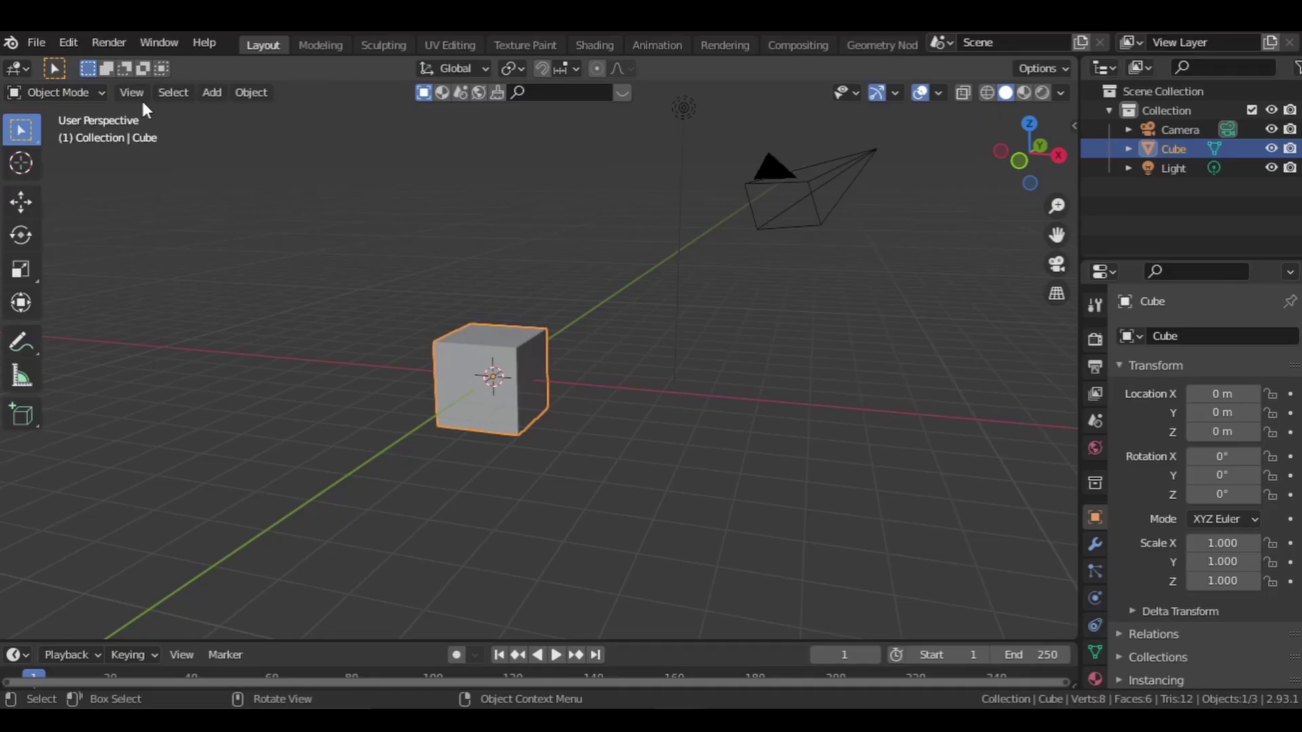
Delete the cube's near upper corner vertex to leave an open room with a floor and two walls, returning to Object Mode
left_click(58, 93)
left_click(57, 135)
scroll(514, 347, "up", 1)
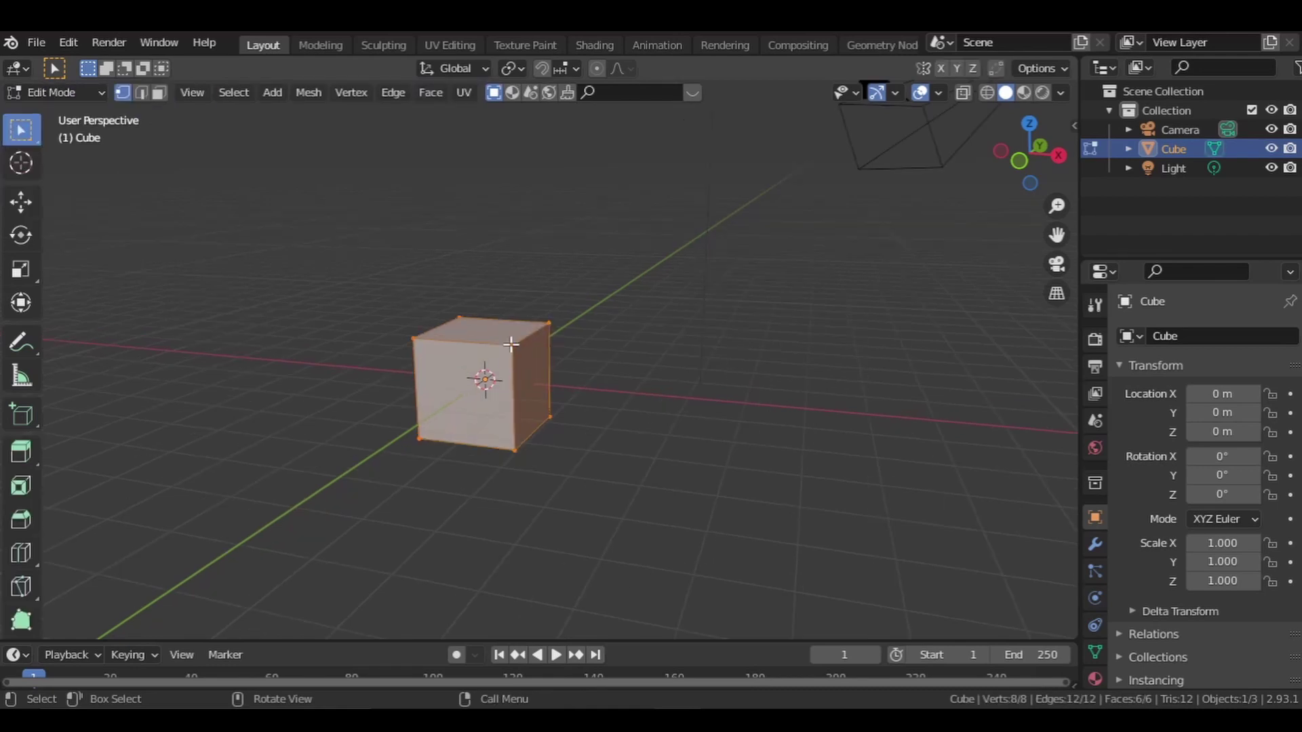
key("x")
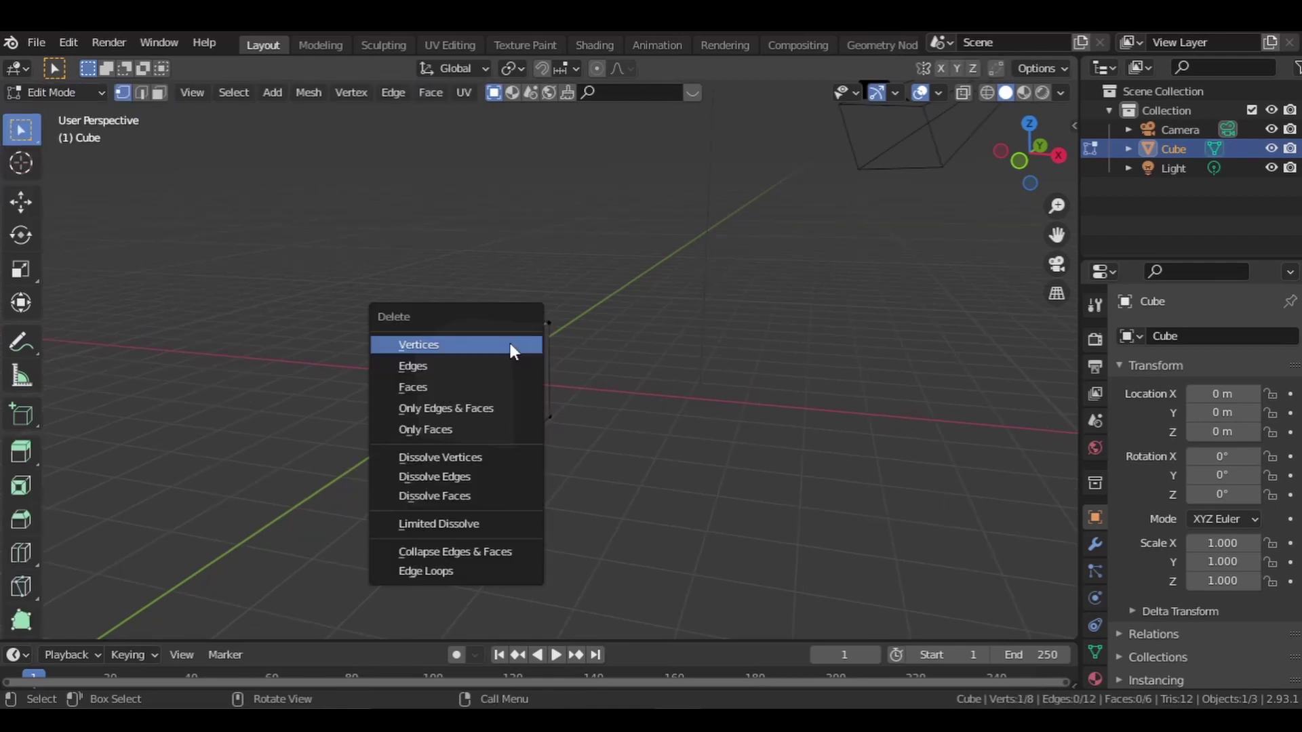
left_click(510, 344)
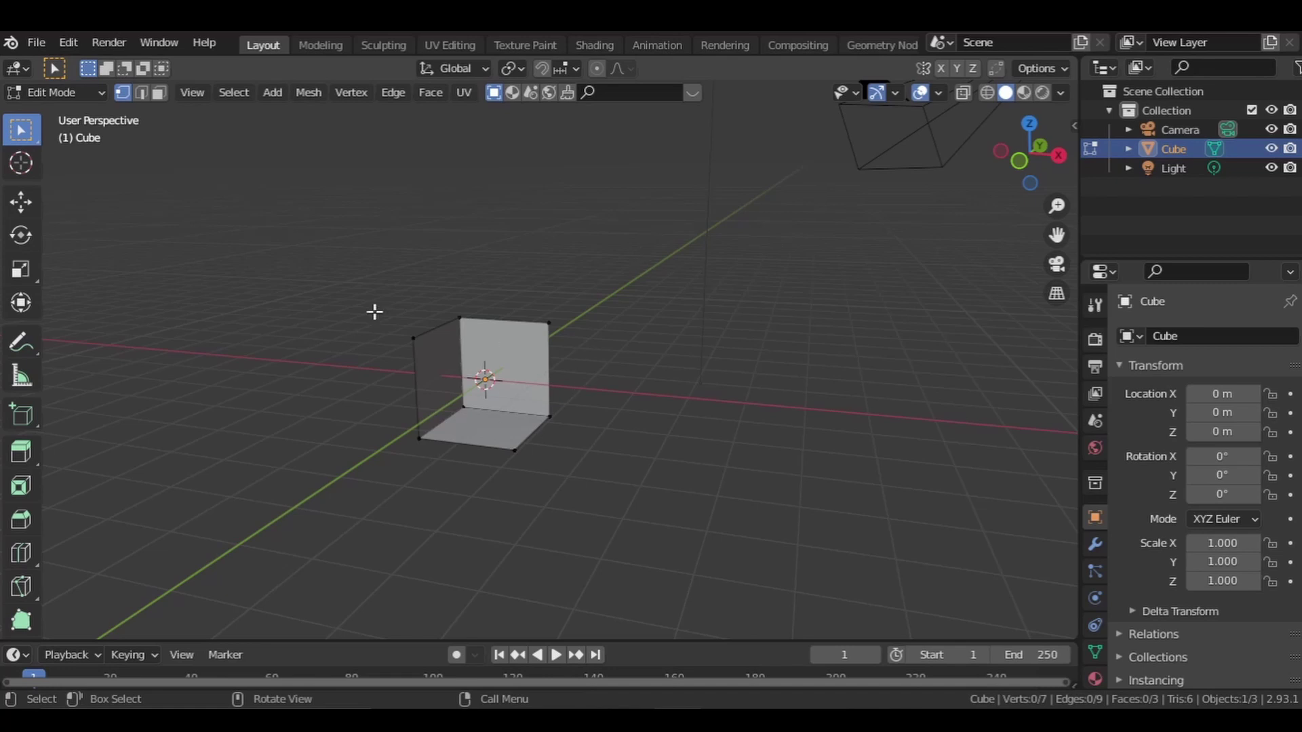
left_click(58, 97)
left_click(57, 112)
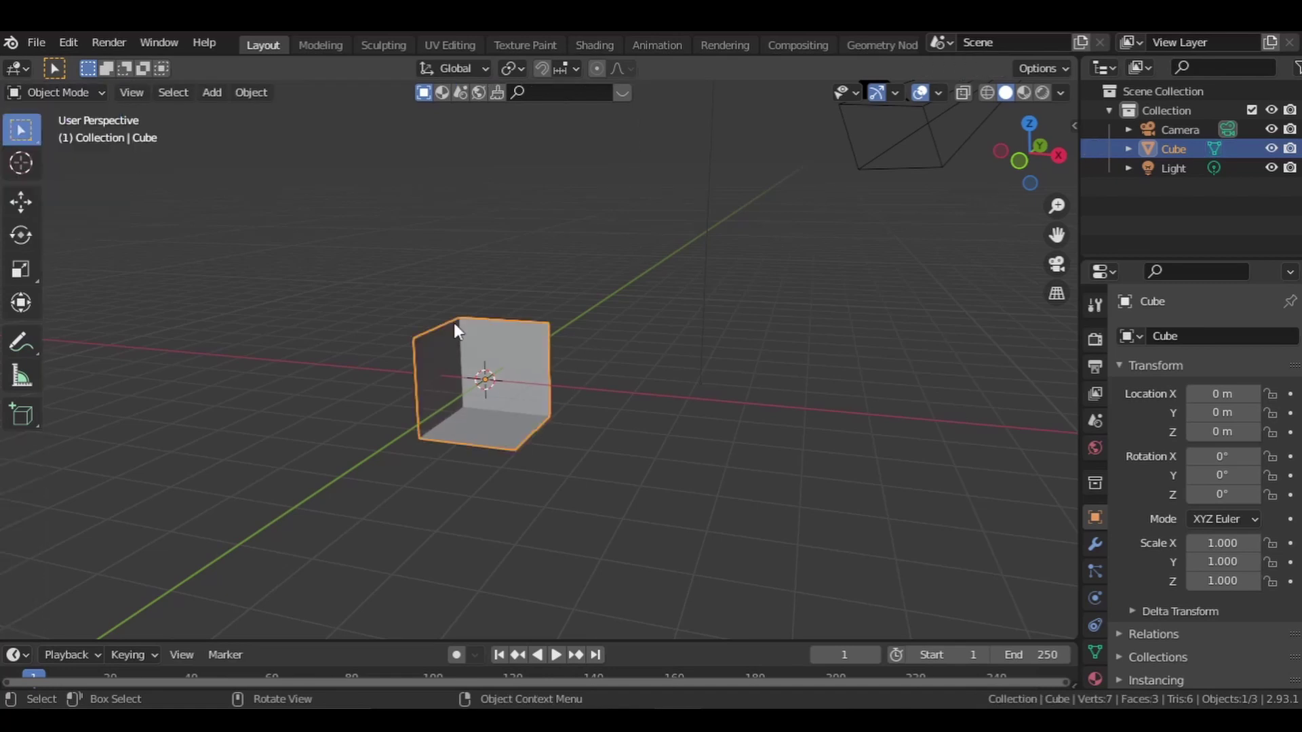
Scale the room shell uniformly to about 2.585 and raise it along Z to about 2.55 m
key("s")
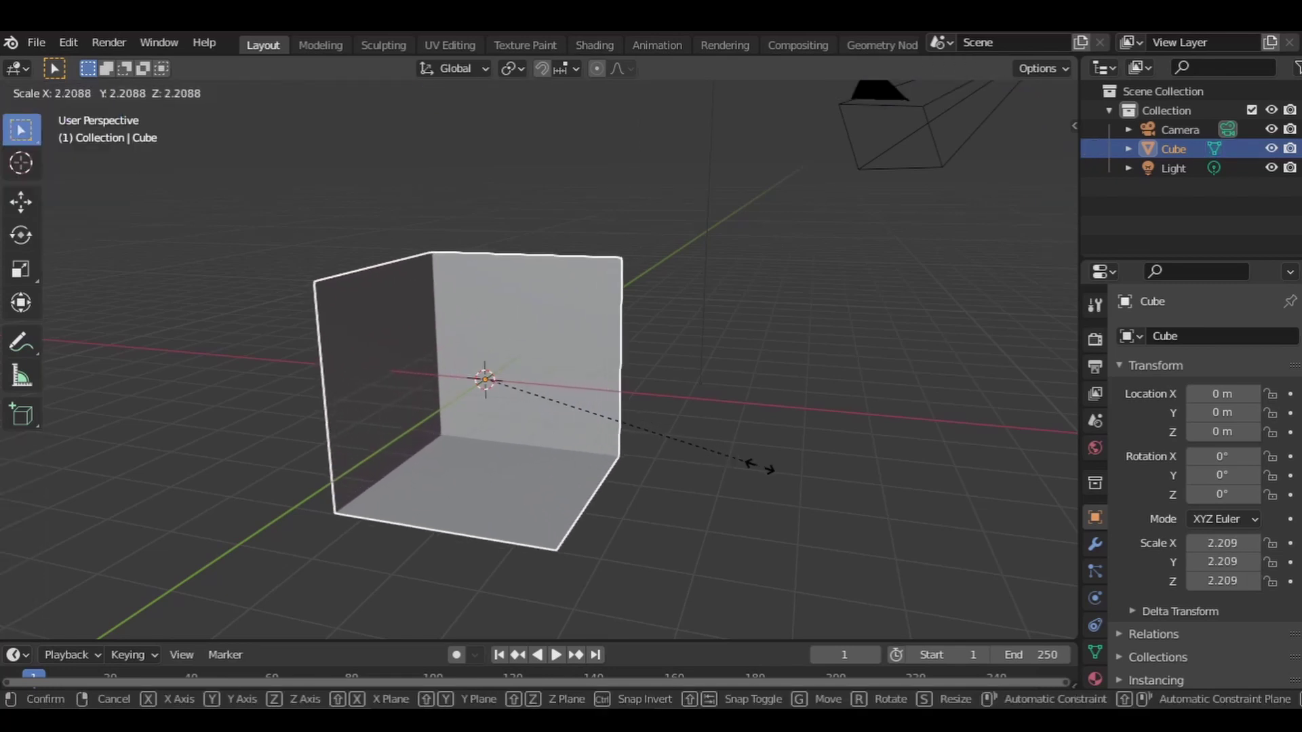
left_click(806, 479)
key("KP_1")
key("g")
key("z")
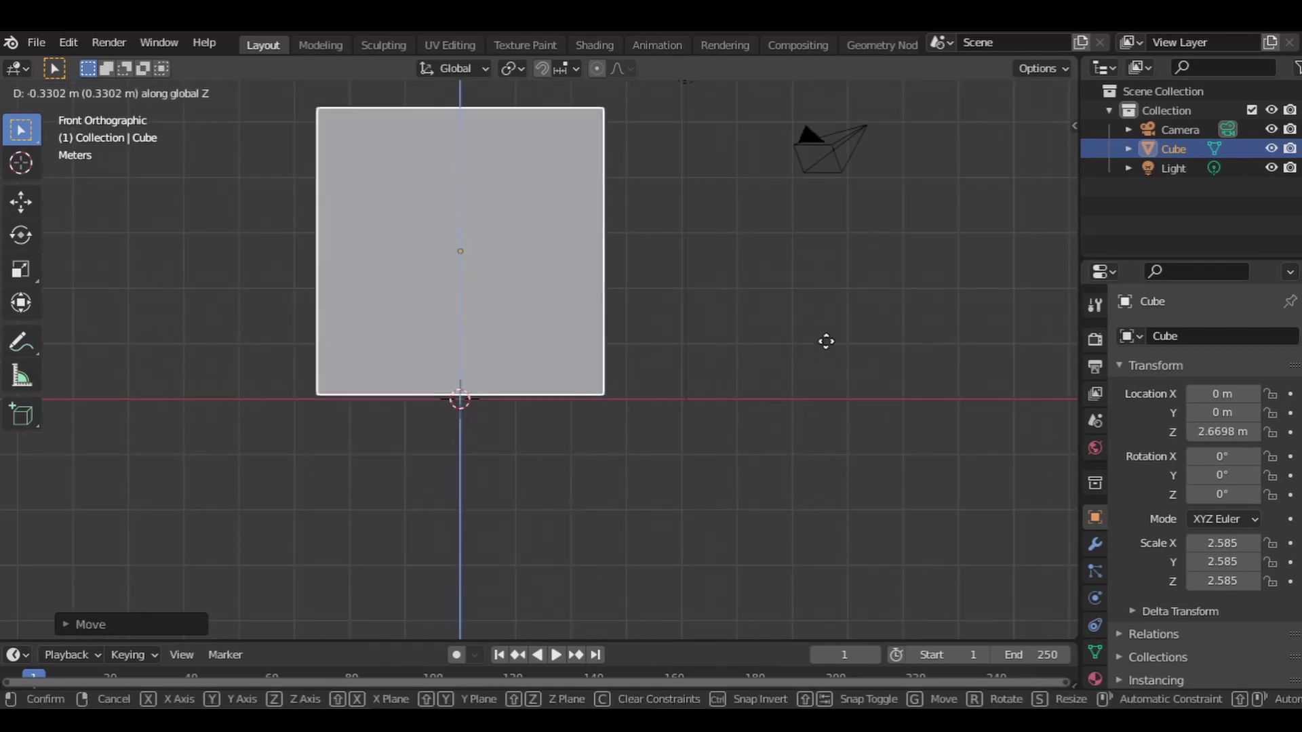
left_click(825, 343)
middle_click_drag(825, 343, 823, 465)
Reduce the room's Z scale to about 1.253 and lower it along Z to about 1.26 m
key("s")
key("z")
left_click(658, 454)
key("KP_1")
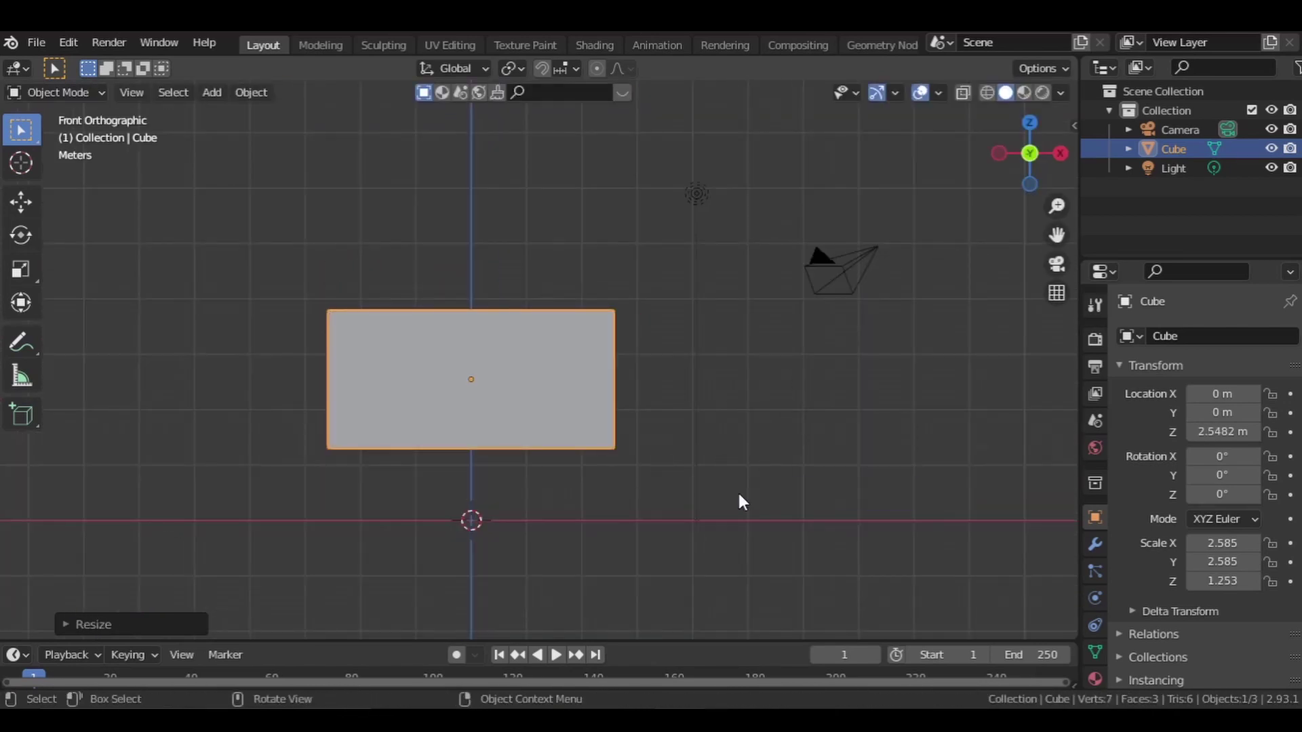
key("g")
key("z")
left_click(746, 566)
Place the 3D cursor near the middle of the wall at negative X and add a cube there
middle_click_drag(746, 566, 644, 517)
scroll(604, 482, "up", 4)
middle_click_drag(534, 487, 692, 503, "shift")
middle_click_drag(692, 503, 453, 302)
right_click(477, 293, "shift")
left_click(212, 92)
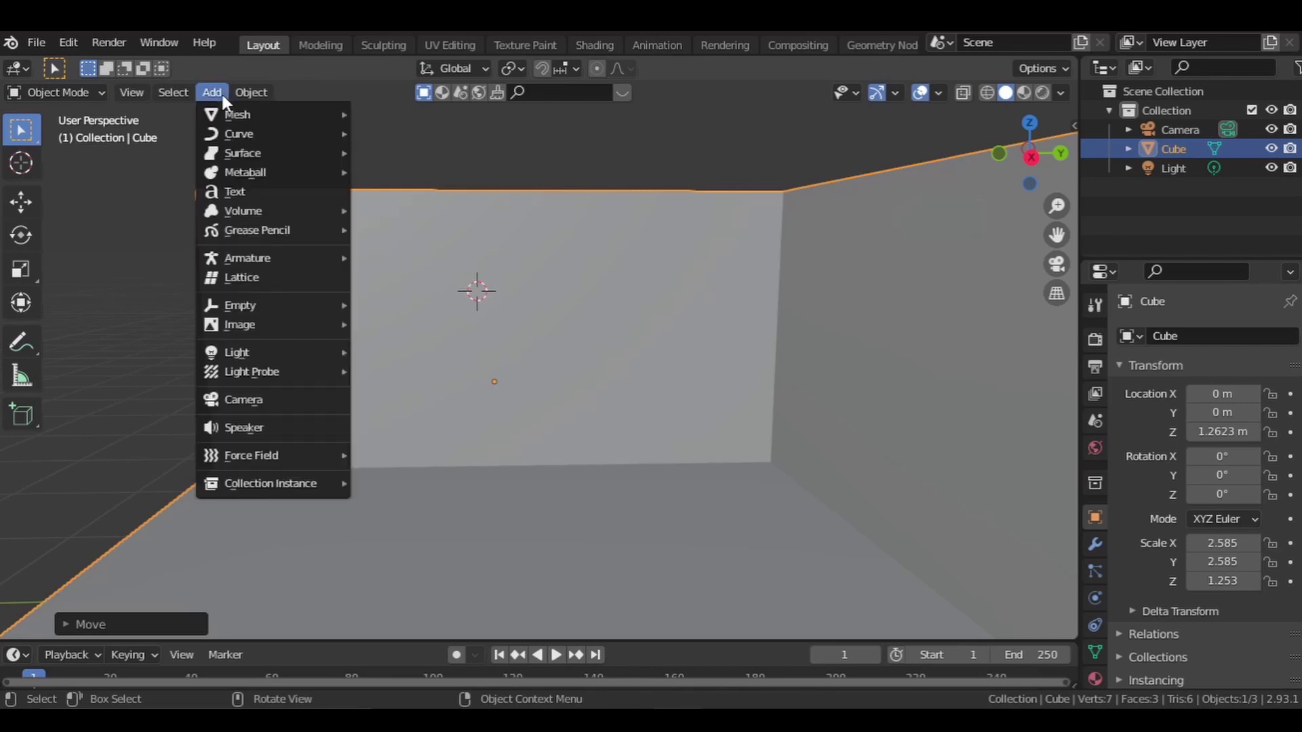
mouse_move(251, 93)
mouse_move(306, 115)
mouse_move(210, 93)
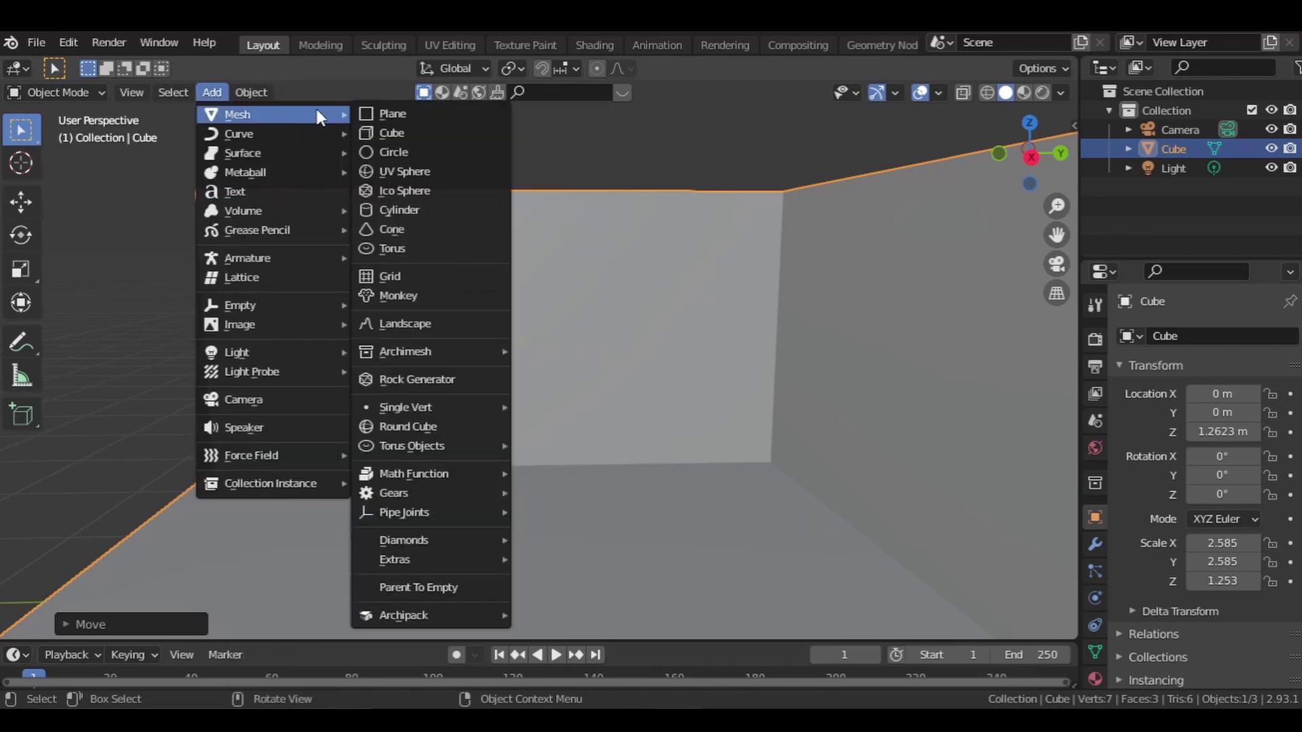
left_click(415, 133)
Scale the wall cube to about 0.61 along Z and thin it along X to about -0.031 to form a flat TV panel
key("s")
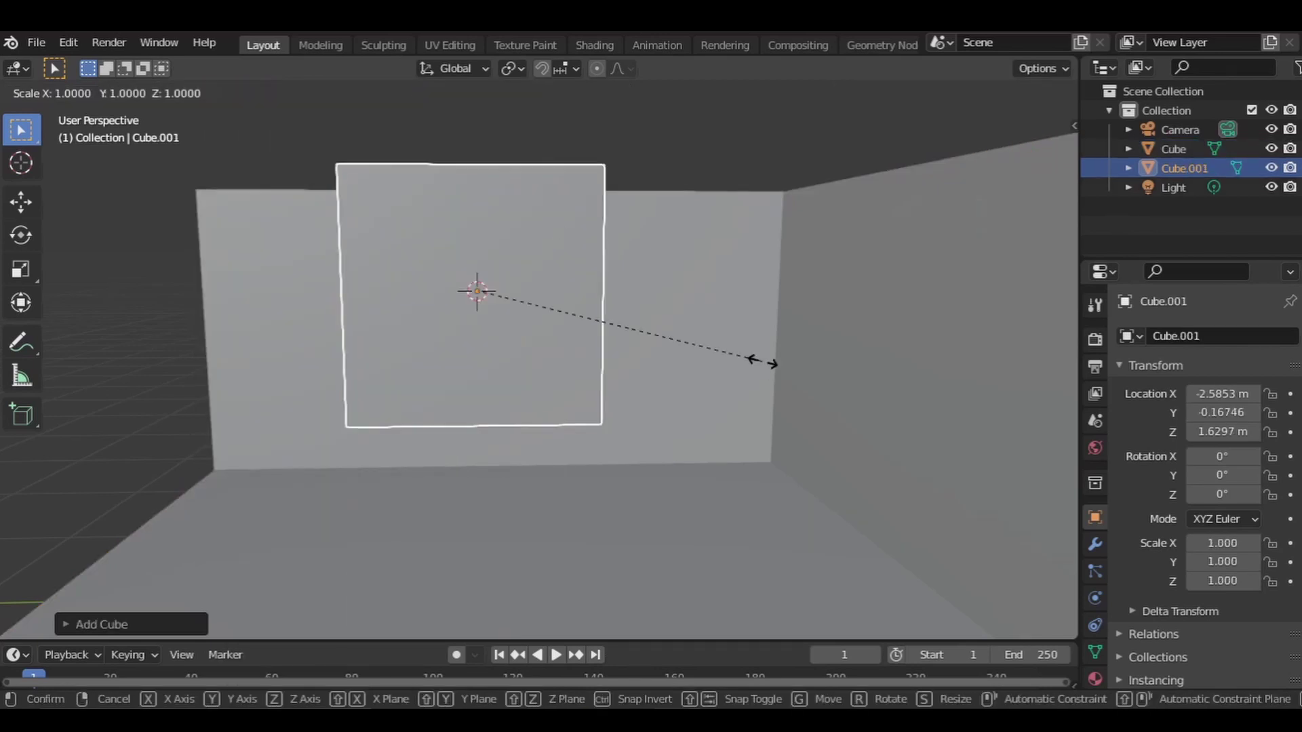
key("z")
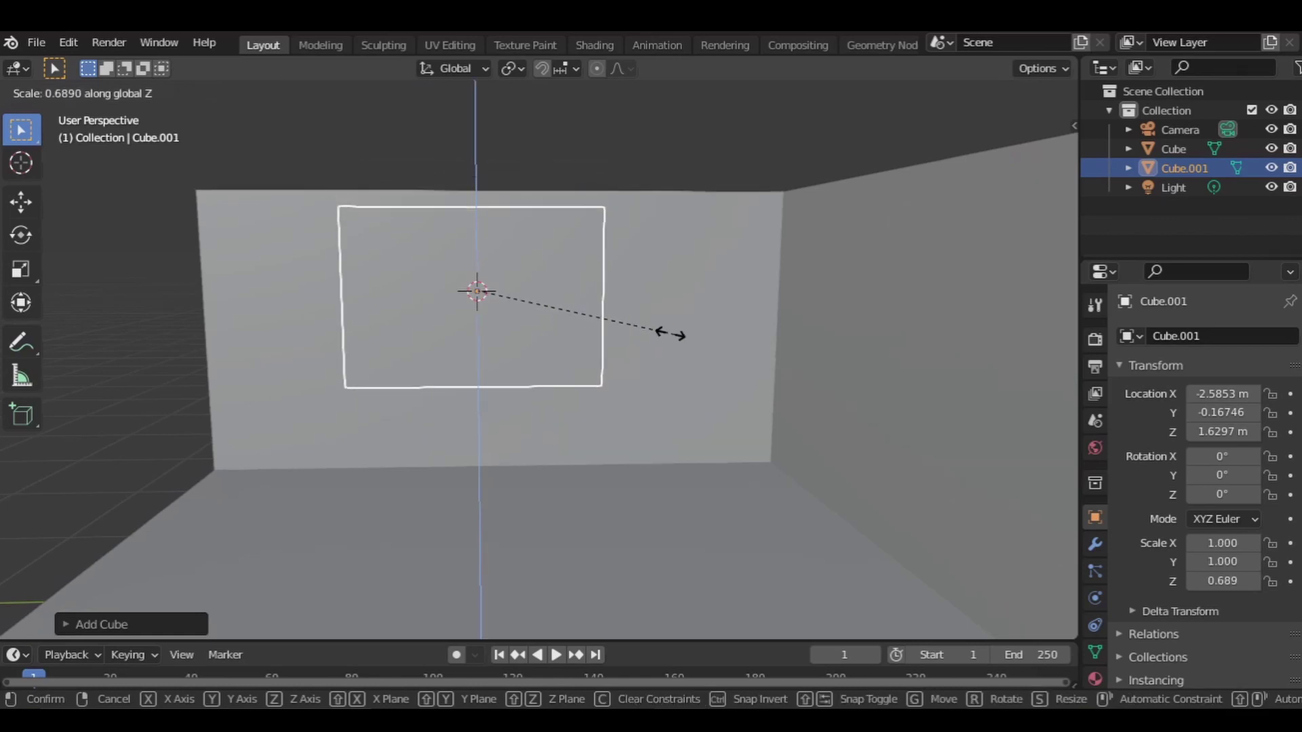
left_click(654, 326)
middle_click_drag(499, 320, 704, 319)
key("s")
key("x")
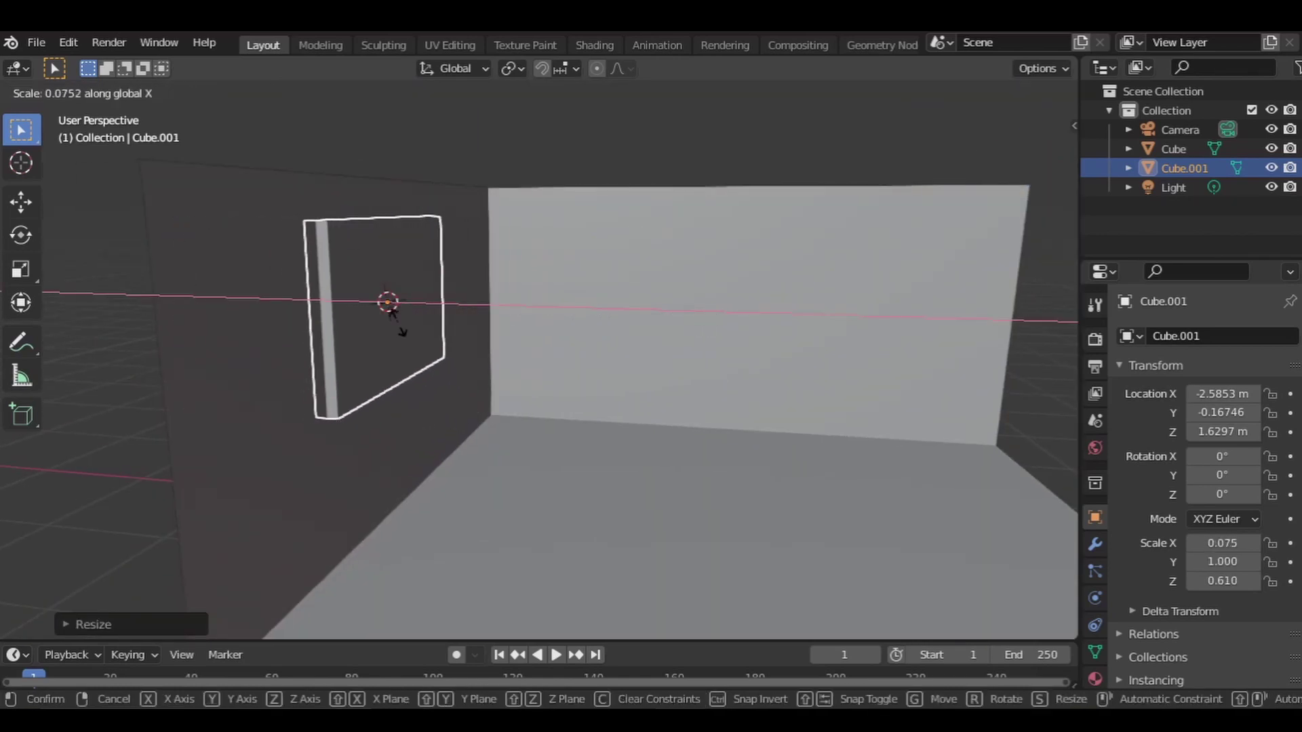
left_click(386, 299)
middle_click_drag(387, 299, 258, 299)
middle_click_drag(502, 335, 432, 313)
Inset the panel's front face by about 0.053 m in Edit Mode
left_click(67, 92)
left_click(65, 128)
left_click(158, 93)
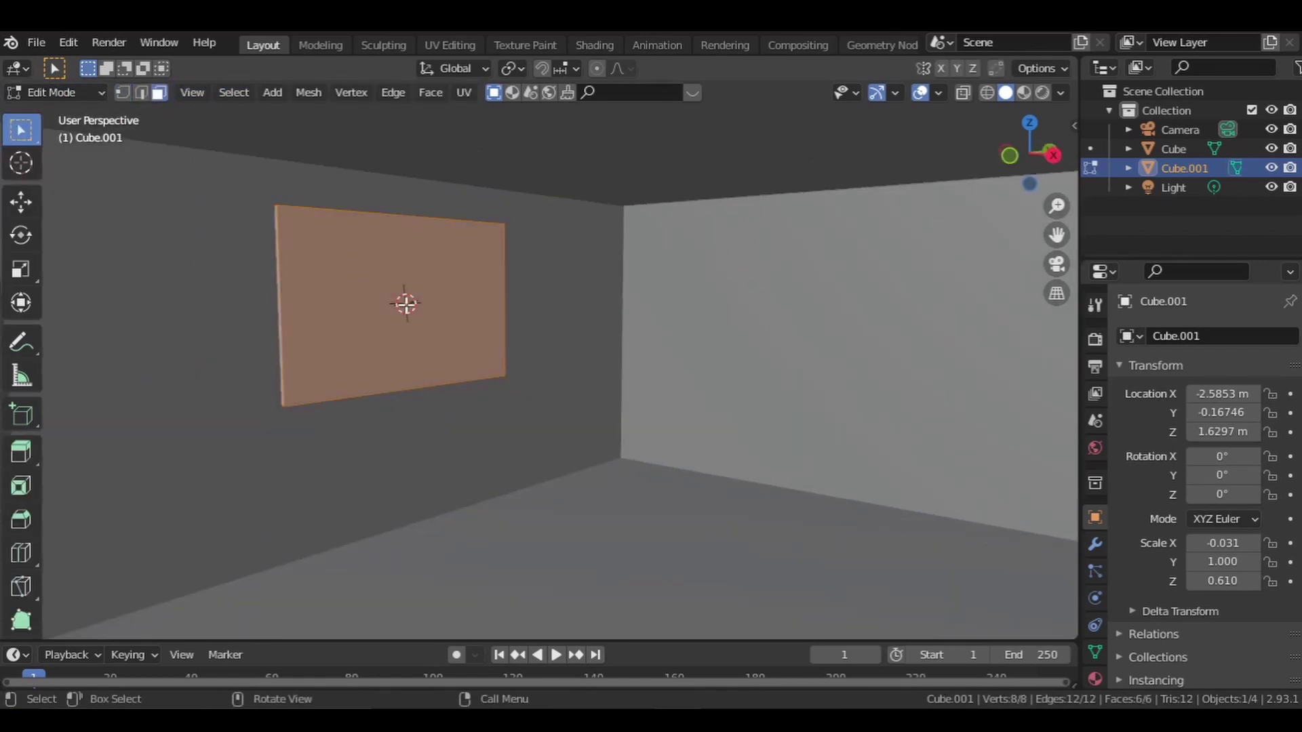
left_click(461, 318)
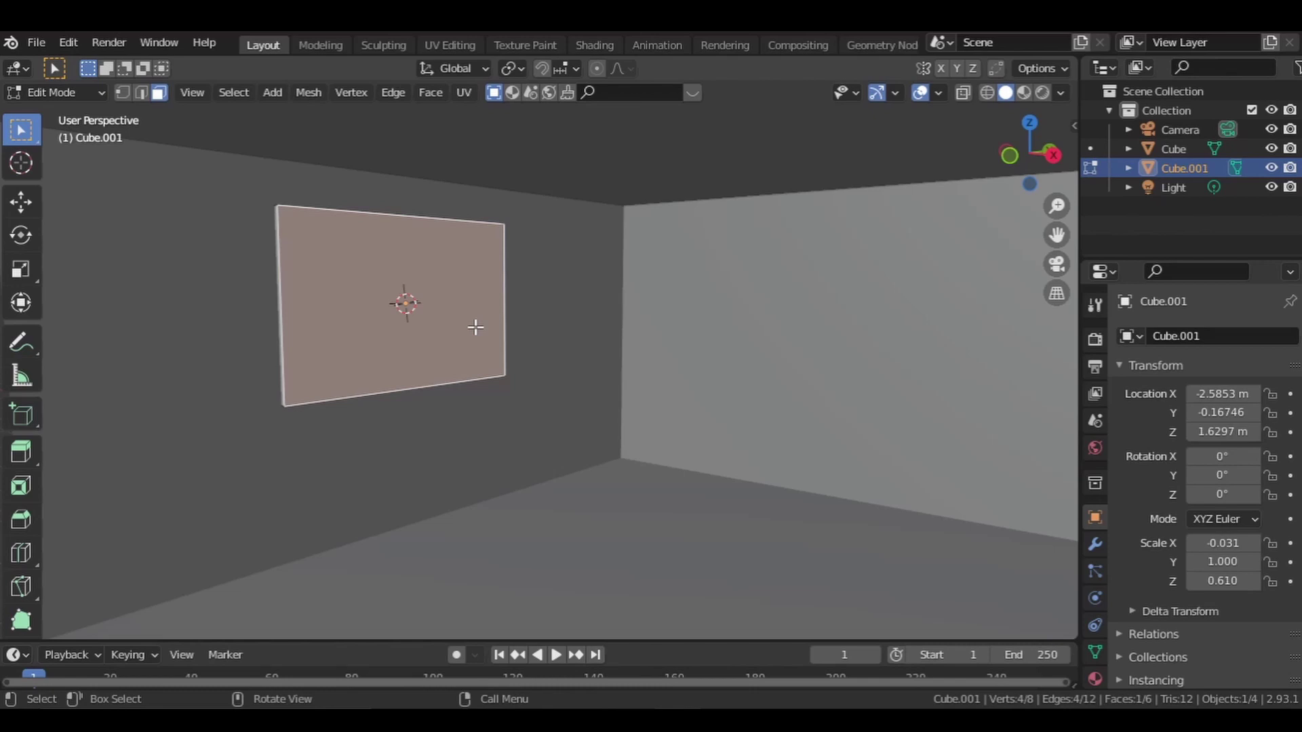
key("i")
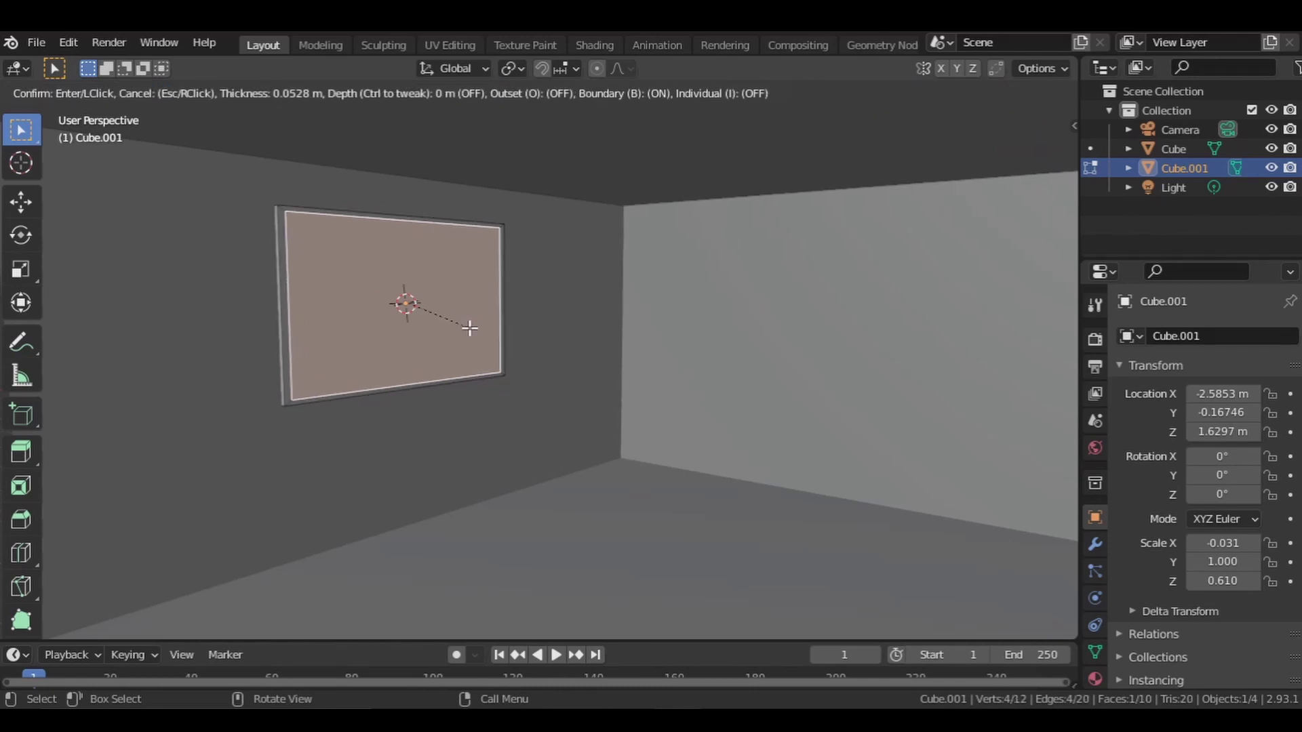
left_click(470, 329)
Extrude the inset face about 0.023 m inward to recess the TV screen and return to Object Mode
middle_click_drag(469, 328, 440, 328)
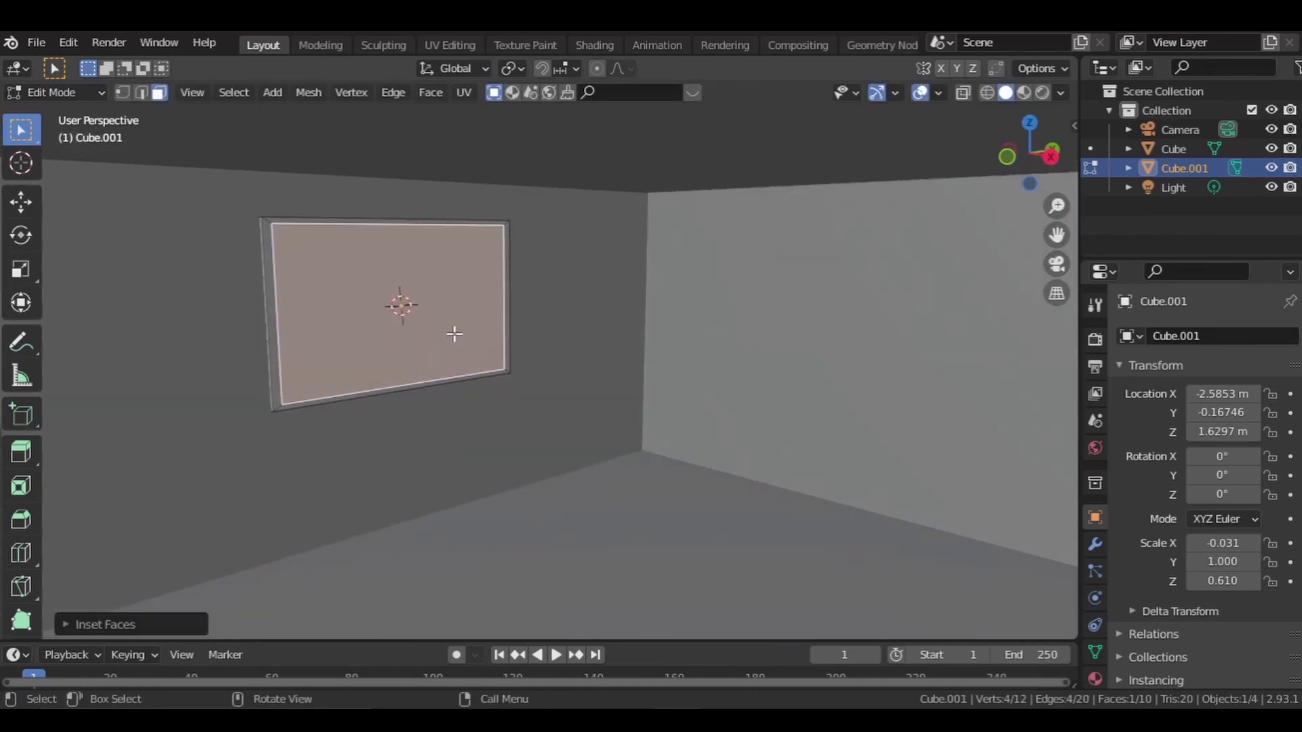
key("e")
left_click(446, 333)
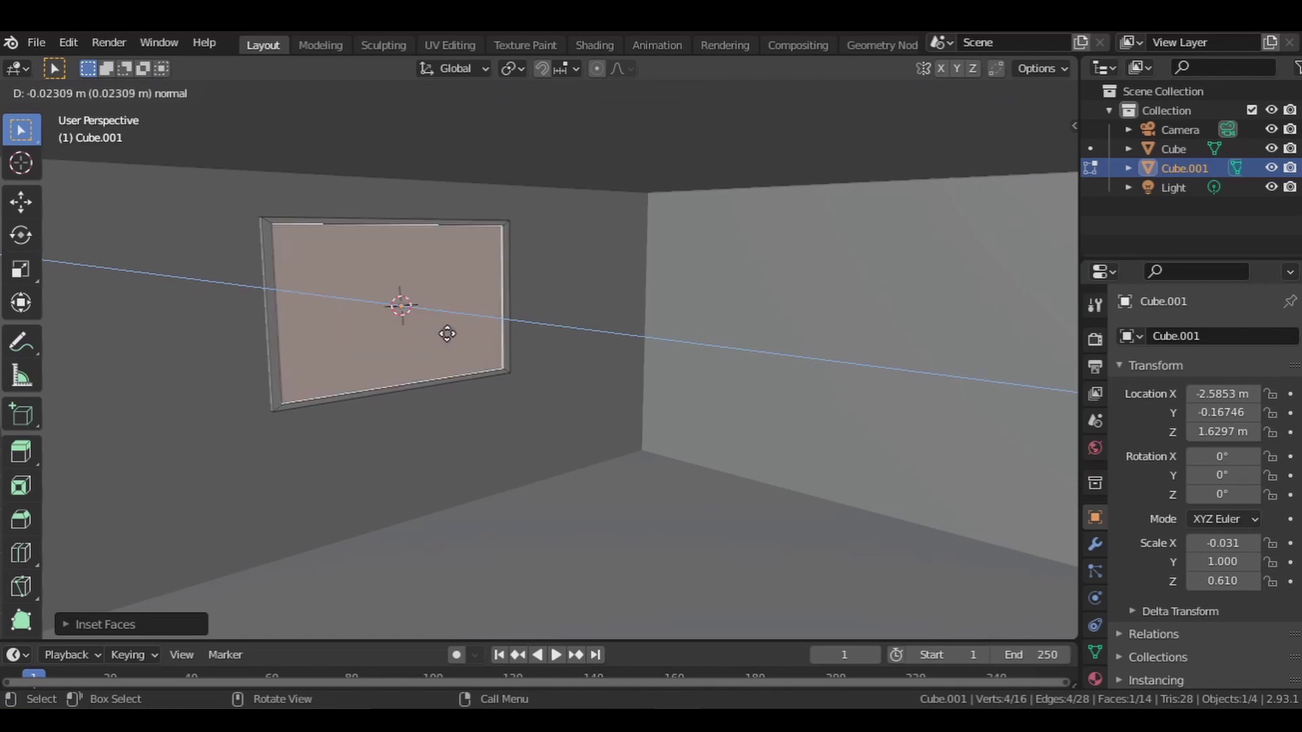
scroll(500, 319, "up", 4)
scroll(477, 312, "down", 3)
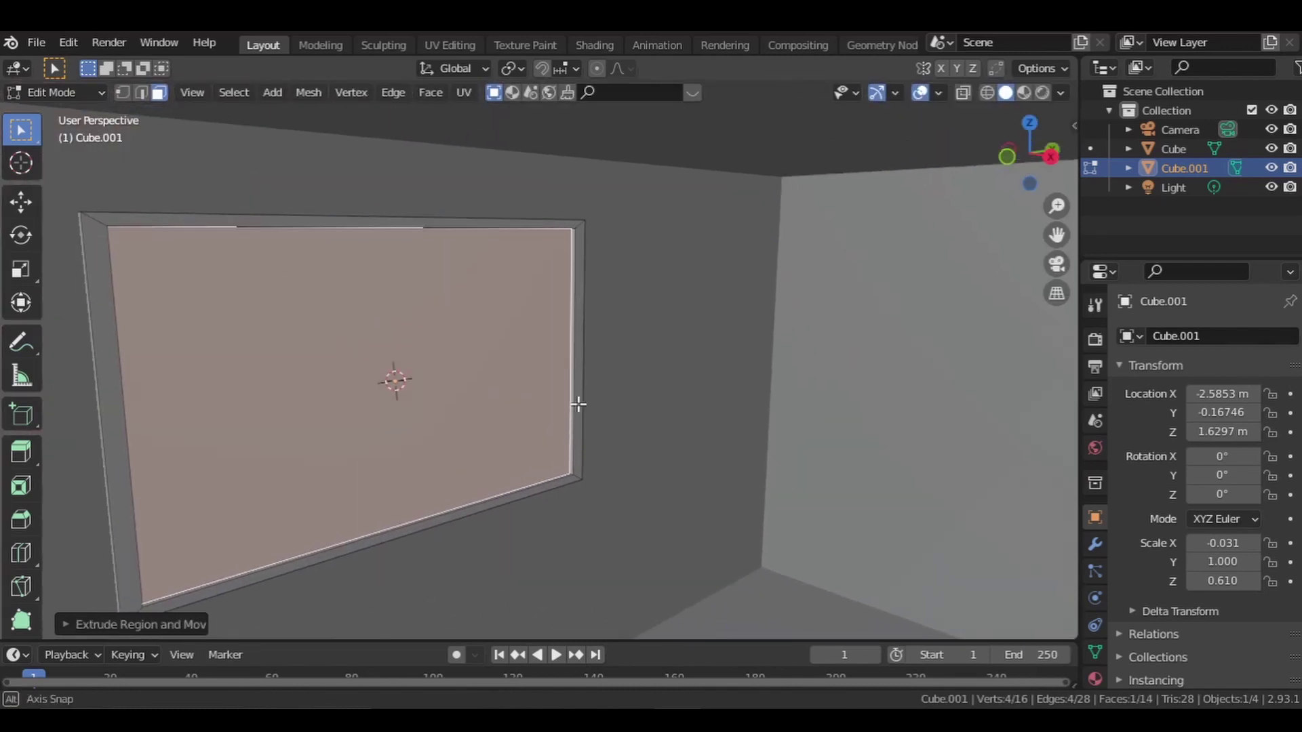
mouse_move(579, 404)
middle_mouse_down()
mouse_move(625, 404)
mouse_move(568, 402)
middle_mouse_up()
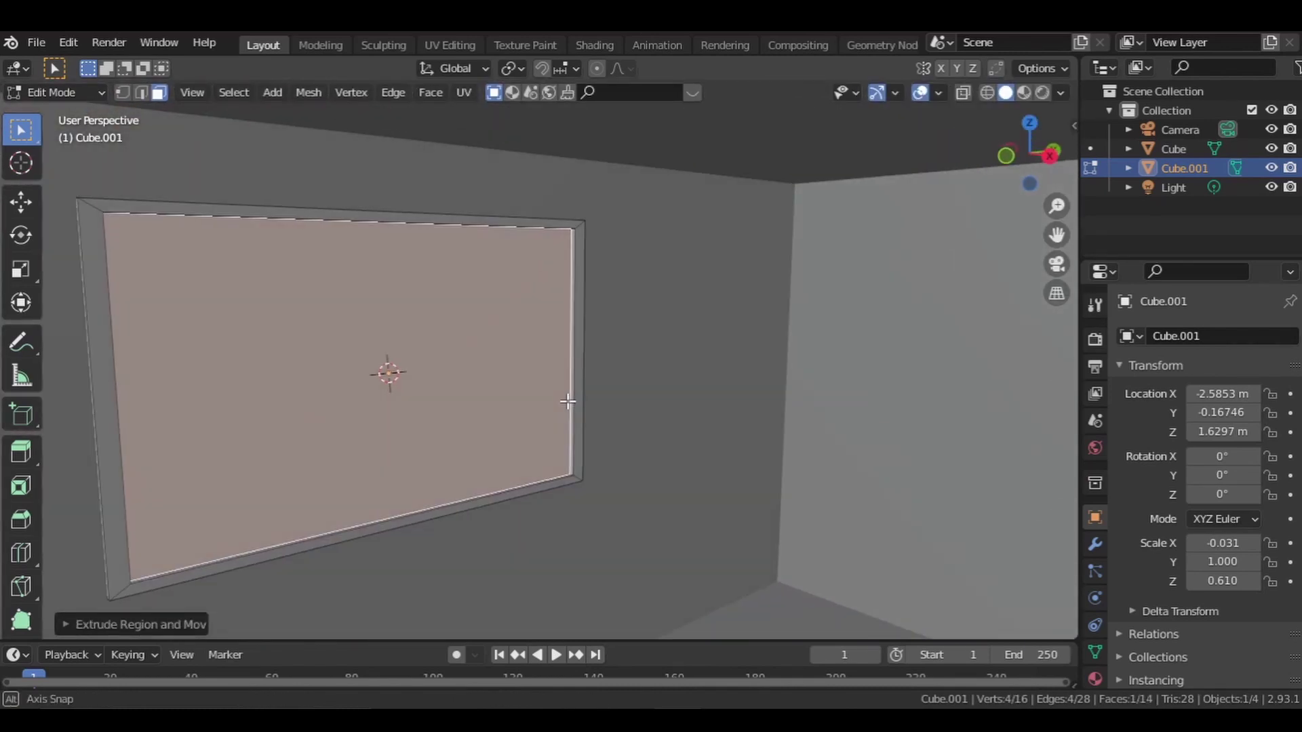
left_click(42, 99)
left_click(89, 112)
Add a cube at the 3D cursor on the floor beneath the TV panel
scroll(512, 368, "down", 4)
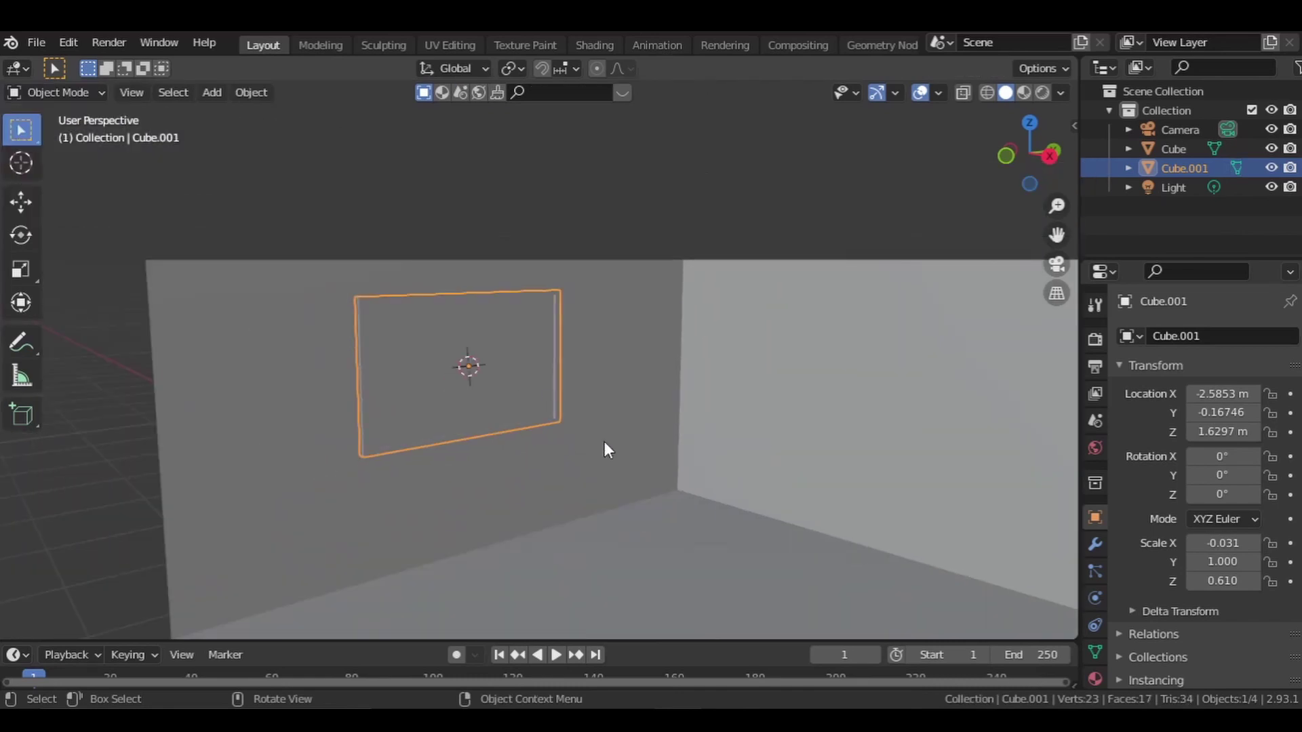
middle_click_drag(633, 468, 432, 412)
scroll(448, 445, "up", 3)
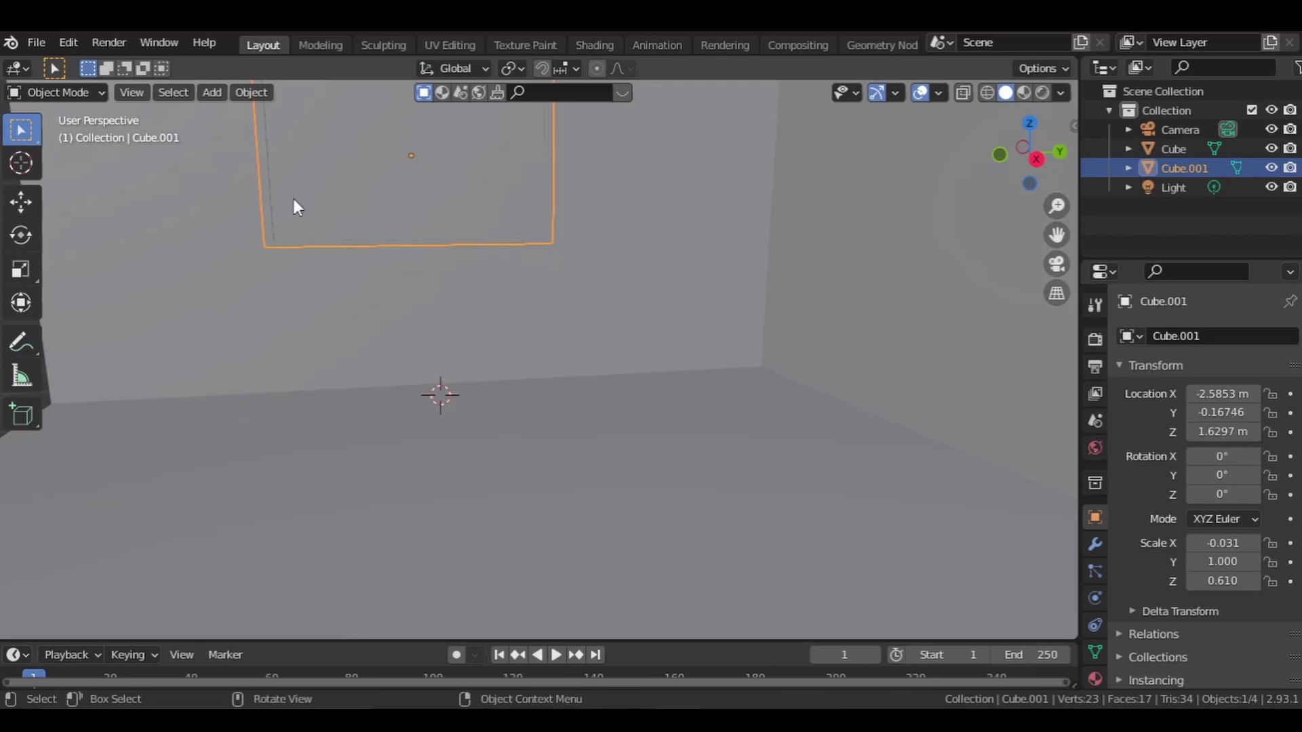
left_click(213, 95)
mouse_move(239, 114)
left_click(400, 133)
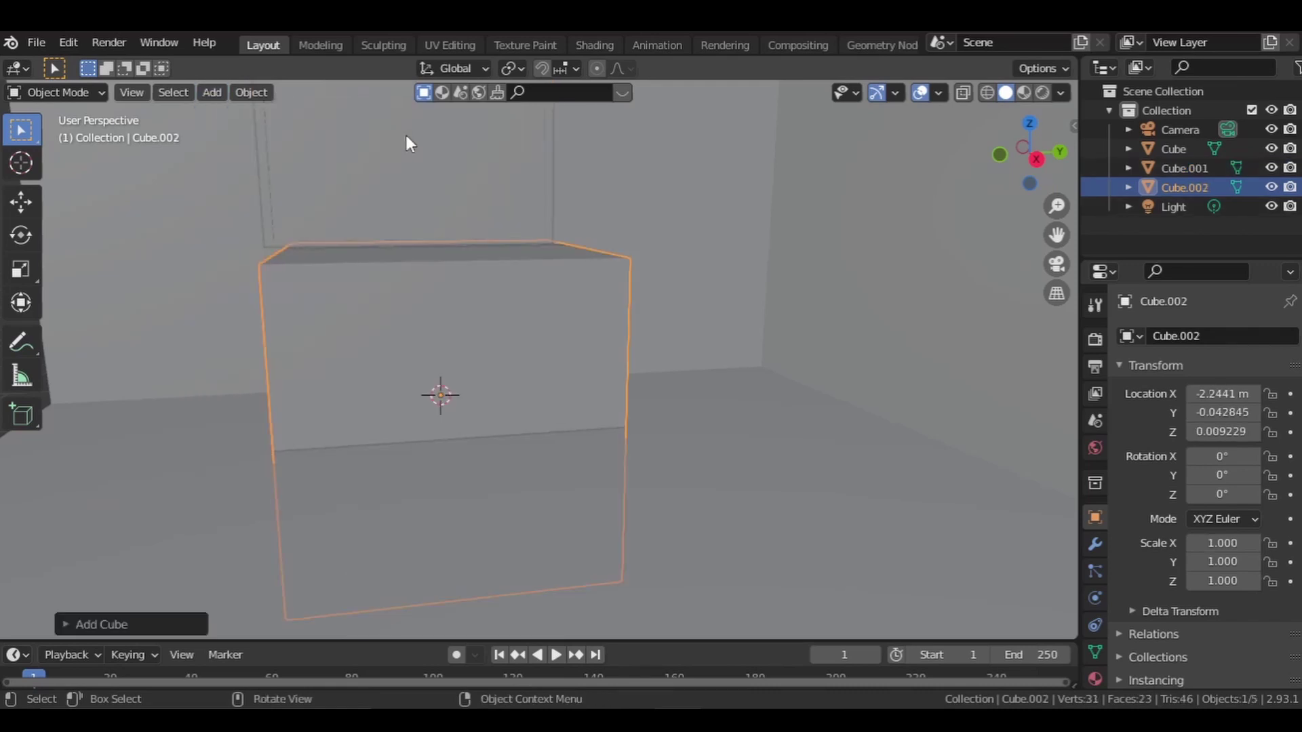
Stretch the new floor cube to about 1.299 along Y and flatten it along Z into a low block
key("s")
key("x")
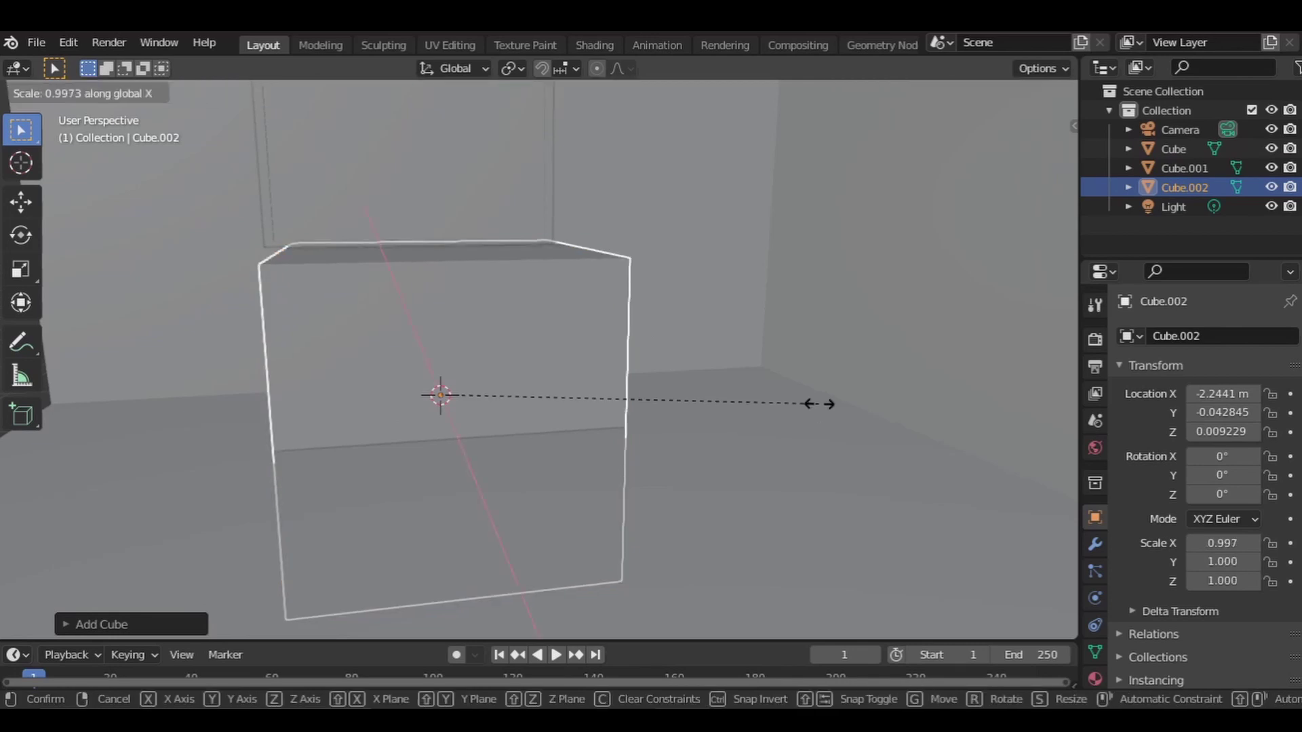
key("y")
left_click(933, 406)
key("s")
key("z")
left_click(557, 444)
Raise the low block to about 0.17 m along Z and slightly increase its height
key("g")
key("z")
left_click(741, 403)
key("s")
key("z")
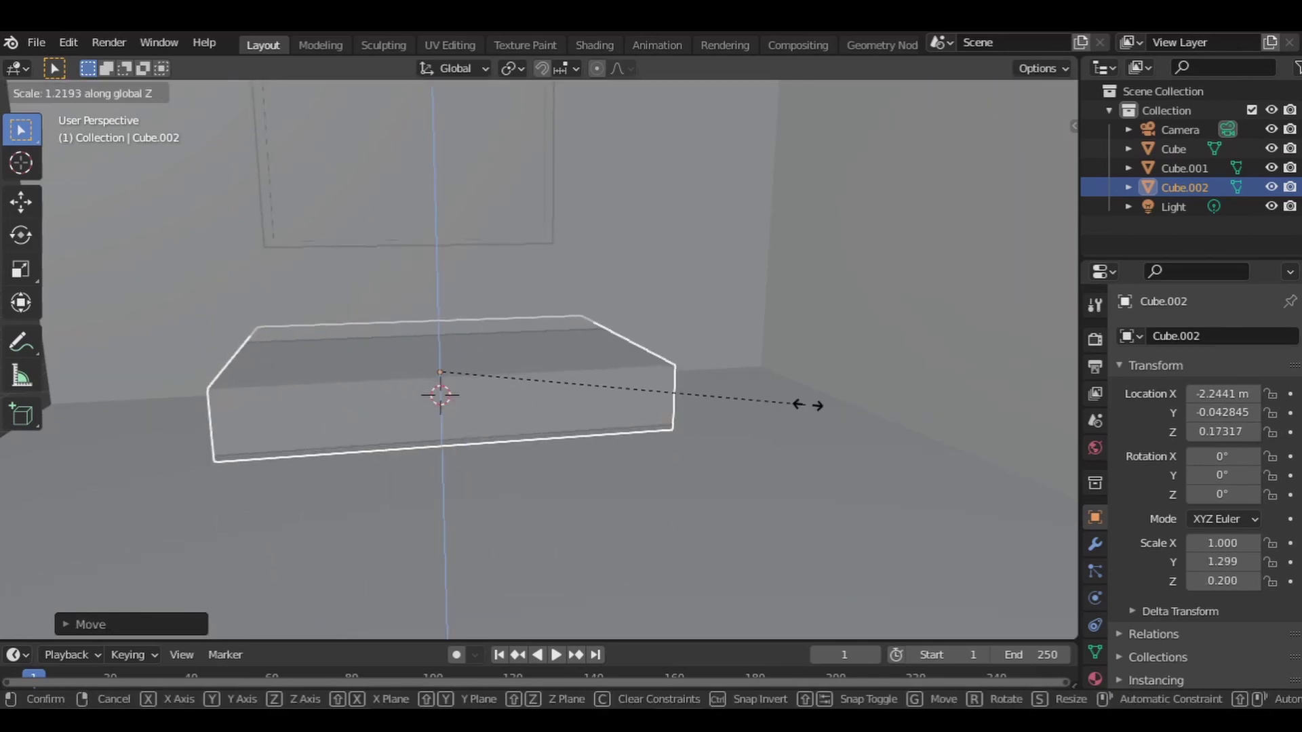
Narrow the block's depth to an X scale of about 0.296 and shift it along X to about -2.28 m
middle_click_drag(684, 387, 795, 410)
key("s")
key("x")
left_click(472, 425)
key("g")
key("x")
left_click(456, 425)
Increase the block's Z scale to about 0.279 and raise it to about 0.28 m so it rests on the floor
key("s")
key("z")
left_click(563, 406)
key("g")
key("z")
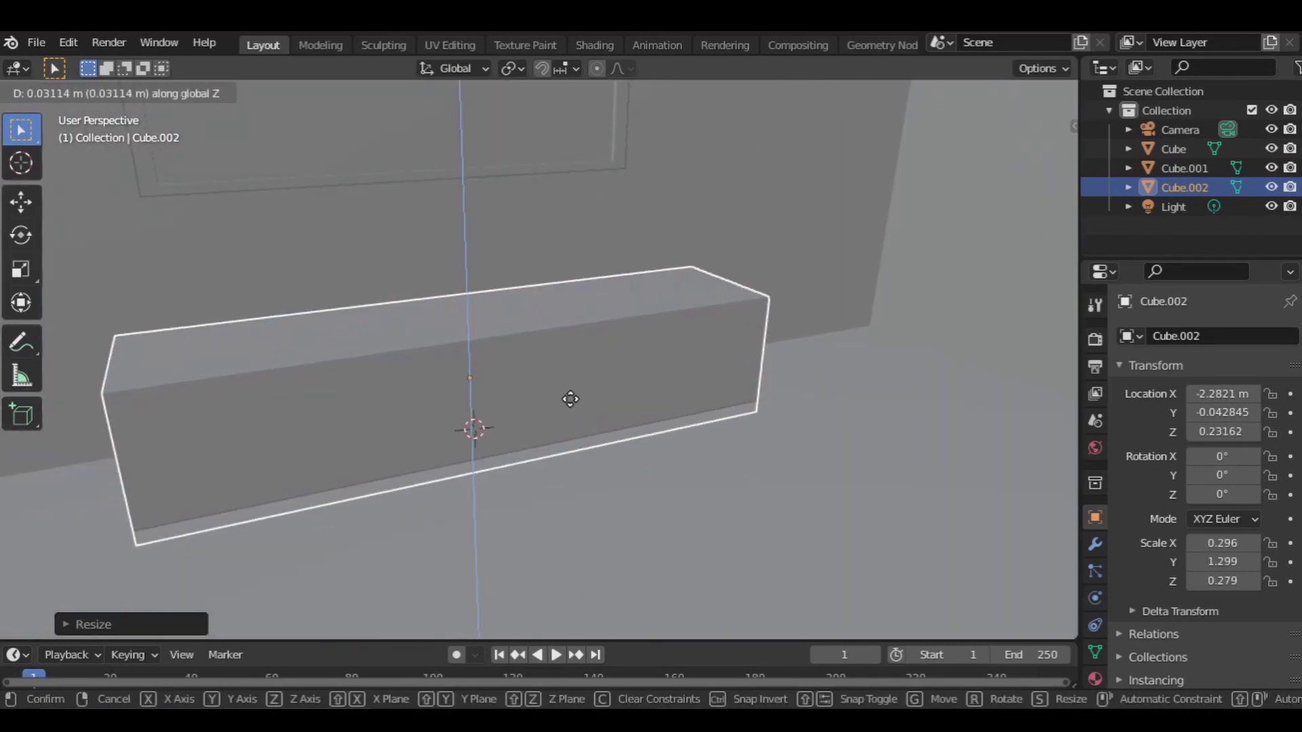
left_click(570, 386)
Add a vertical loop cut close to each end of the TV stand block in Edit Mode
left_click(41, 93)
left_click(63, 135)
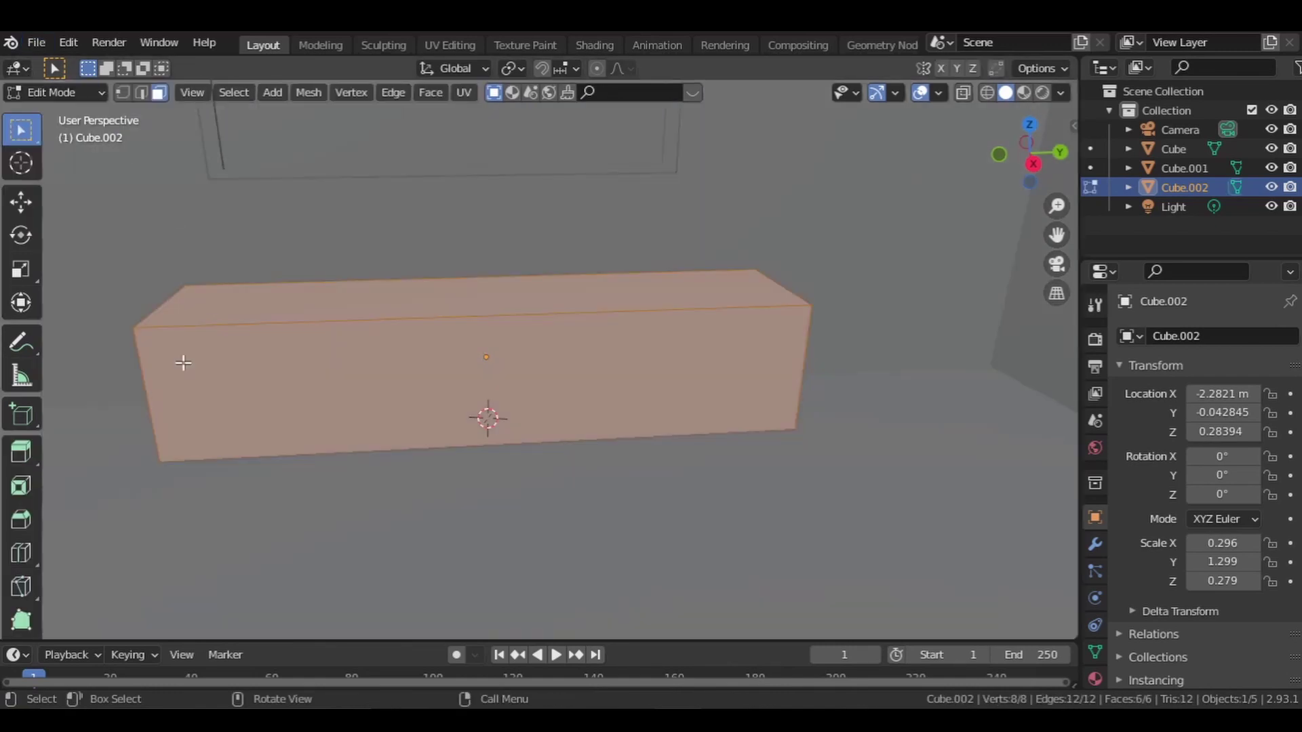
left_click_drag(394, 282, 154, 287)
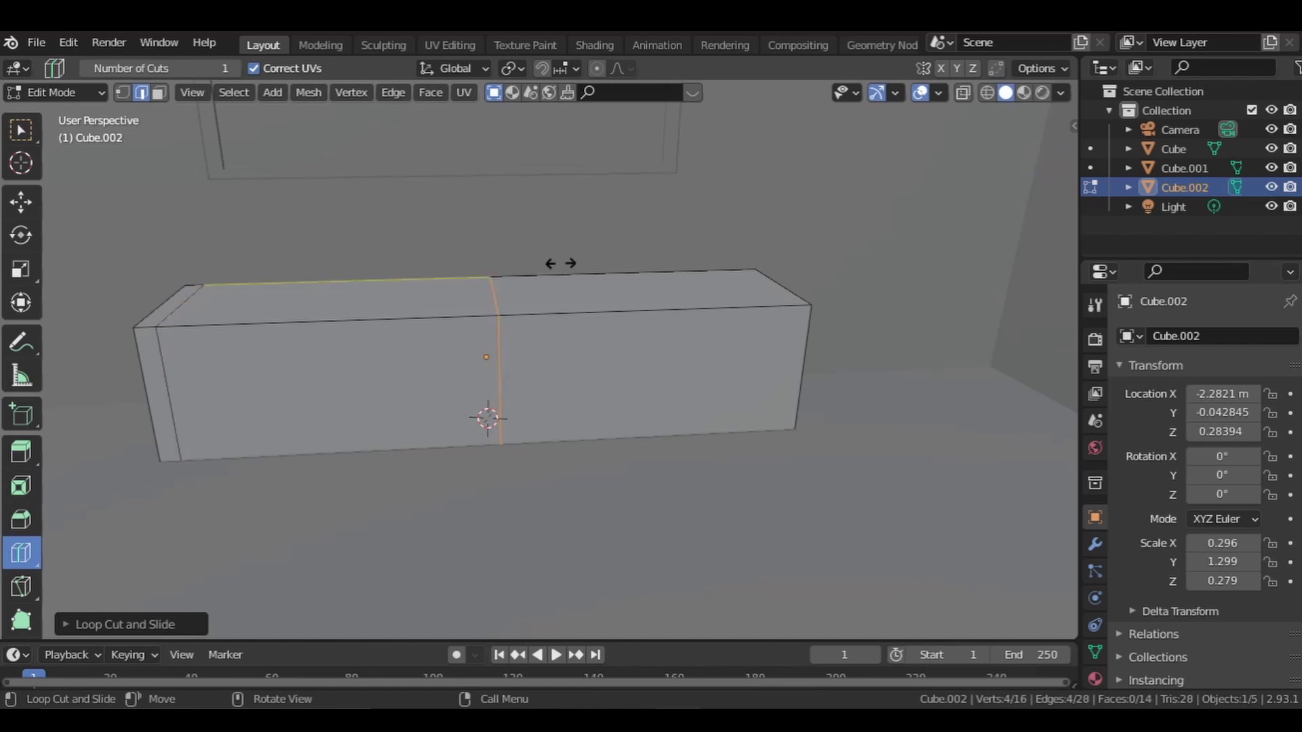
left_click_drag(560, 263, 815, 260)
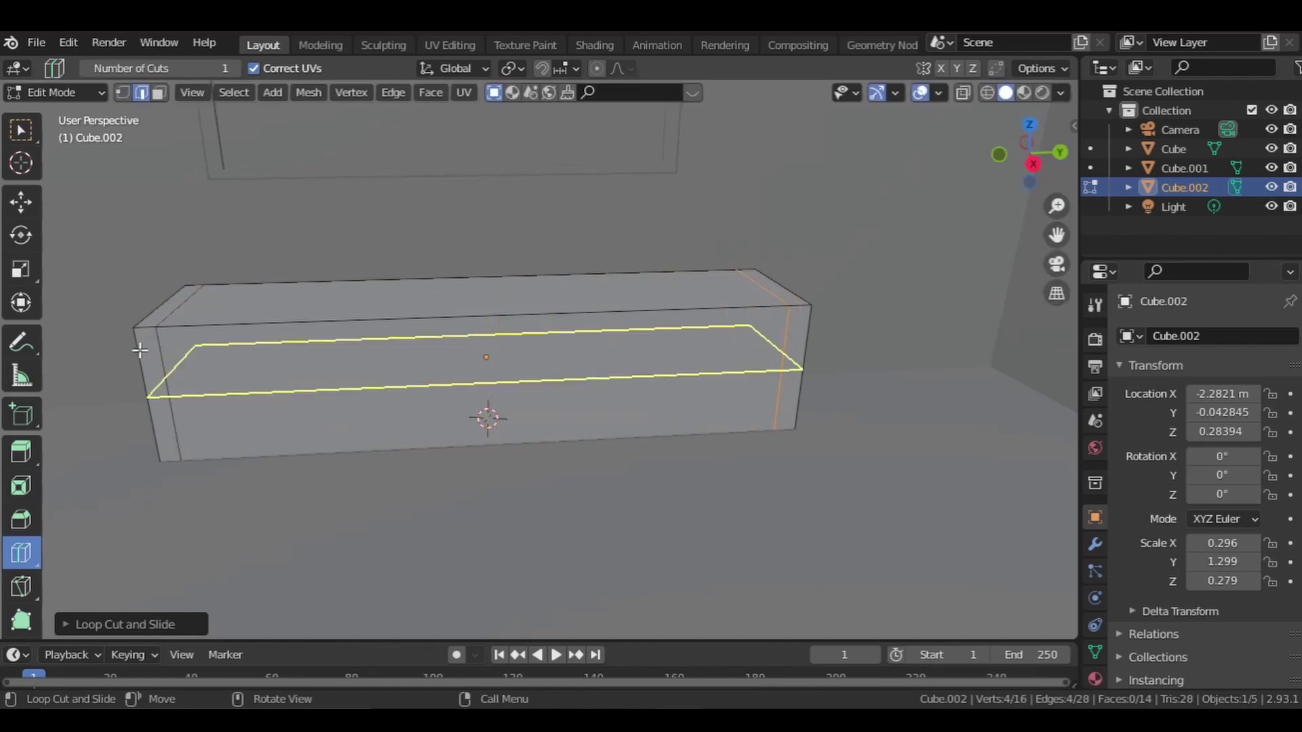
Add horizontal loop cuts around the stand near its top edge, as a close pair at mid-height, and near its bottom edge
left_click_drag(140, 343, 128, 356)
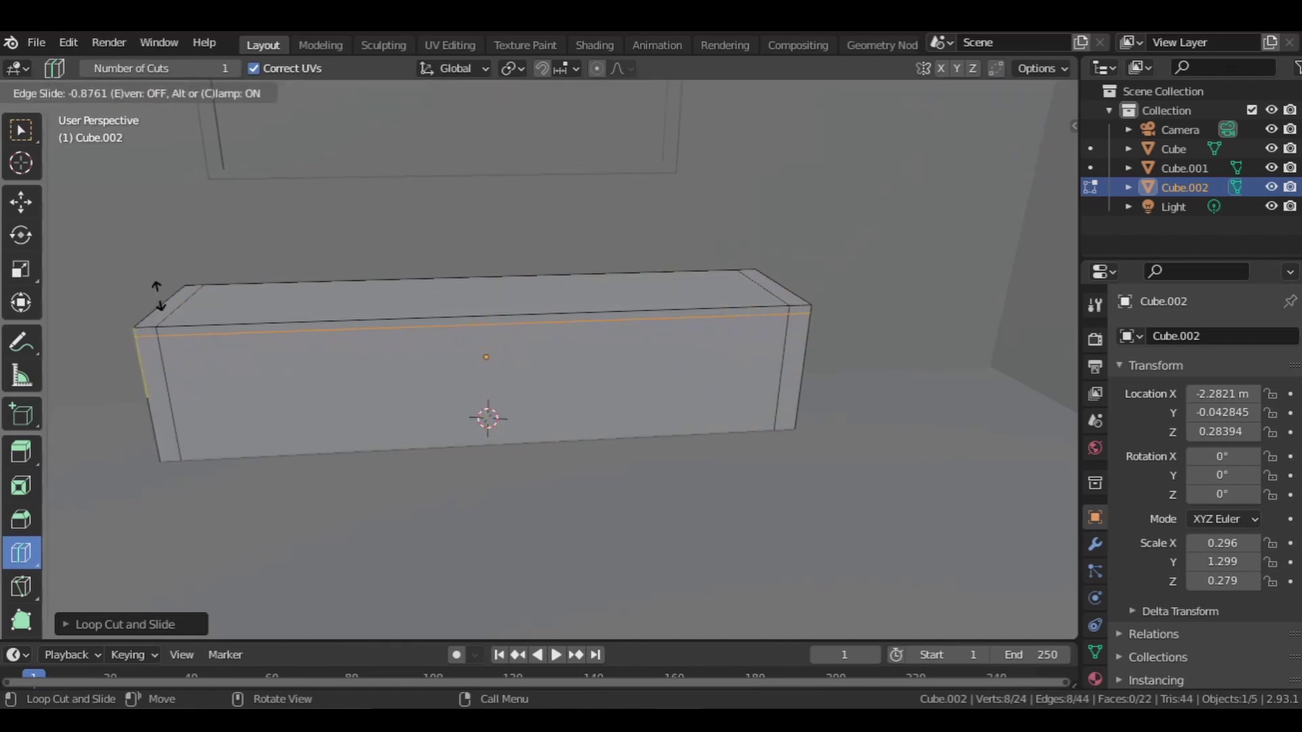
left_click_drag(158, 296, 159, 296)
left_click_drag(140, 403, 163, 452)
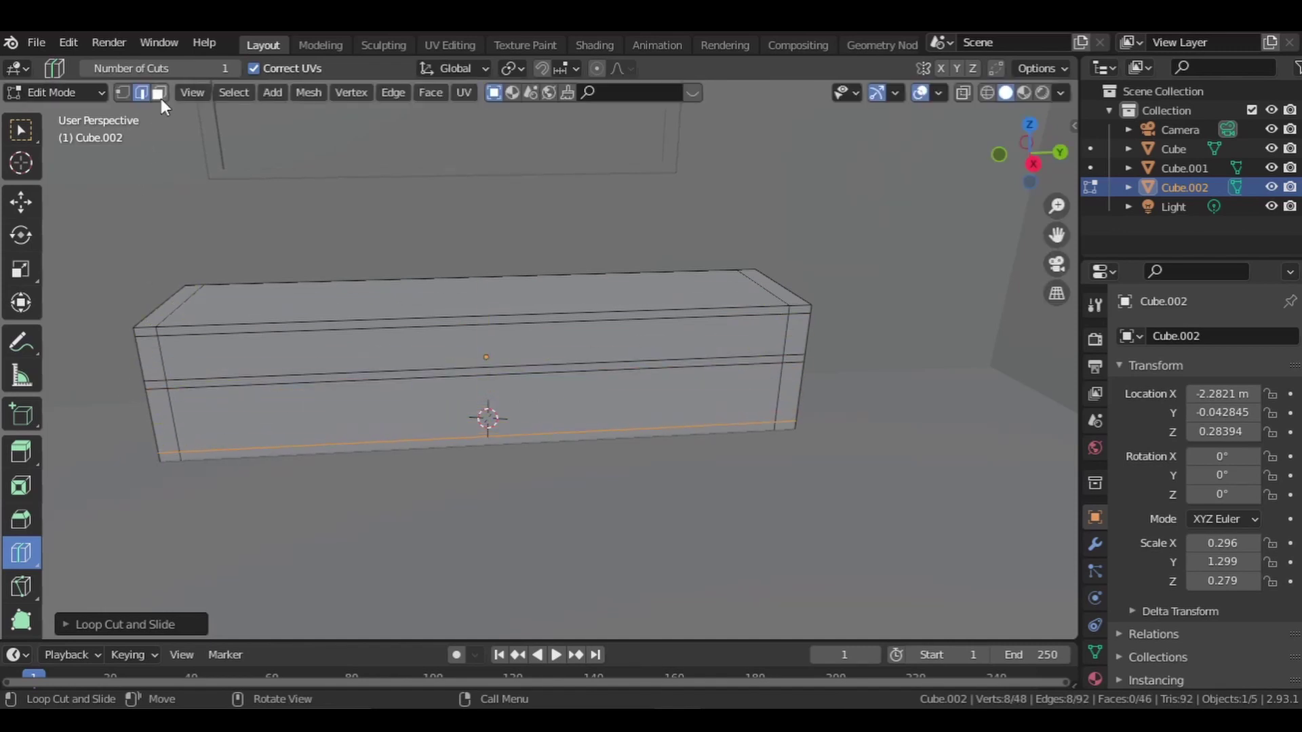
Extrude the stand's two large front faces deep inward to form two open shelves, and return to Object Mode
left_click(159, 95)
left_click(25, 133)
middle_click_drag(589, 360, 613, 352)
left_click(604, 350)
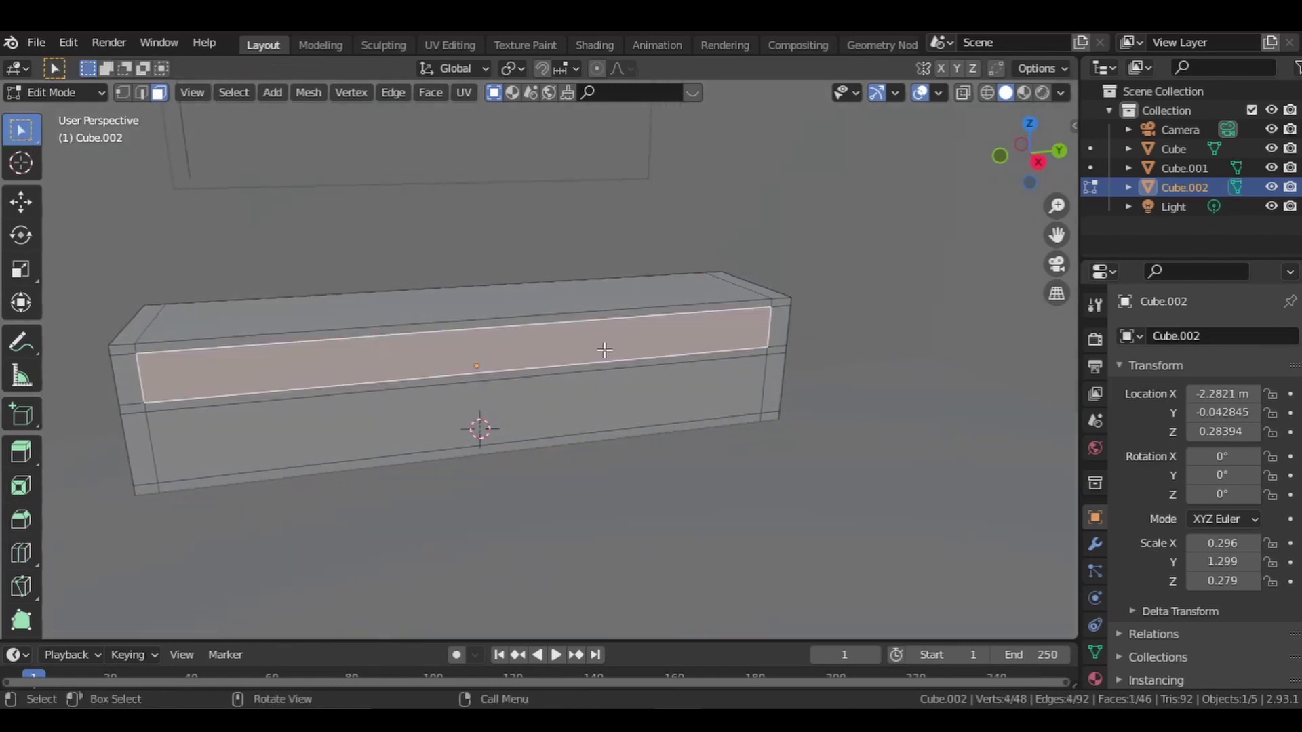
left_click(592, 399, "shift")
middle_click_drag(592, 400, 698, 407)
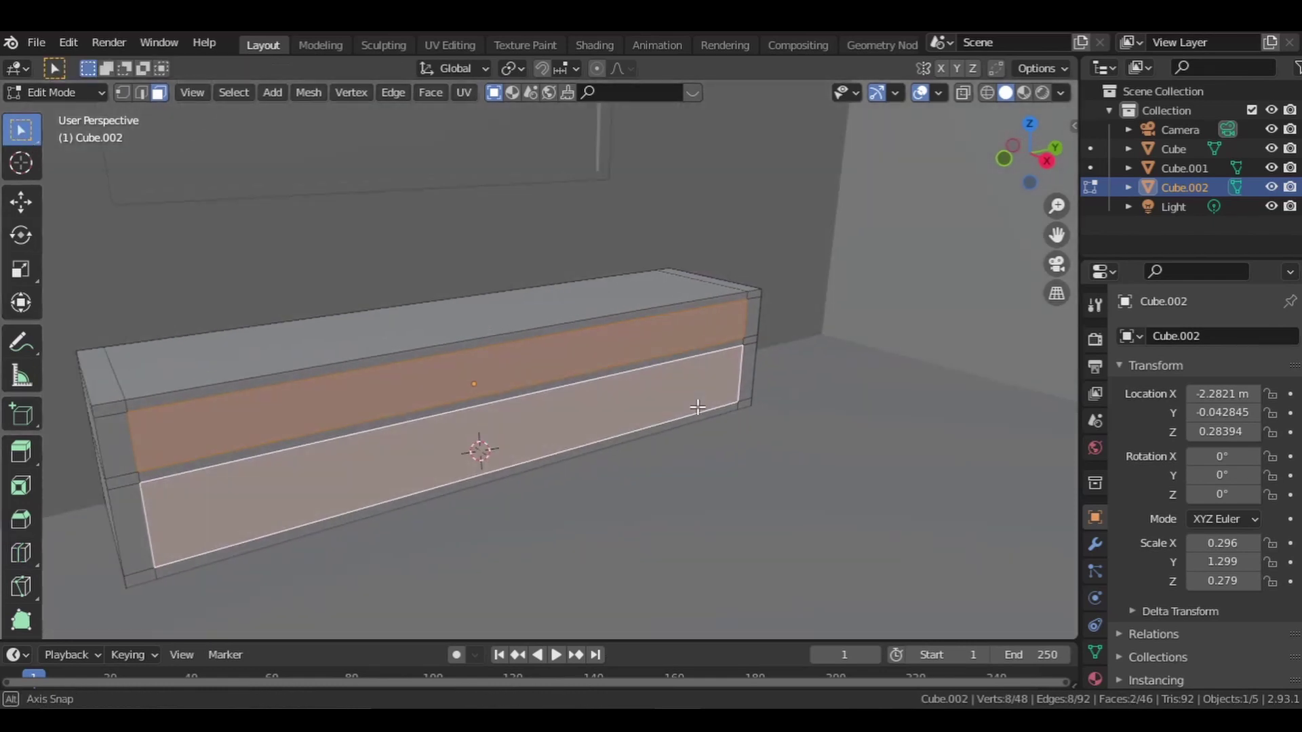
key("e")
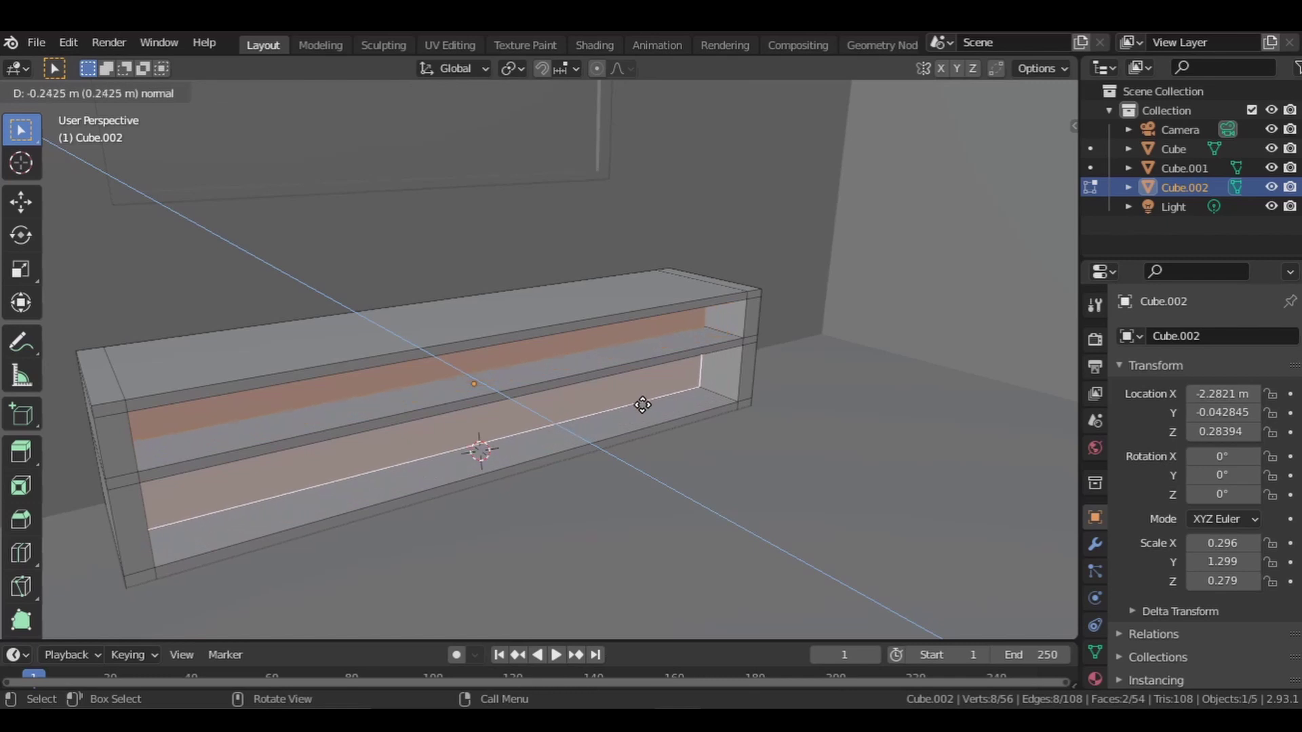
left_click(619, 404)
left_click(40, 93)
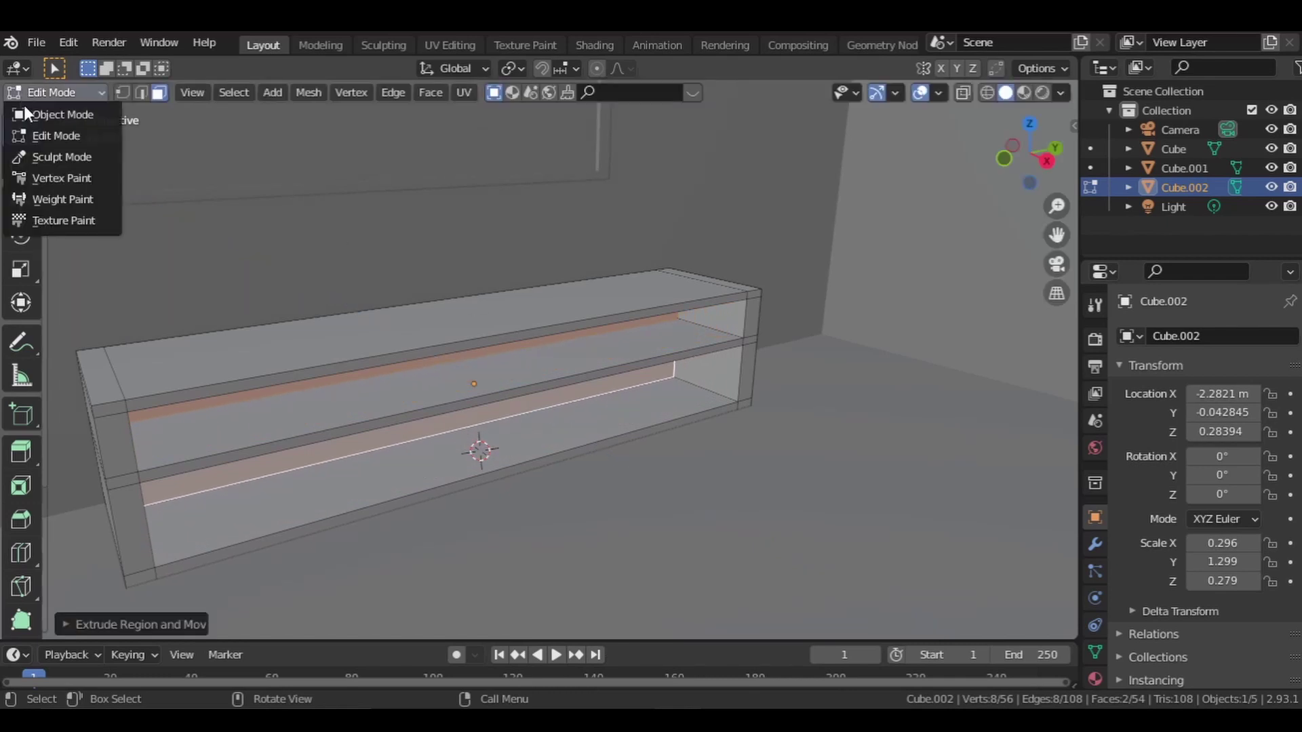
left_click(47, 114)
Add a Bevel modifier with 2 segments to the TV stand, keeping the amount at 0.1 m
left_click(1095, 544)
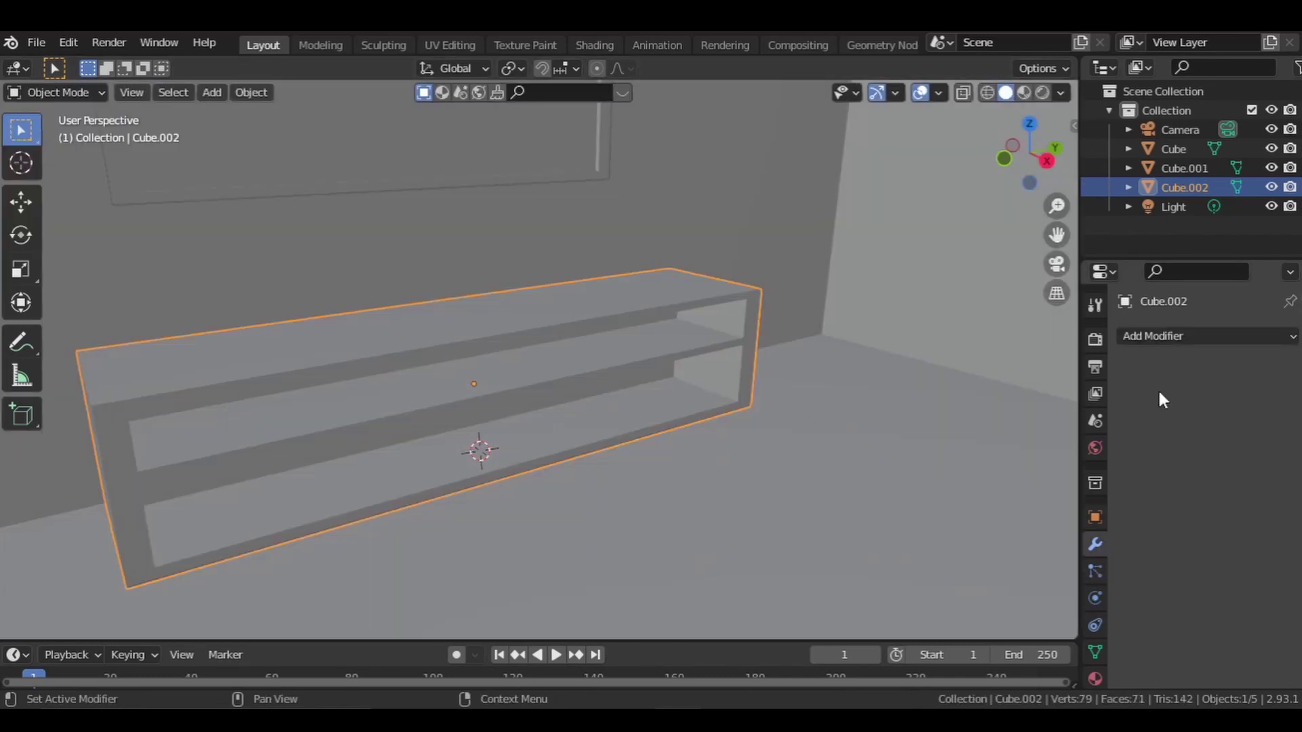
left_click(1174, 336)
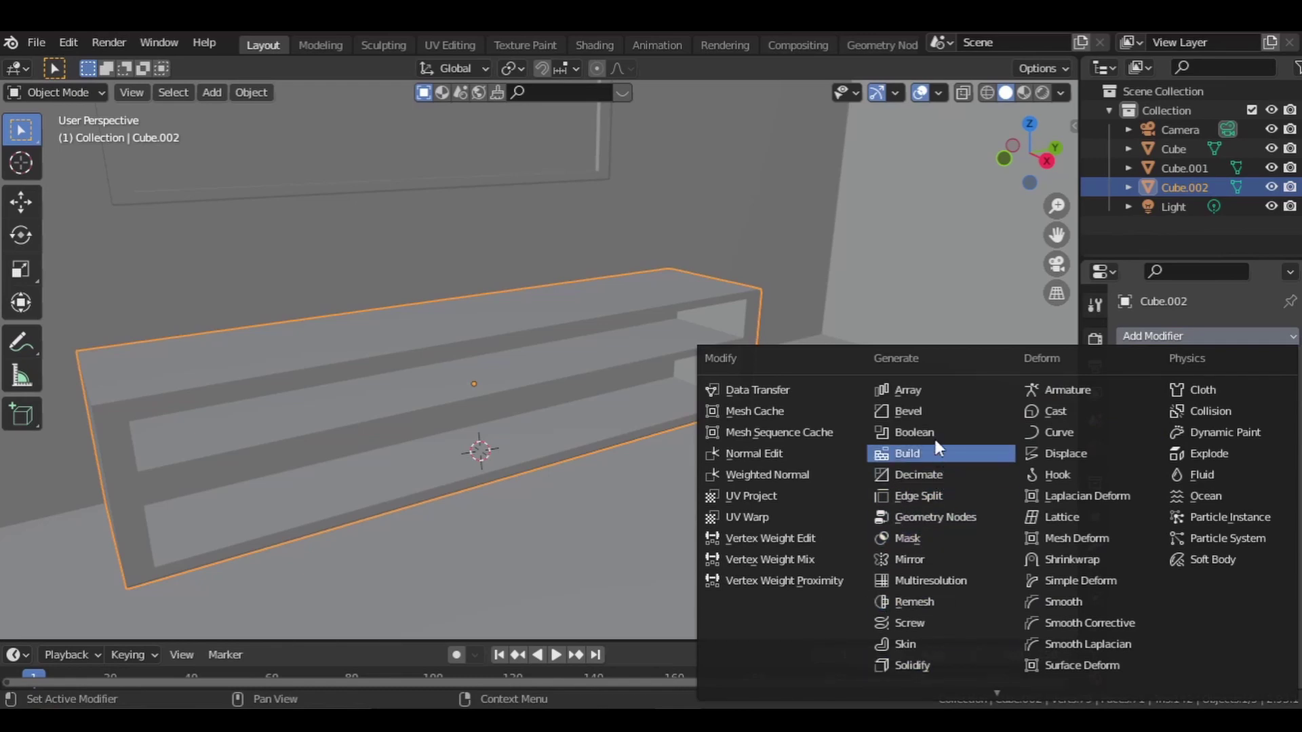
left_click(926, 408)
middle_click_drag(814, 430, 893, 418)
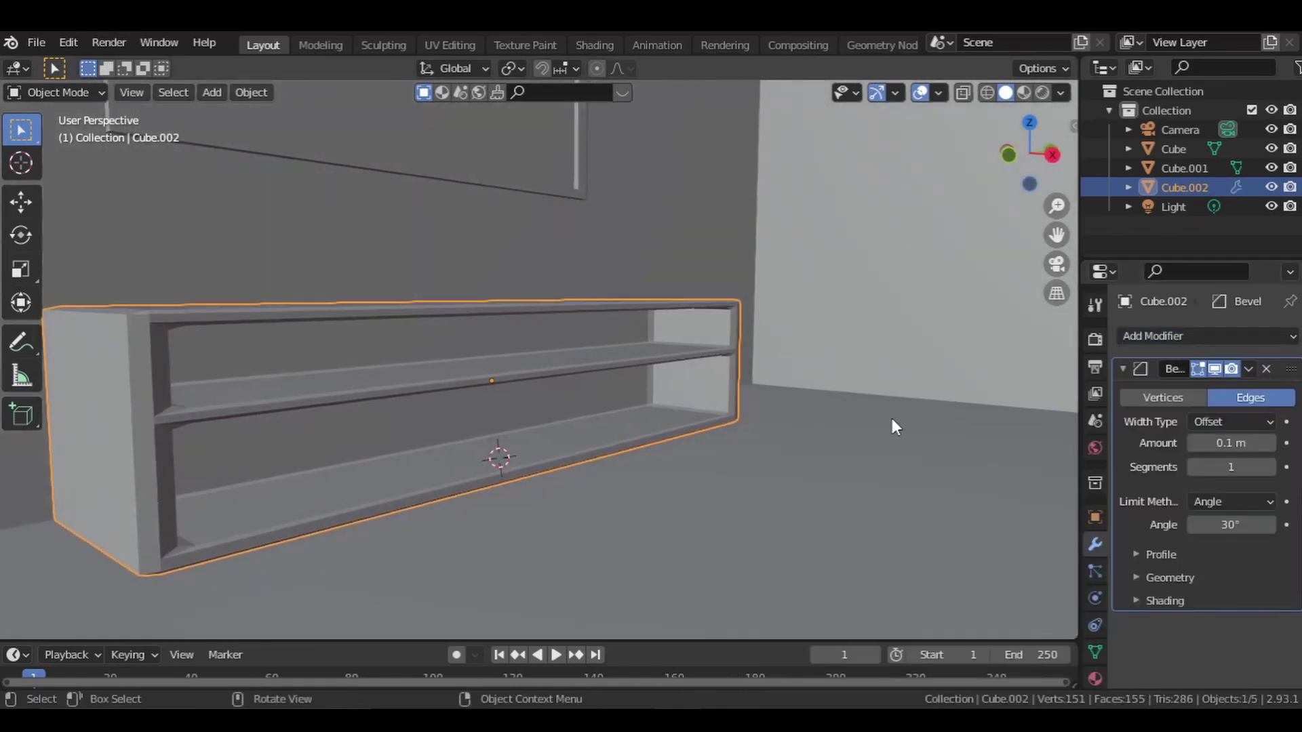
left_click(1270, 467)
Add a cube in the open area facing the TV stand and narrow it along X for a sofa base
middle_click_drag(712, 462, 458, 404)
scroll(552, 467, "down", 5)
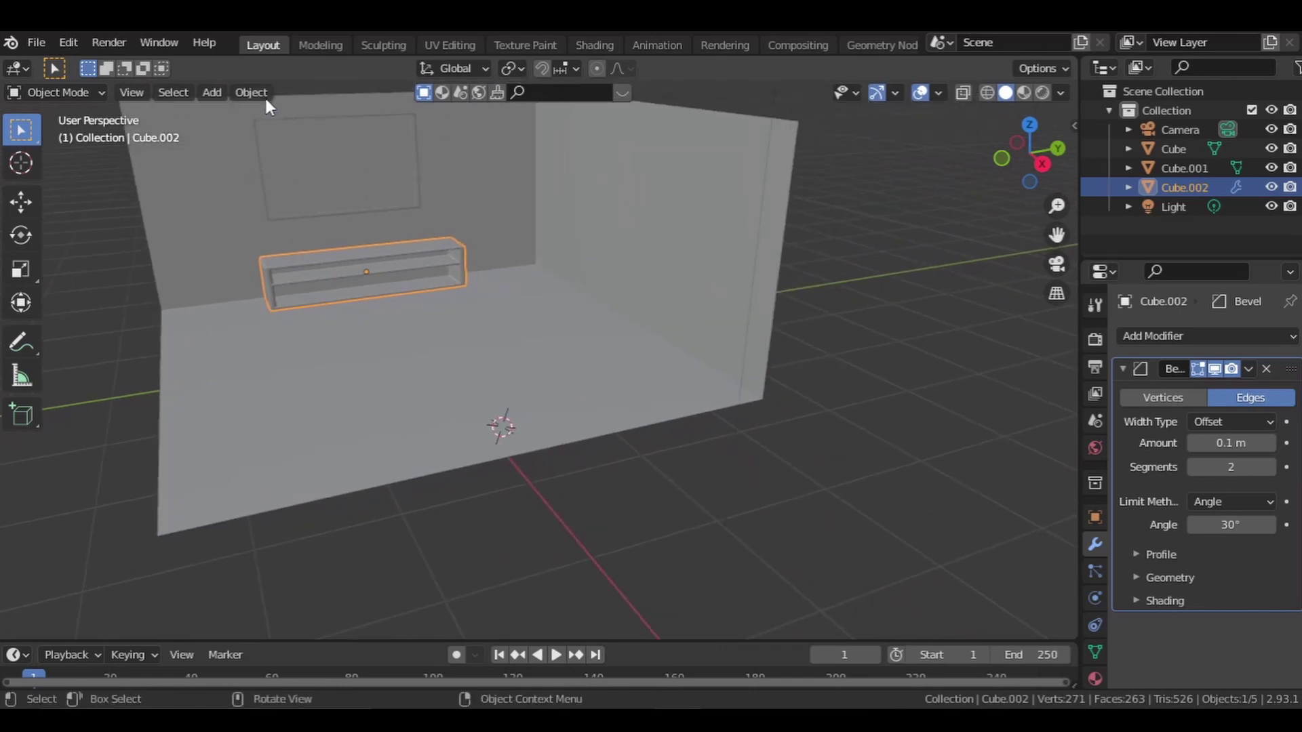
left_click(218, 92)
mouse_move(232, 112)
left_click(413, 129)
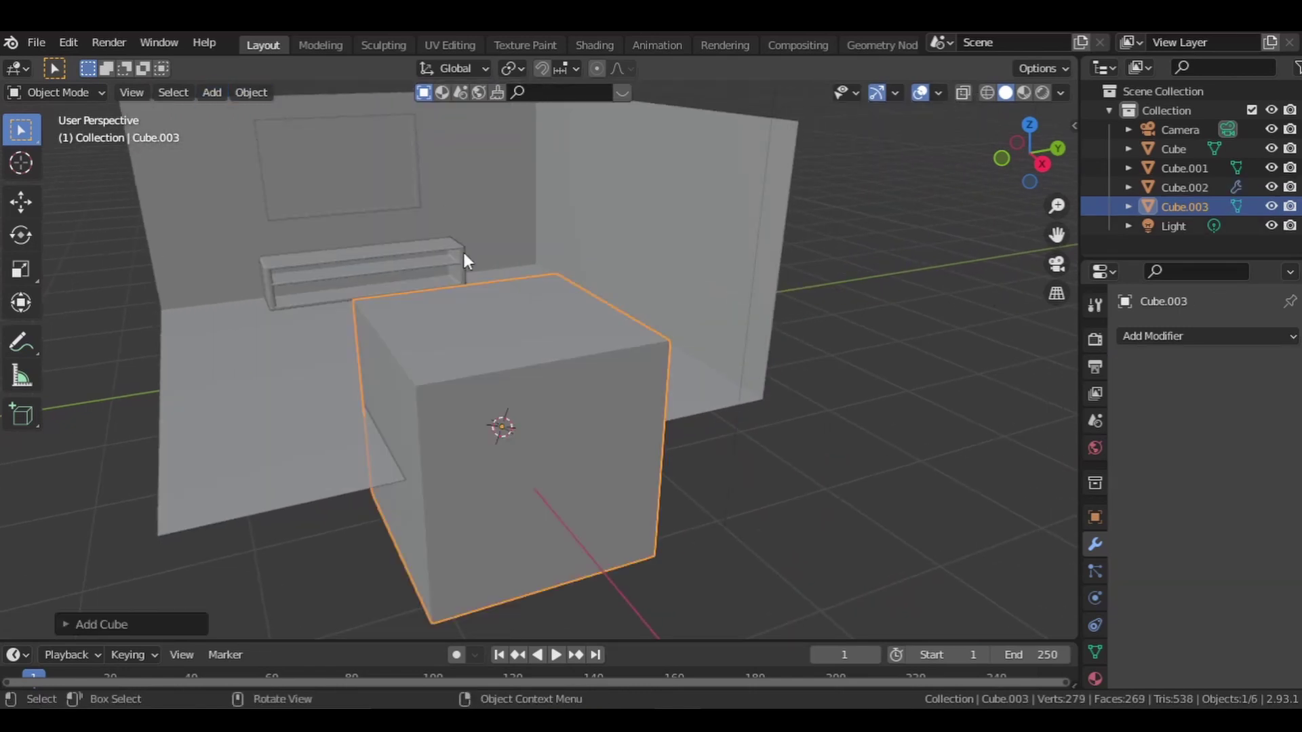
scroll(495, 277, "up", 3)
middle_click_drag(495, 277, 701, 303)
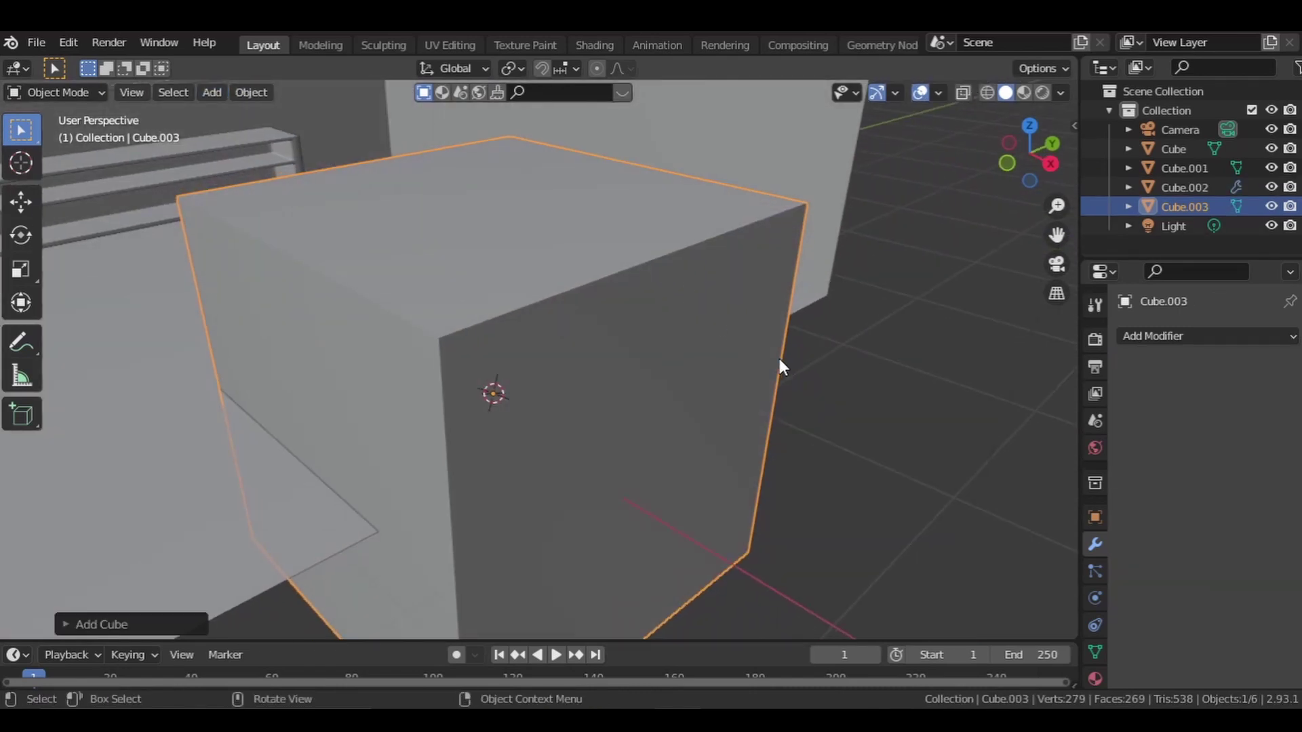
key("KP_7")
key("s")
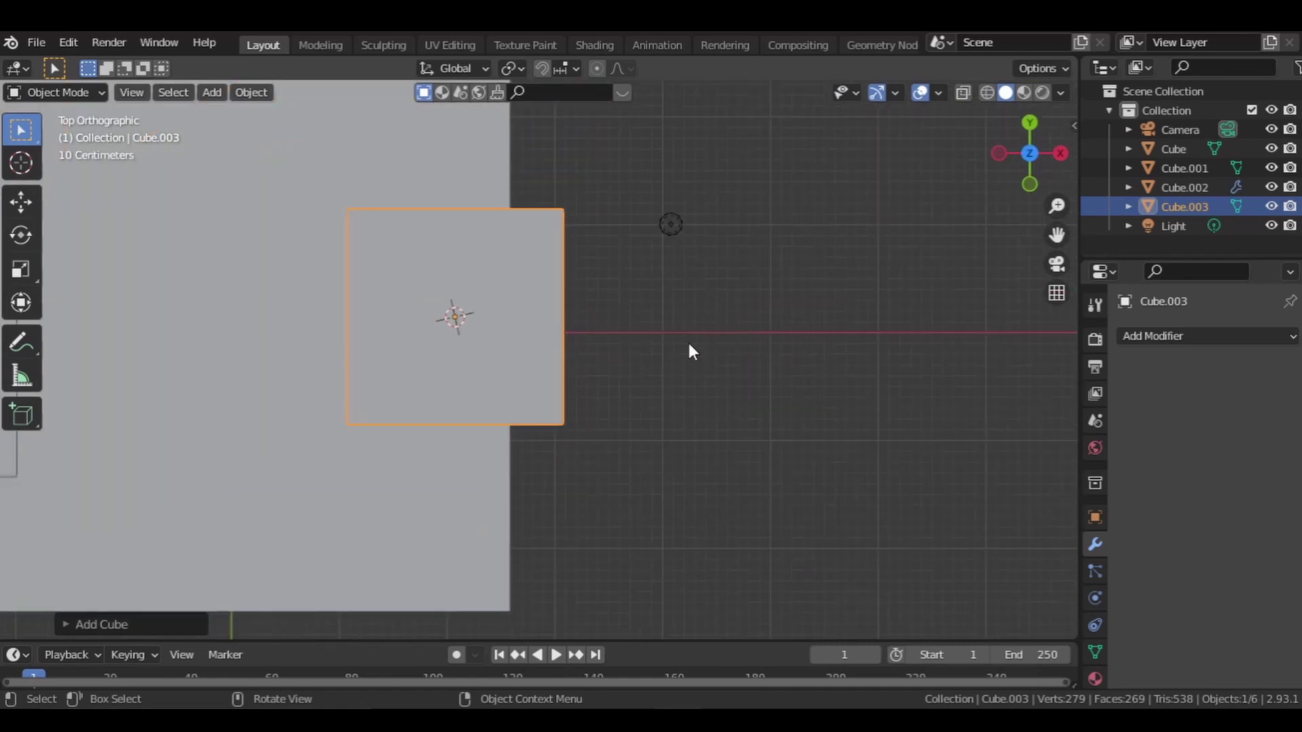
key("x")
left_click(703, 356)
Flatten the sofa base along Z, lengthen it along Y, and adjust its height to rest on the floor
key("KP_1")
key("s")
key("z")
key("g")
key("z")
middle_click_drag(692, 411, 801, 414)
key("s")
key("y")
key("g")
key("z")
Add a Subdivision Surface modifier to the sofa base with viewport level 2
left_click(1197, 336)
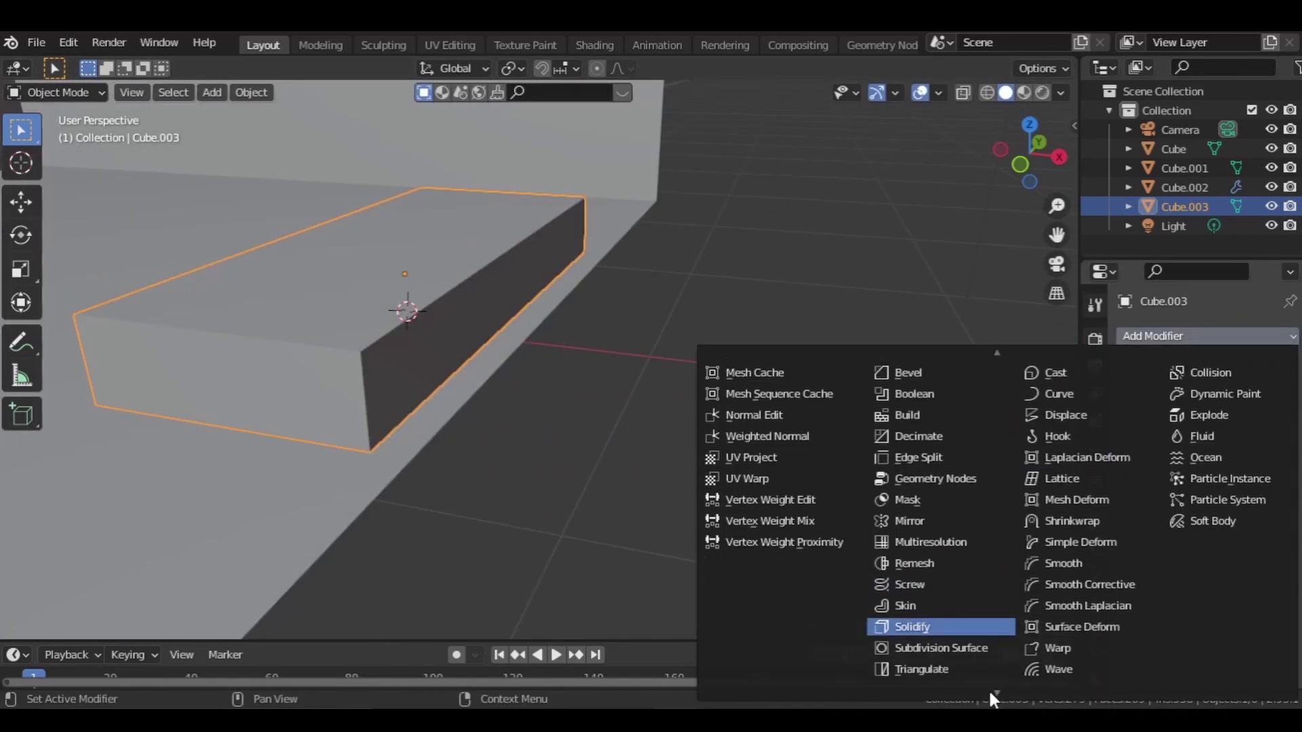
left_click(967, 608)
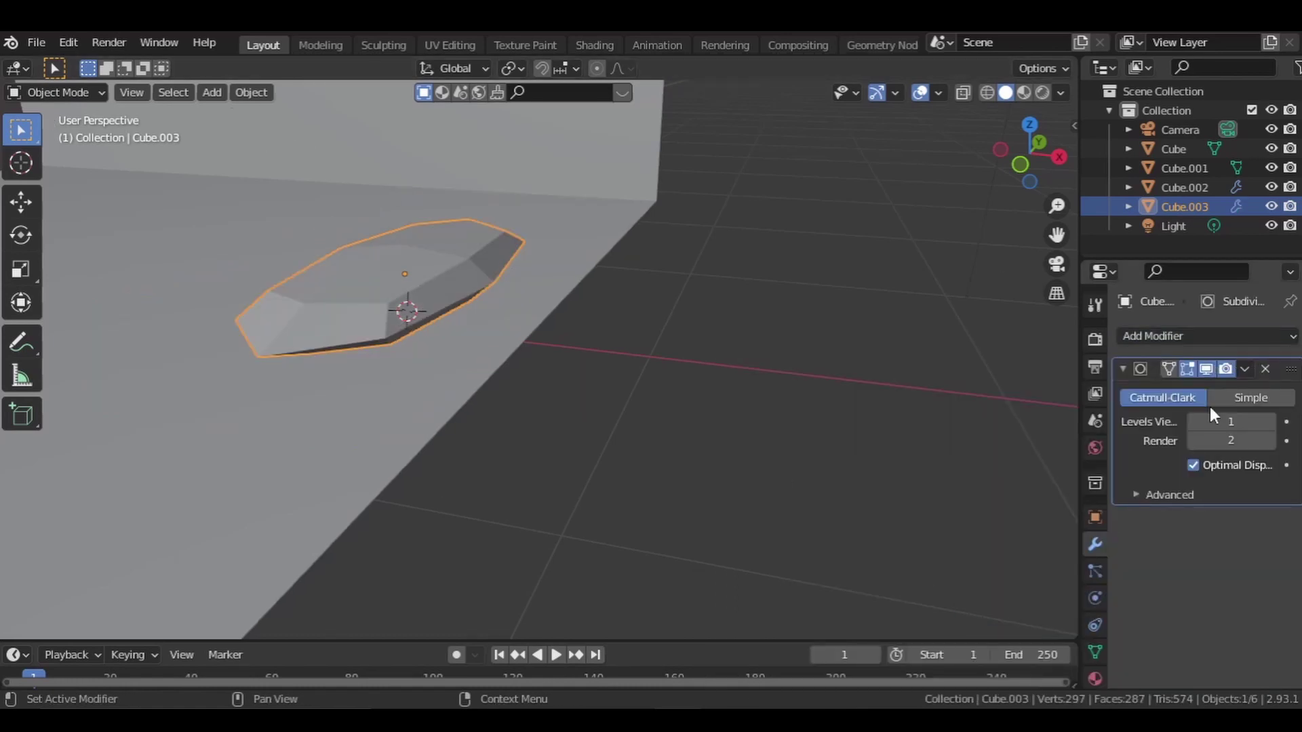
left_click(1277, 424)
Add loop cuts close to both ends and both long sides of the sofa base in Edit Mode, and return to Object Mode
left_click(58, 92)
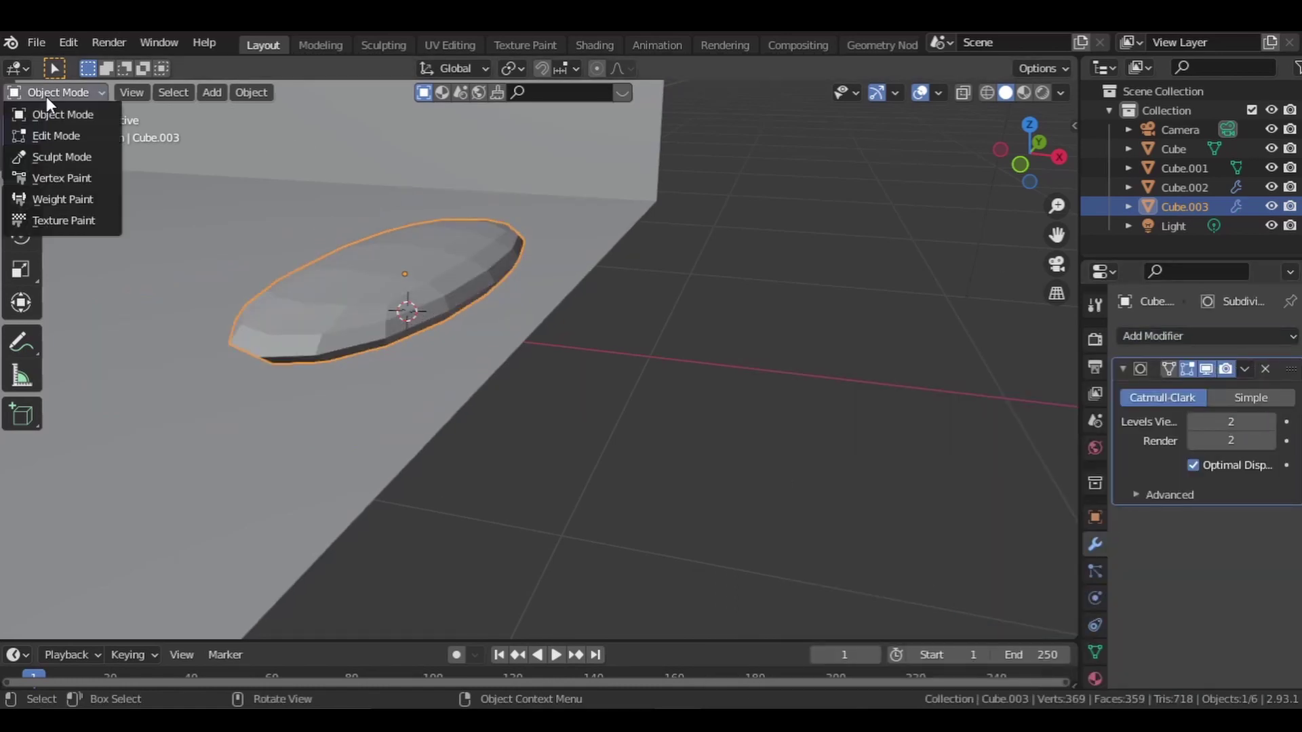
left_click(40, 131)
middle_click_drag(93, 146, 52, 519)
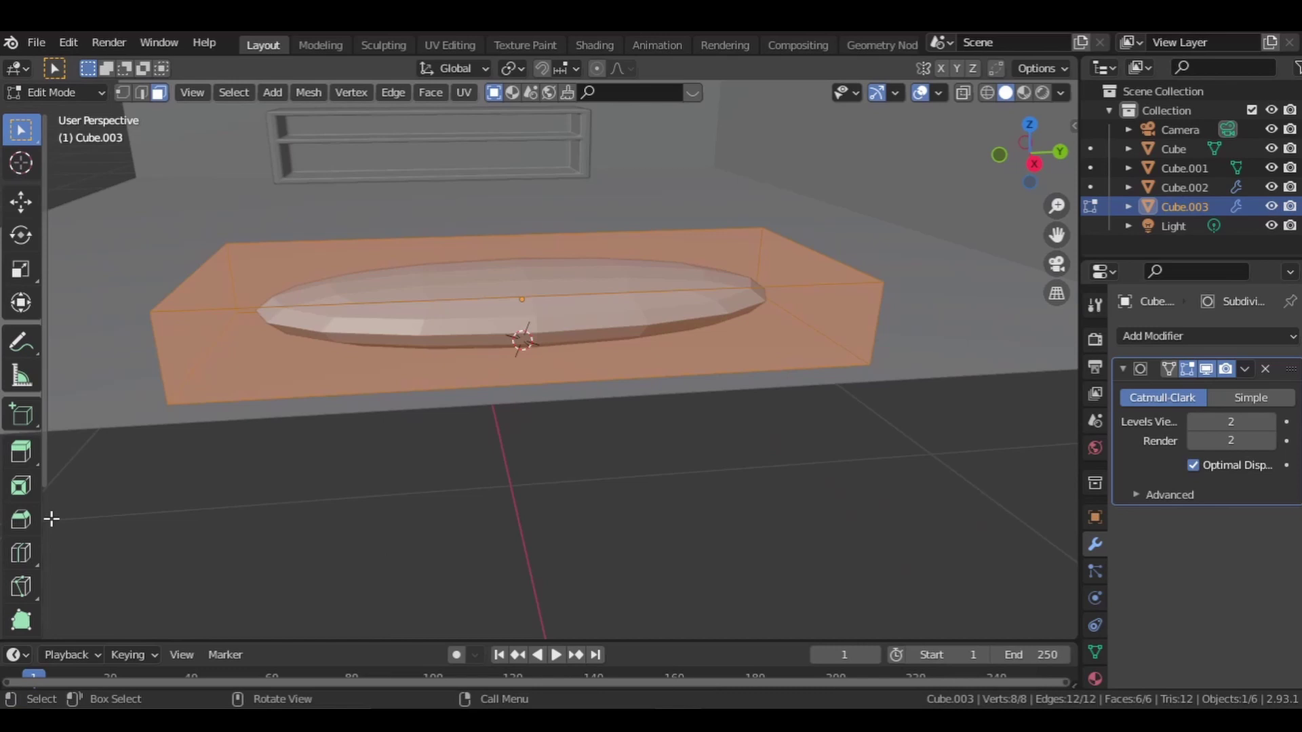
left_click(21, 554)
left_click_drag(459, 339, 93, 349)
left_click_drag(535, 298, 872, 287)
middle_click_drag(872, 288, 1017, 312)
left_click_drag(375, 466, 611, 468)
left_click_drag(407, 450, 152, 409)
middle_click_drag(570, 407, 406, 383)
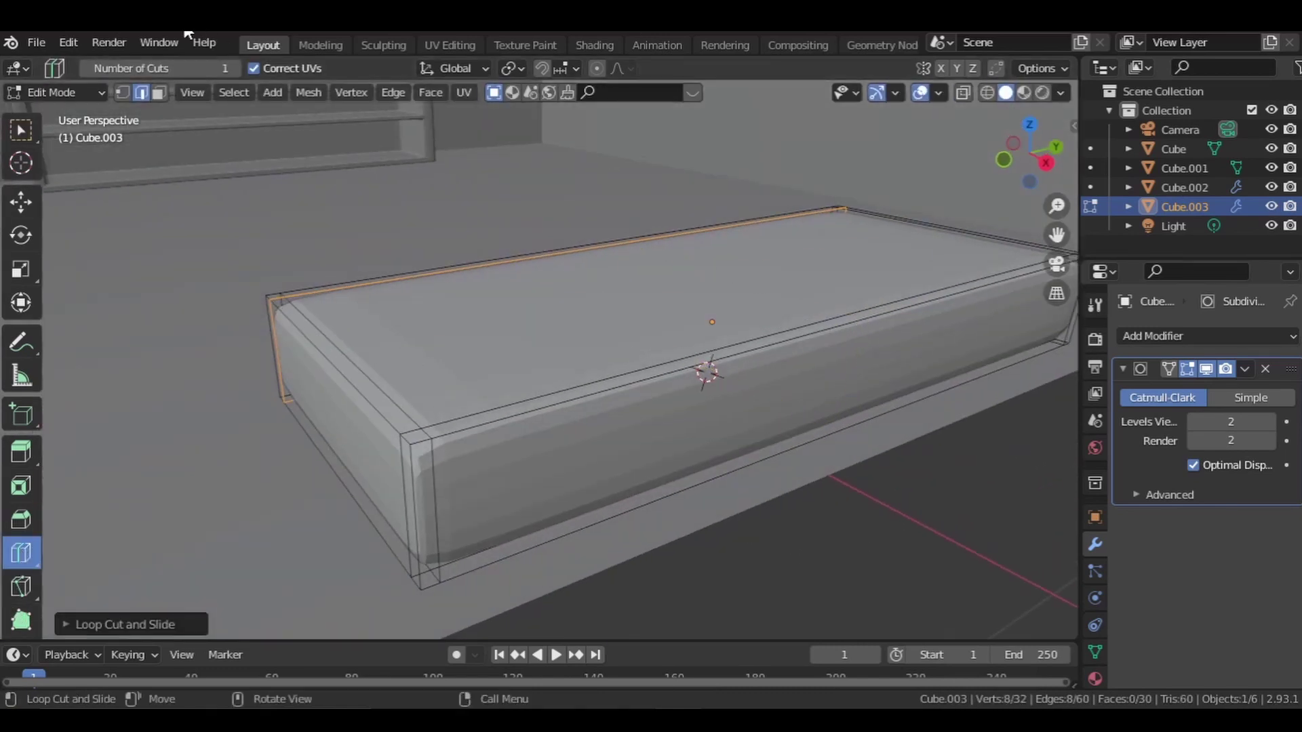
left_click(54, 92)
left_click(68, 113)
Add another cube and scale it down to a small block at the rear middle of the sofa base
middle_click_drag(78, 119, 480, 361)
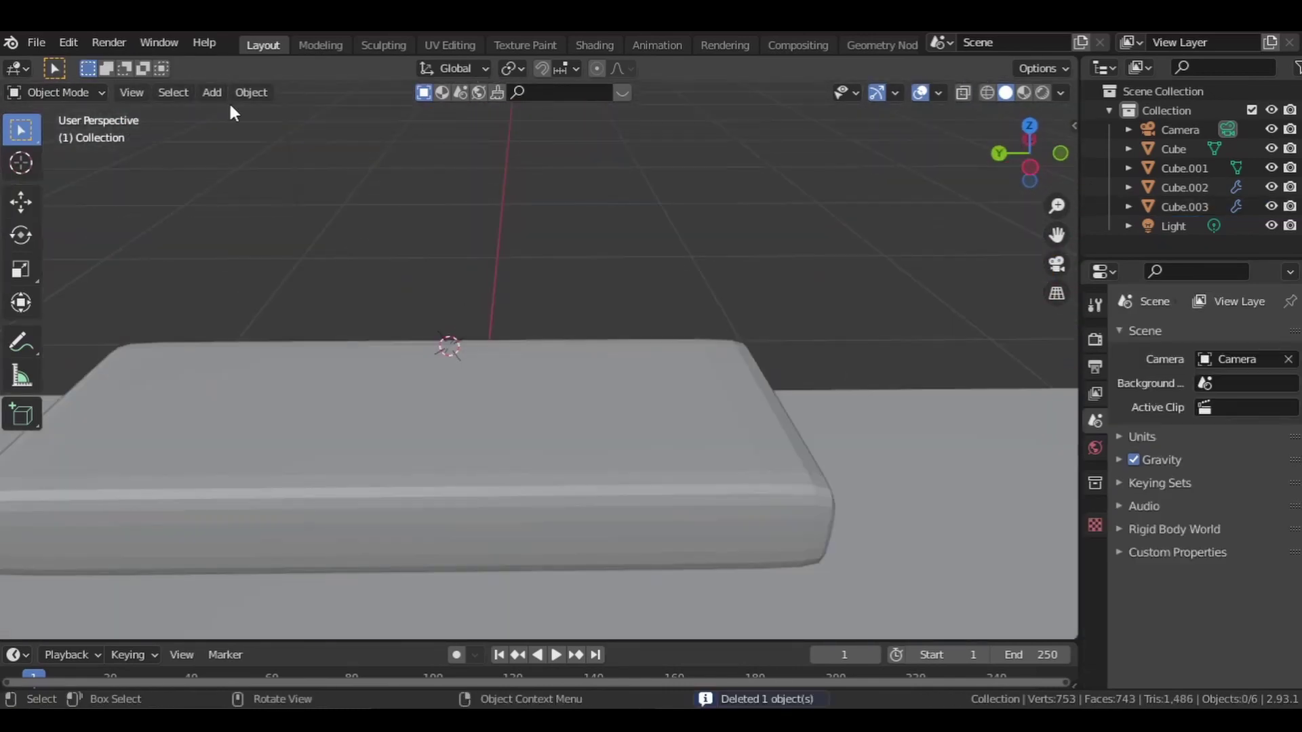
left_click(213, 92)
mouse_move(271, 114)
left_click(412, 132)
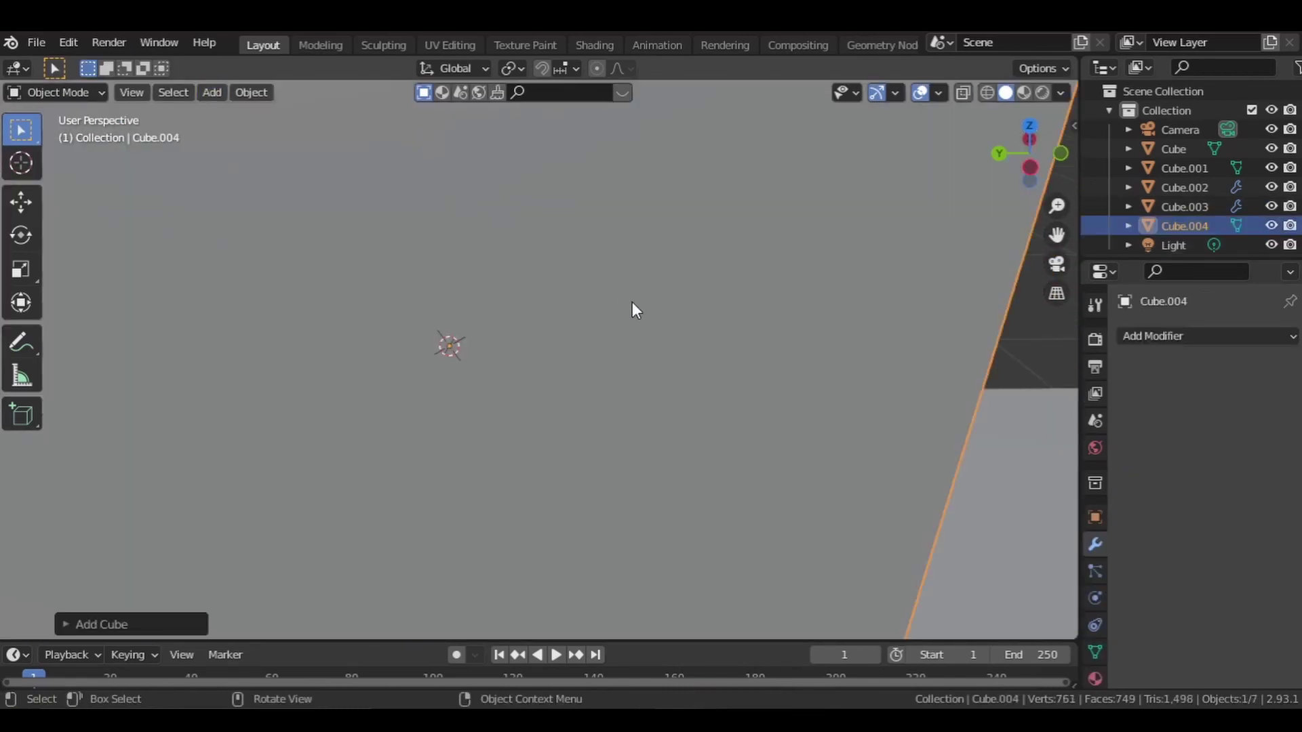
key("s")
left_click(477, 315)
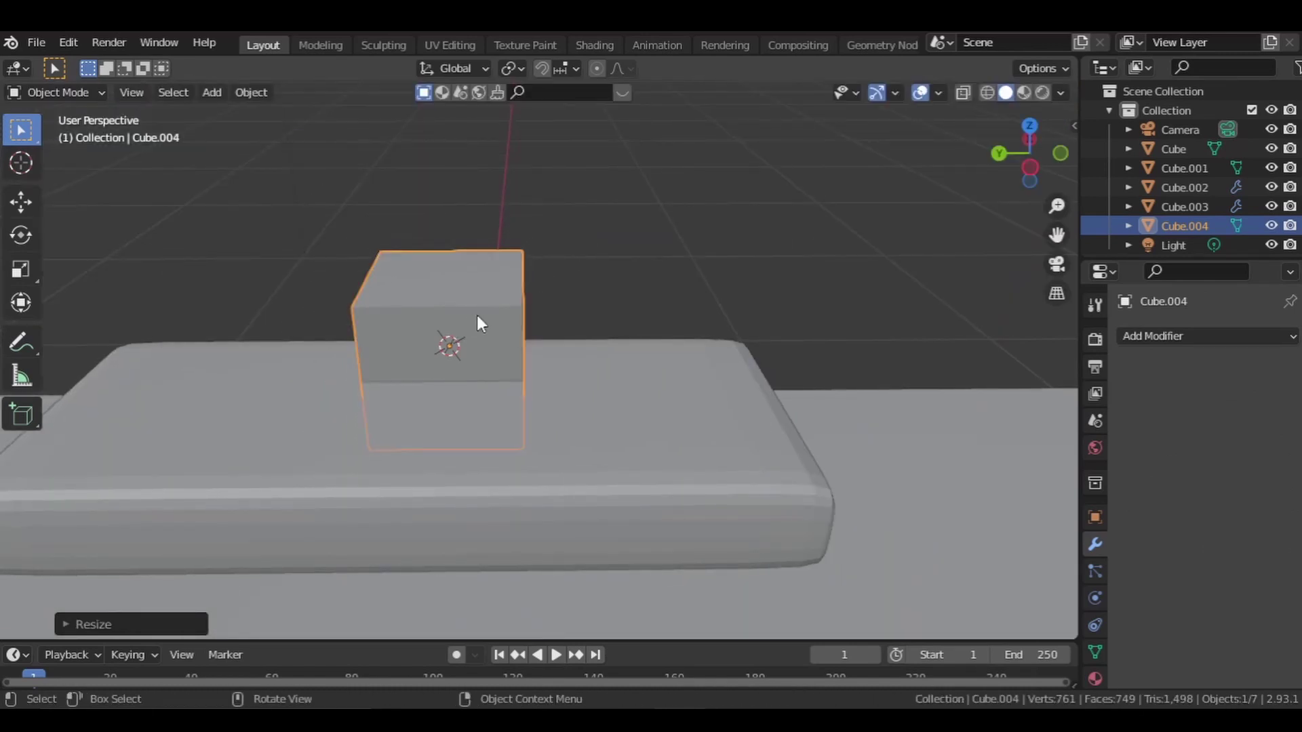
Thin the small block along X and move it along X to the rear edge of the sofa base
middle_click_drag(477, 314, 460, 370)
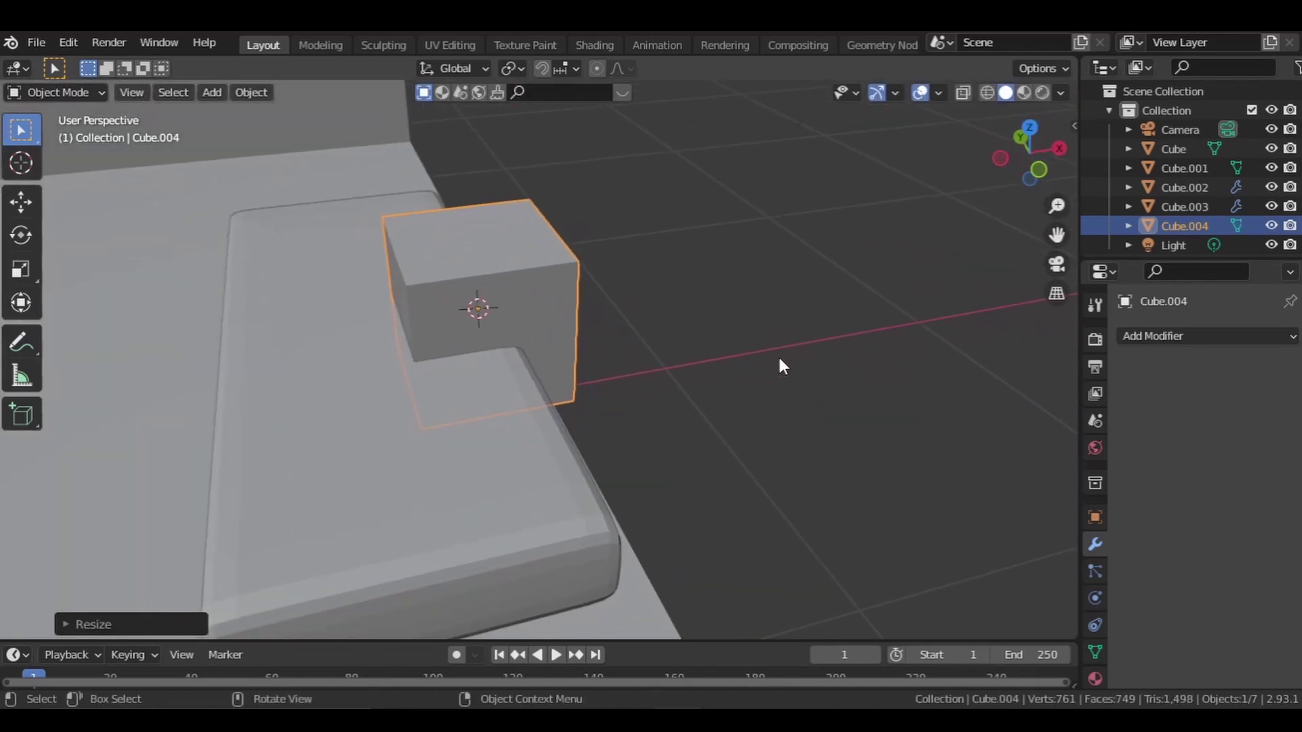
key("s")
key("x")
left_click(582, 342)
middle_click_drag(644, 360, 746, 349)
key("g")
key("x")
left_click(571, 341)
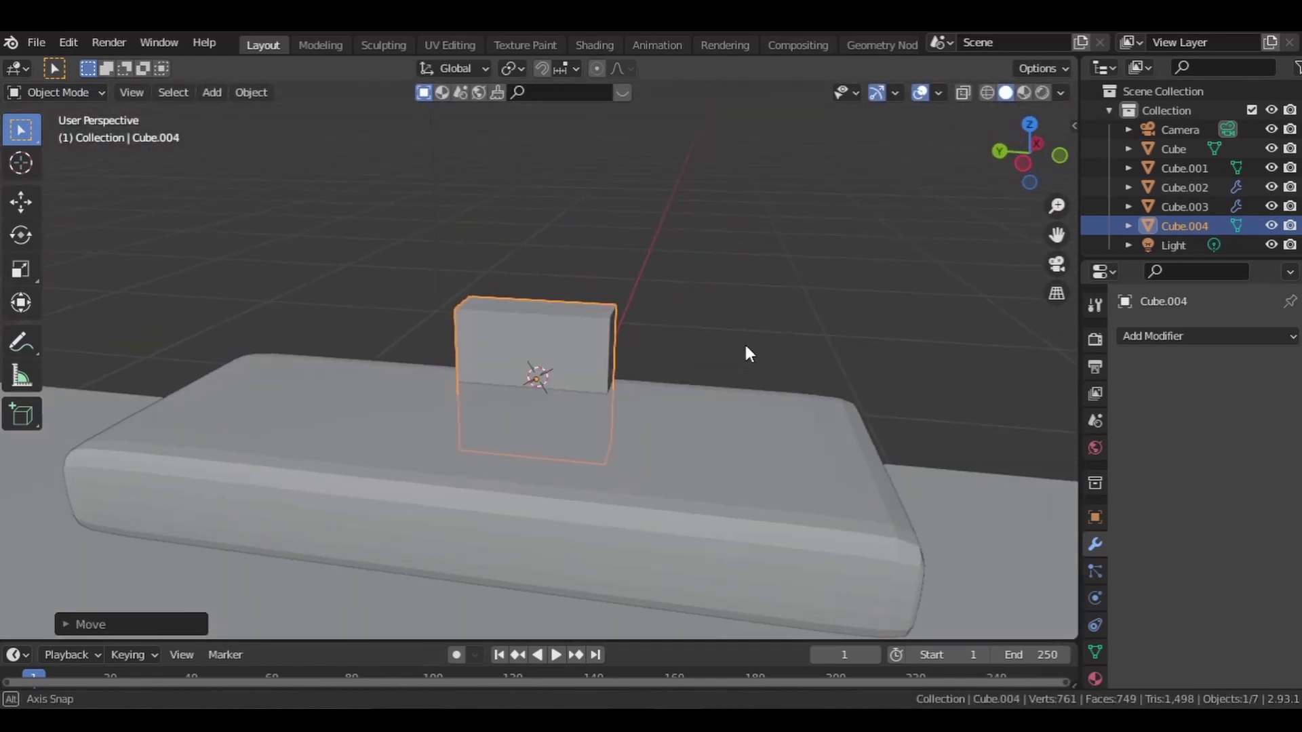
Reduce the block's height along Z and raise it to sit on top of the sofa base
key("s")
key("z")
left_click(682, 350)
key("g")
key("z")
left_click(692, 330)
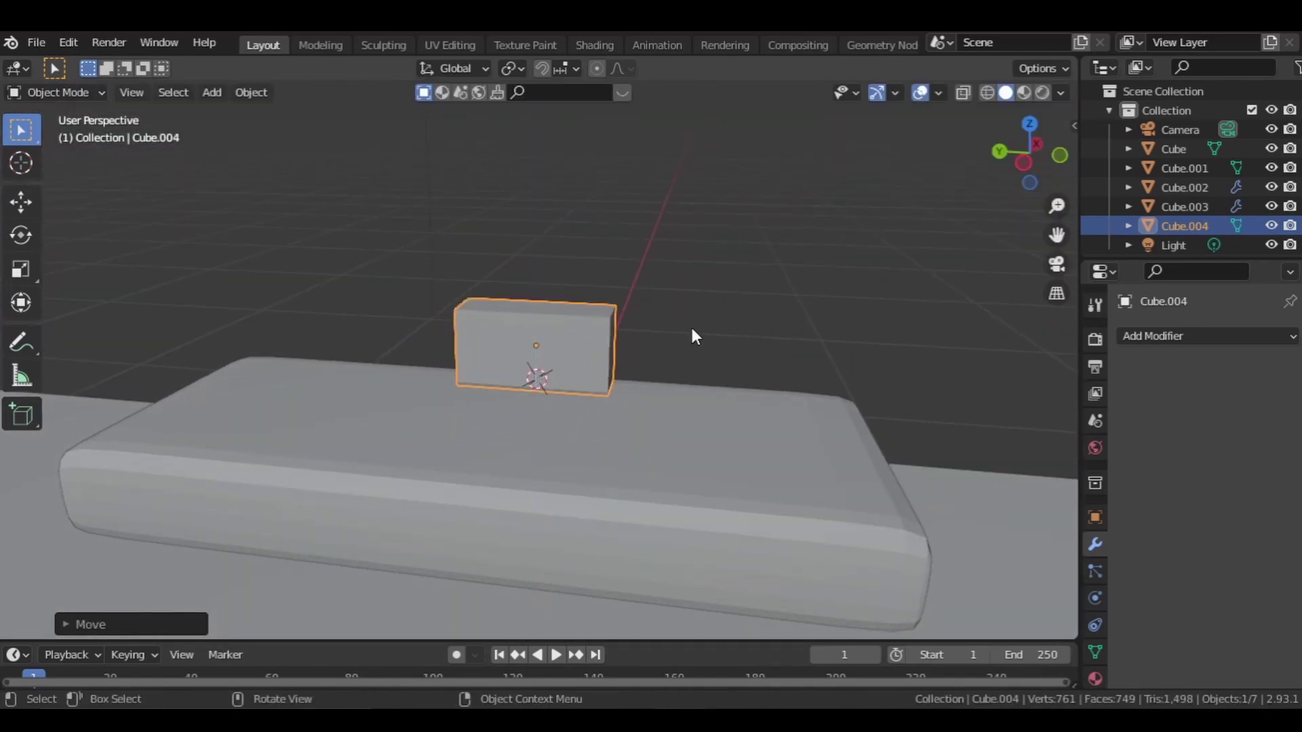
Stretch the block along Y into a backrest spanning the sofa base, and center it on the base's length
key("s")
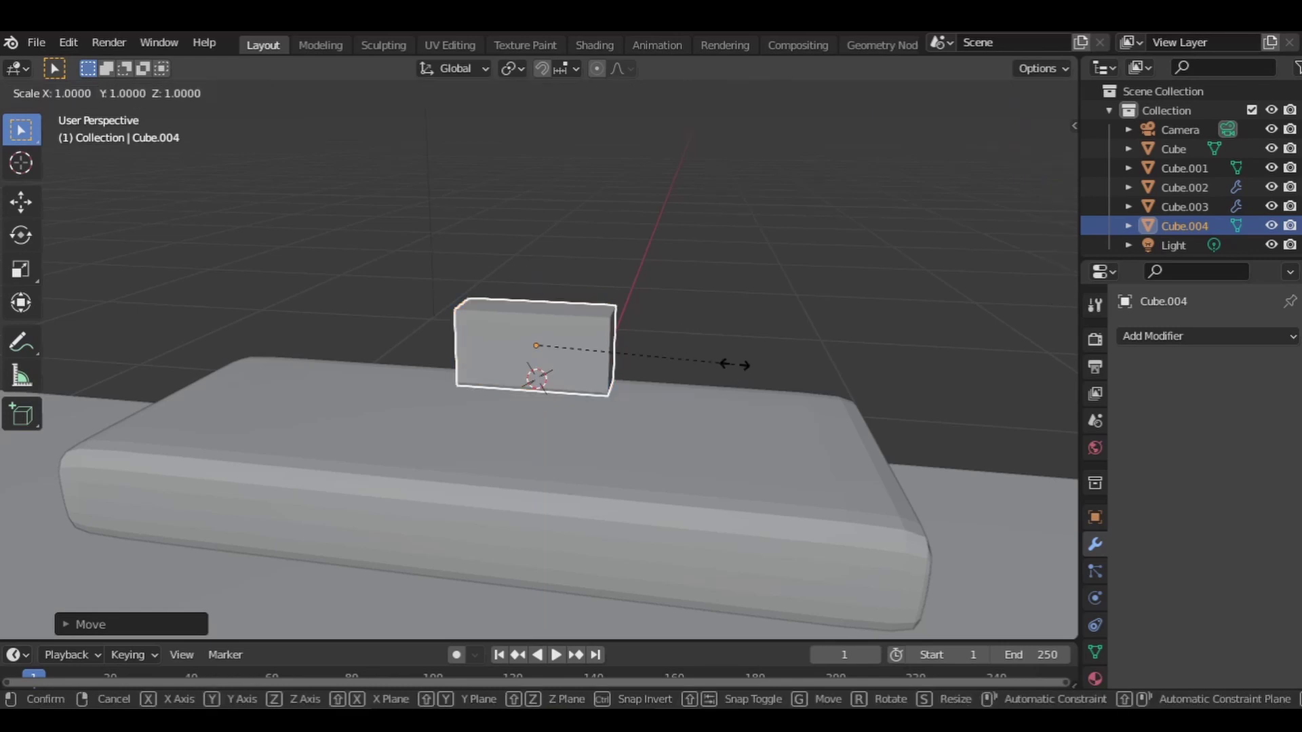
key("y")
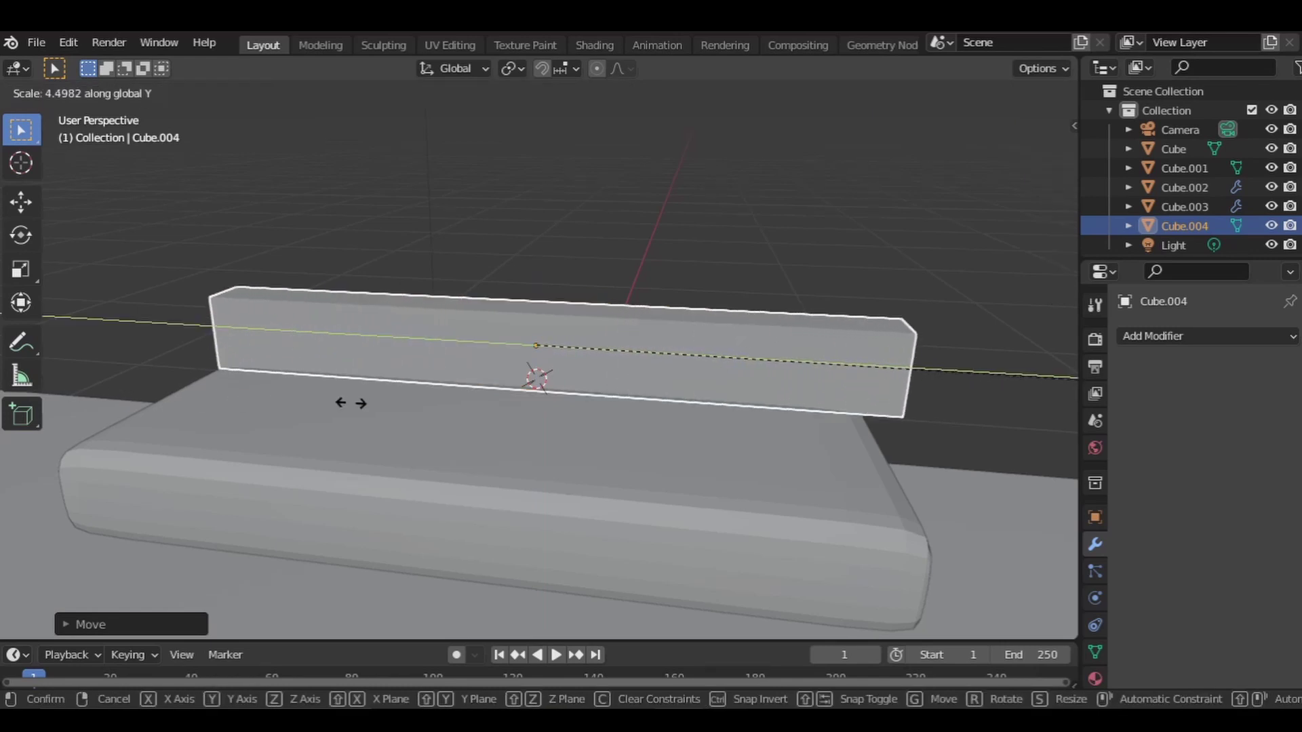
left_click(331, 395)
key("KP_3")
key("g")
key("y")
left_click(651, 397)
key("s")
key("y")
left_click(814, 394)
middle_click_drag(563, 414, 760, 440)
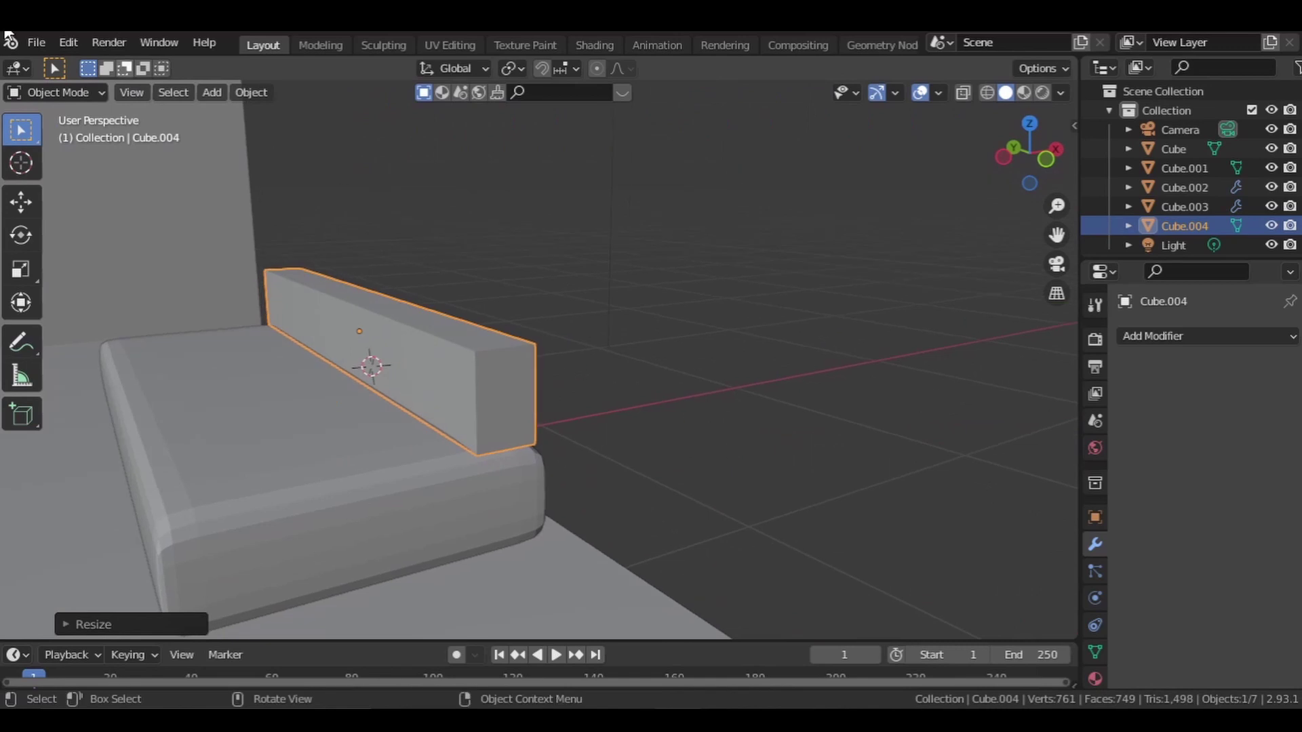
Add a Subdivision Surface modifier to the backrest with viewport level 2
left_click(1191, 336)
scroll(962, 651, "down", 3)
left_click(984, 609)
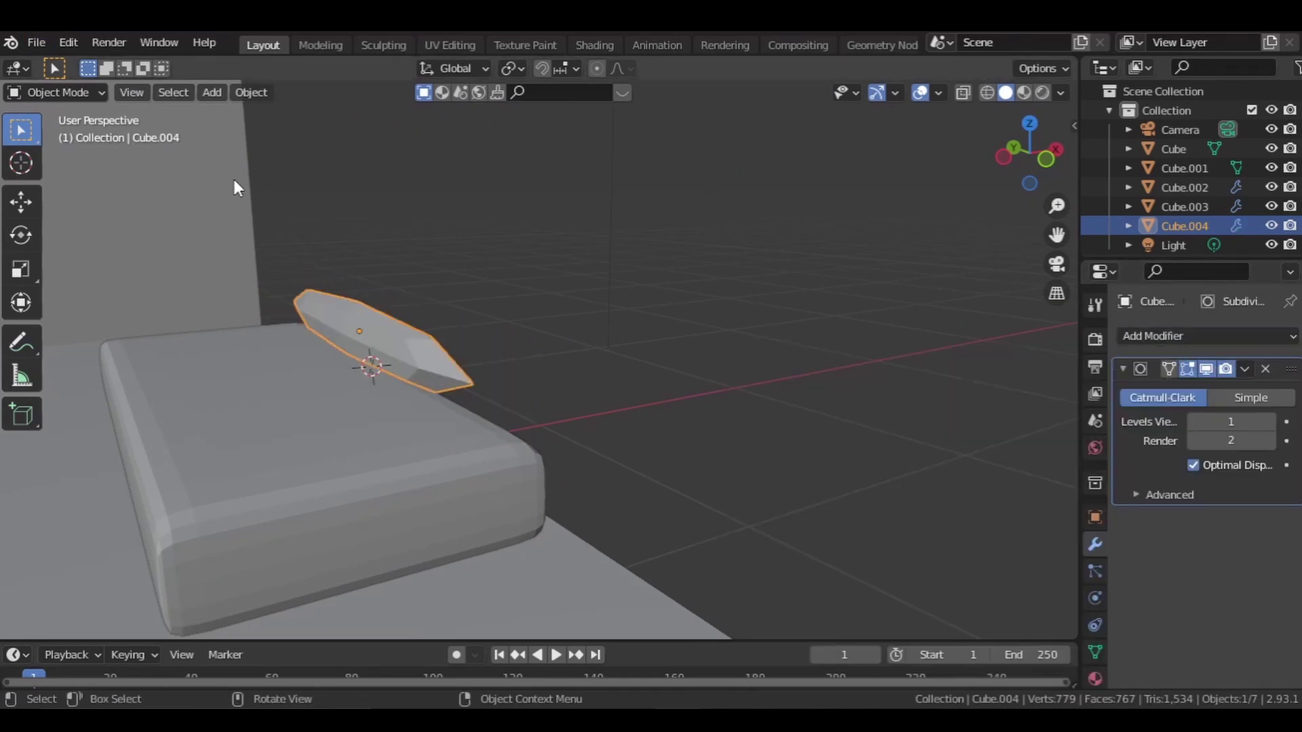
left_click(1268, 422)
Add a loop cut close to each end of the backrest in Edit Mode
left_click(60, 93)
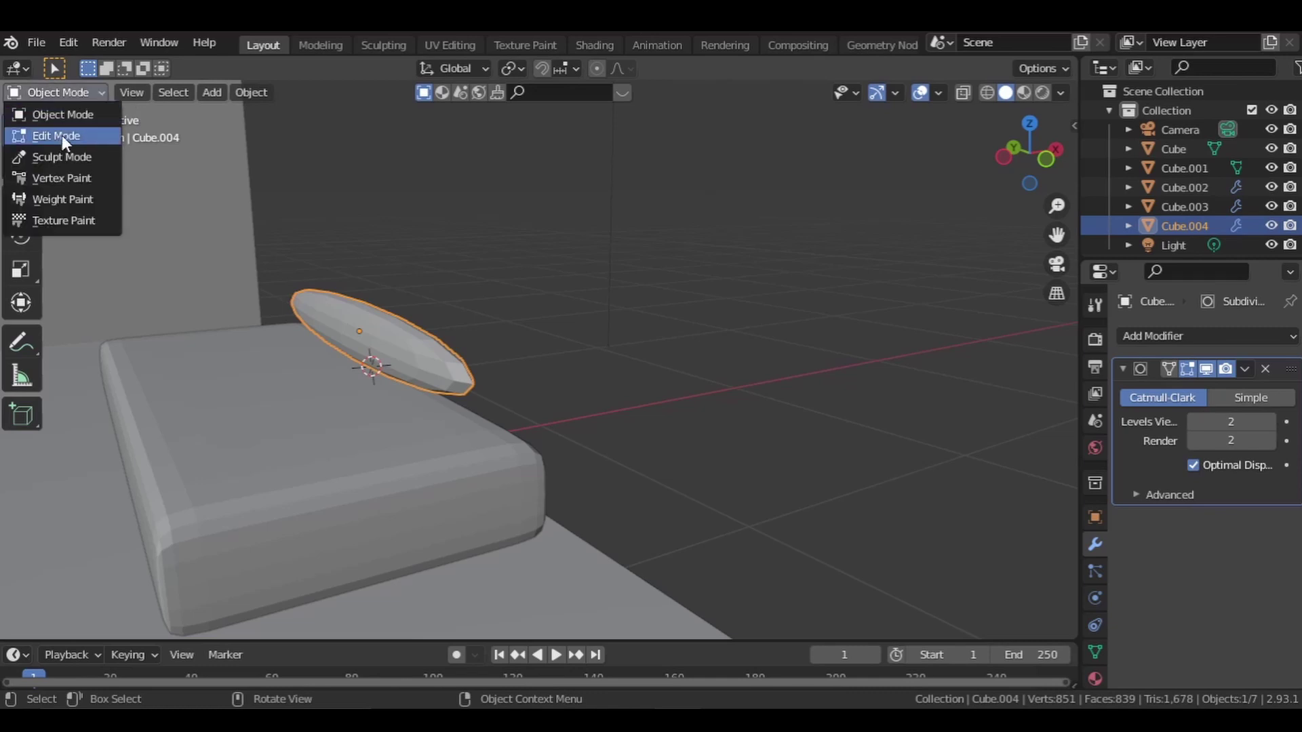
left_click(60, 137)
middle_click_drag(546, 424, 628, 430)
left_click_drag(370, 330, 659, 353)
middle_click_drag(470, 515, 691, 529, "shift")
left_click_drag(444, 343, 141, 335)
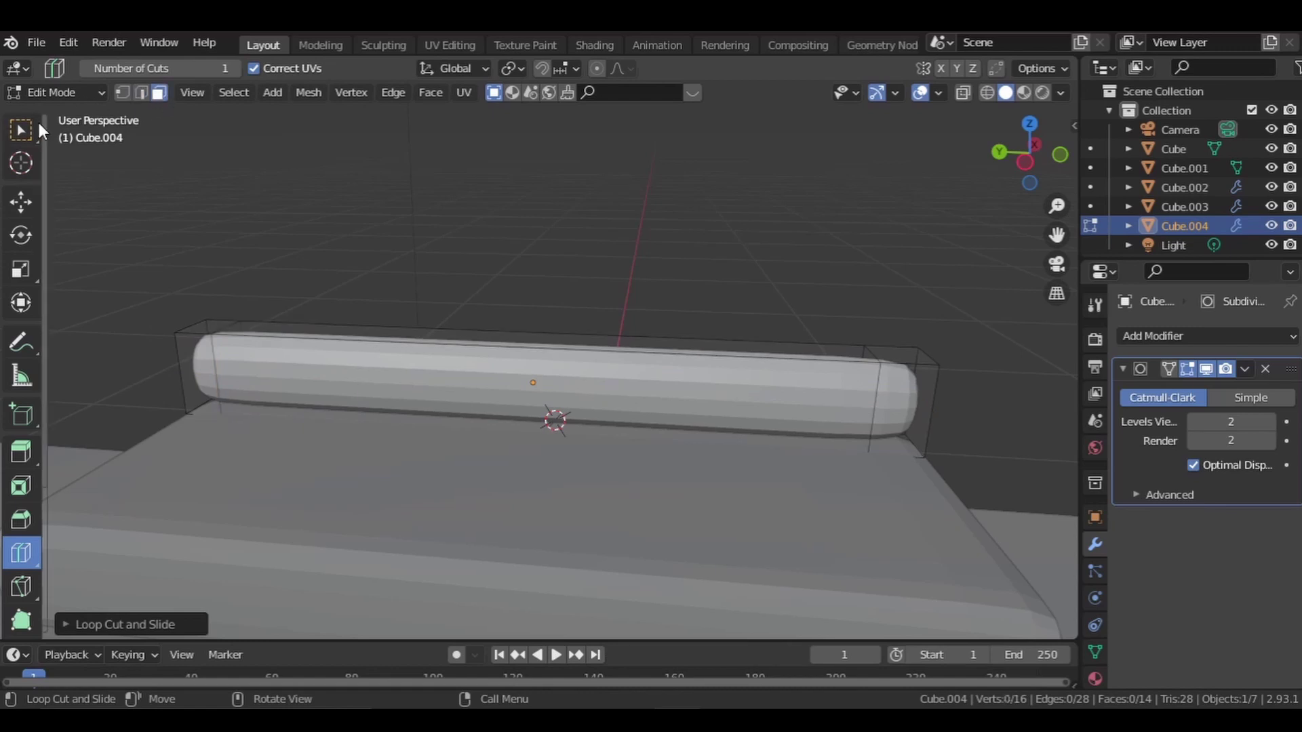
Extrude the front face at each end of the backrest forward to form two armrests, and return to Object Mode
left_click(21, 129)
left_click(188, 367)
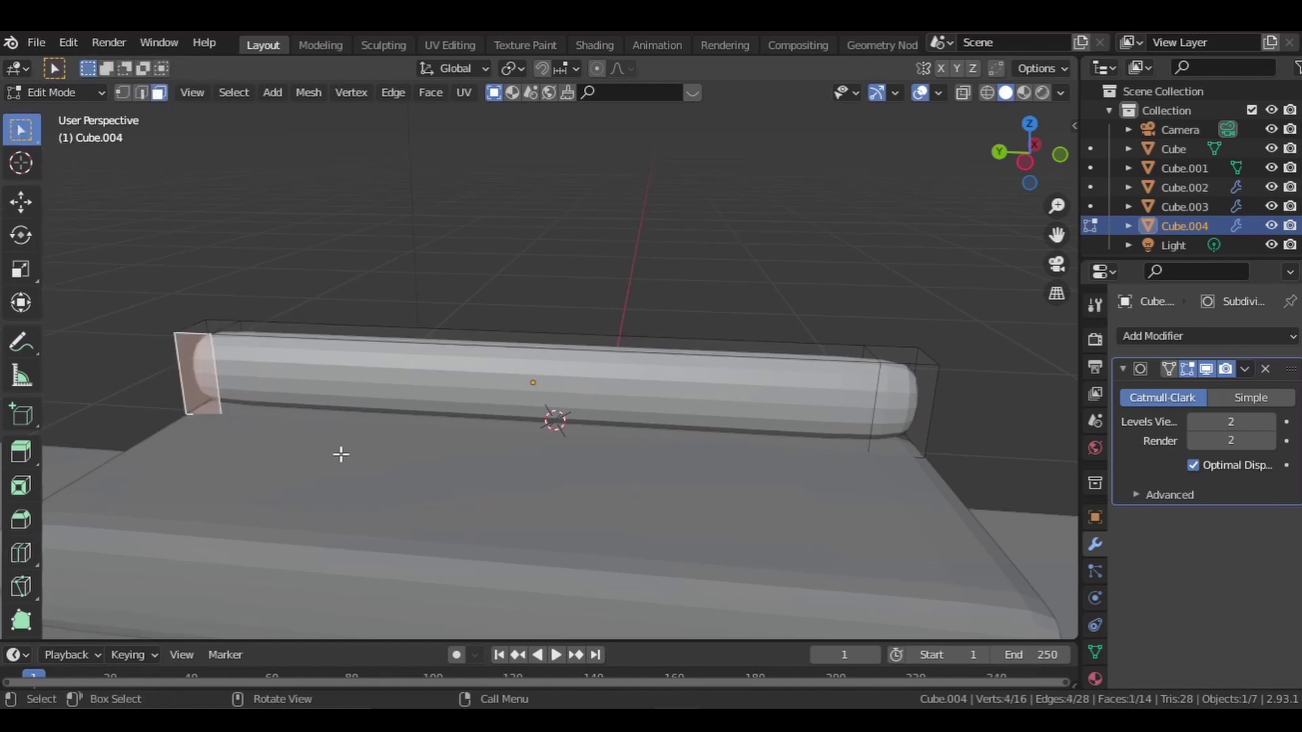
key("e")
left_click(260, 535)
middle_click_drag(325, 517, 379, 509)
left_click(783, 345)
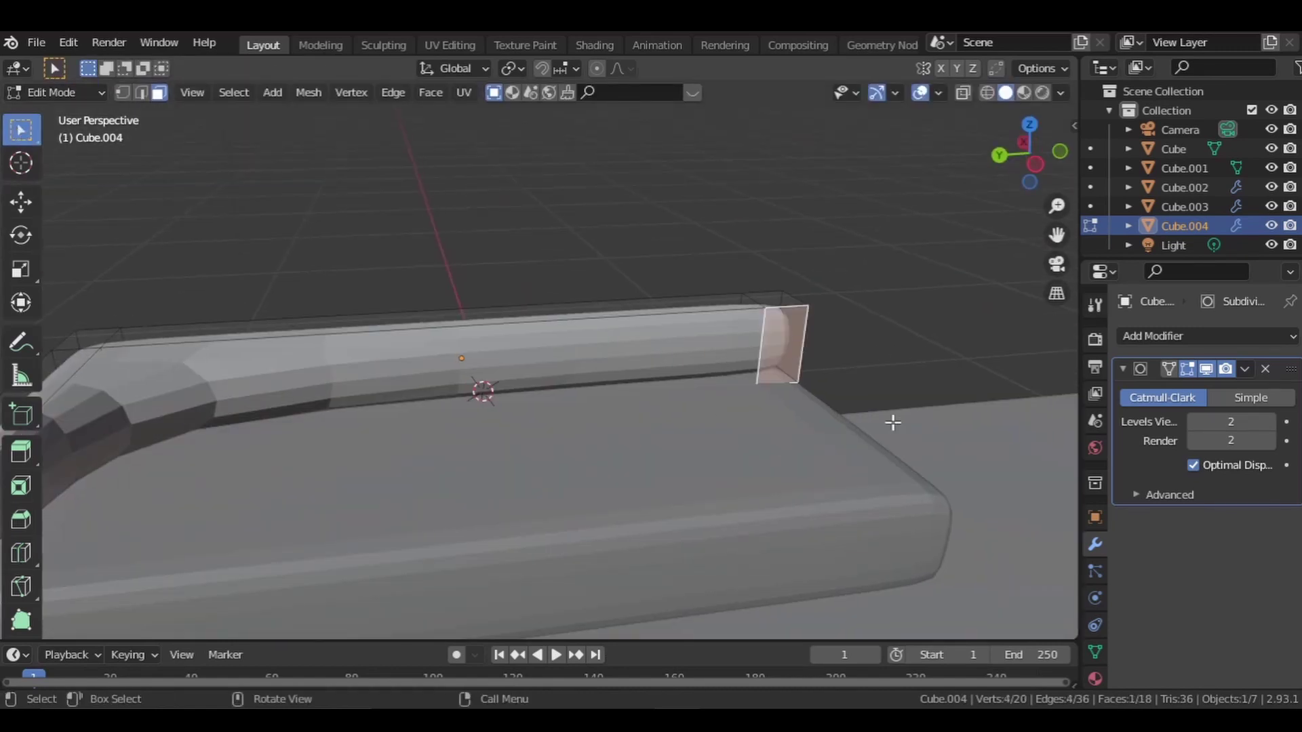
key("e")
left_click(1026, 587)
middle_click_drag(760, 475, 272, 420)
middle_click_drag(598, 404, 639, 463)
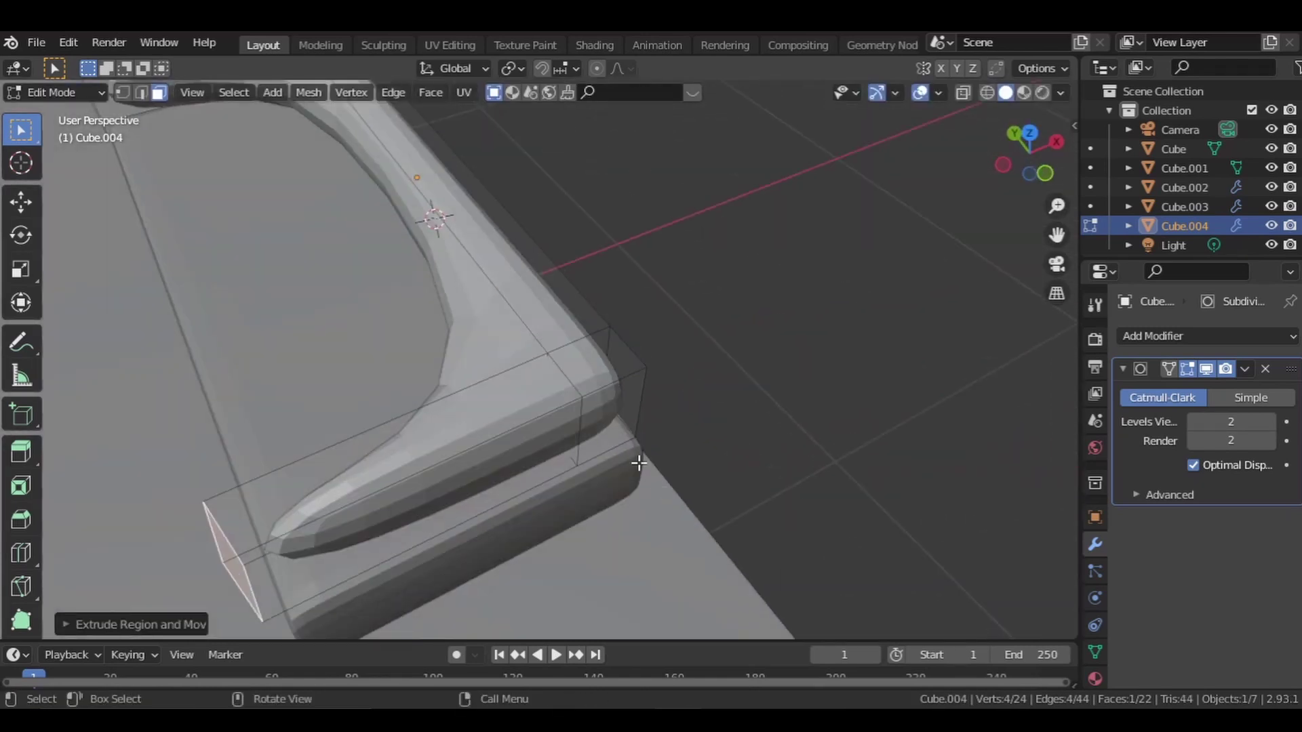
left_click(54, 92)
left_click(55, 113)
Apply smooth shading to the backrest with its armrests and to the sofa base
right_click(437, 287)
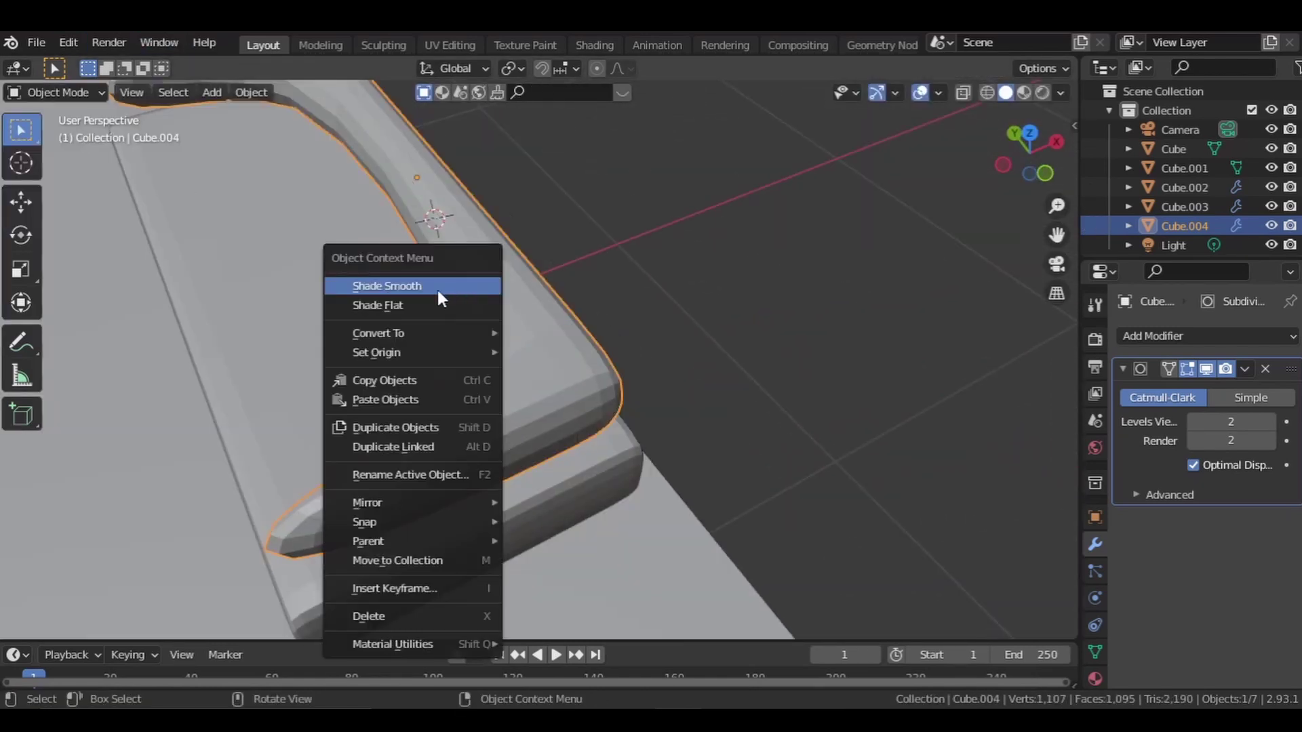
left_click(437, 287)
middle_click_drag(482, 290, 390, 330)
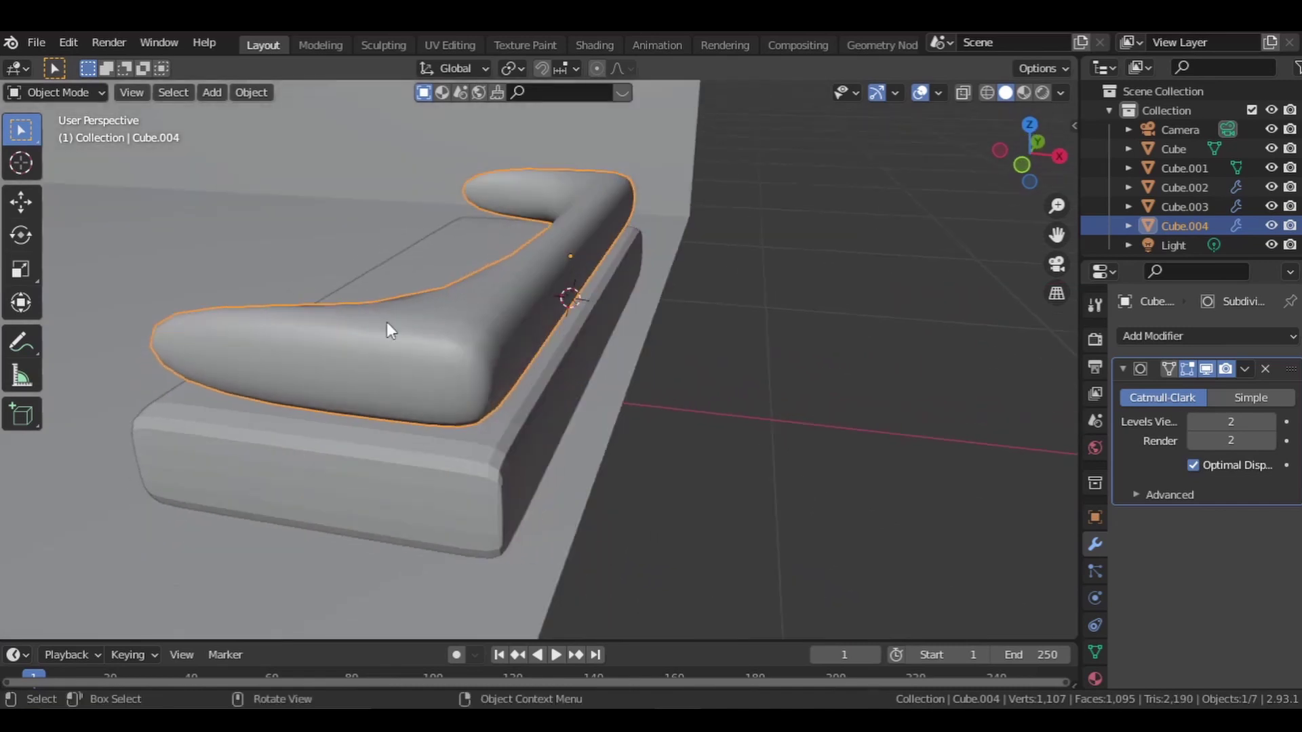
left_click(408, 458)
right_click(352, 324)
left_click(340, 324)
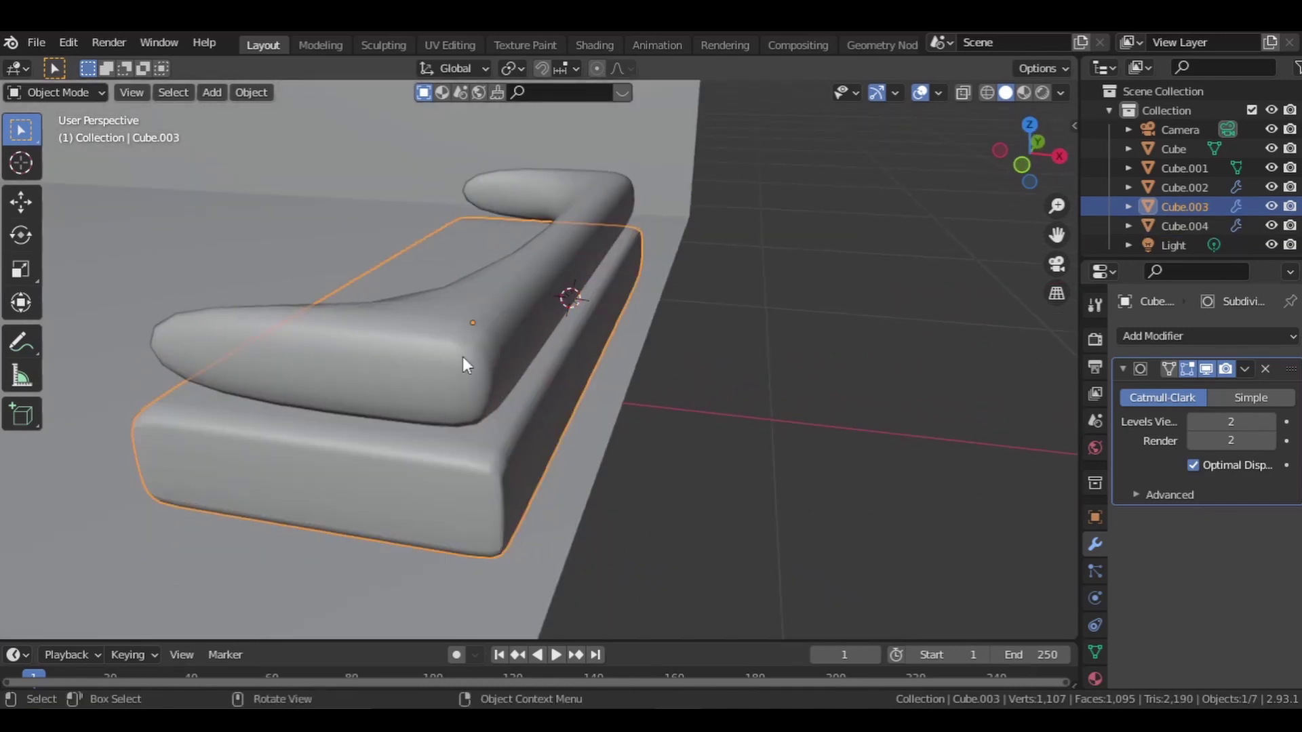
Add a cube on the floor in front of the sofa, scale it down, and flatten it along Z by about 0.09 into a slab
scroll(464, 357, "down", 5)
middle_click_drag(278, 369, 459, 423)
left_click(212, 92)
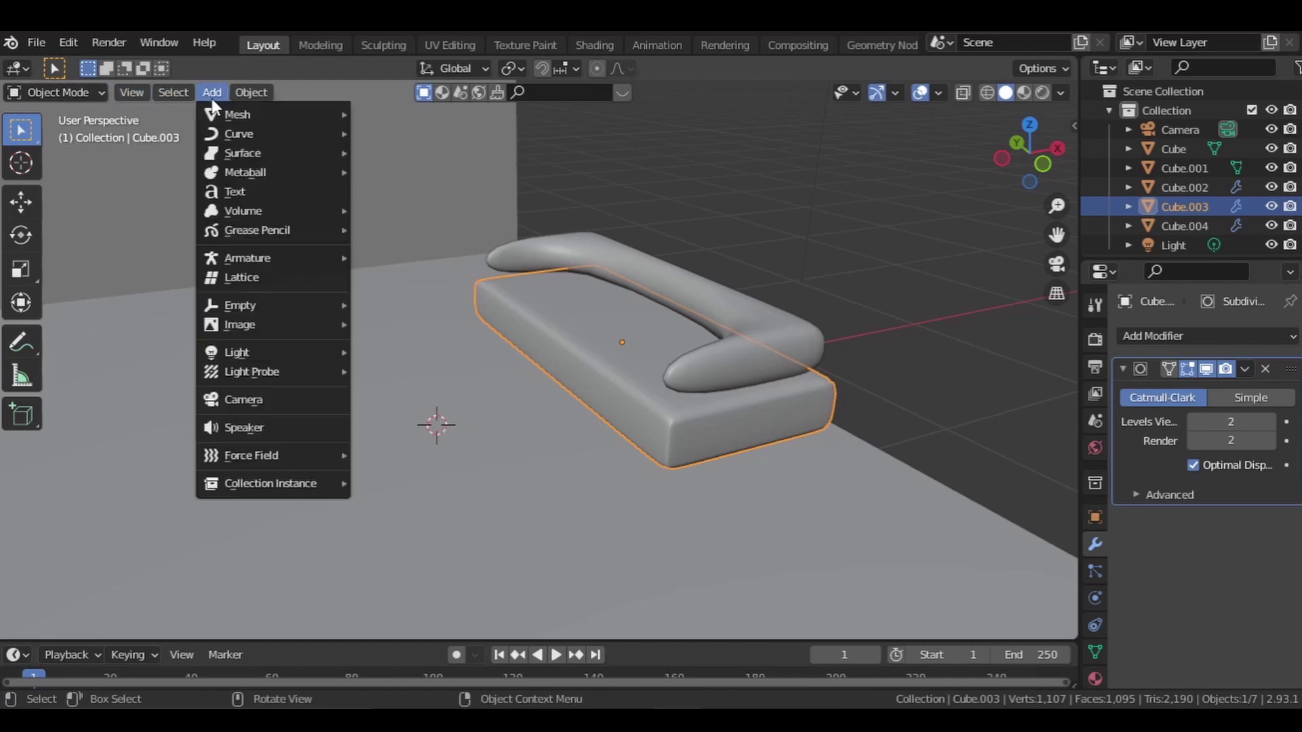
mouse_move(285, 114)
left_click(415, 131)
middle_click_drag(555, 305, 773, 369)
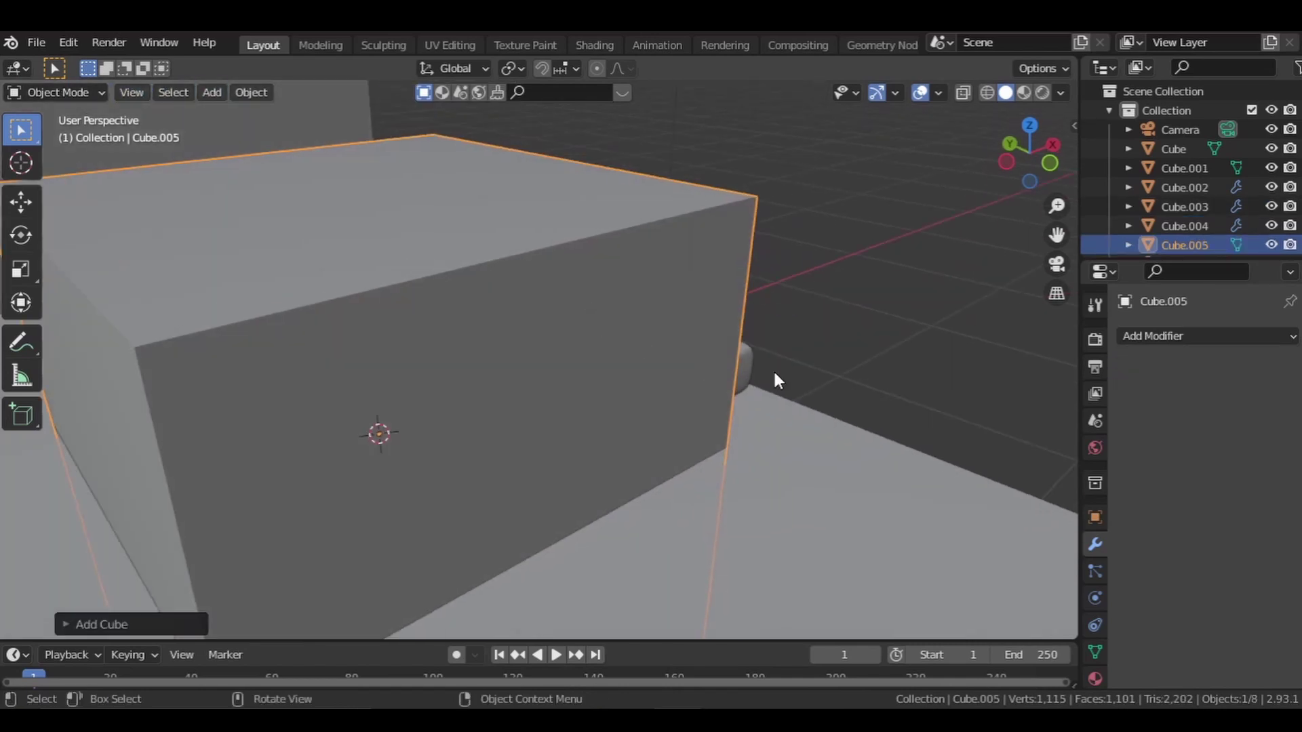
key("s")
left_click(640, 382)
key("s")
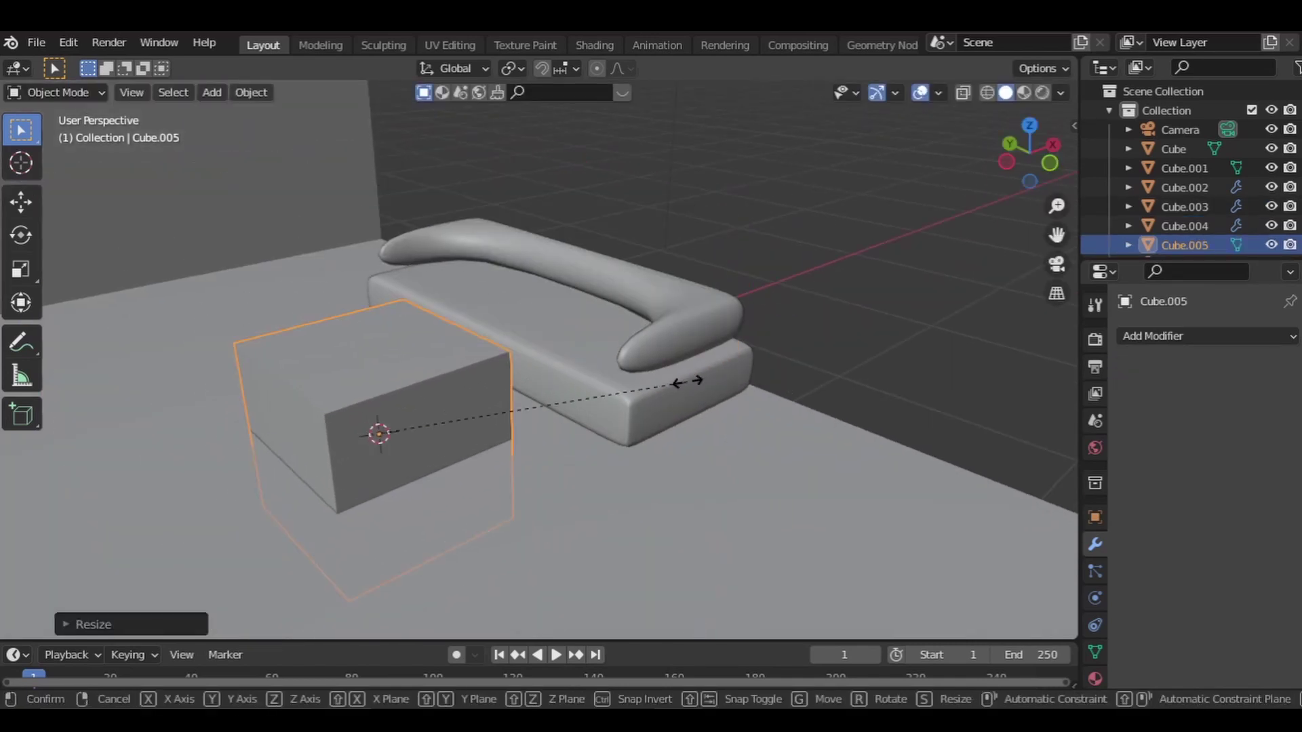
key("z")
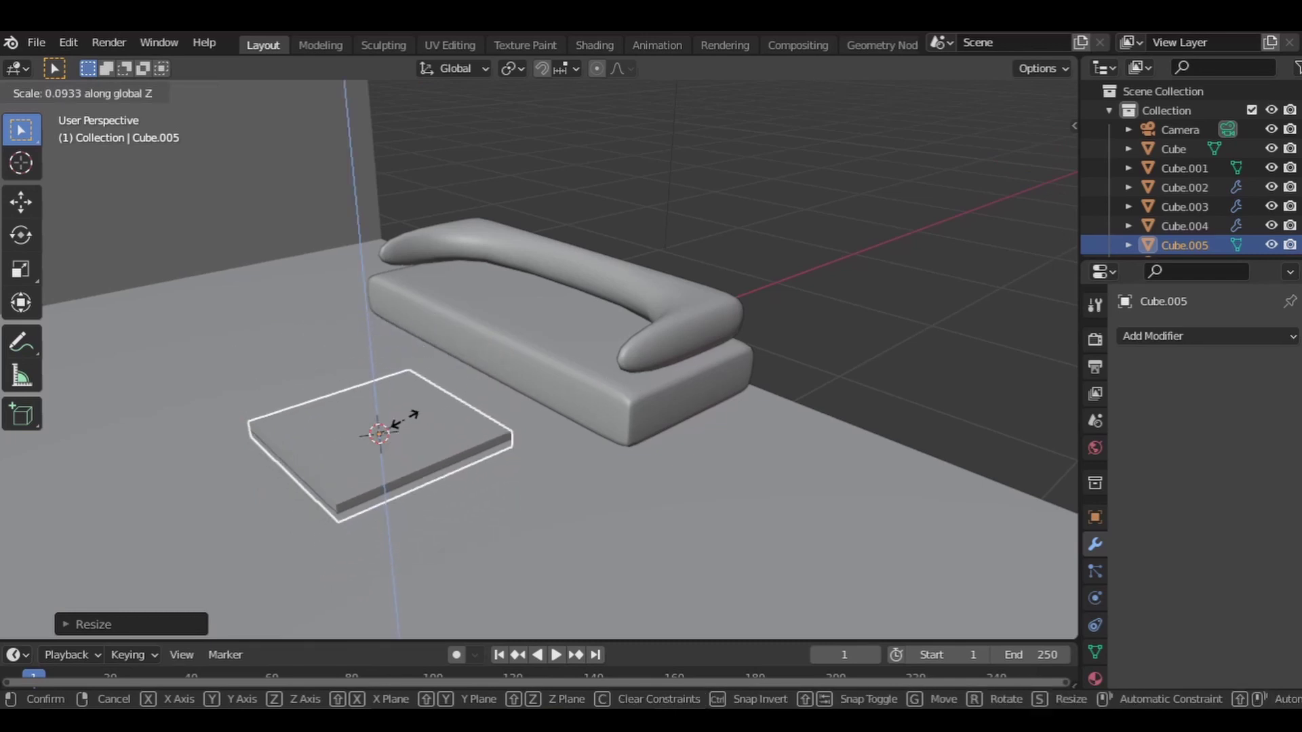
left_click(401, 416)
Move the slab along Y in the top view to line it up with the middle of the sofa
key("KP_7")
scroll(797, 153, "down", 2)
middle_click_drag(797, 153, 658, 424, "shift")
key("g")
key("y")
left_click(674, 380)
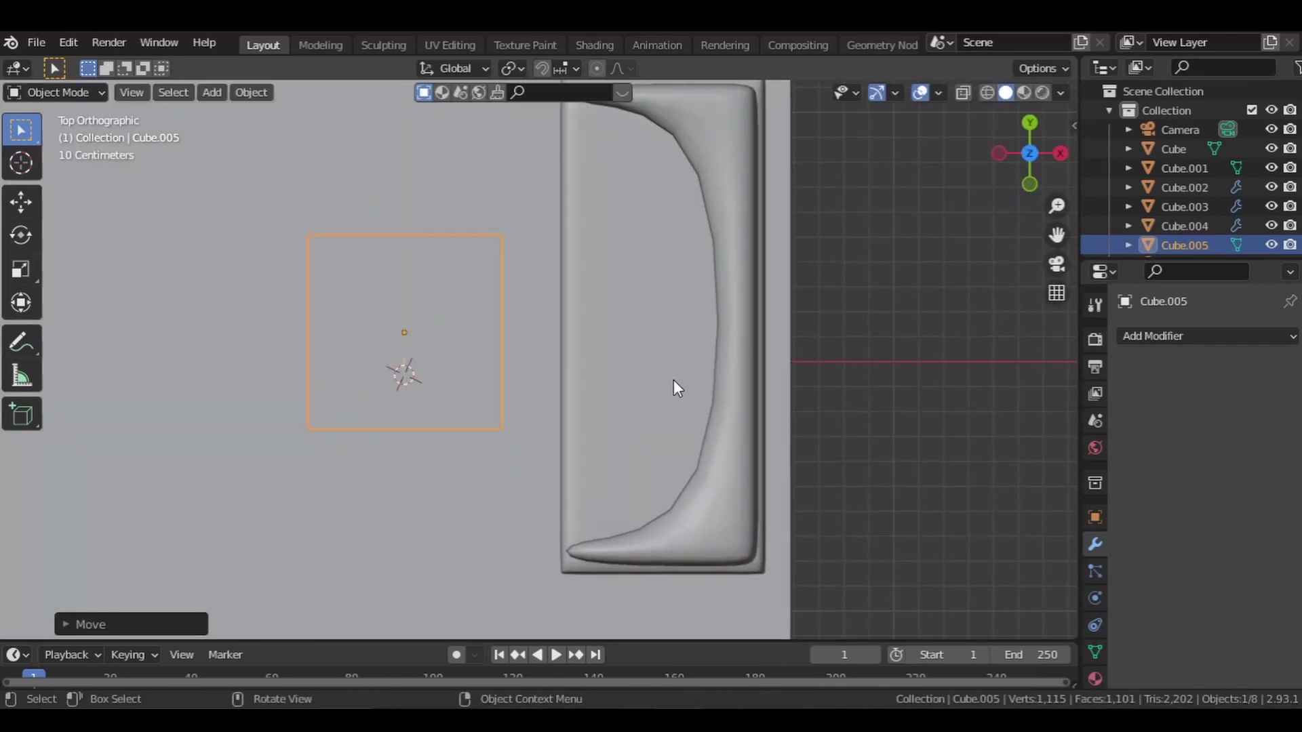
Raise the slab along Z in the front view to tabletop height above the floor
key("KP_1")
key("g")
key("z")
left_click(712, 319)
Centre the slab on the sofa along Y in the top view and stretch it along Y into a long tabletop
key("KP_7")
scroll(677, 461, "down", 4)
middle_click_drag(642, 314, 642, 428, "shift")
key("g")
key("y")
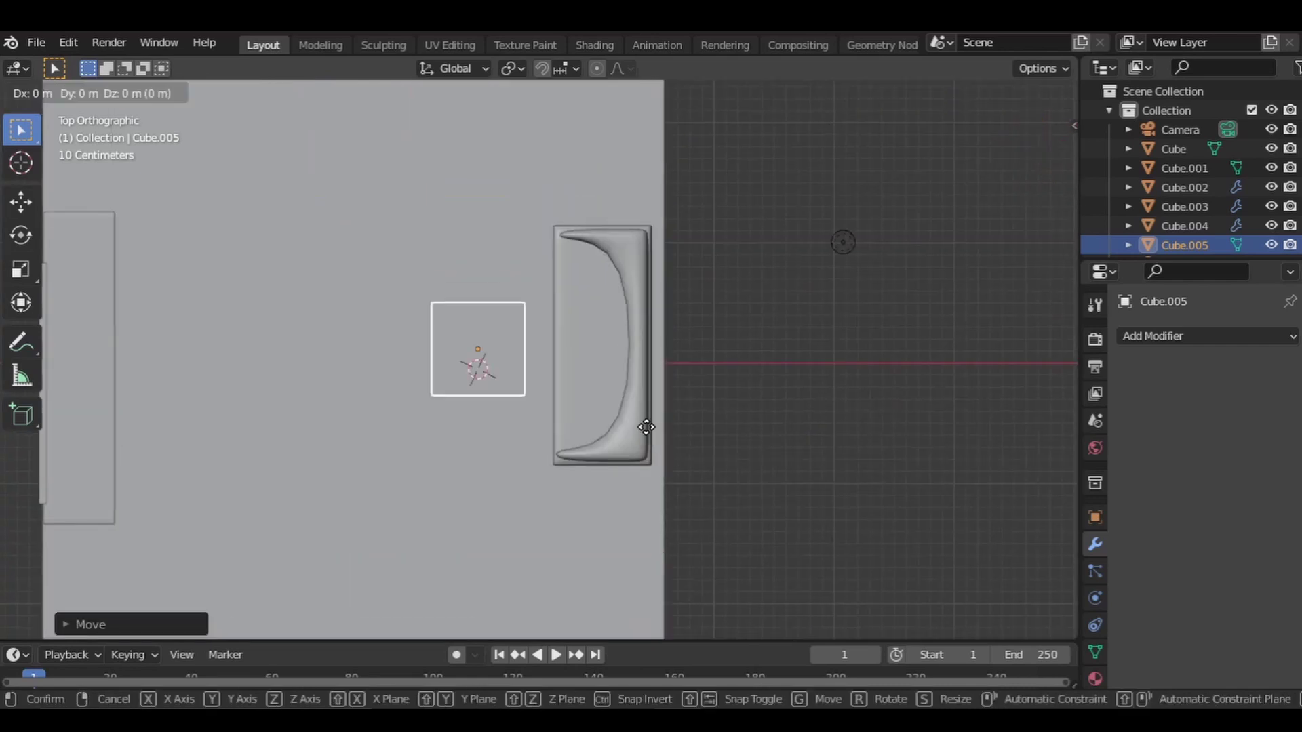
left_click(649, 416)
key("s")
key("y")
left_click(920, 479)
middle_click_drag(921, 479, 481, 213)
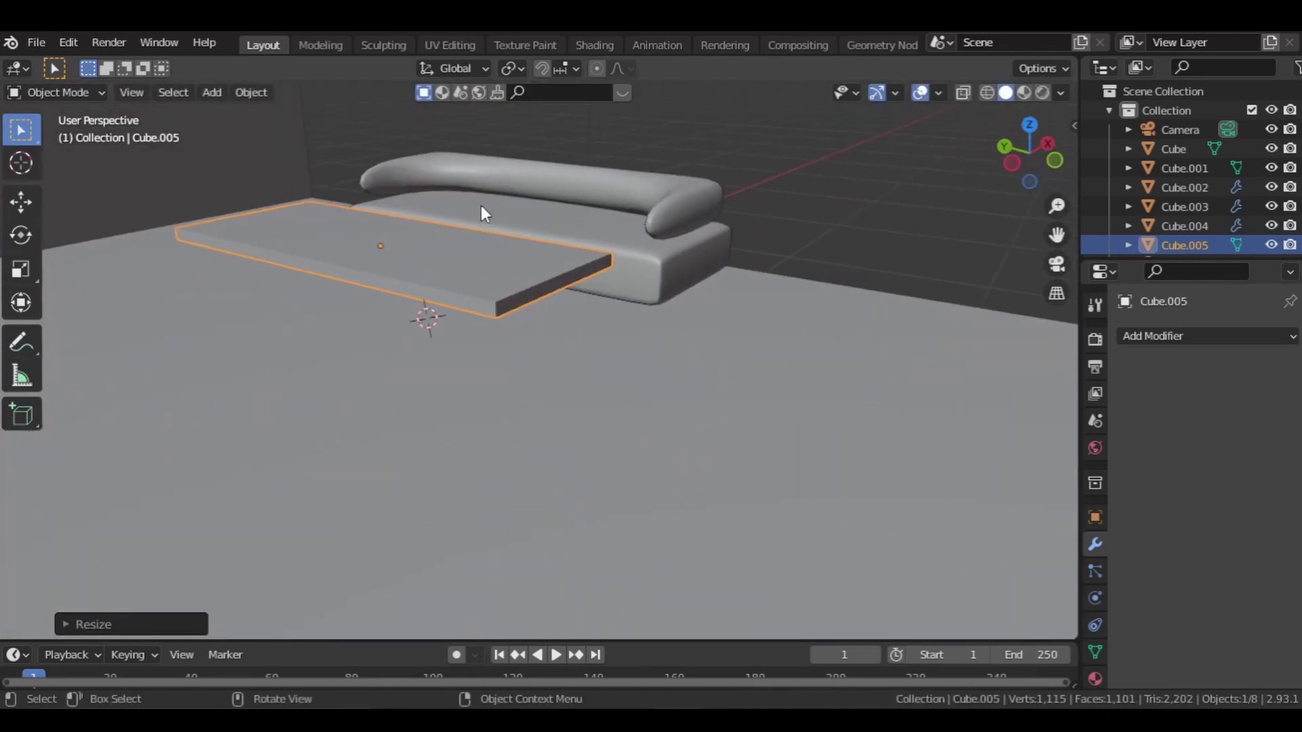
Cut an edge loop close to each short end of the tabletop in Edit Mode
left_click(58, 92)
left_click(47, 135)
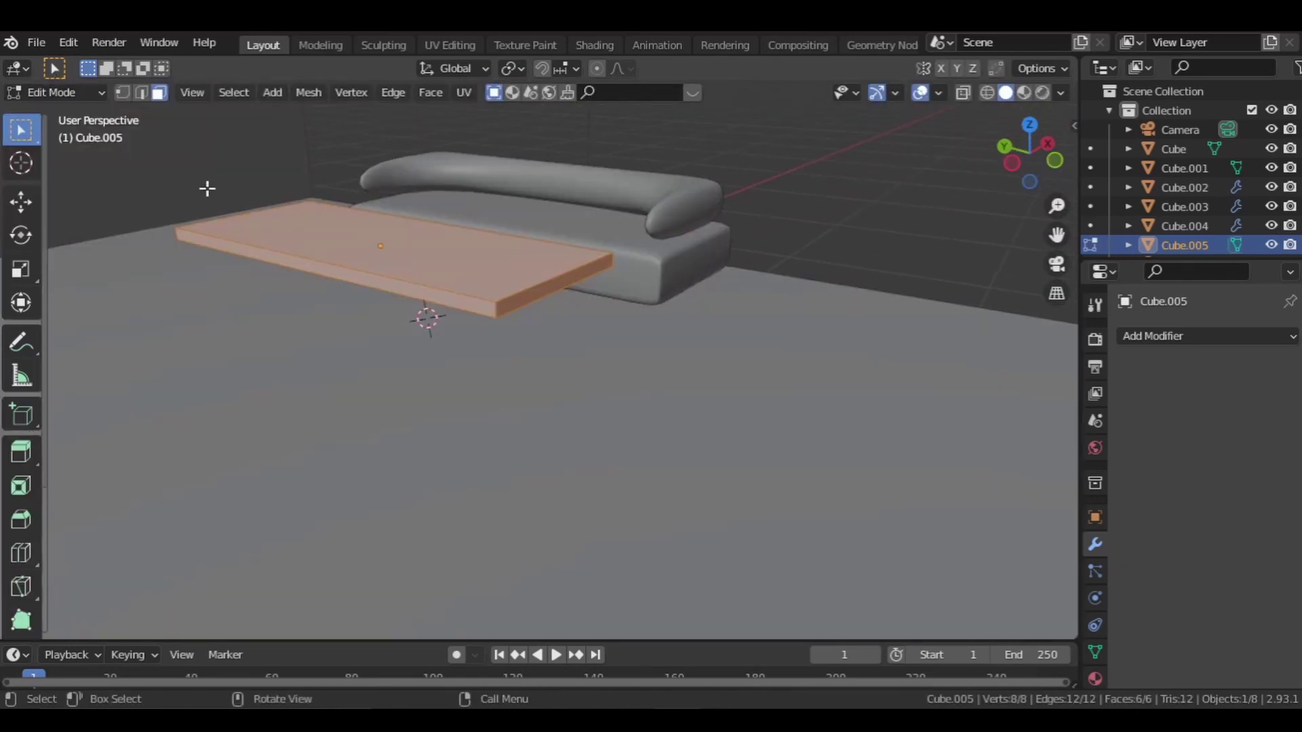
left_click(21, 554)
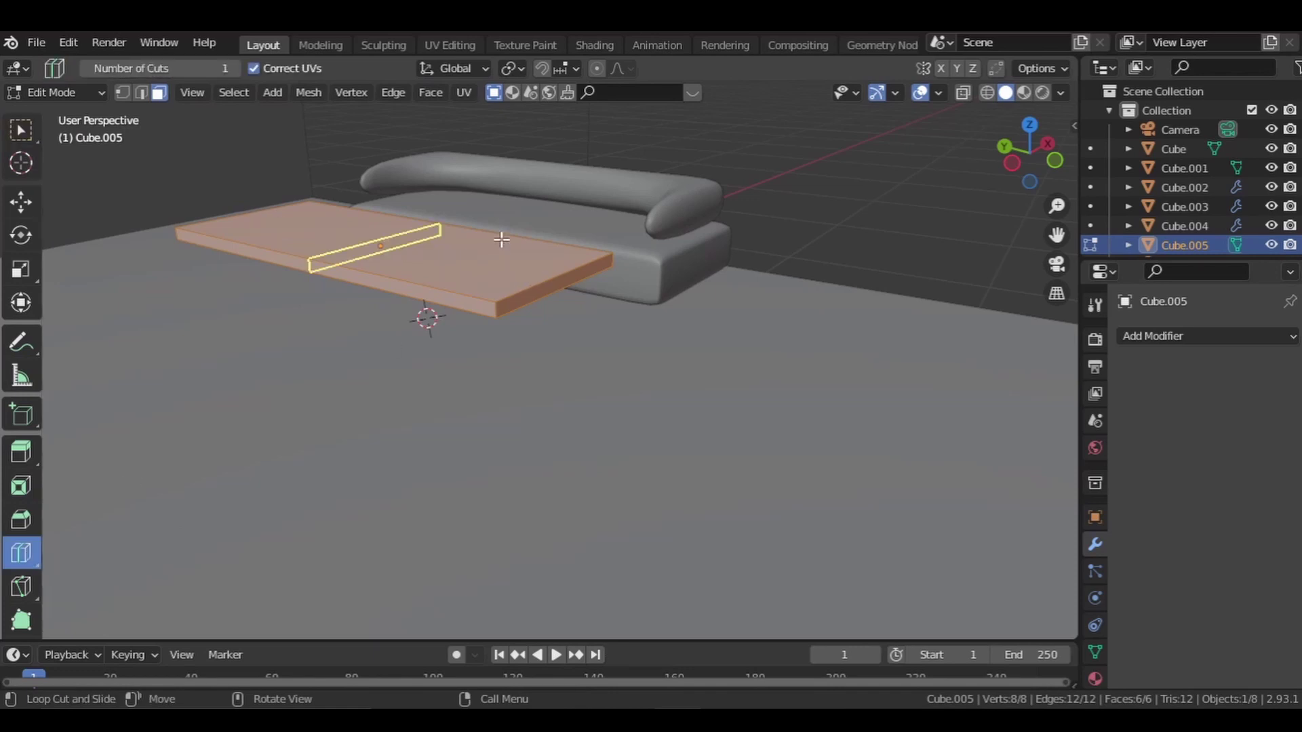
left_click_drag(502, 239, 571, 258)
left_click_drag(638, 282, 648, 284)
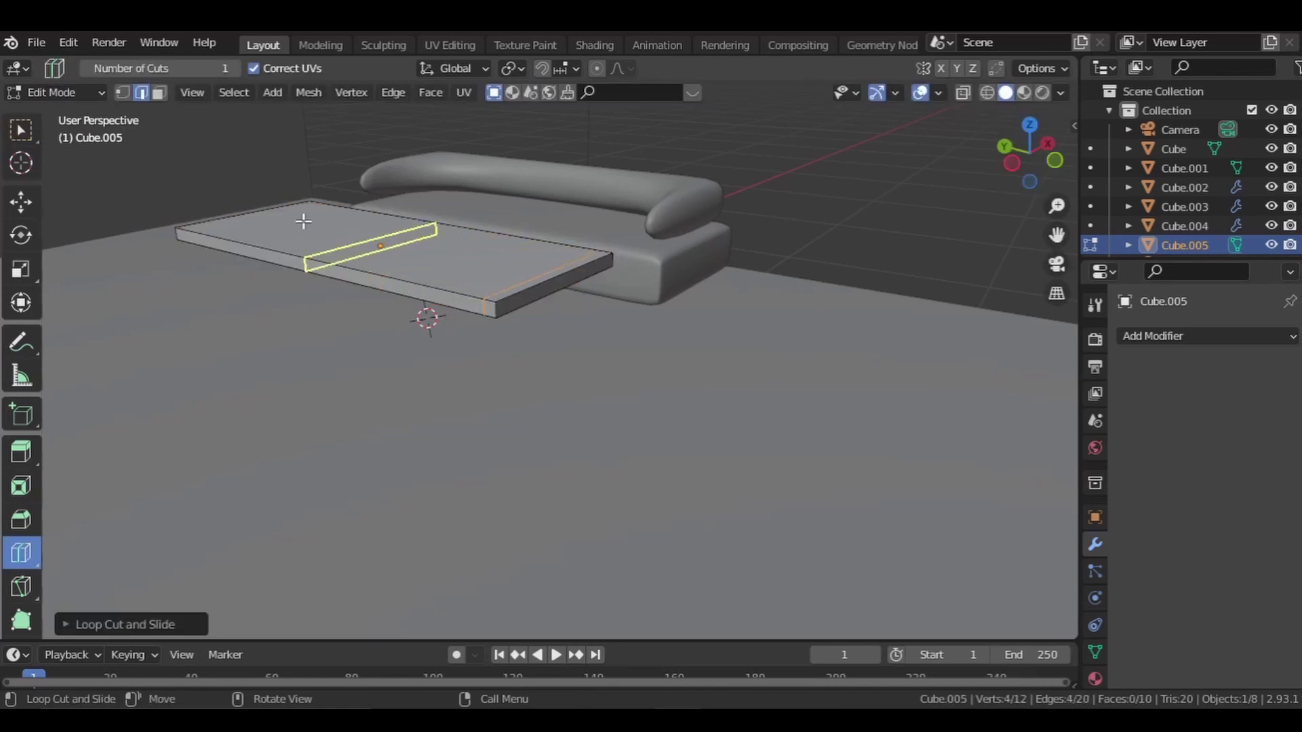
left_click(300, 221)
key("ctrl+z")
left_click_drag(298, 221, 190, 192)
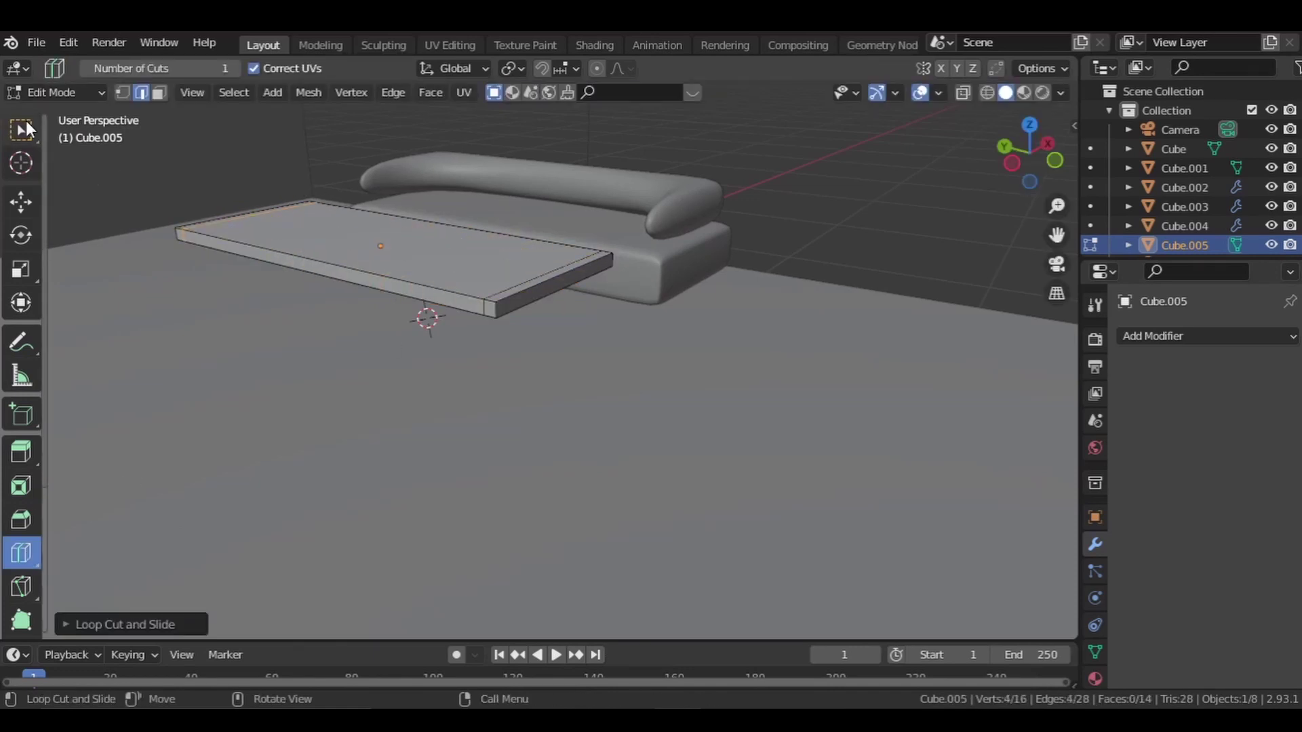
Extrude the narrow underside faces at both ends of the tabletop down to the floor to form two legs
left_click(22, 128)
left_click(159, 93)
scroll(434, 261, "up", 2)
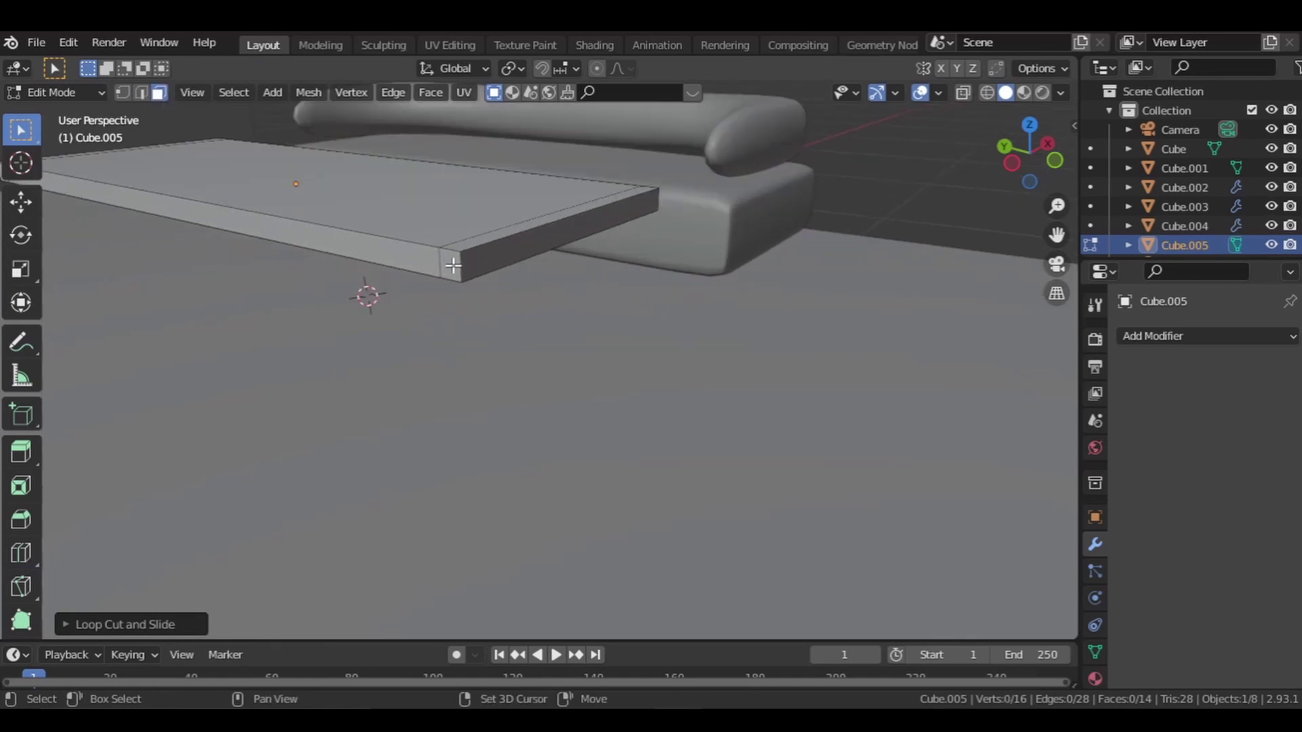
middle_click_drag(453, 265, 617, 529)
left_click(635, 401)
middle_click_drag(634, 401, 1074, 413, "shift")
left_click(386, 396, "shift")
key("e")
left_click(480, 590)
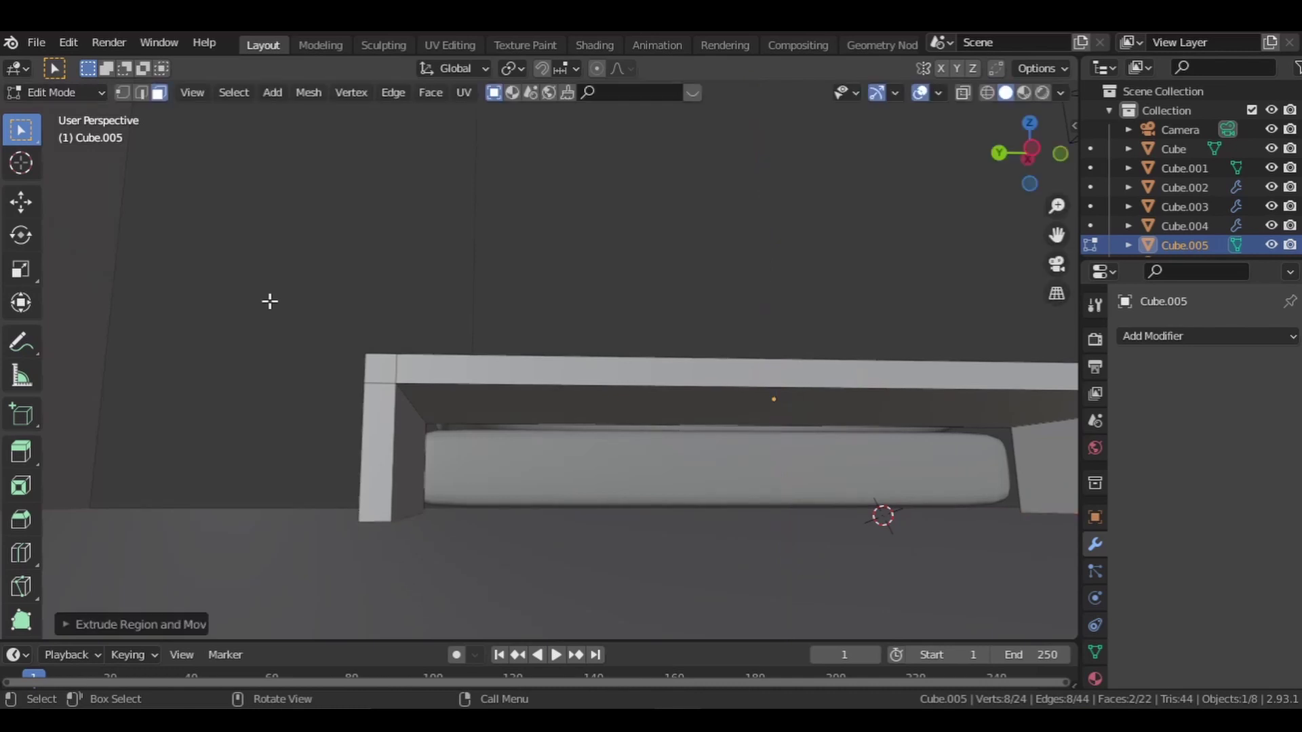
Return to Object Mode, move the table along X away from the sofa and rescale it slightly along Y
key("Tab")
middle_click_drag(645, 451, 613, 515)
key("g")
key("x")
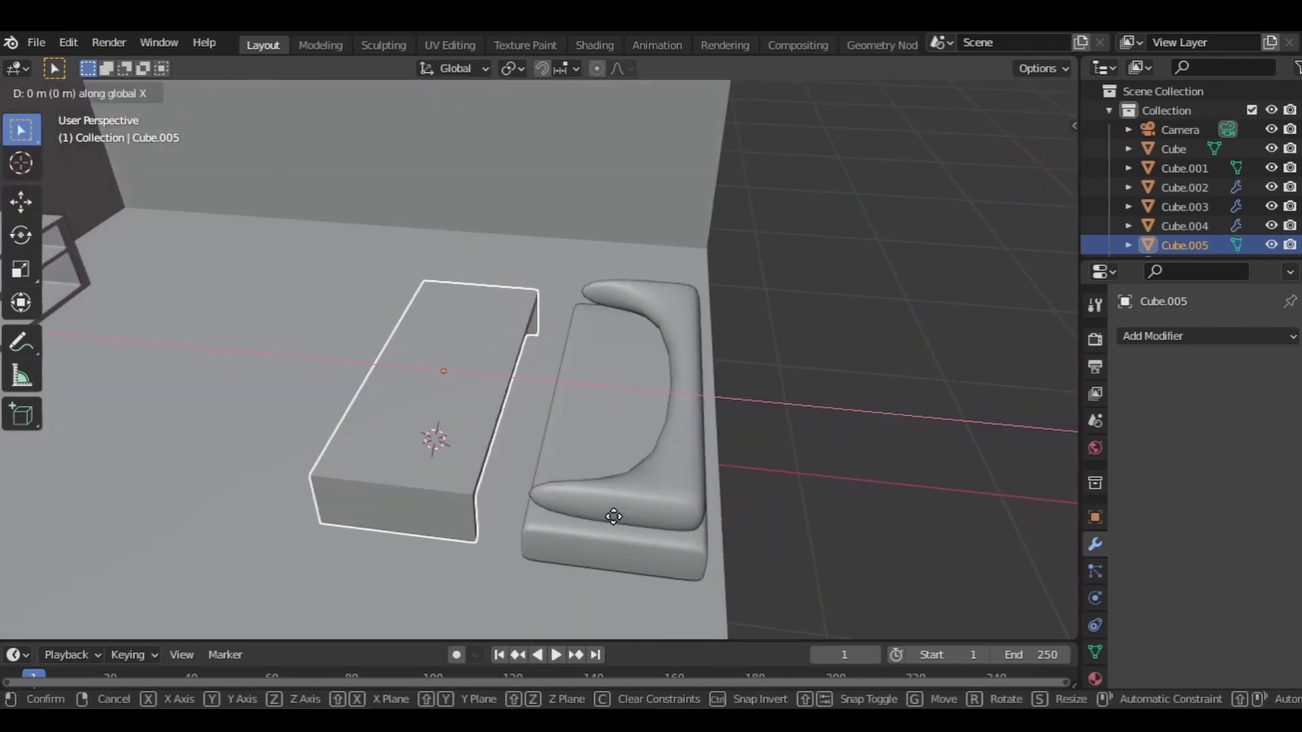
left_click(601, 522)
key("s")
key("y")
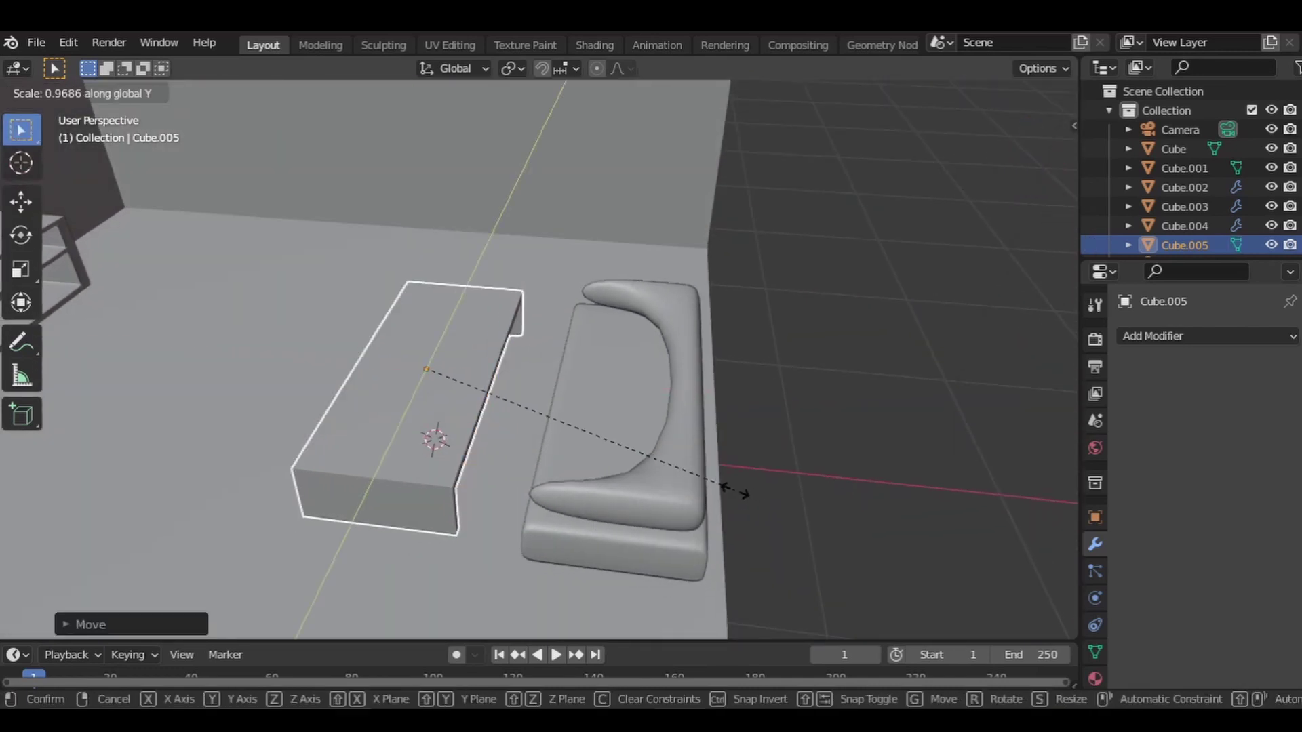
left_click(663, 484)
middle_click_drag(663, 484, 580, 468)
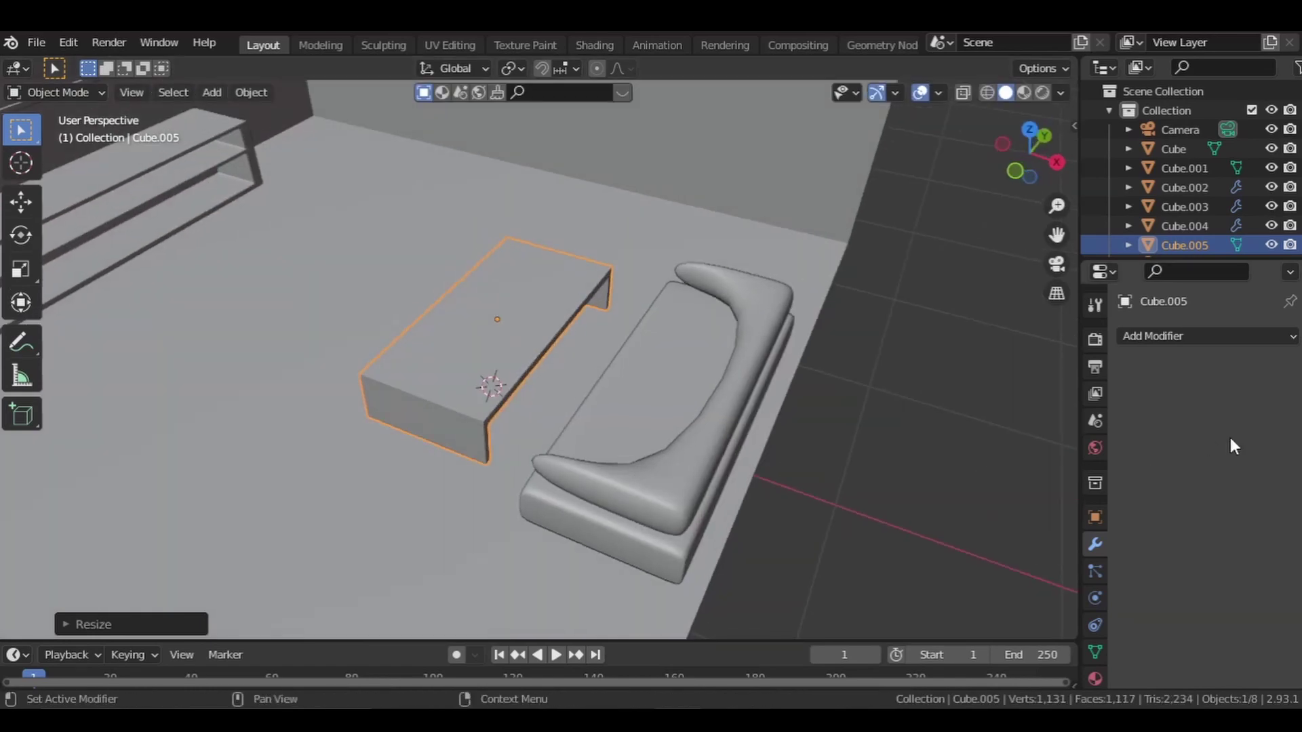
Add a Bevel modifier to the low table
left_click(1194, 339)
left_click(911, 411)
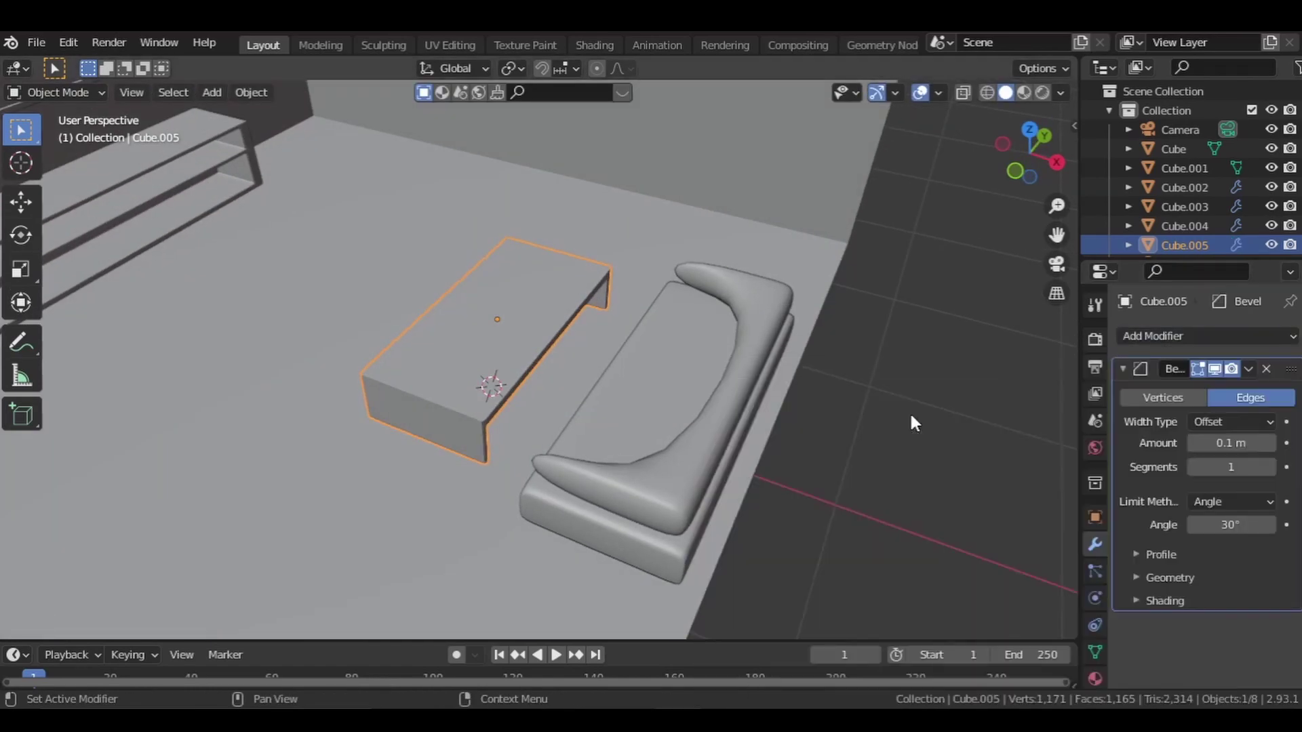
middle_click_drag(530, 390, 586, 417)
middle_click_drag(489, 424, 645, 442, "shift")
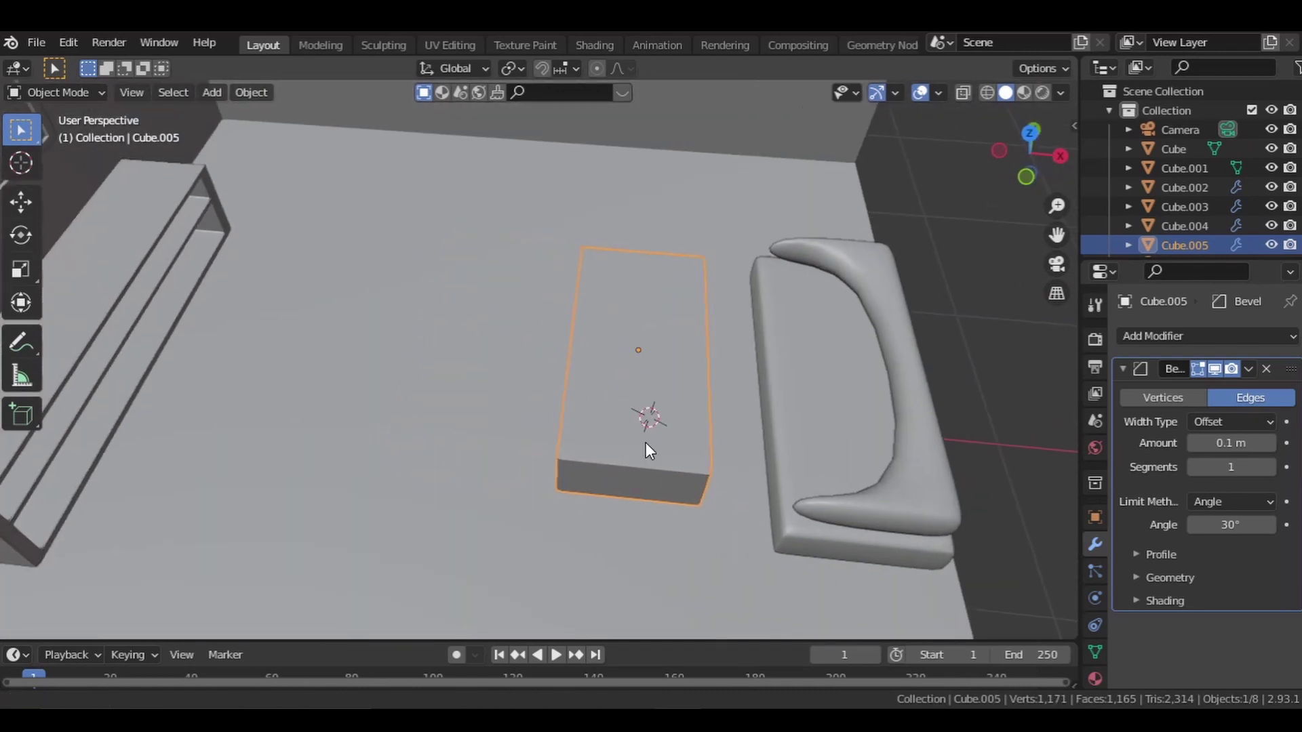
Add a cylinder on the floor between the TV stand and the table, and flatten it along Z into a thin disc at floor level
right_click(449, 361, "shift")
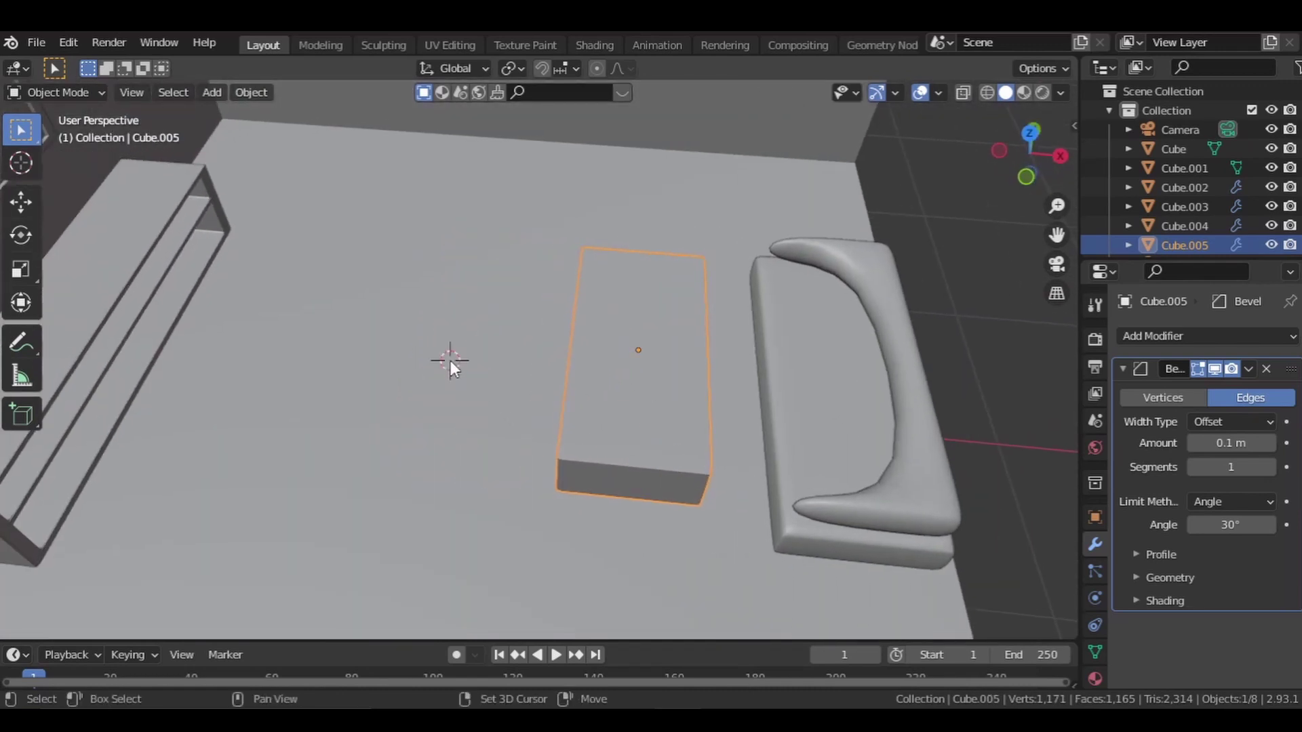
left_click(208, 93)
mouse_move(232, 114)
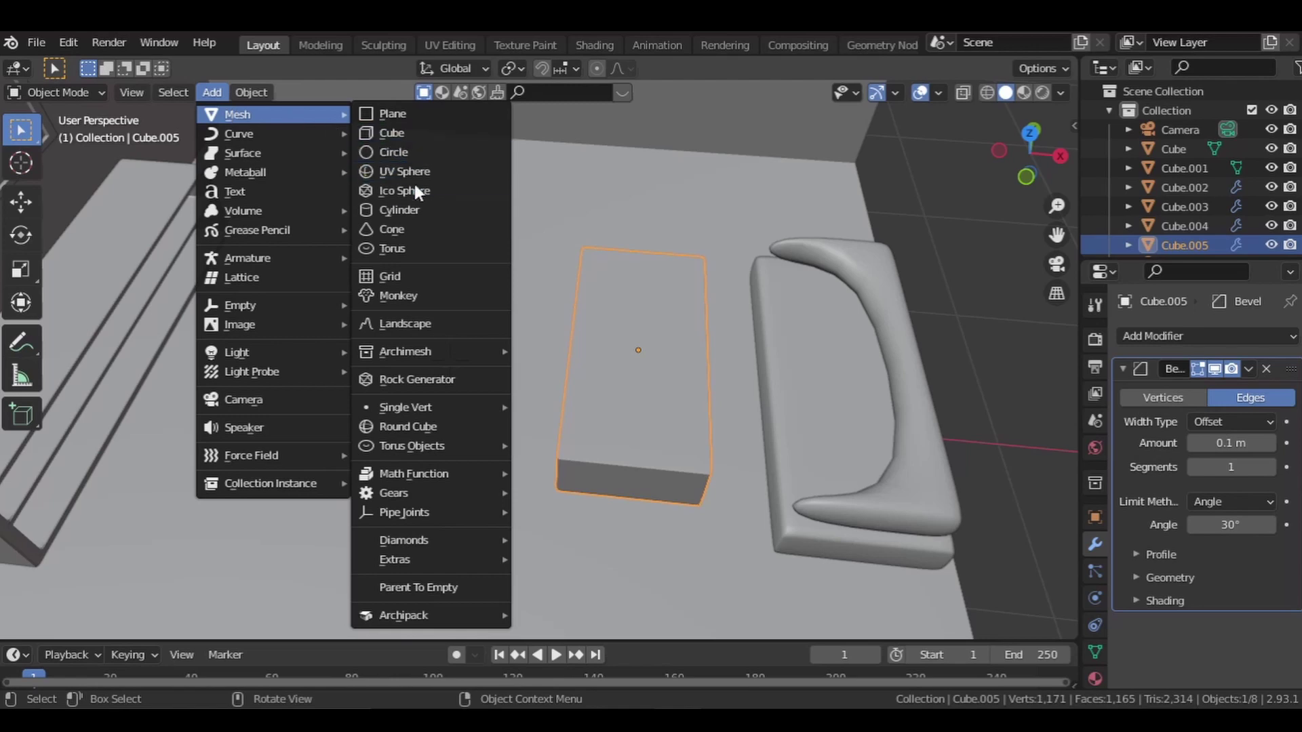
left_click(411, 209)
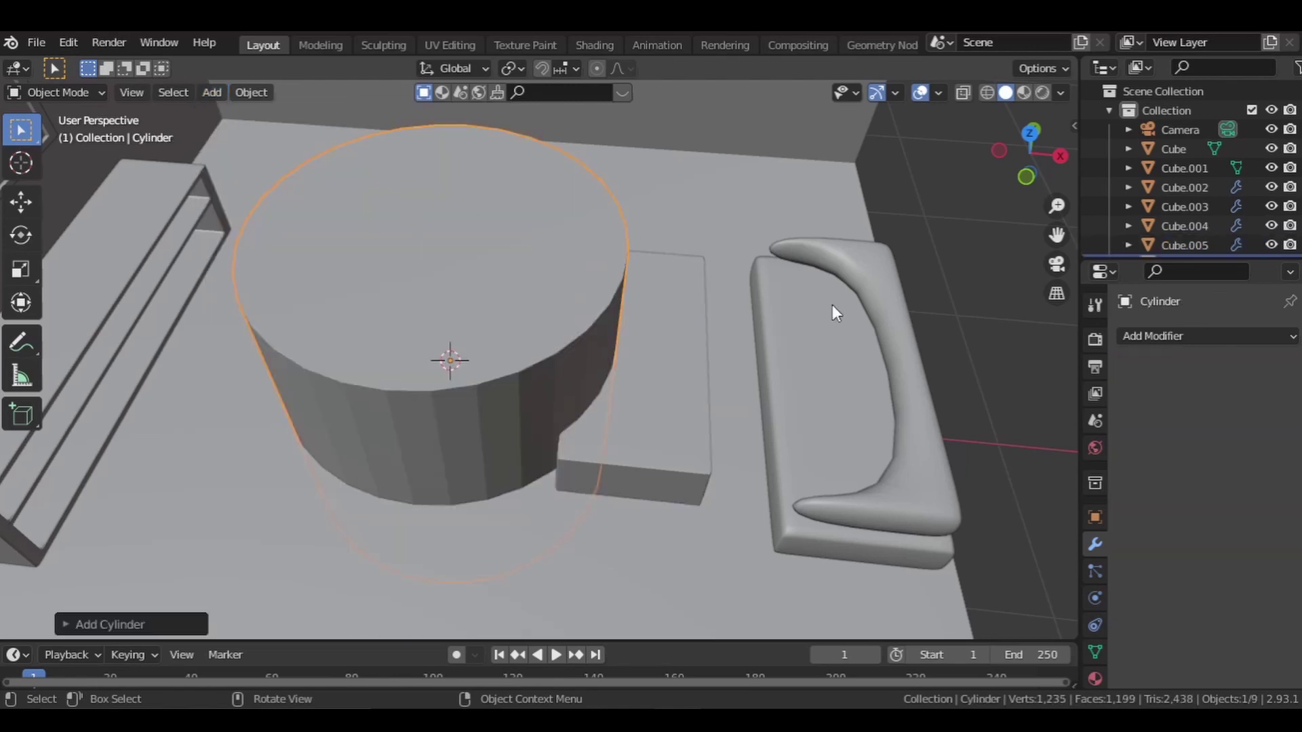
key("s")
key("z")
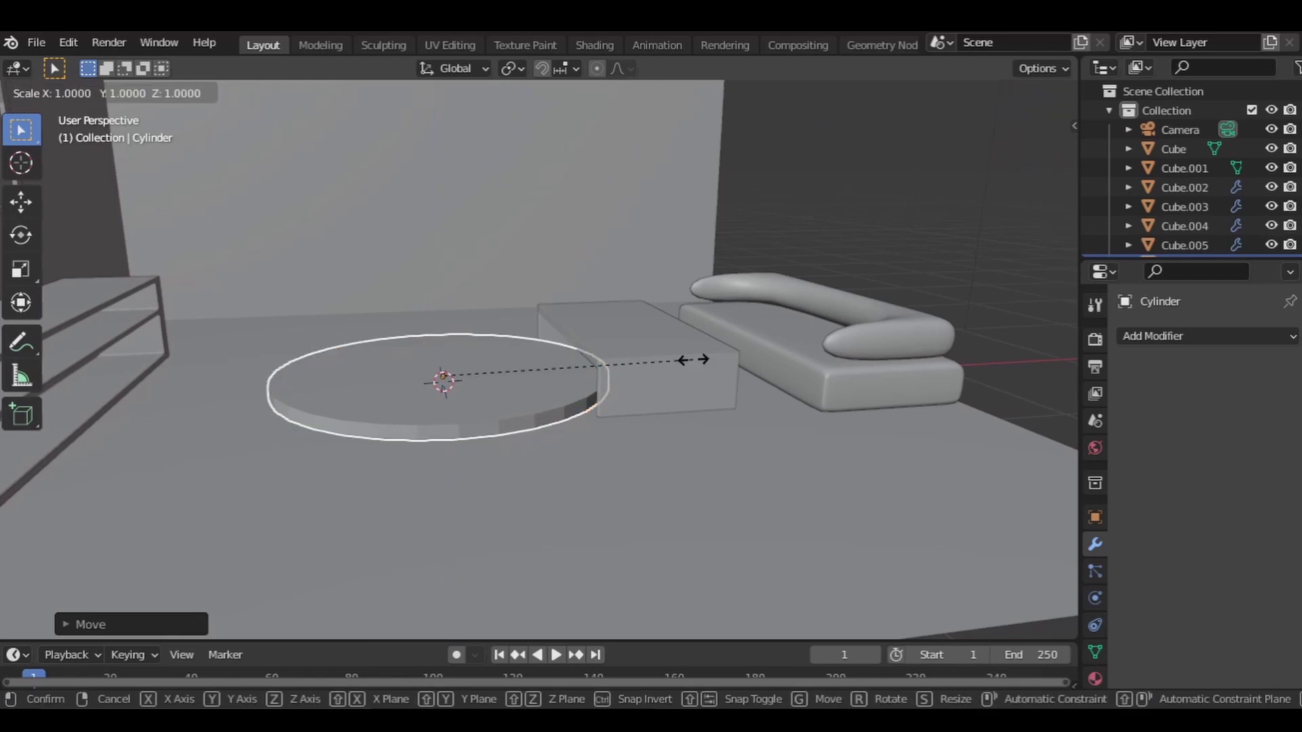
left_click(689, 357)
key("g")
key("z")
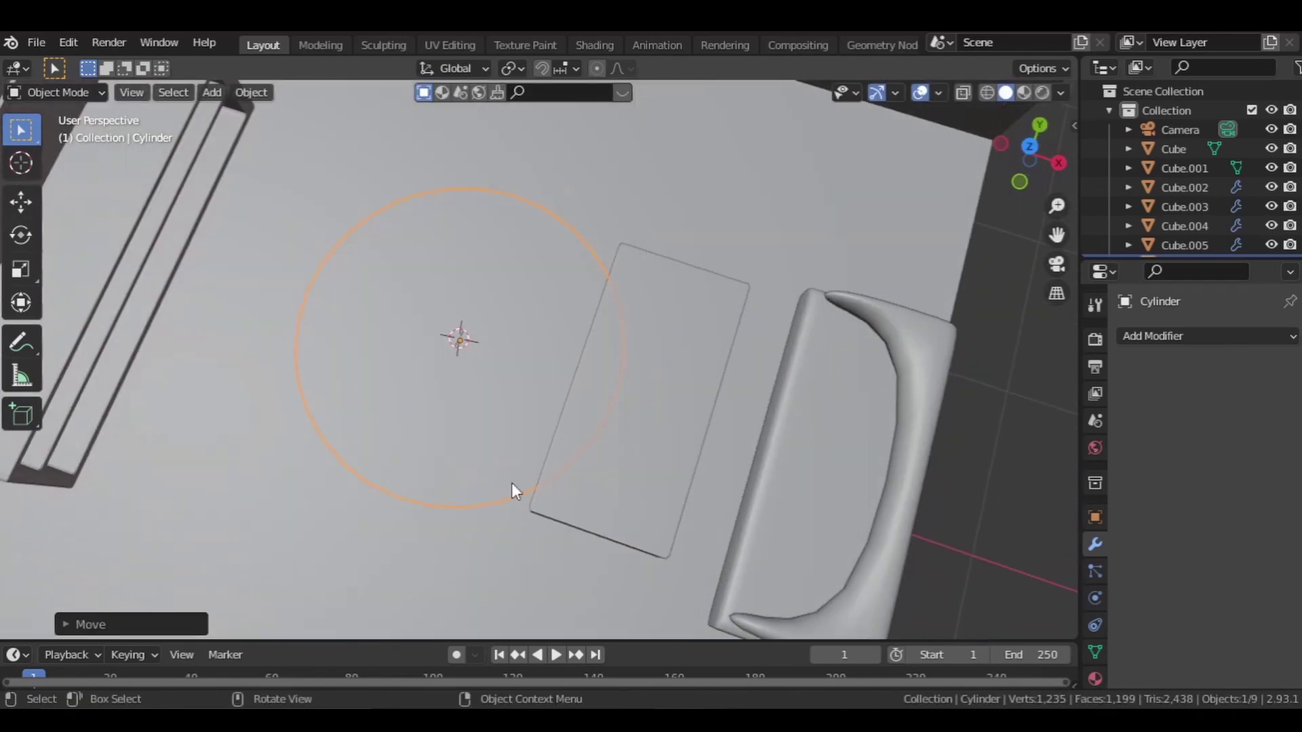
Resize the round disc and move it along X so that it lies under the table as a rug
middle_click_drag(511, 483, 629, 430)
key("s")
left_click(709, 459)
key("g")
key("x")
left_click(756, 481)
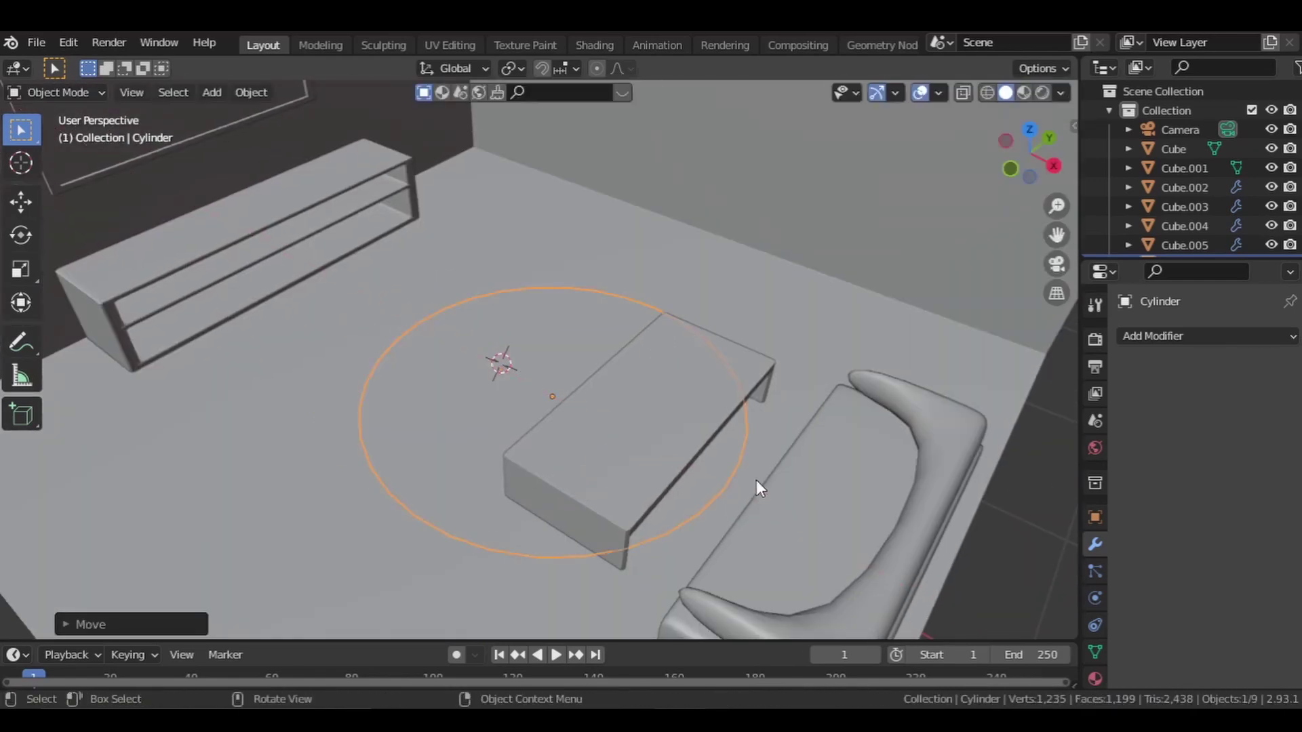
middle_click_drag(755, 480, 685, 403)
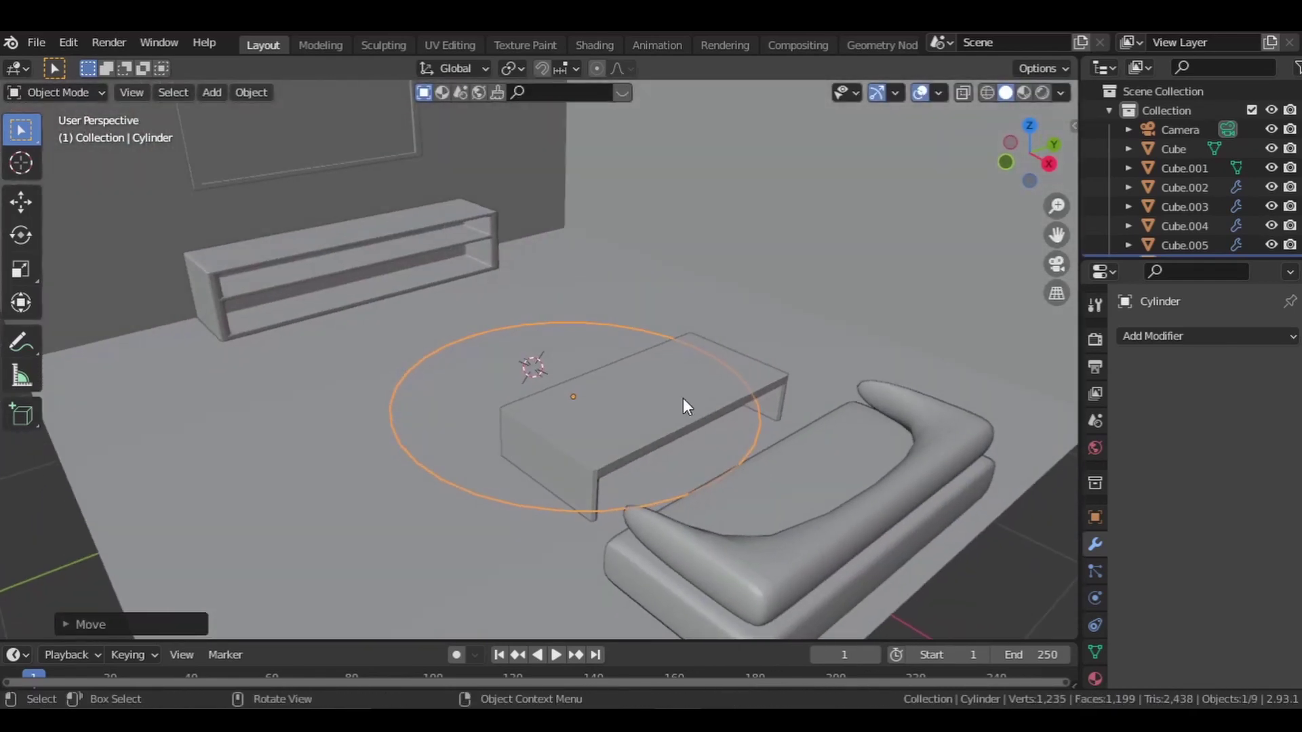
middle_click_drag(655, 302, 584, 386)
Select the room and add two vertical and two horizontal loop cuts on the wall beside the TV wall to outline a large opening
left_click(67, 96)
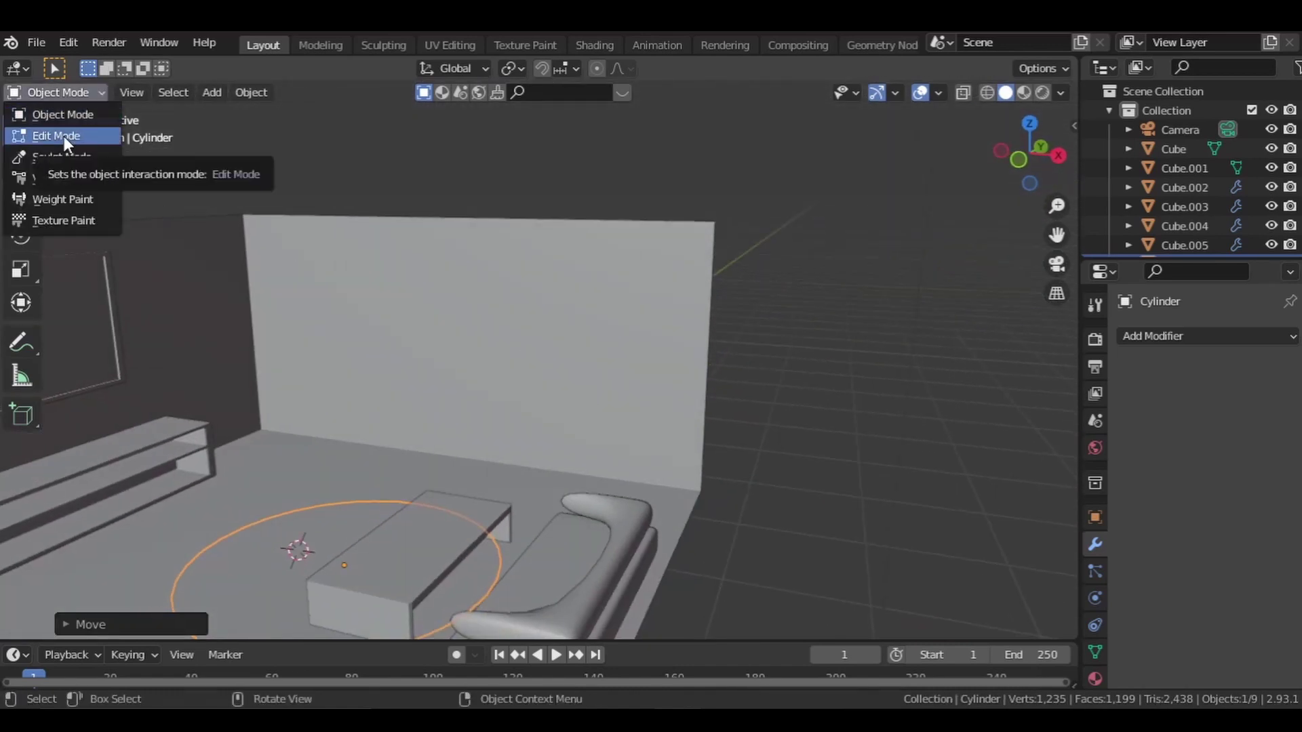
left_click(312, 291)
left_click(62, 97)
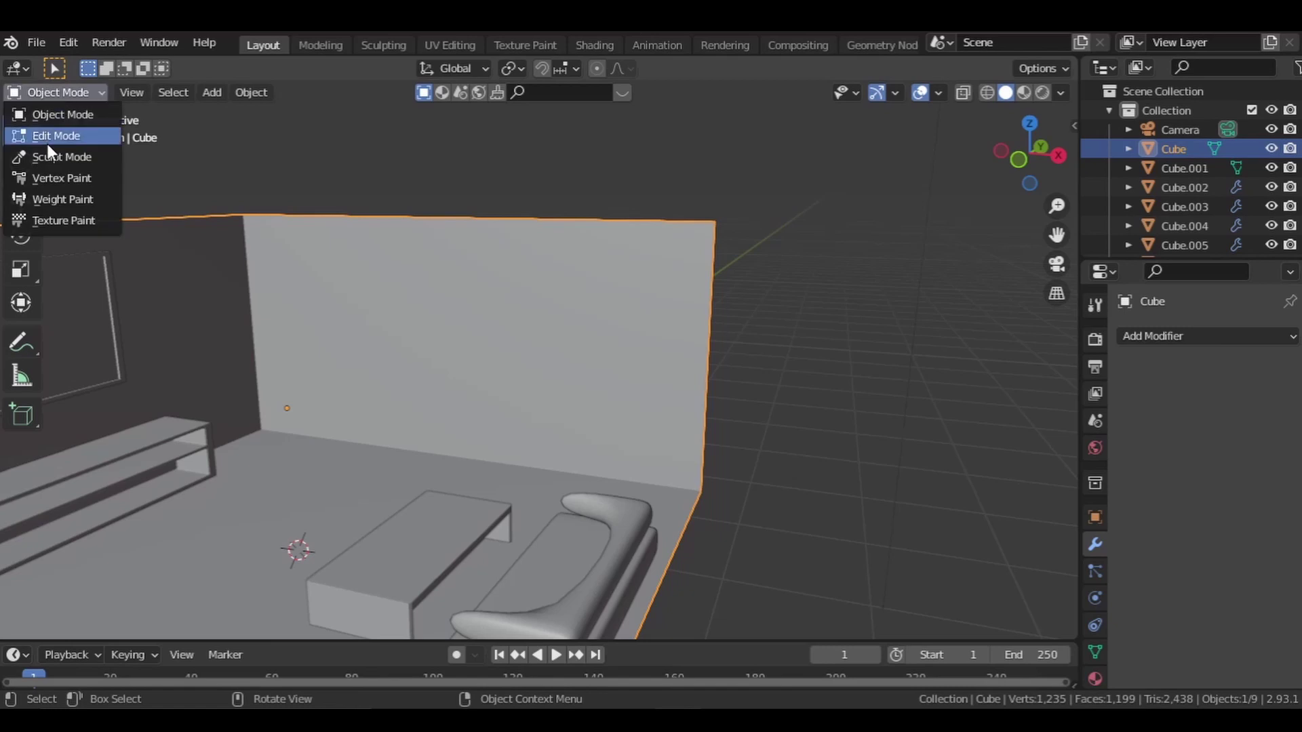
left_click(46, 139)
left_click(30, 547)
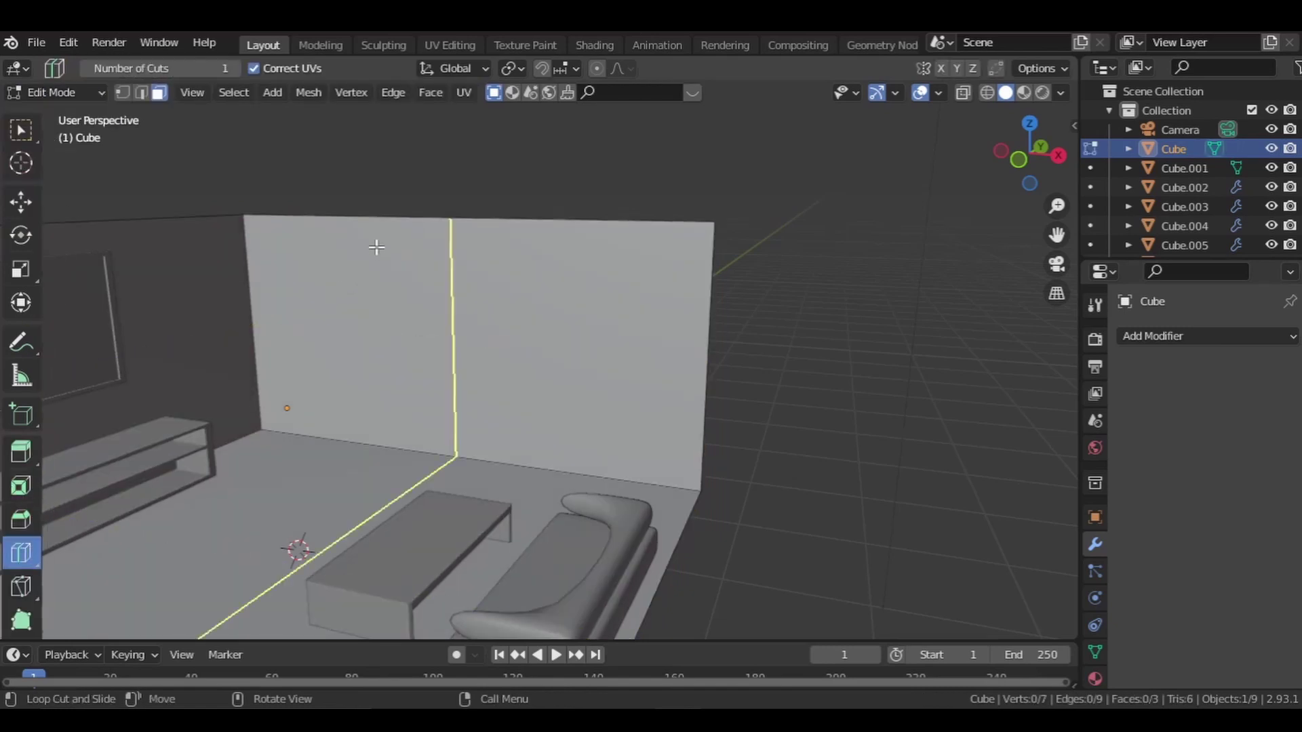
left_click_drag(360, 237, 293, 235)
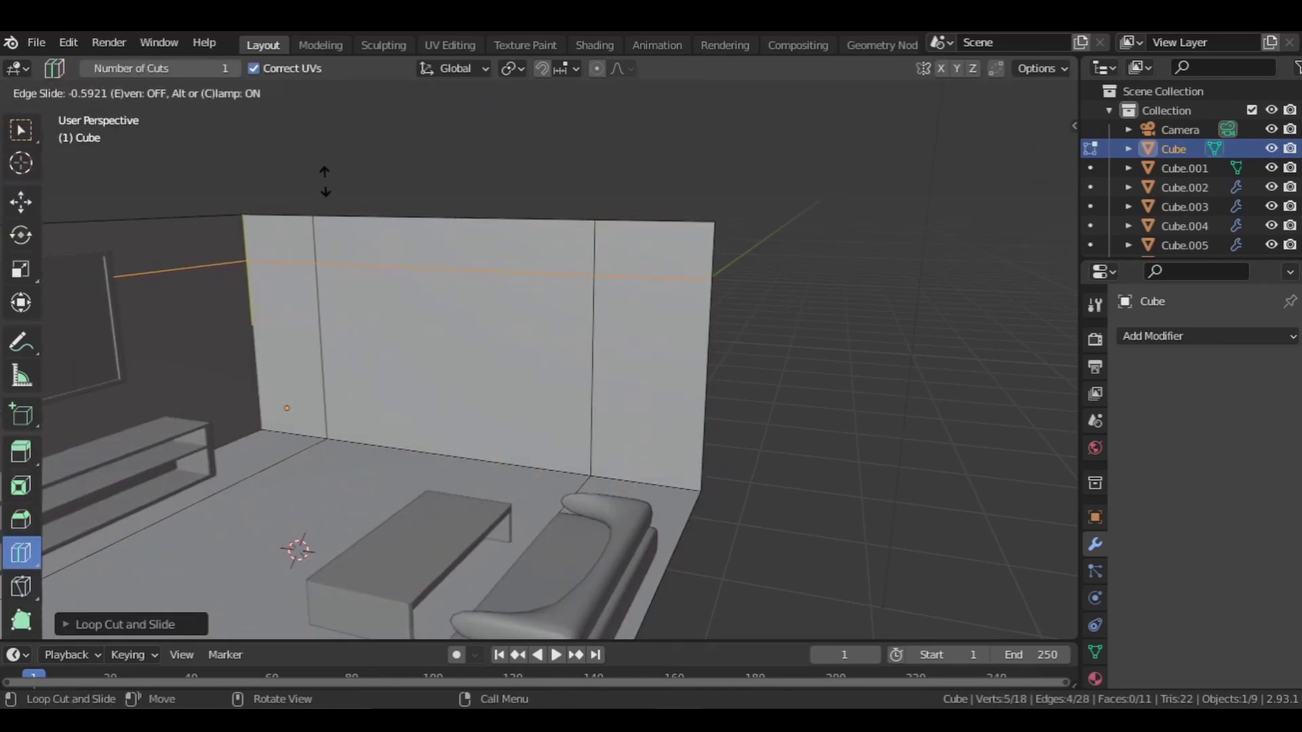
left_click_drag(315, 373, 305, 455)
Select only the large central face of the cut wall and extrude it slightly outward
left_click(57, 93)
left_click(44, 117)
left_click(54, 93)
left_click(57, 133)
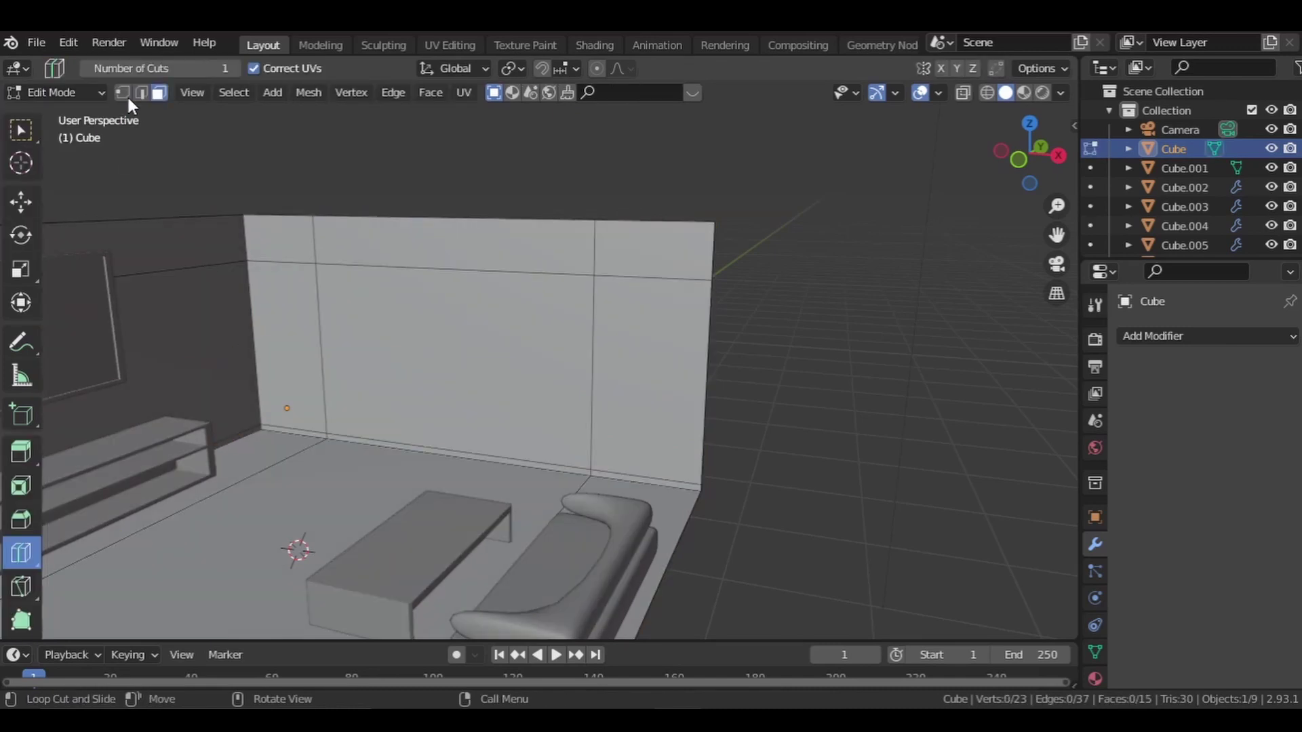
key("w")
left_click(474, 373)
middle_click_drag(495, 385, 462, 412)
key("e")
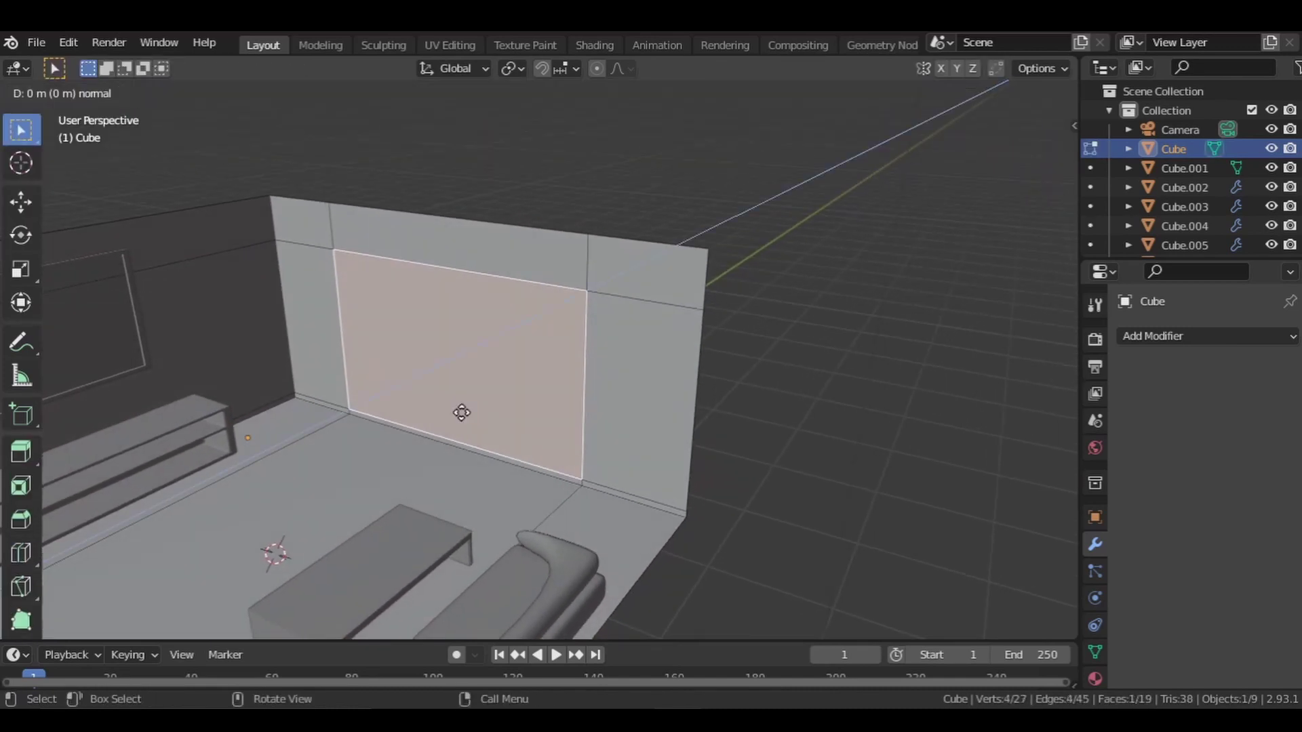
left_click(466, 411)
Delete the extruded central wall face to open the window hole, and return to Object Mode
key("x")
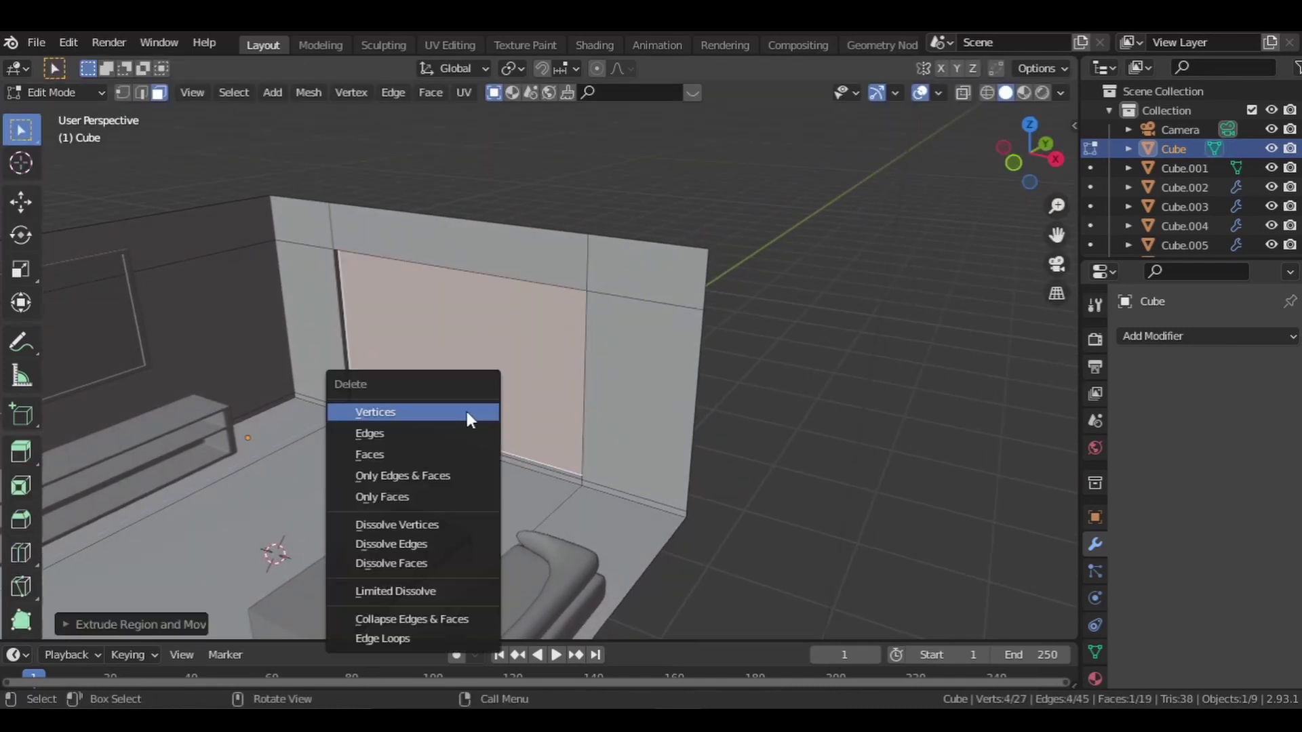
left_click(378, 453)
left_click(42, 93)
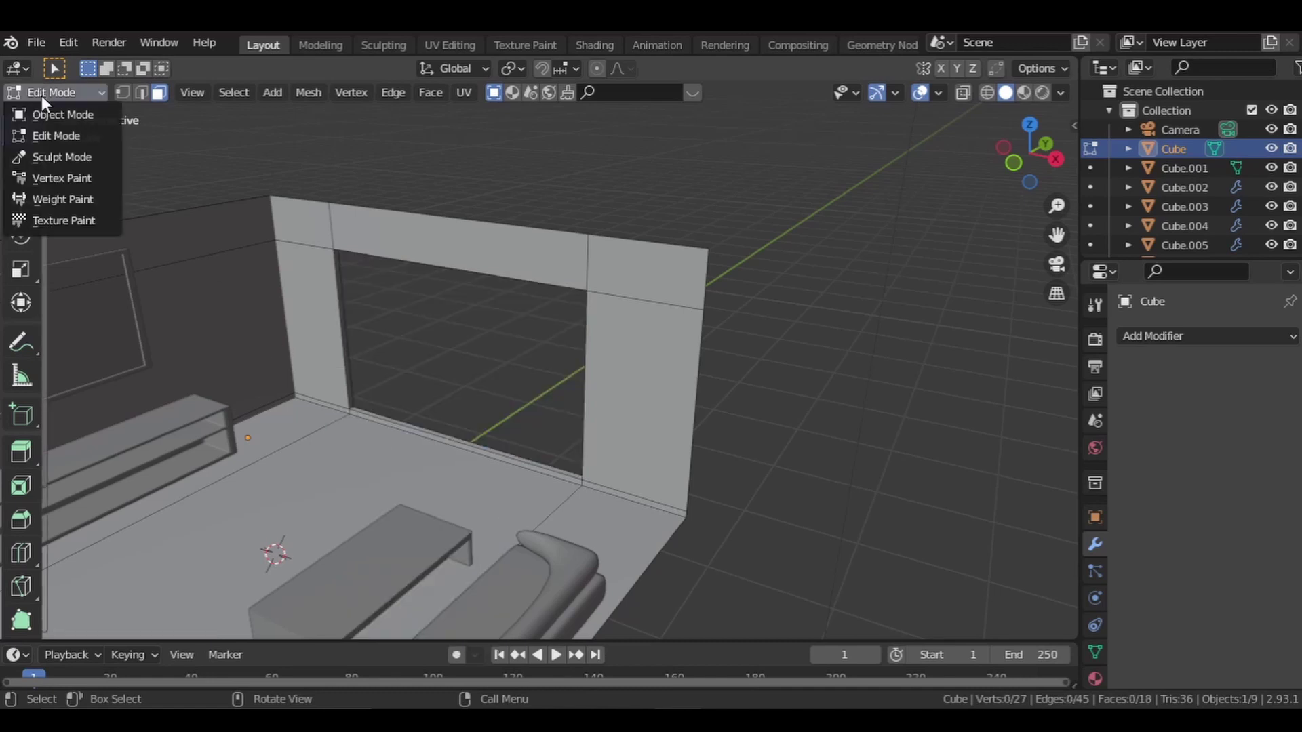
left_click(95, 111)
Place the 3D cursor near the middle of the wall opening's lower edge
scroll(242, 328, "up", 3)
middle_click_drag(339, 403, 515, 390, "shift")
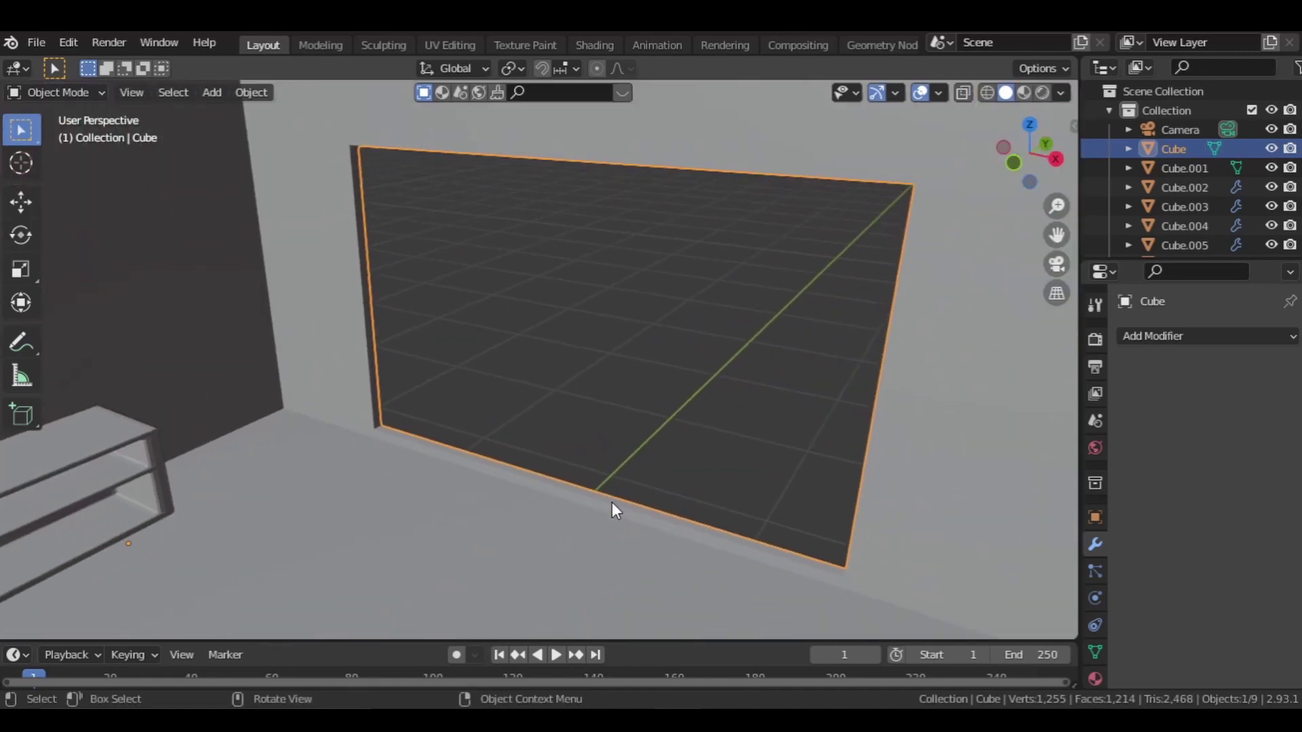
right_click(580, 490, "shift")
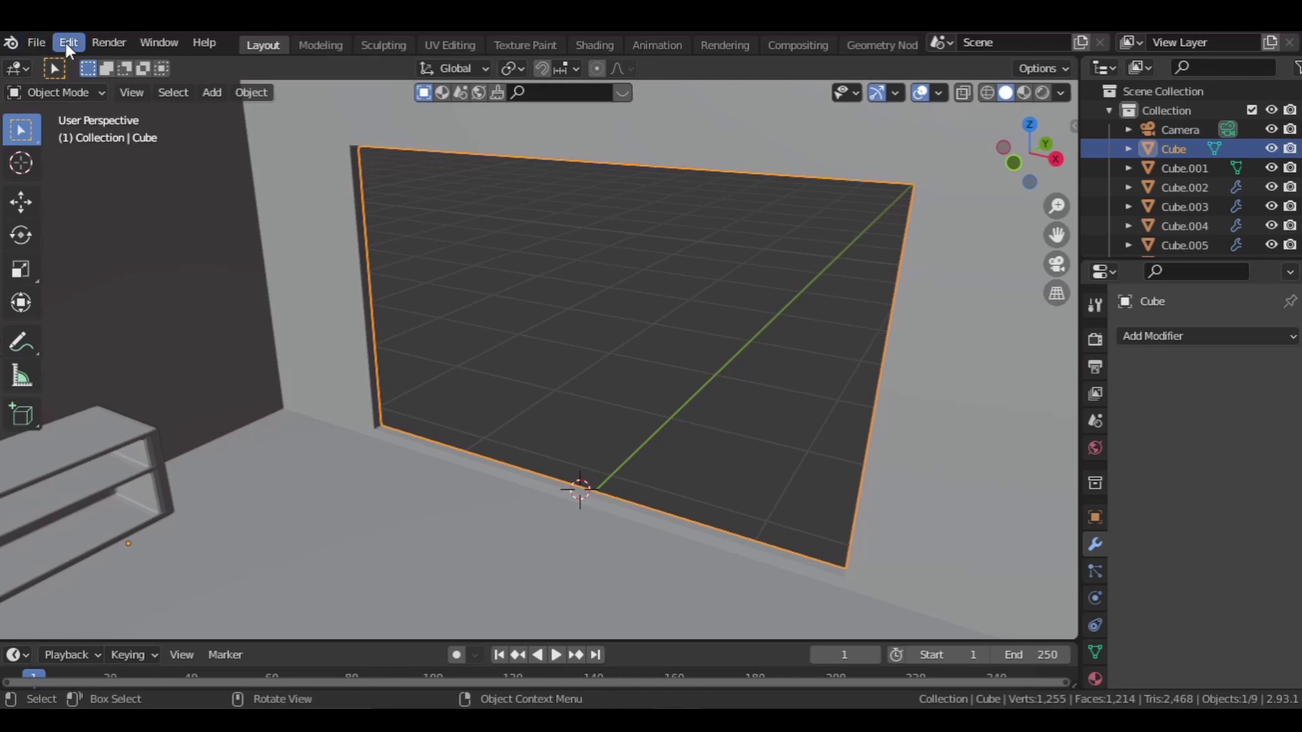
Search the add-ons in the Preferences for "archi" to check the architecture add-ons, and close the window
left_click(66, 43)
left_click(112, 320)
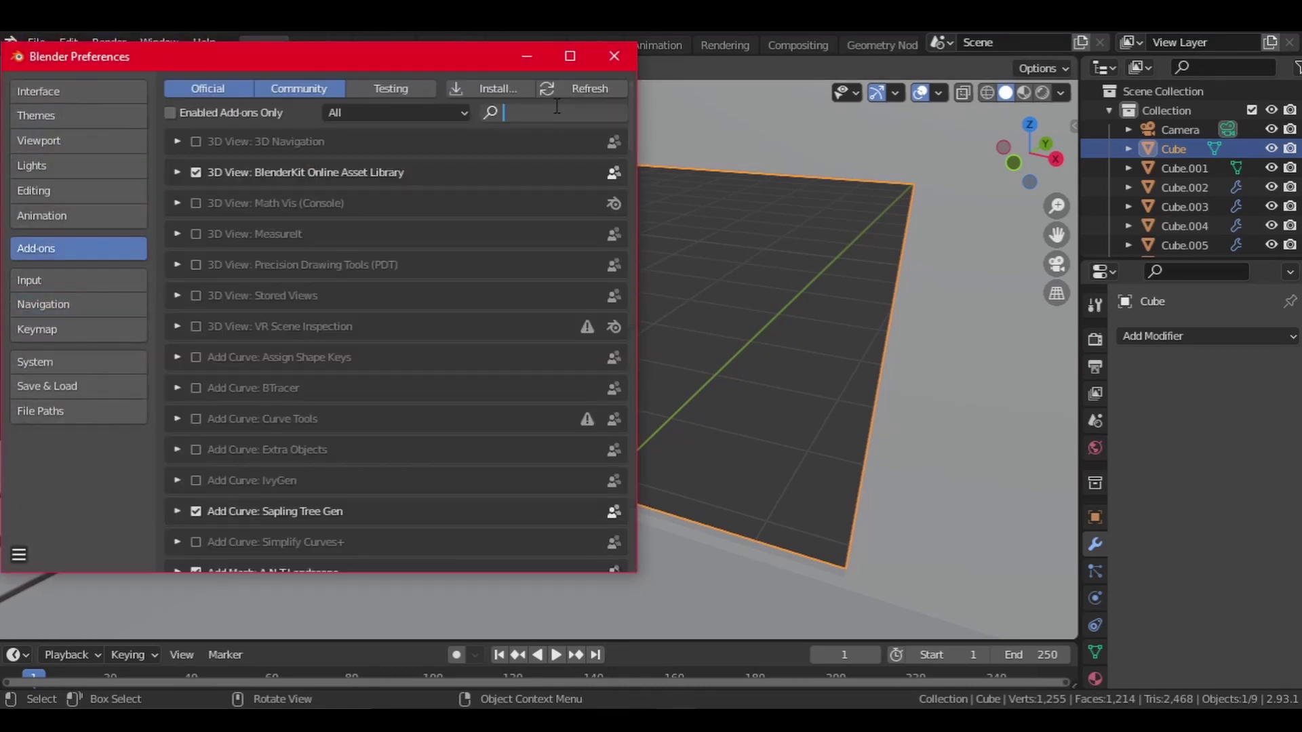
type("ar")
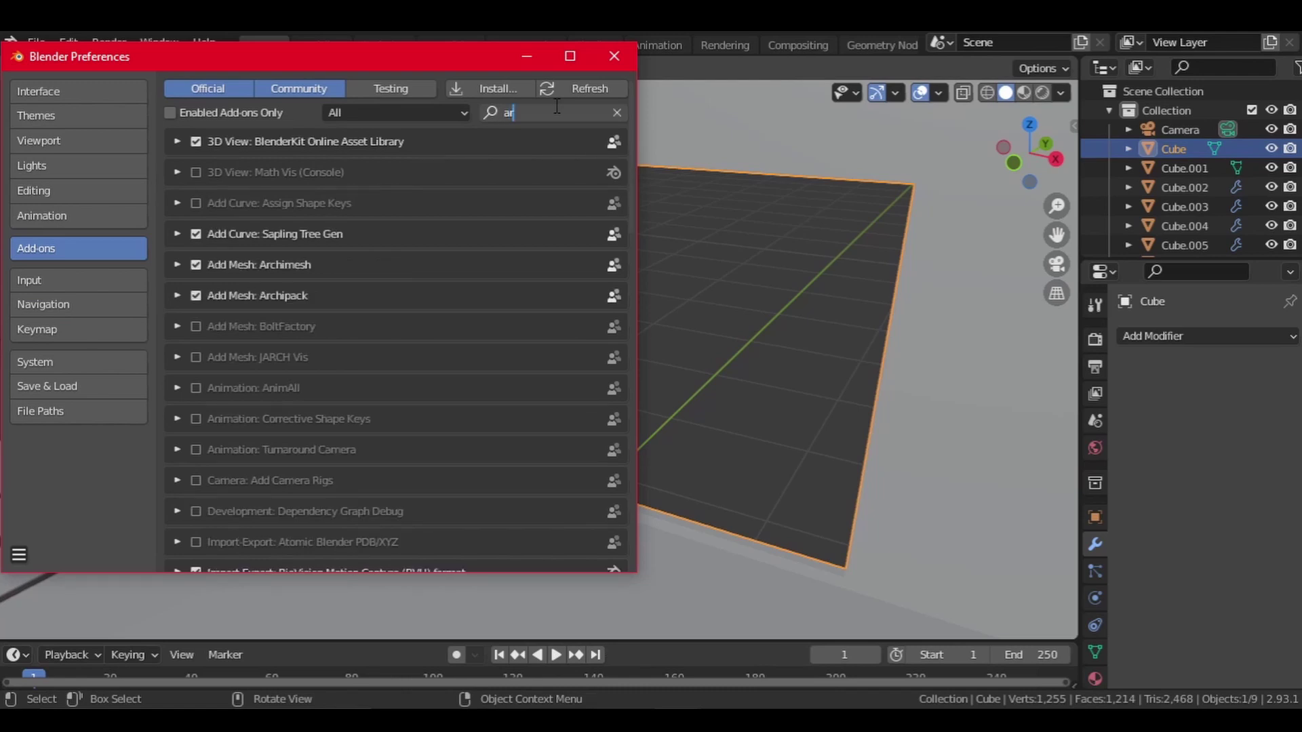
type("chi")
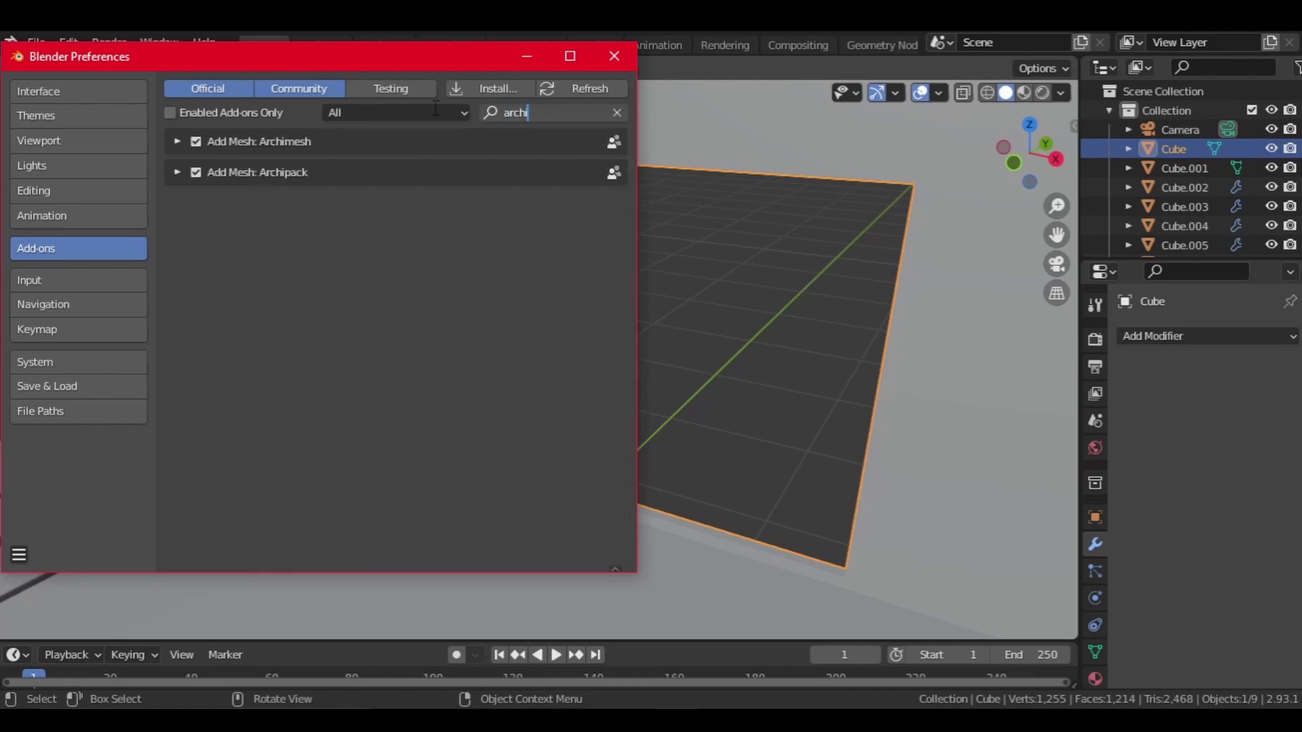
left_click(614, 56)
Add an Archipack window at the 3D cursor using the "180x110 flat 3" preset
left_click(211, 92)
left_click(212, 92)
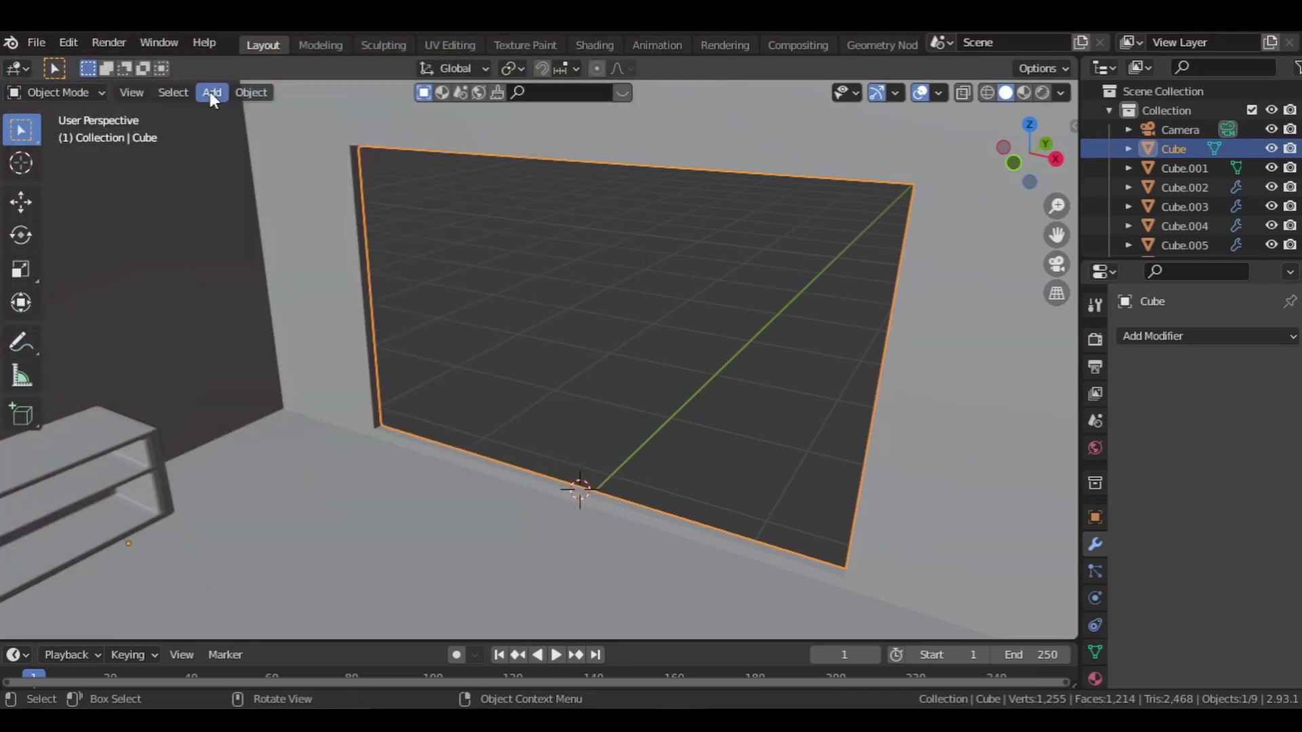
left_click(212, 93)
mouse_move(237, 114)
mouse_move(474, 615)
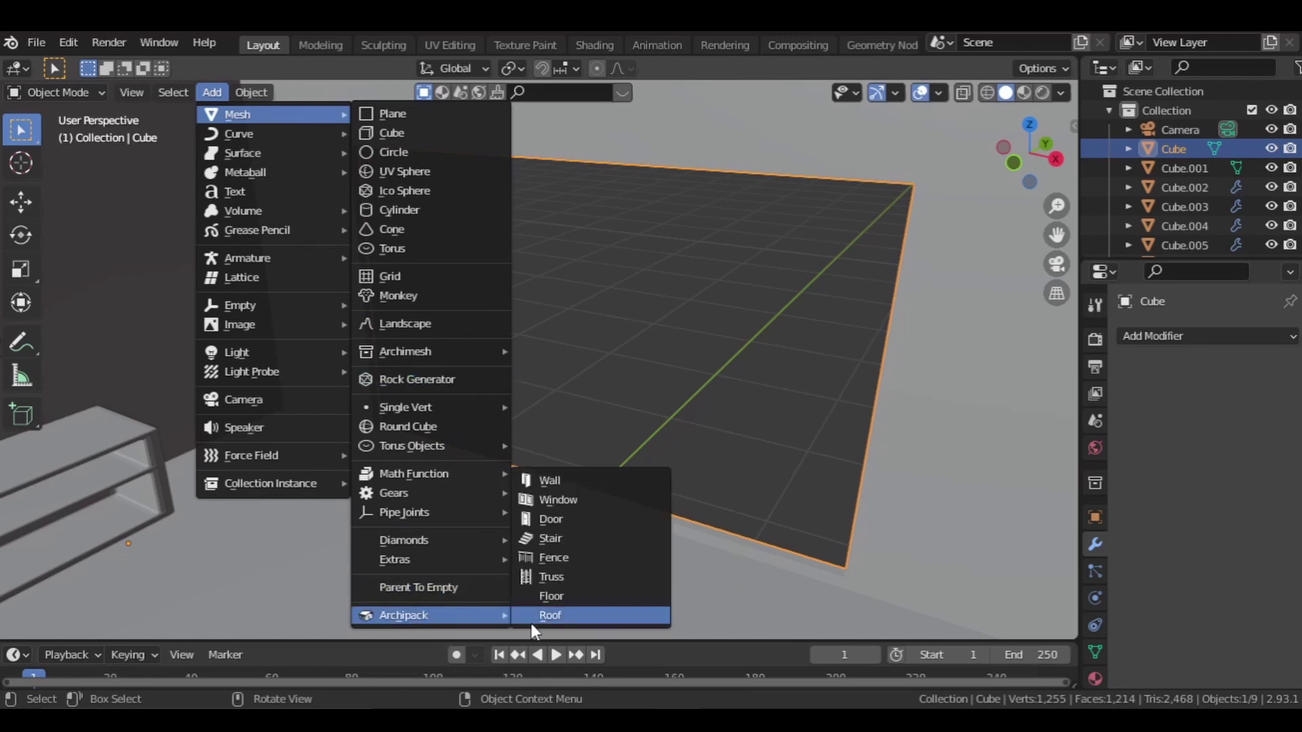
left_click(578, 505)
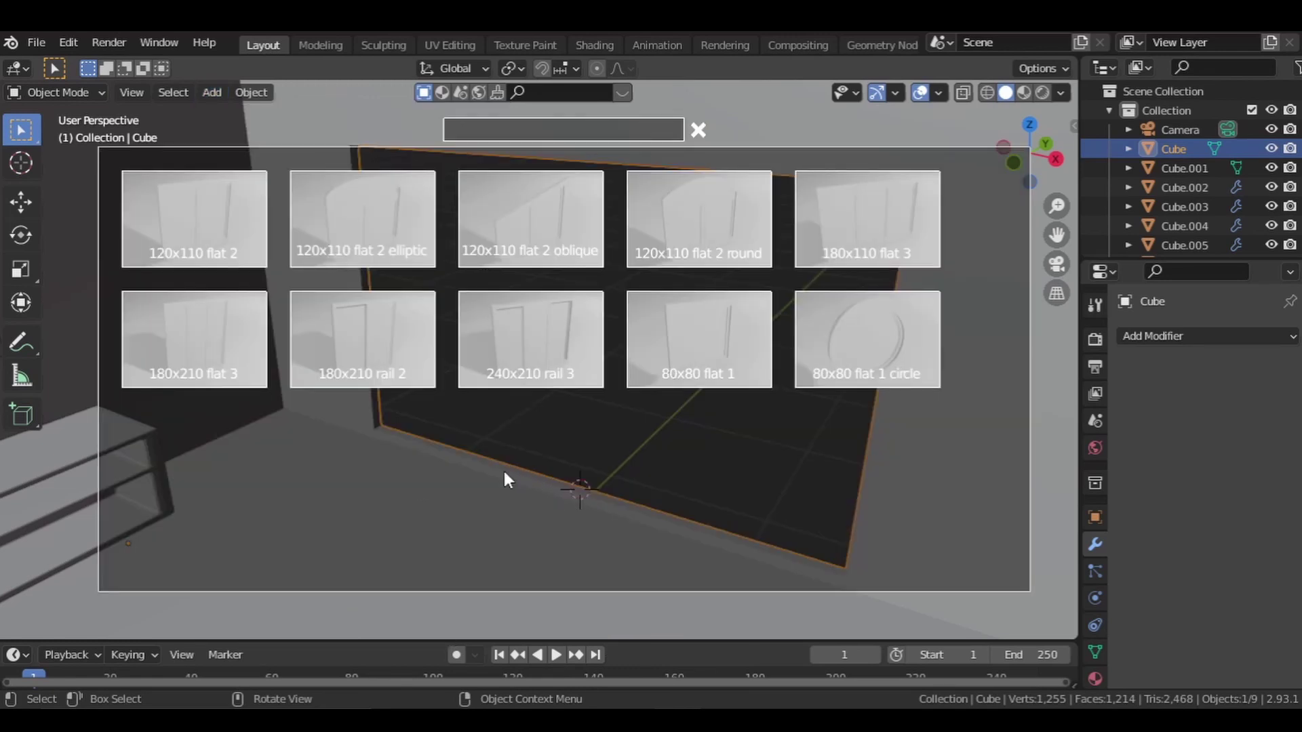
left_click(848, 225)
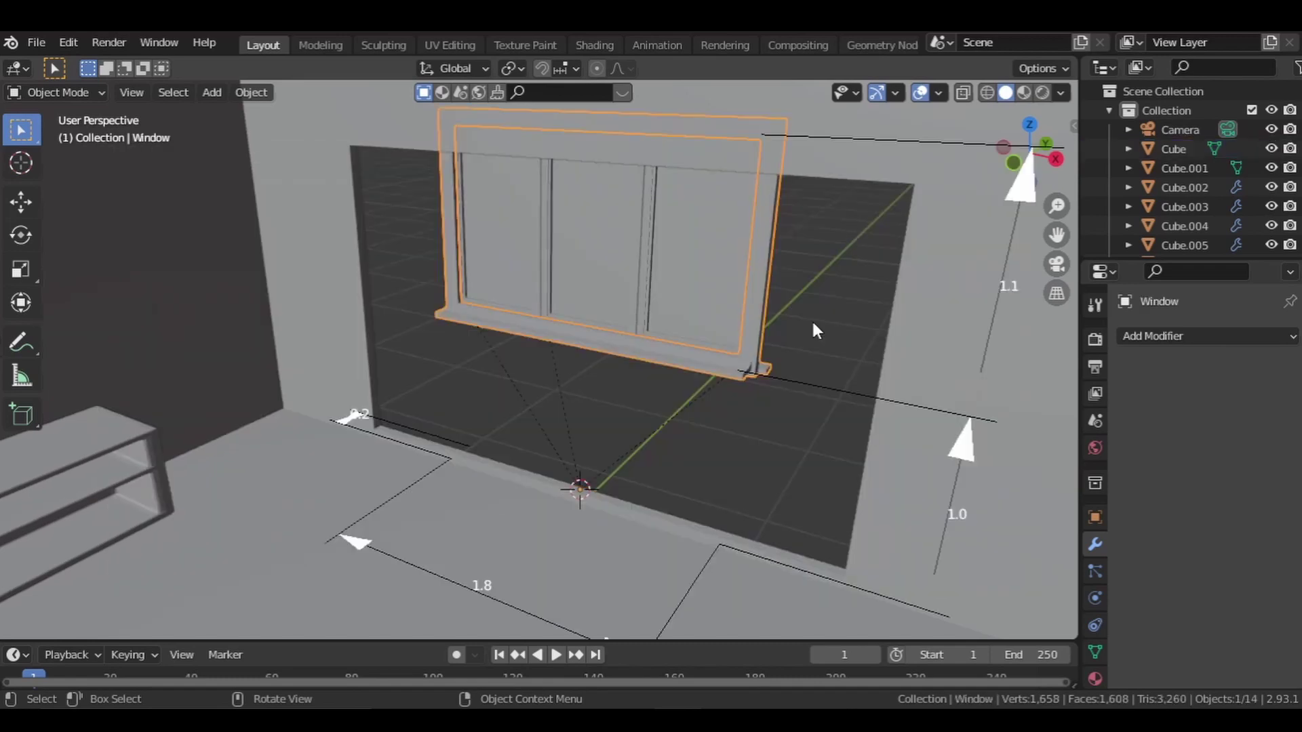
Resize the window to fill the wall opening, about 3.08 wide and 1.88 high, with its base about 0.01 above the floor
mouse_move(803, 351)
middle_mouse_down()
mouse_move(796, 367)
mouse_move(825, 354)
middle_mouse_up()
scroll(829, 355, "down", 3)
left_click_drag(872, 366, 860, 482)
left_click_drag(731, 501, 816, 503)
left_click_drag(507, 493, 416, 500)
left_click_drag(956, 338, 969, 236)
middle_click_drag(968, 237, 956, 236)
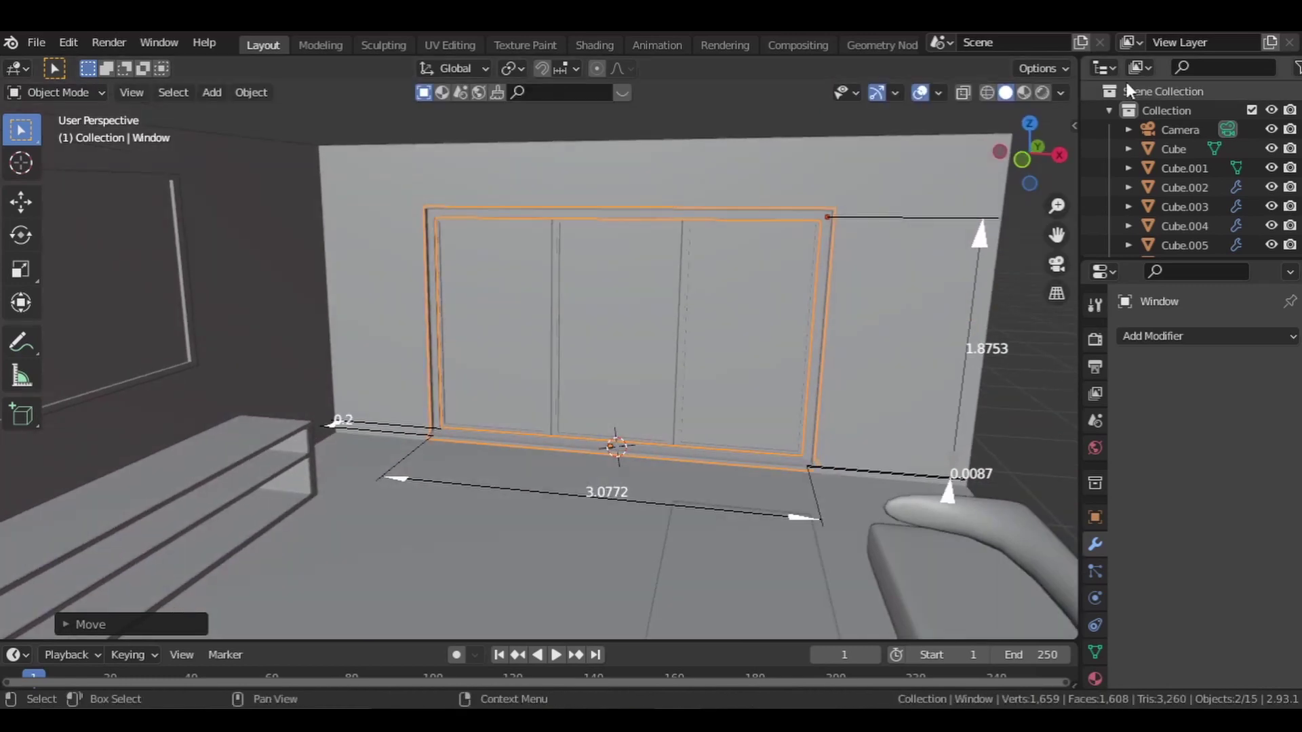
Switch the viewport to rendered shading and set the render engine to Cycles
left_click(1042, 93)
left_click(1095, 339)
left_click(1247, 336)
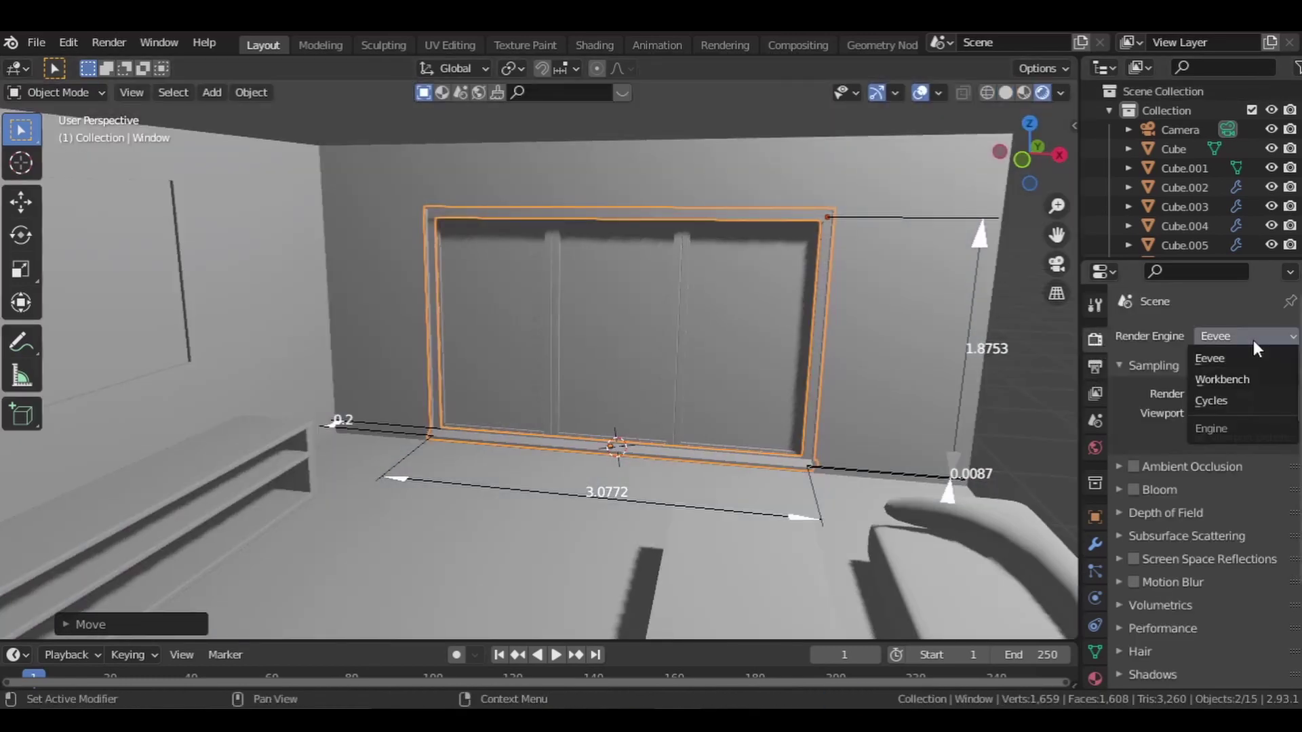
left_click(1231, 394)
Enable nodes on the window panel's Window_glass material and set its Transmission to 1.000
left_click(736, 308)
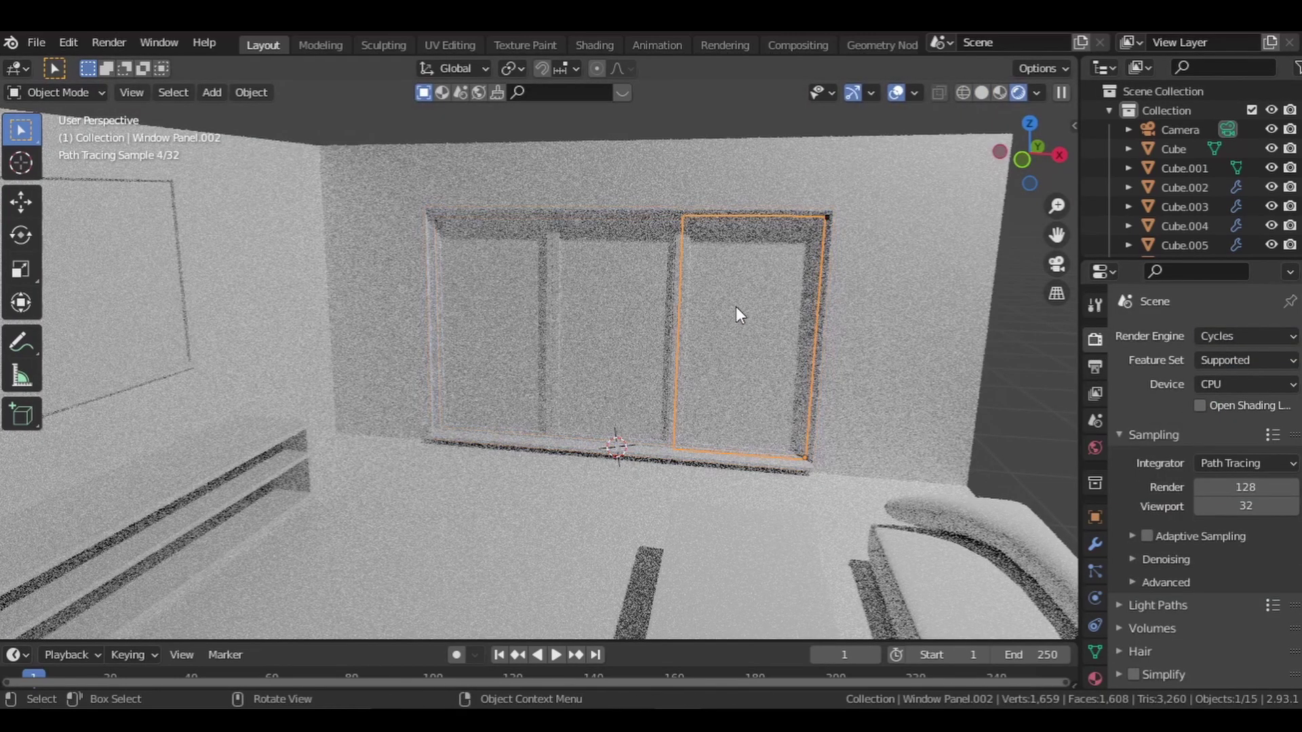
left_click(1101, 673)
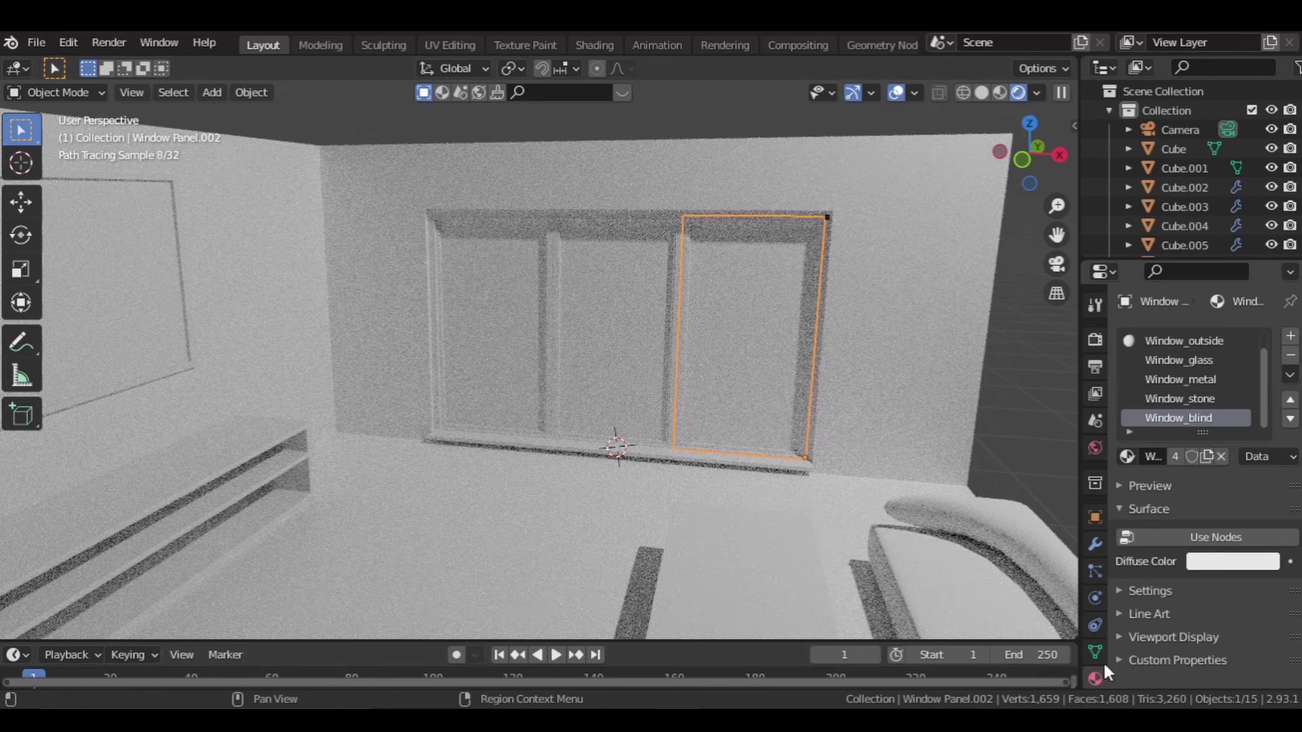
left_click(1186, 360)
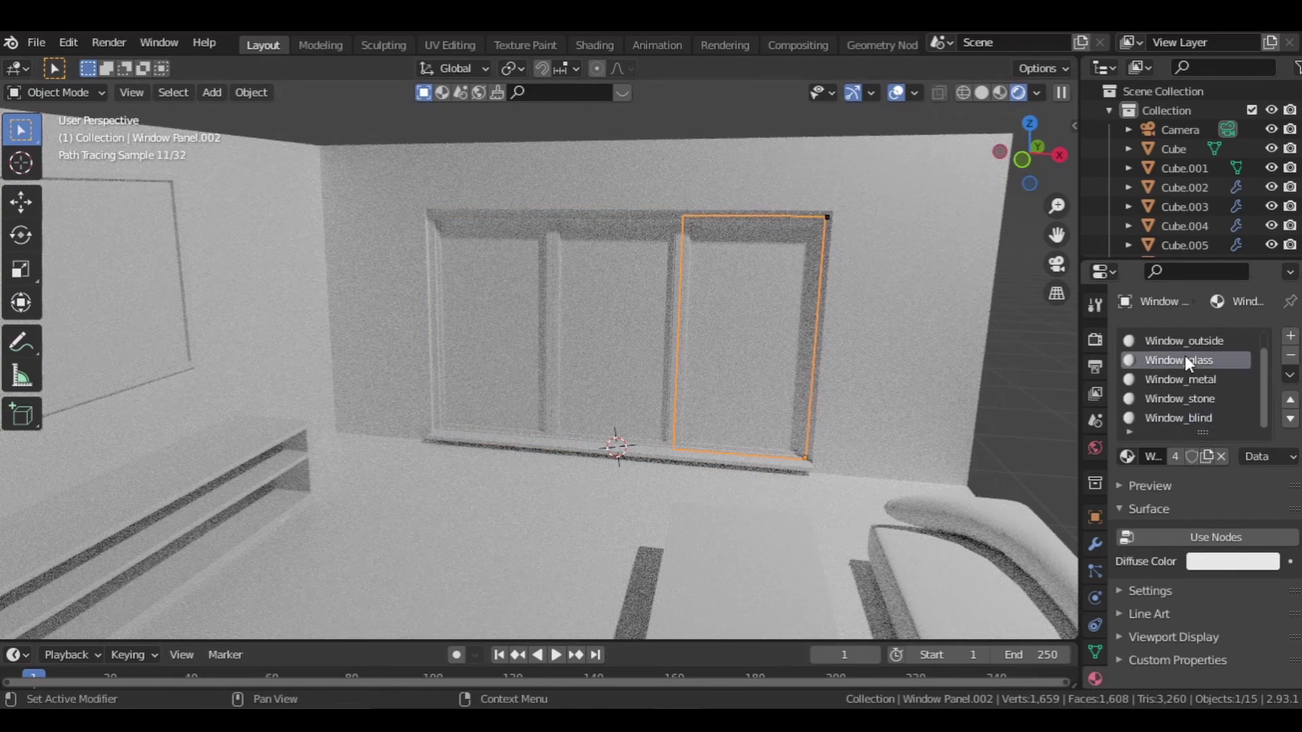
left_click(1216, 537)
scroll(1246, 563, "down", 10)
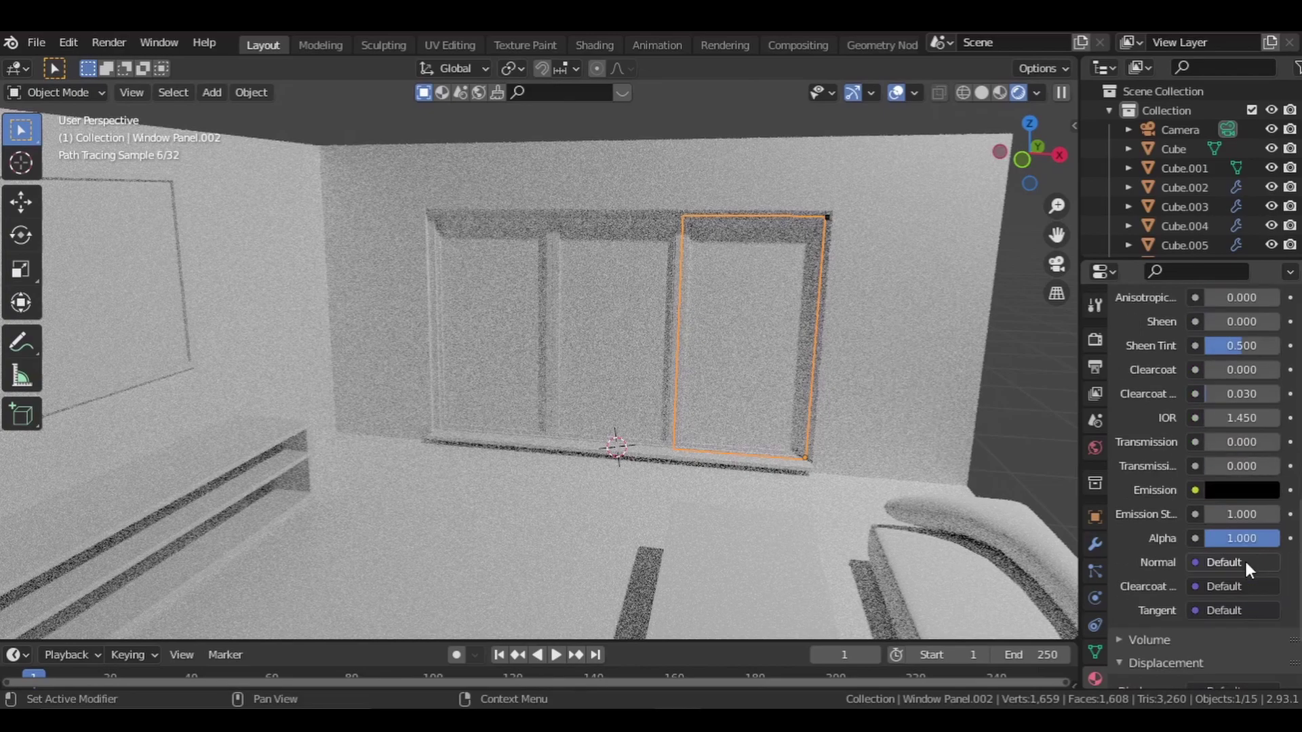
left_click_drag(1219, 441, 1275, 442)
scroll(1252, 456, "up", 5)
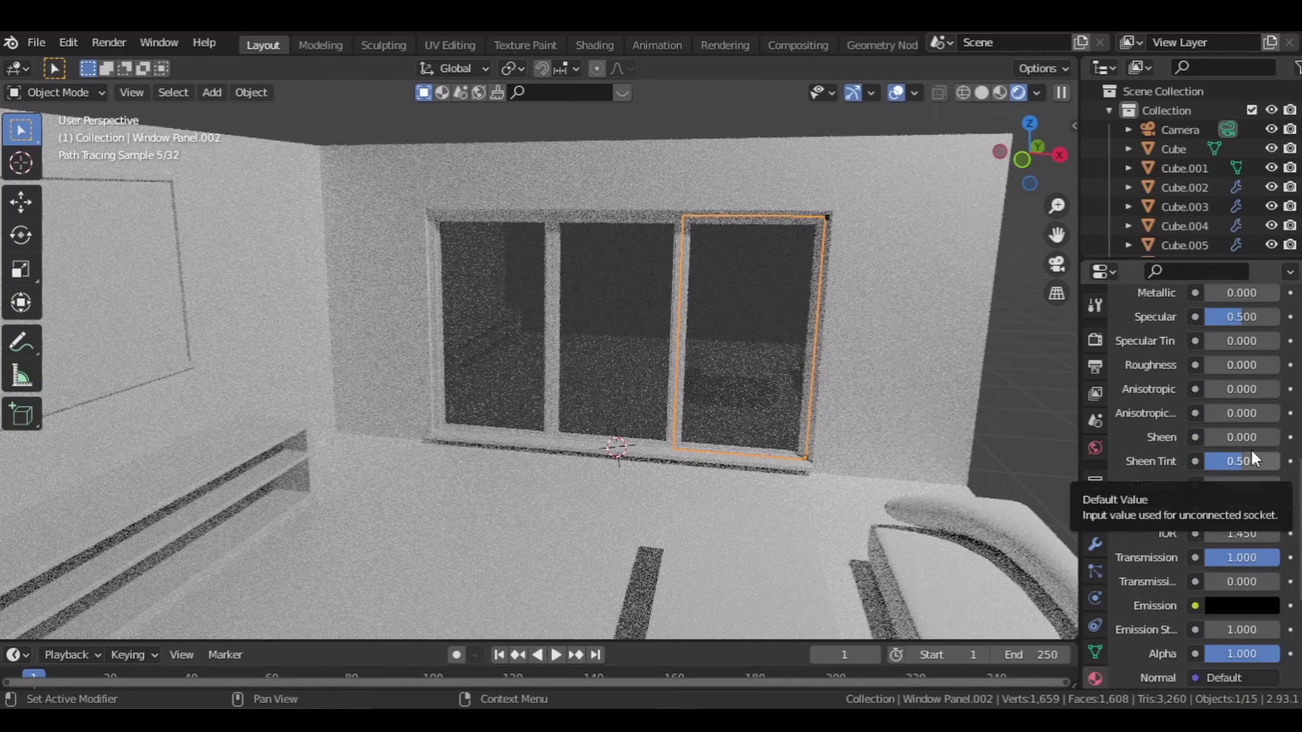
scroll(1251, 449, "up", 3)
middle_click_drag(789, 408, 747, 449)
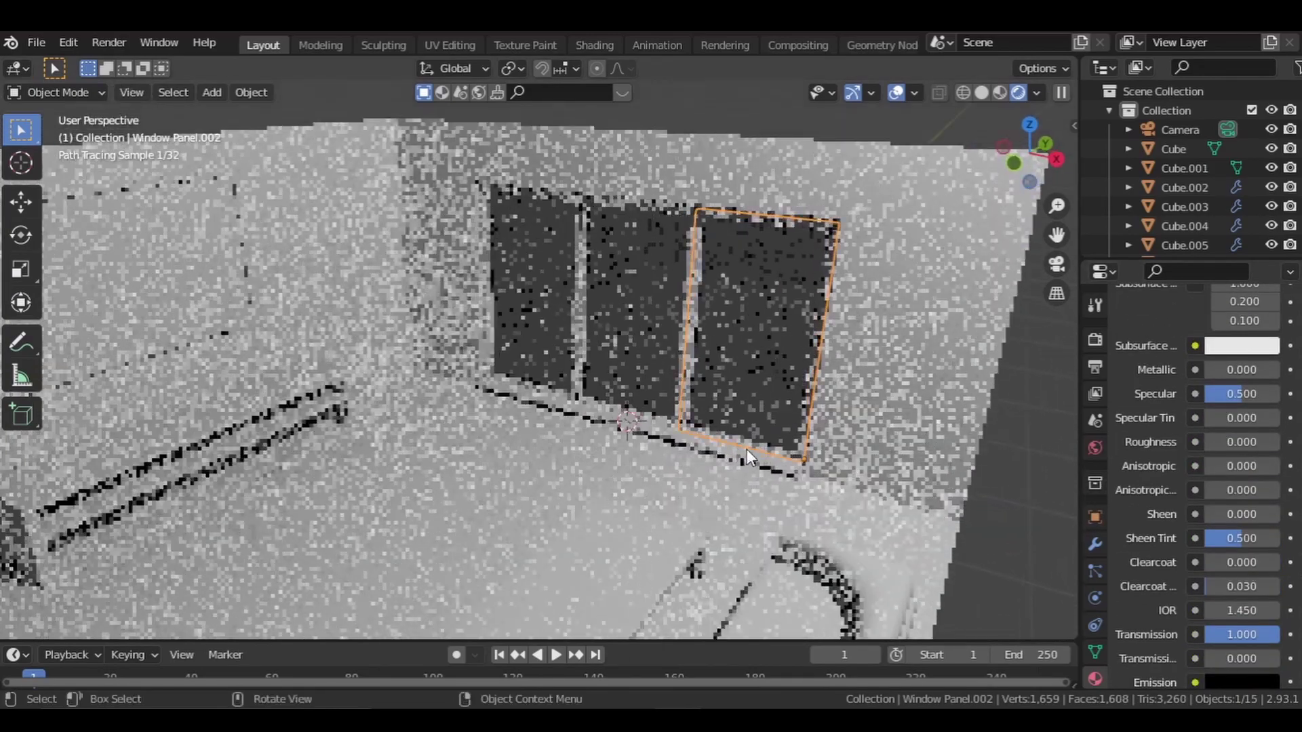
Delete the Light object from the scene
scroll(746, 449, "down", 2)
scroll(747, 448, "up", 1)
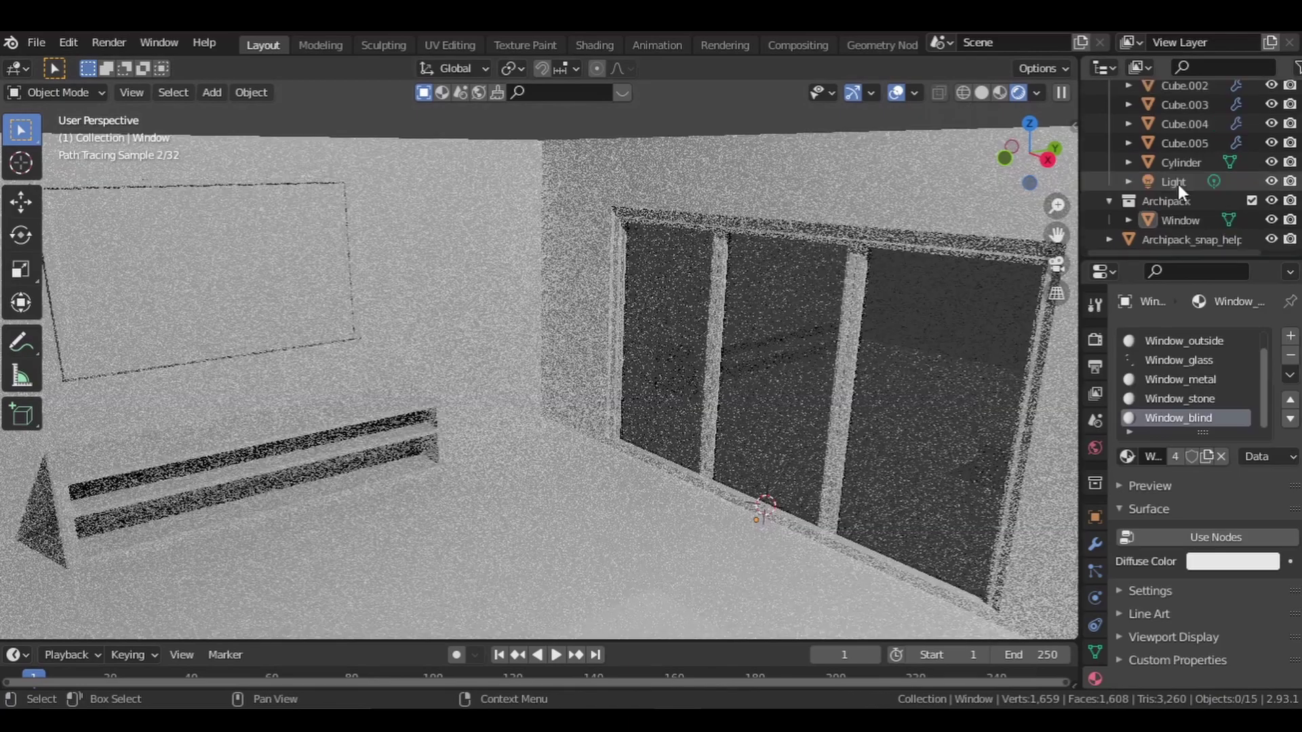
left_click(1177, 183)
key("Delete")
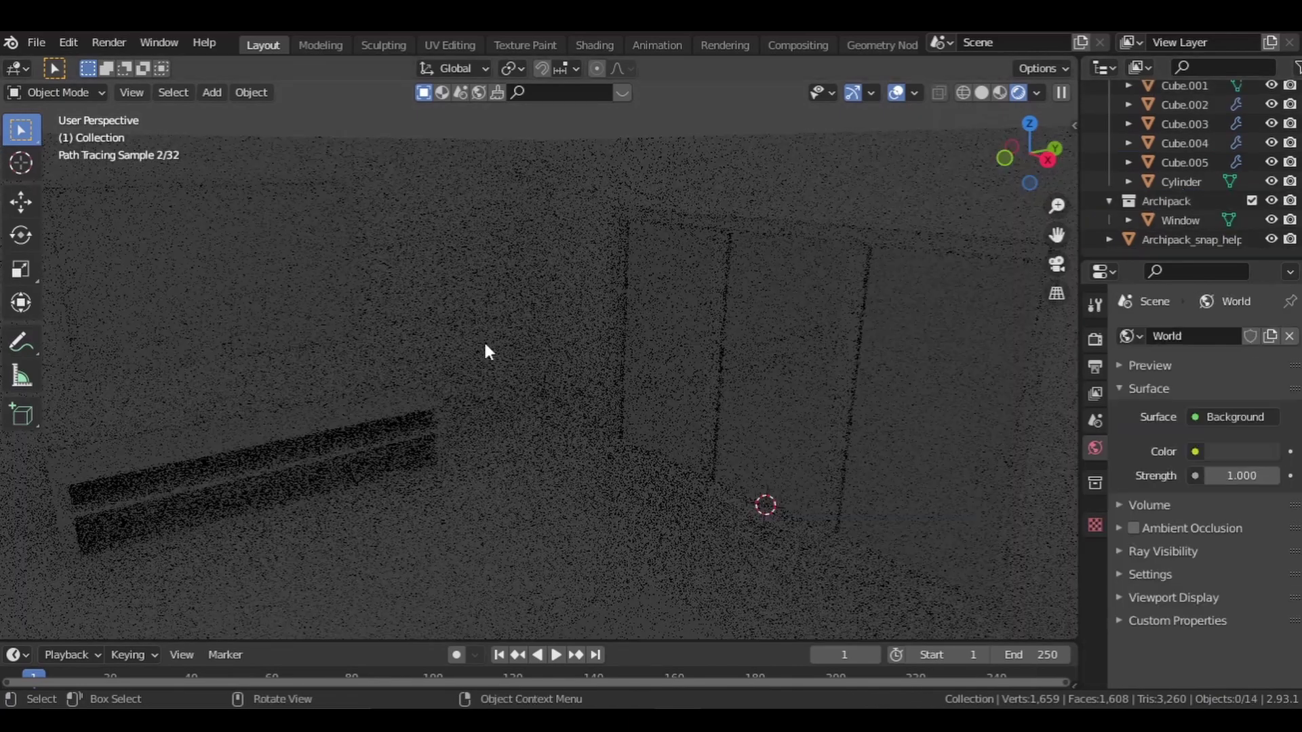
Give the wall-mounted TV a base material and assign a second new material to its front screen face in Edit Mode
left_click(257, 292)
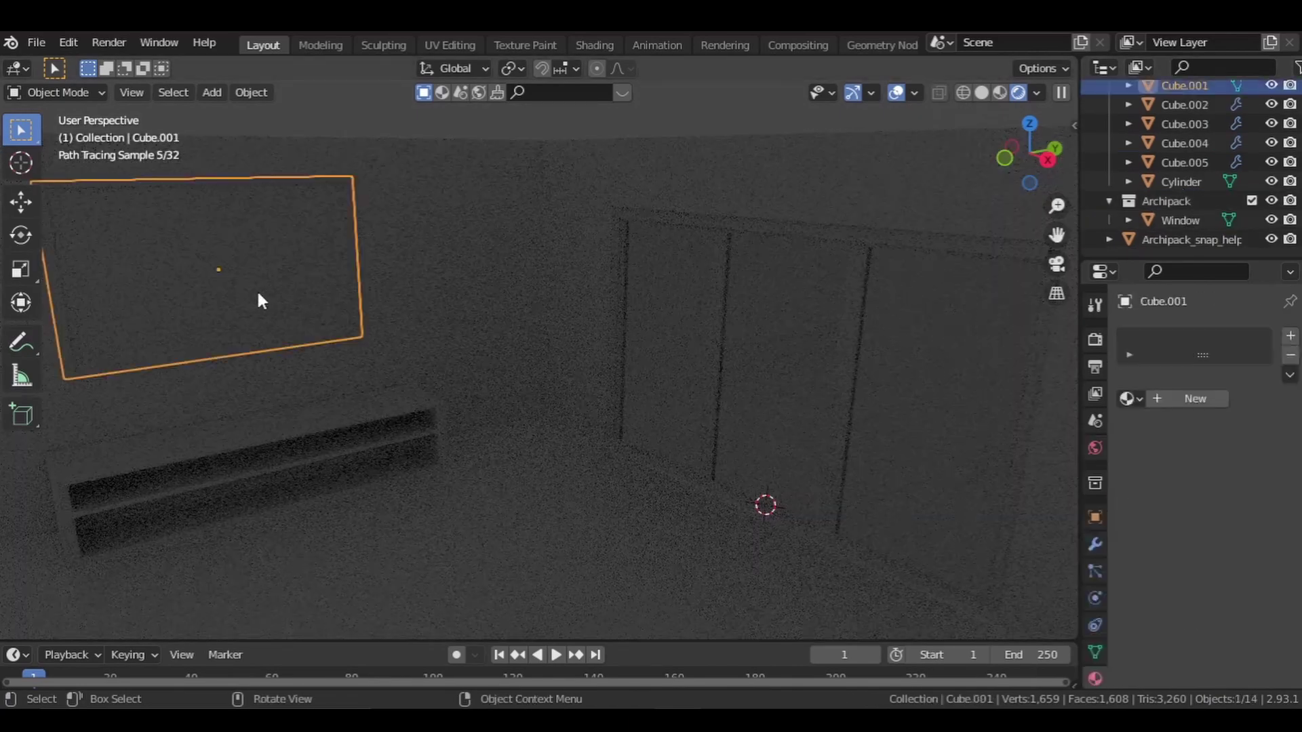
left_click(49, 95)
left_click(59, 131)
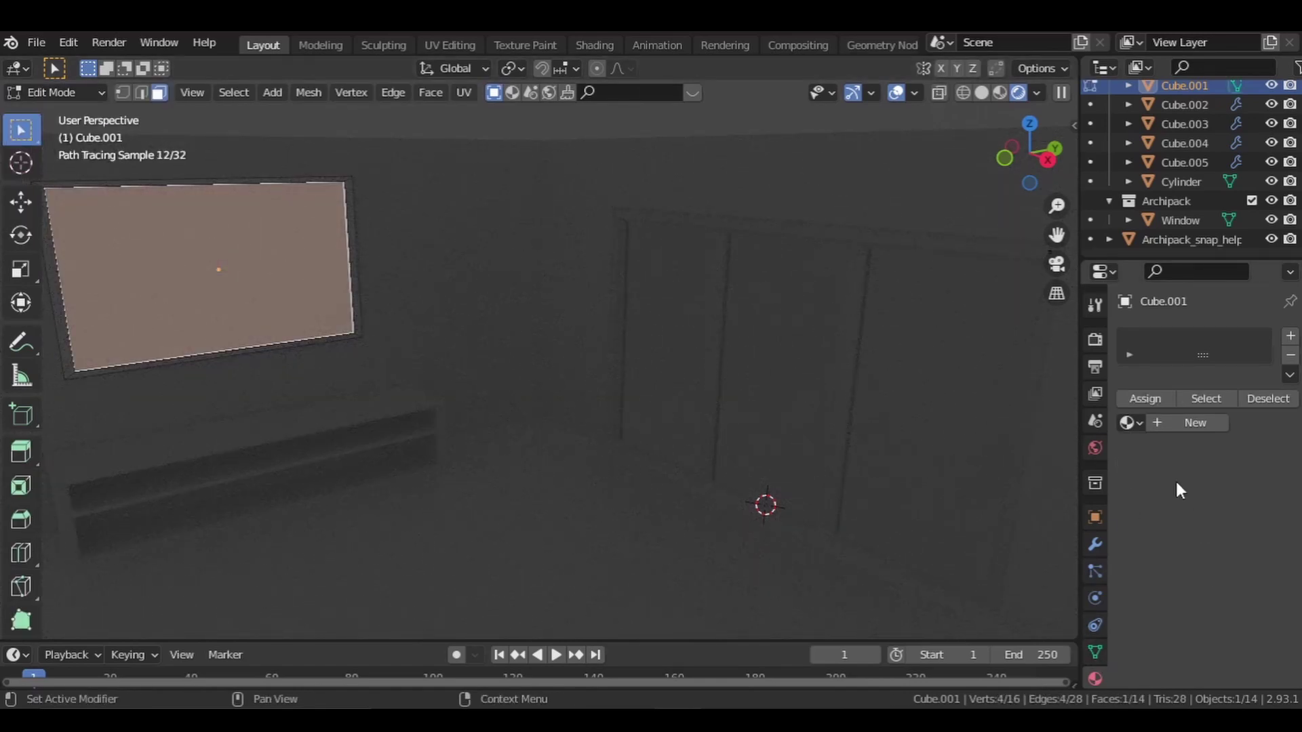
left_click(1179, 423)
left_click(1290, 335)
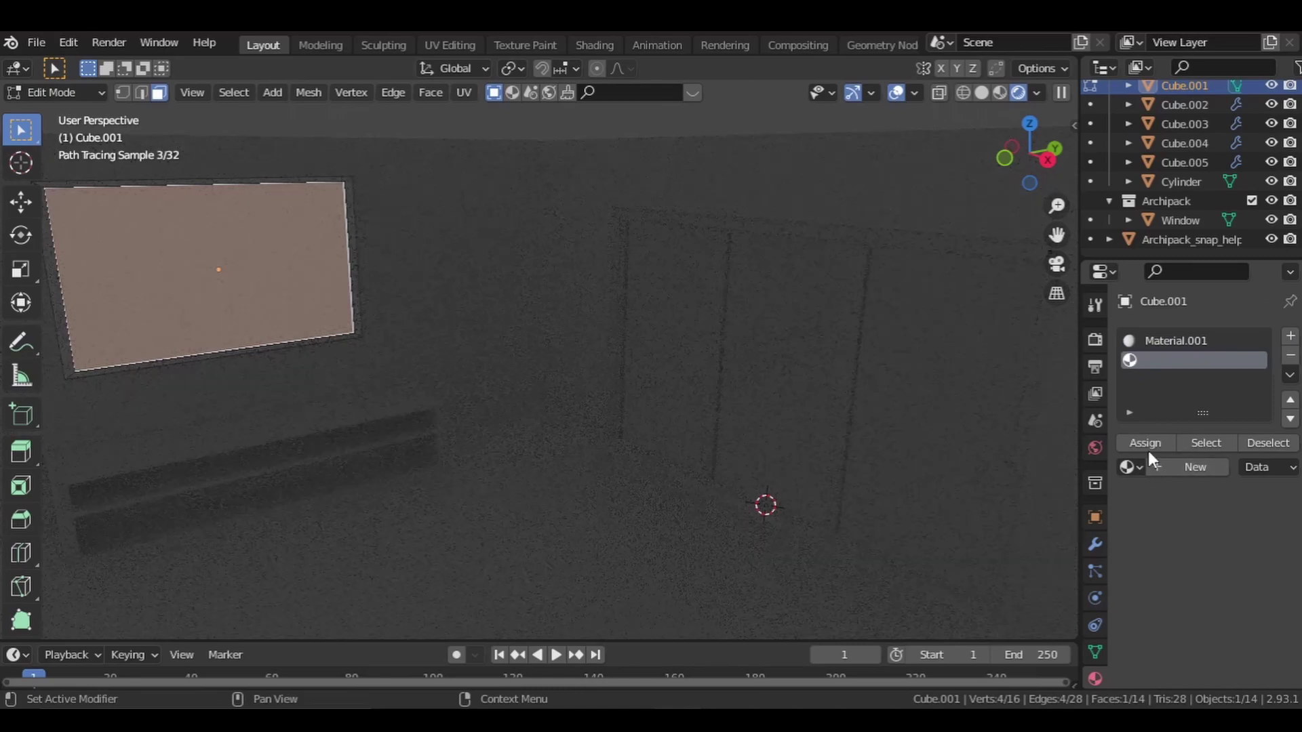
left_click(1165, 467)
Set the screen material's emission colour to white and its Emission Strength to 20
scroll(1233, 542, "down", 10)
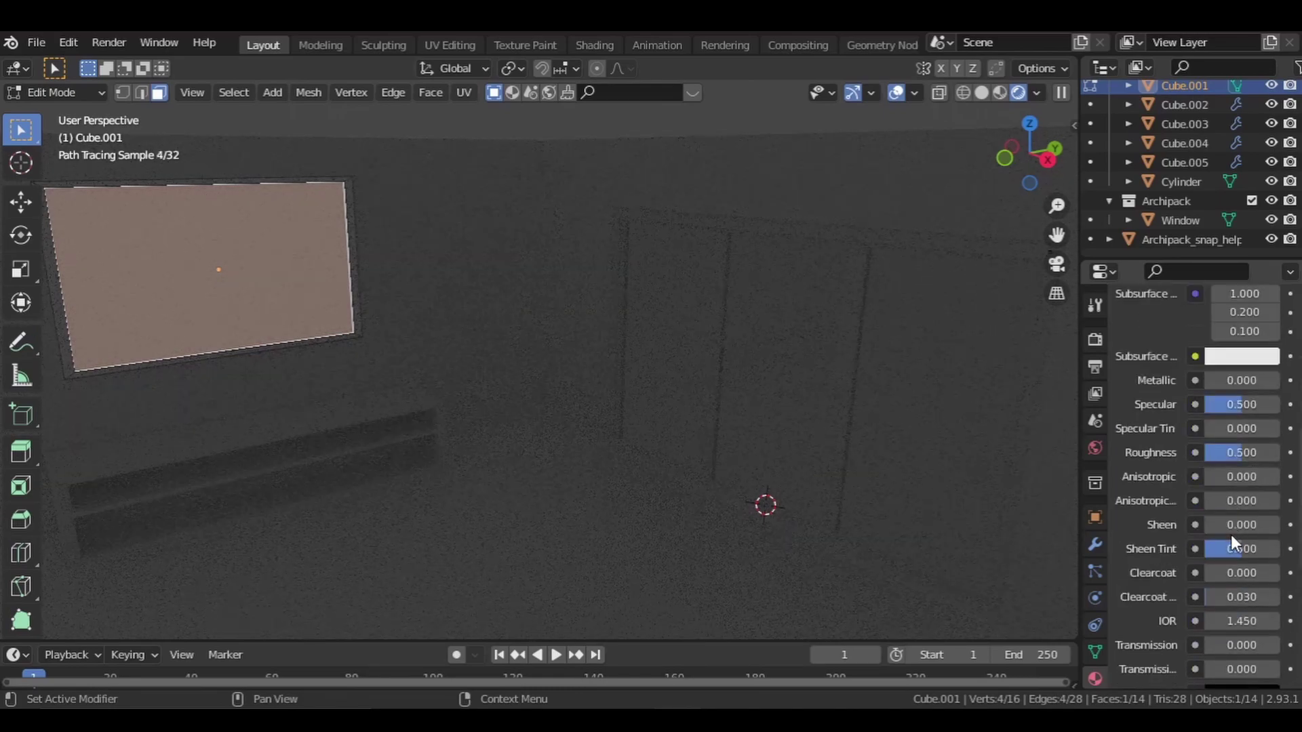
scroll(1231, 534, "down", 8)
left_click(1247, 380)
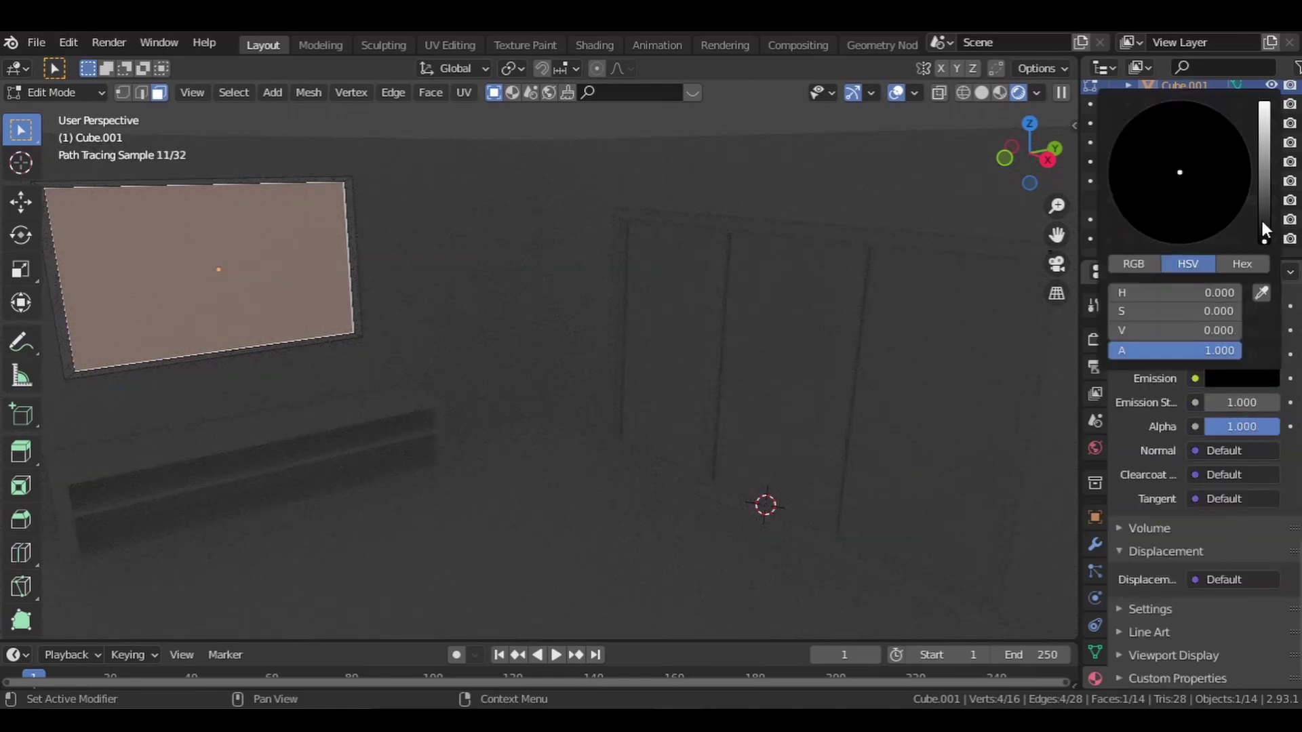
left_click_drag(1262, 231, 1263, 103)
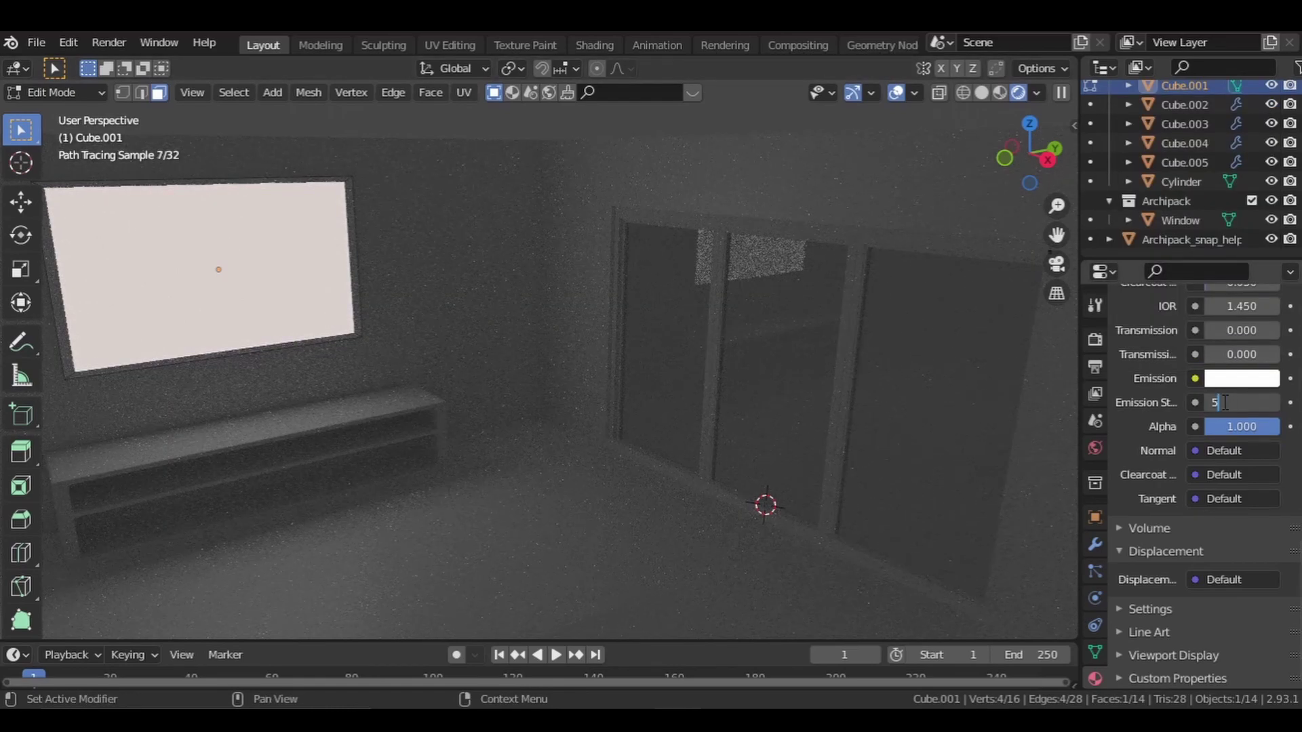
key("Return")
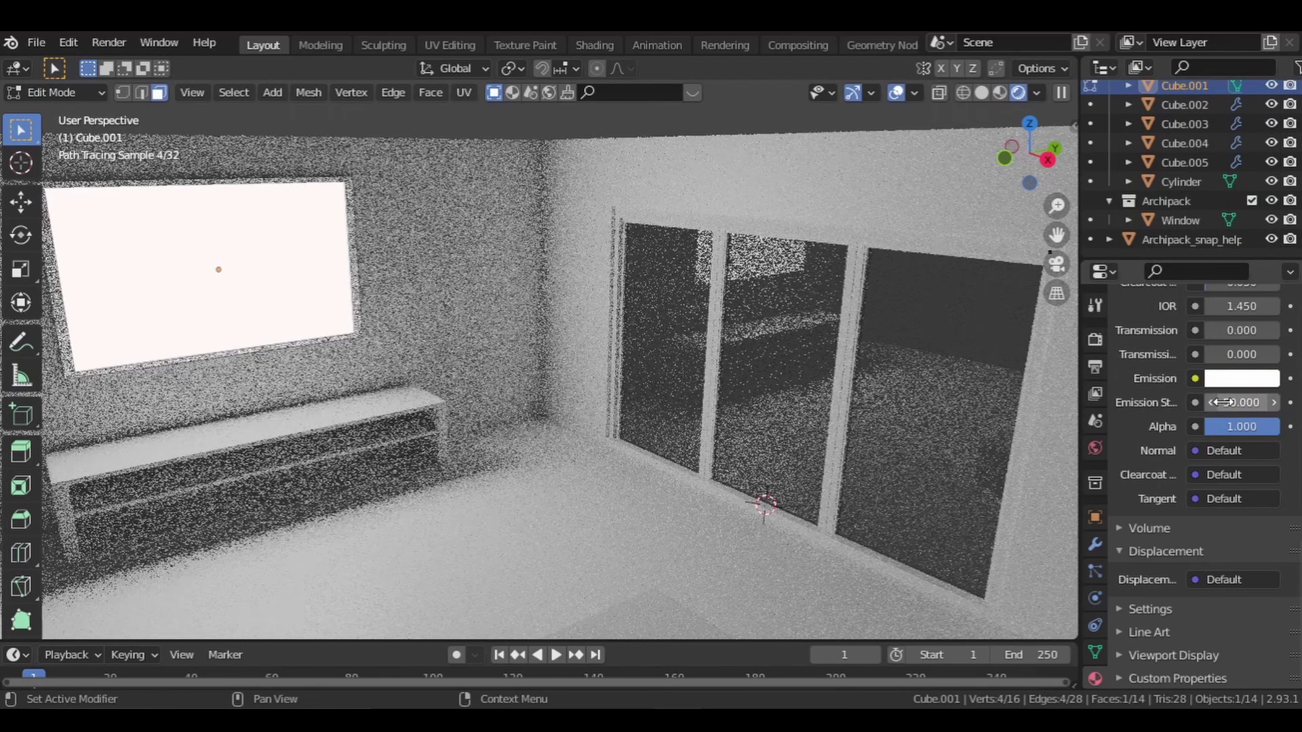
key("BackSpace")
key("BackSpace")
key("BackSpace")
key("BackSpace")
type("20")
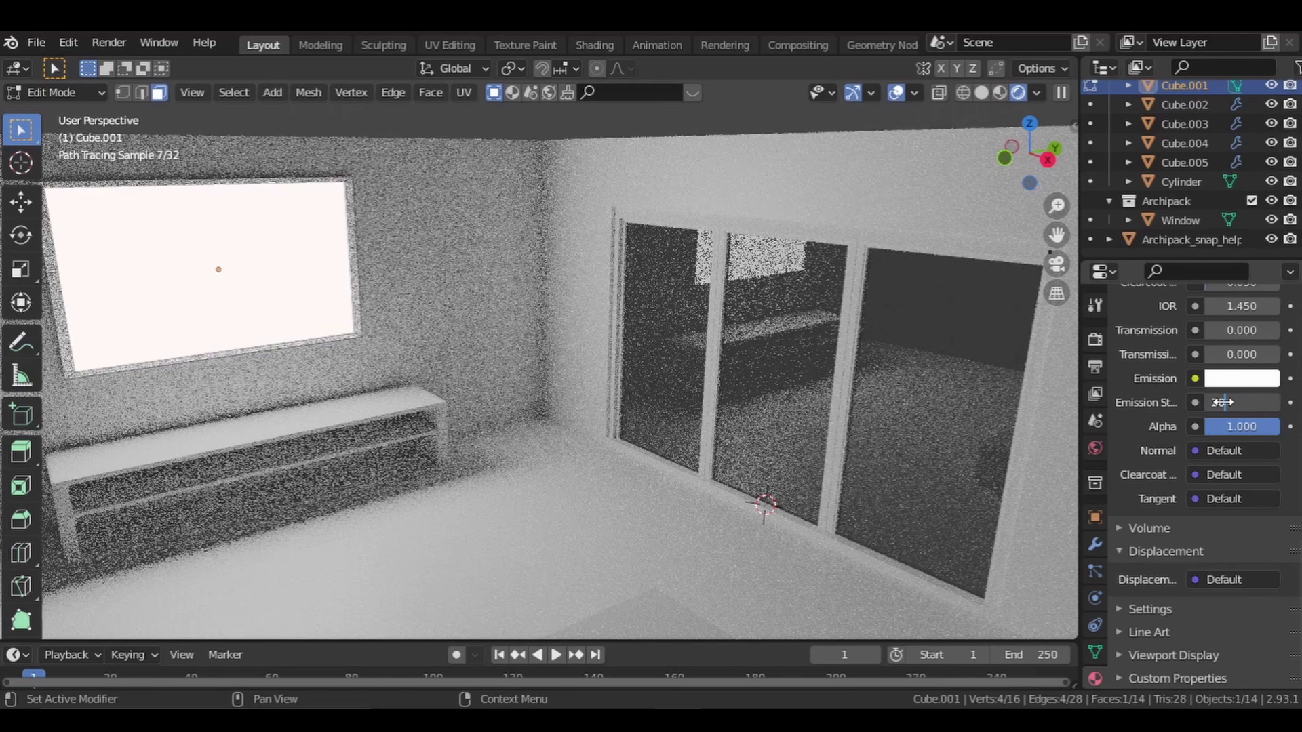
key("Return")
Return to Object Mode and create a new material for the shelved TV stand in the Shading workspace
scroll(539, 441, "down", 3)
middle_click_drag(532, 453, 564, 492)
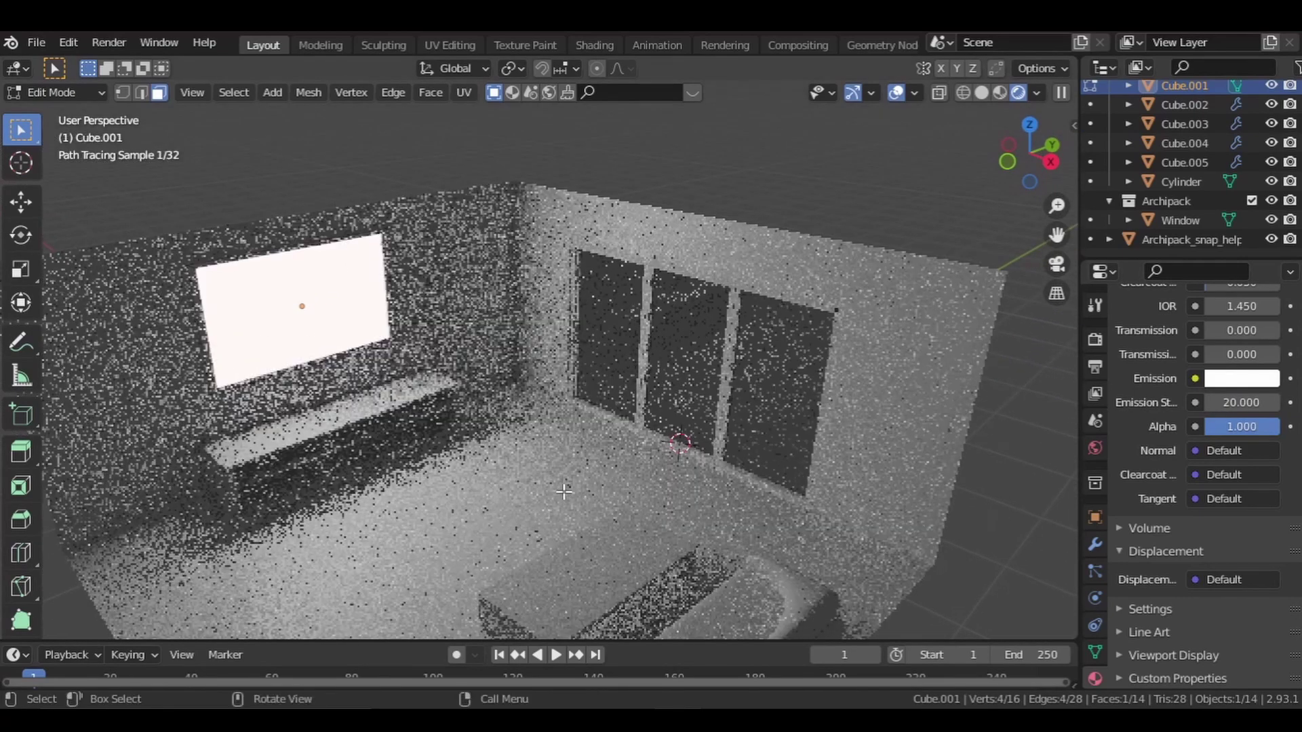
scroll(564, 491, "down", 3)
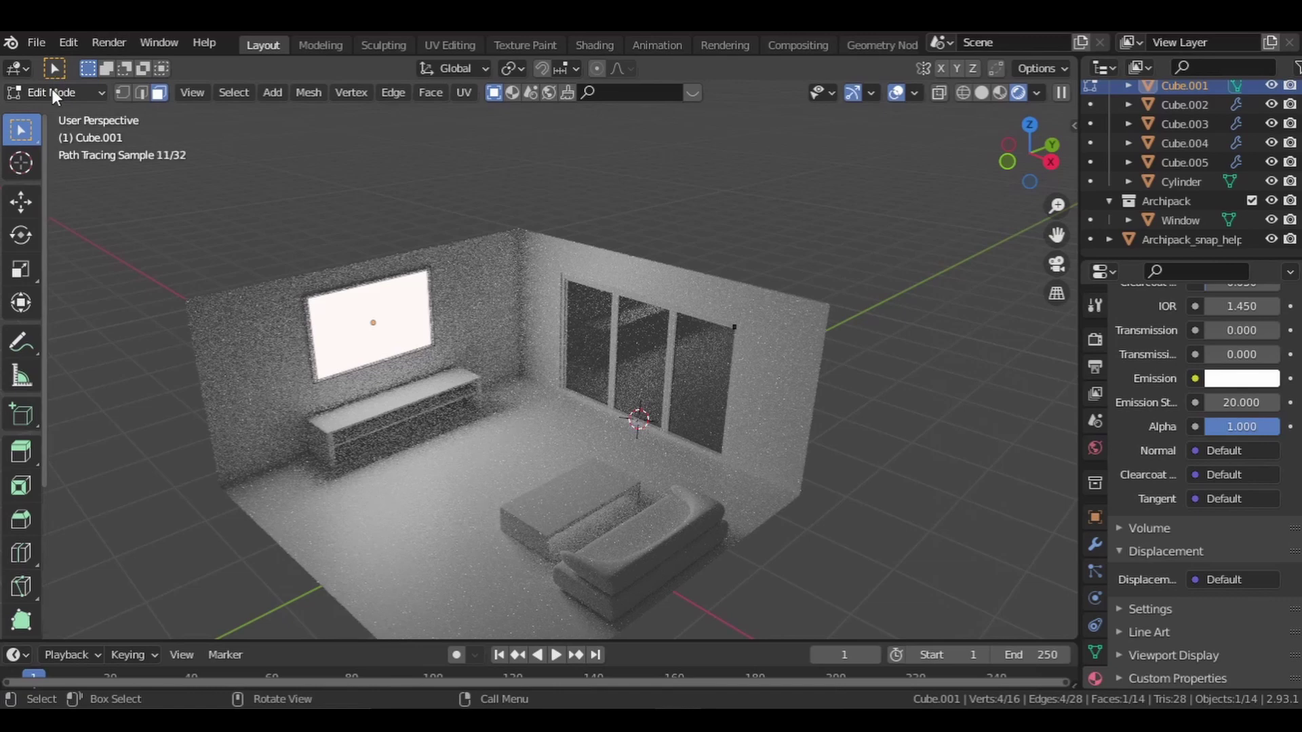
left_click(53, 91)
left_click(48, 111)
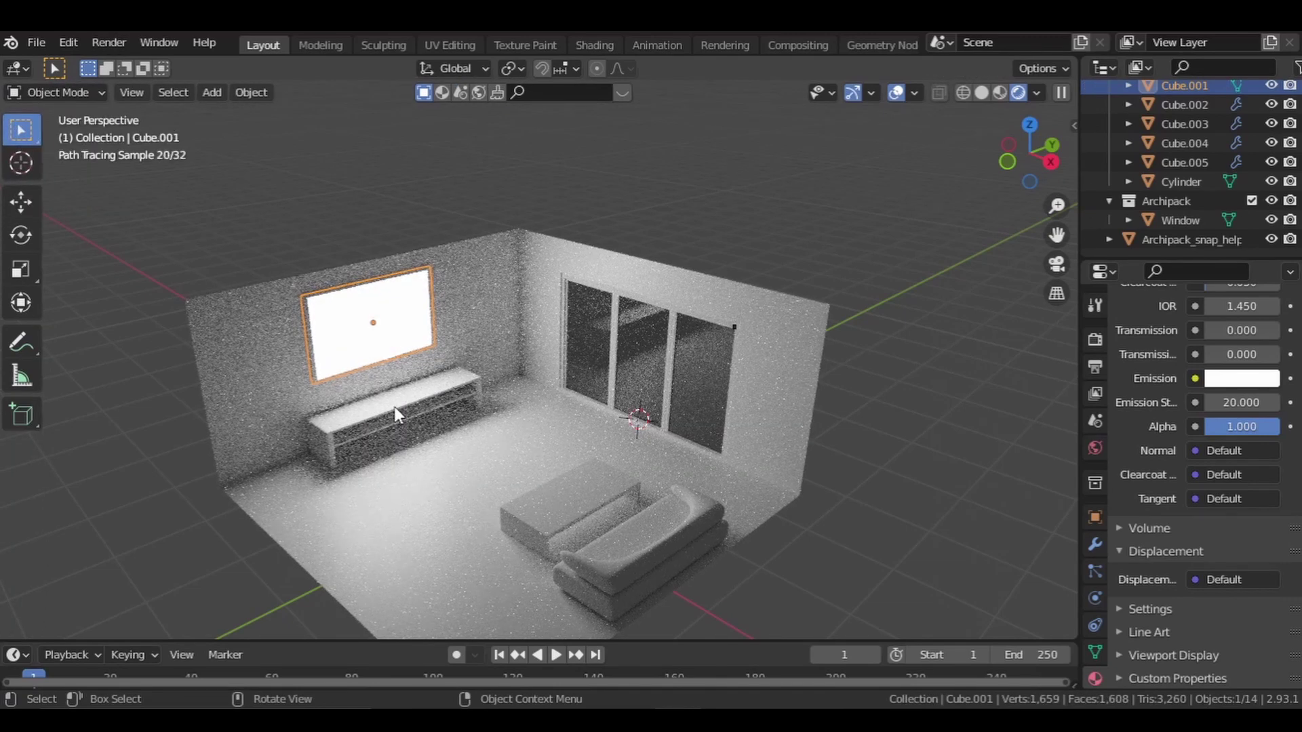
left_click(393, 406)
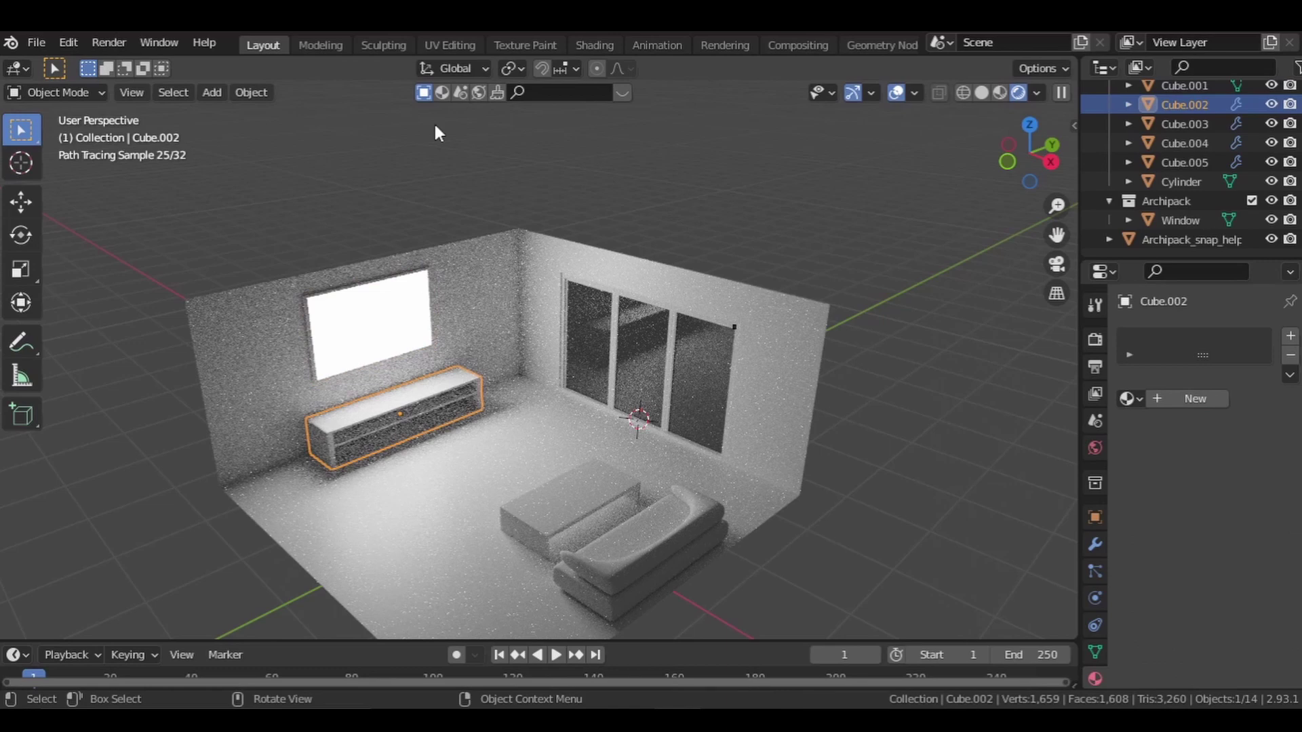
left_click(589, 45)
left_click(662, 434)
scroll(602, 282, "up", 6)
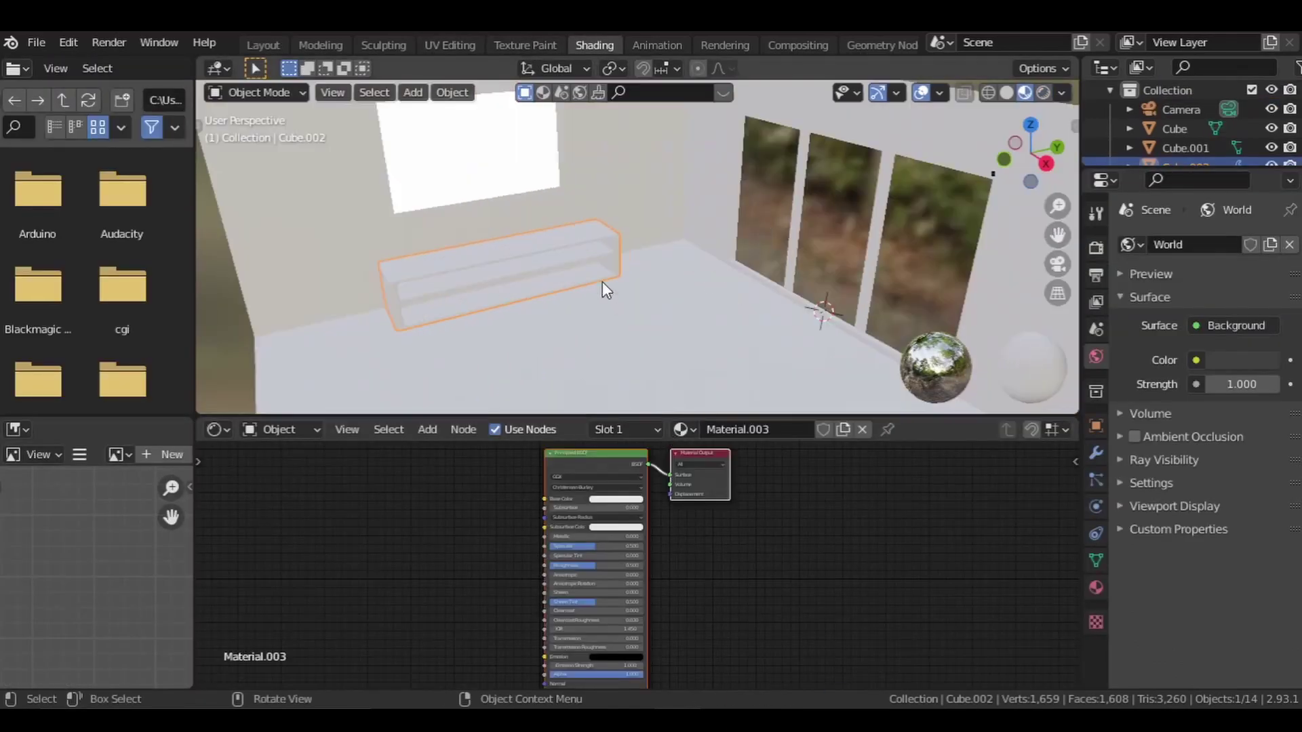
scroll(603, 282, "up", 2)
middle_click_drag(570, 464, 600, 478)
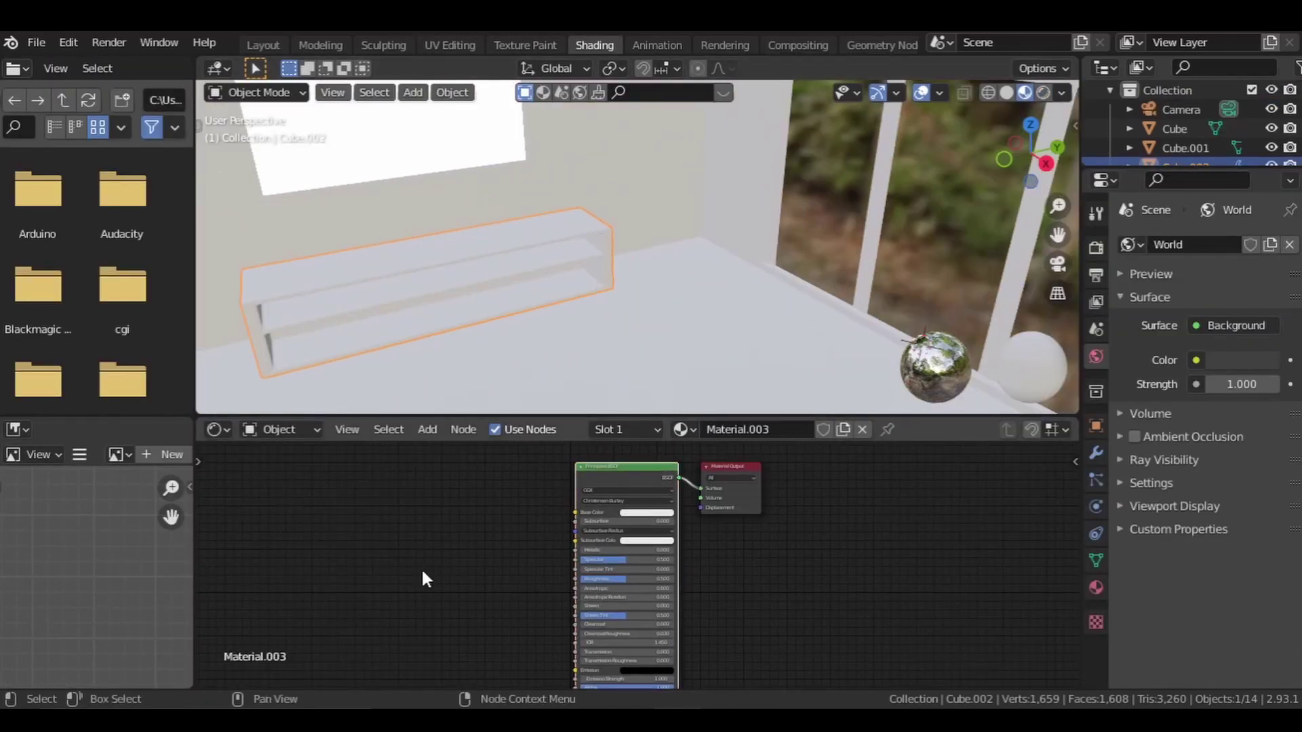
Add a Wave Texture node to the stand's material and place it beside the Principled BSDF, leaving space between them
key("F3")
type("wave")
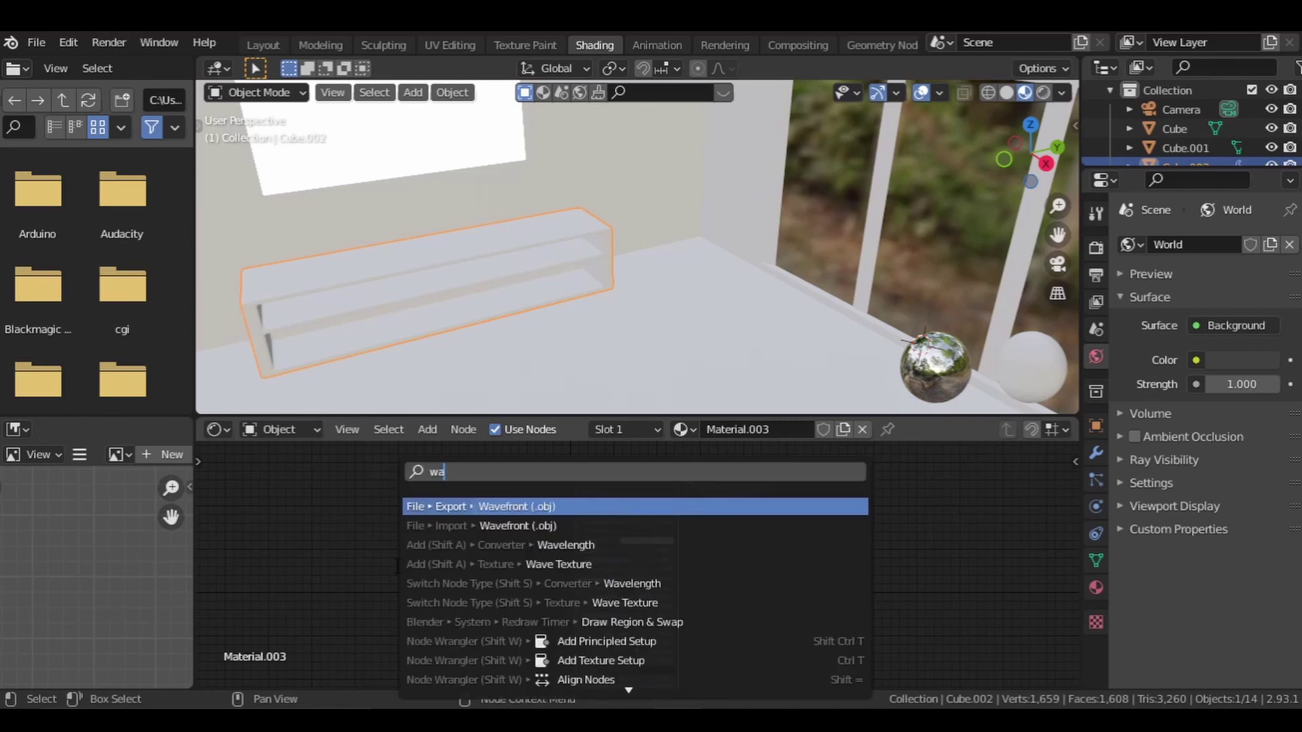
left_click(556, 564)
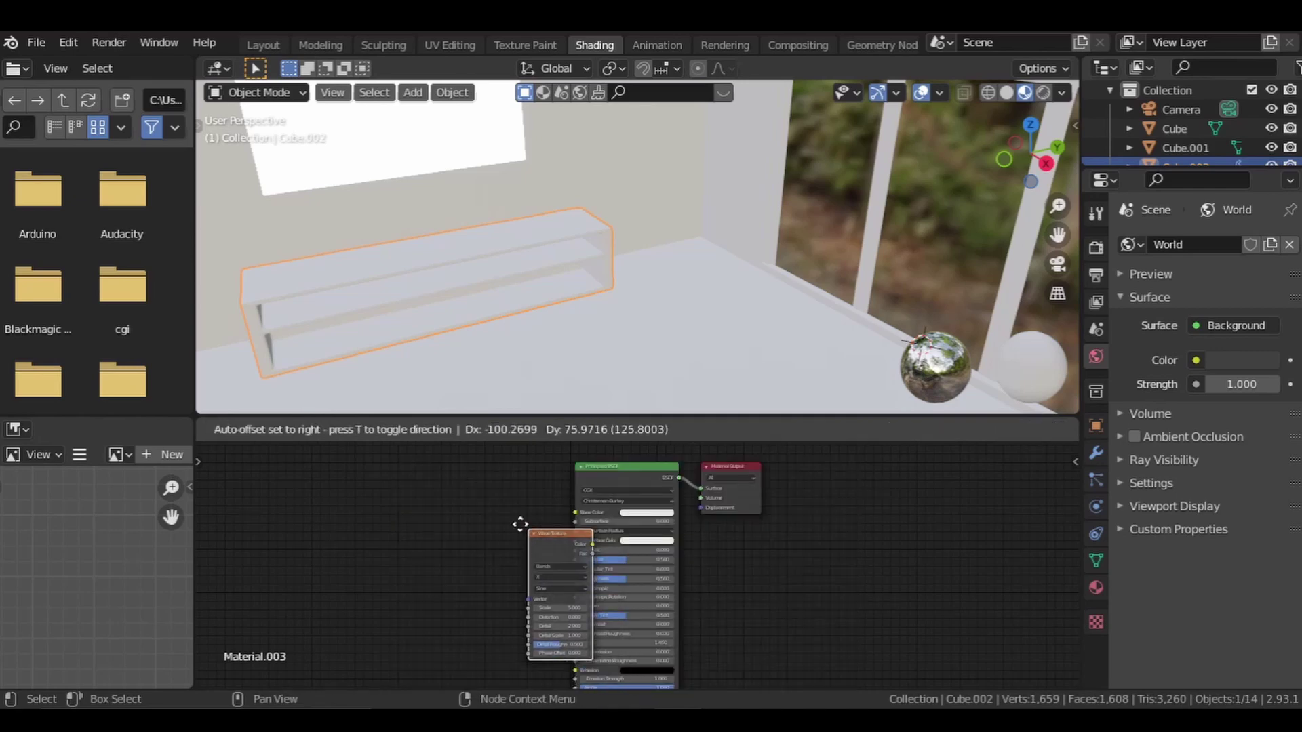
left_click(467, 524)
left_click_drag(515, 499, 385, 501)
Add a ColorRamp node, feed the Wave Texture's Fac into it, and connect its Color to the Principled BSDF's Base Color
key("F3")
type("colo")
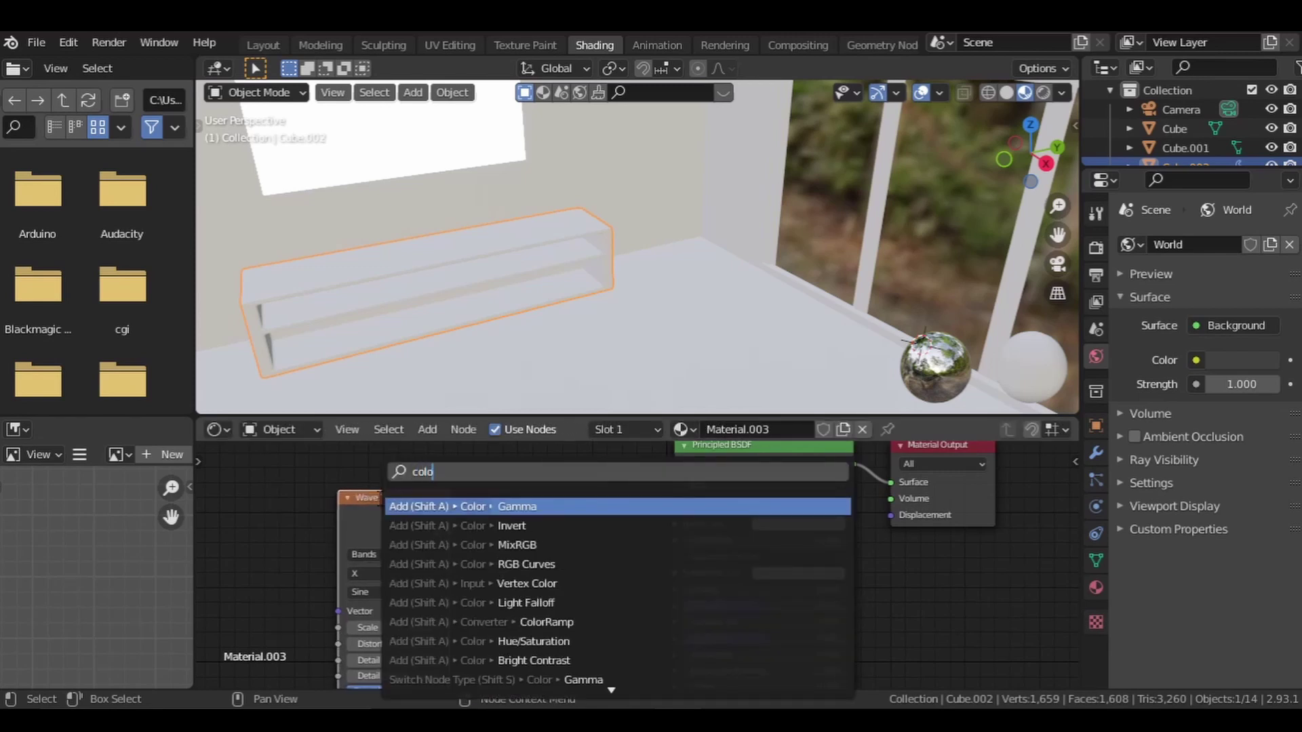
left_click(546, 622)
left_click(464, 486)
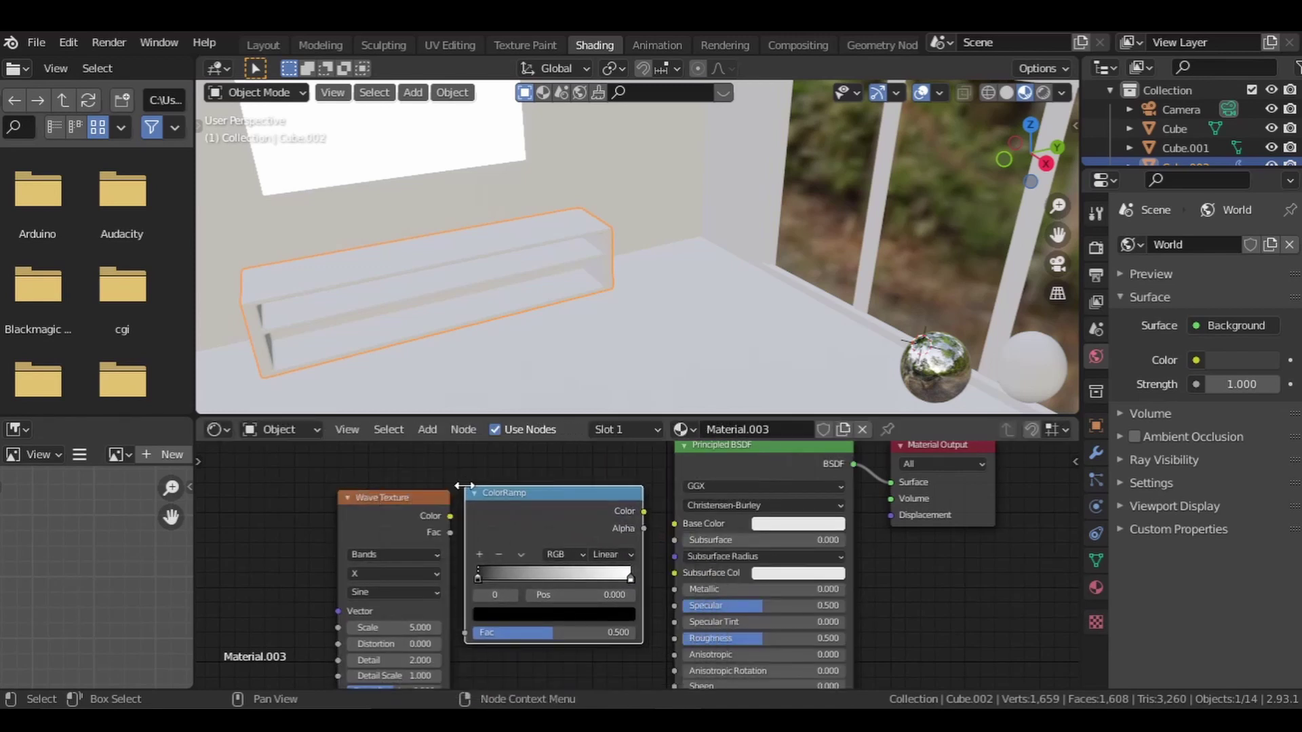
left_click_drag(396, 503, 465, 633)
left_click_drag(643, 511, 674, 524)
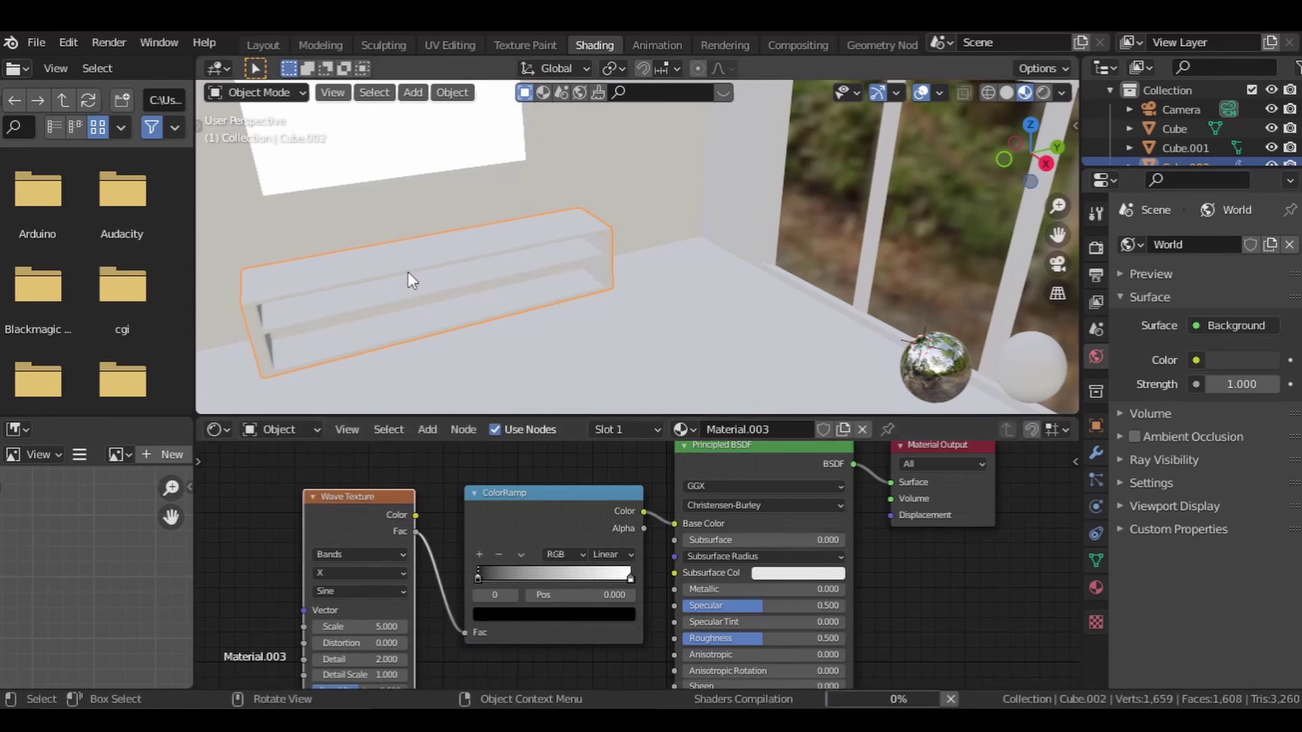
middle_click_drag(417, 311, 594, 295)
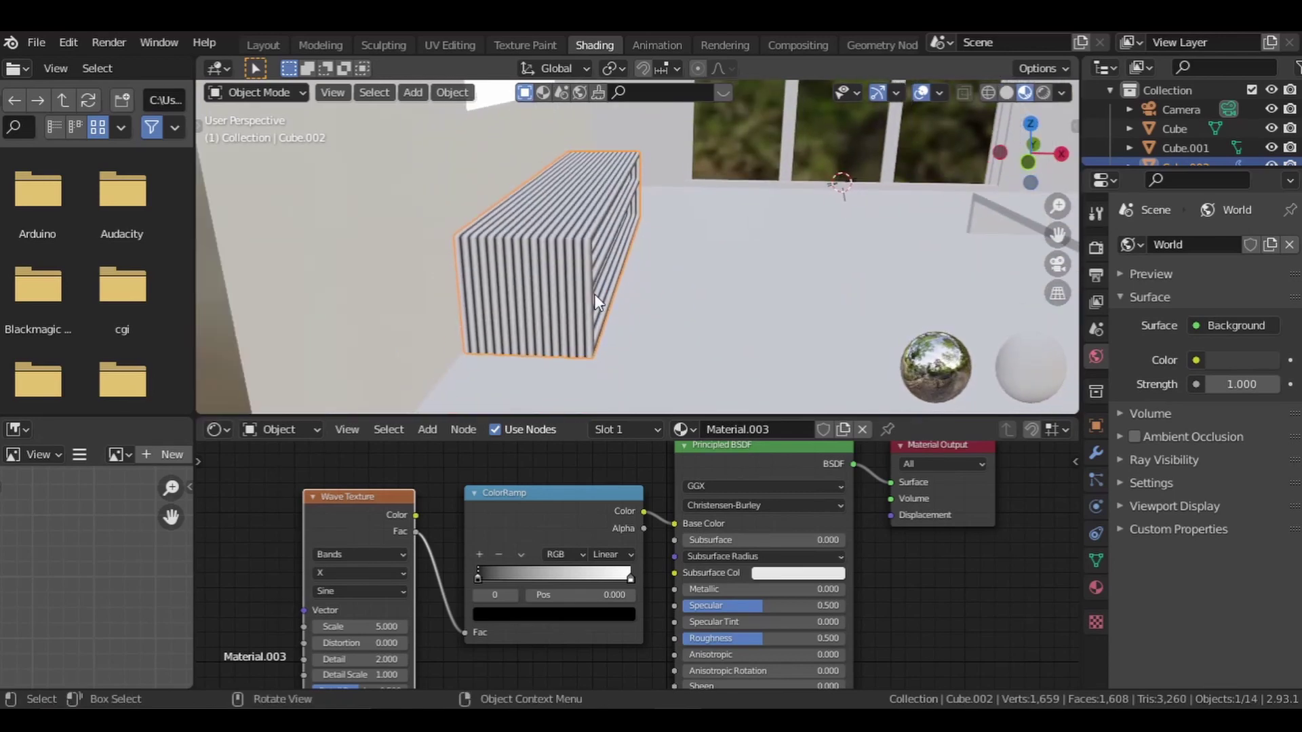
middle_click_drag(466, 580, 518, 471)
scroll(511, 558, "up", 3)
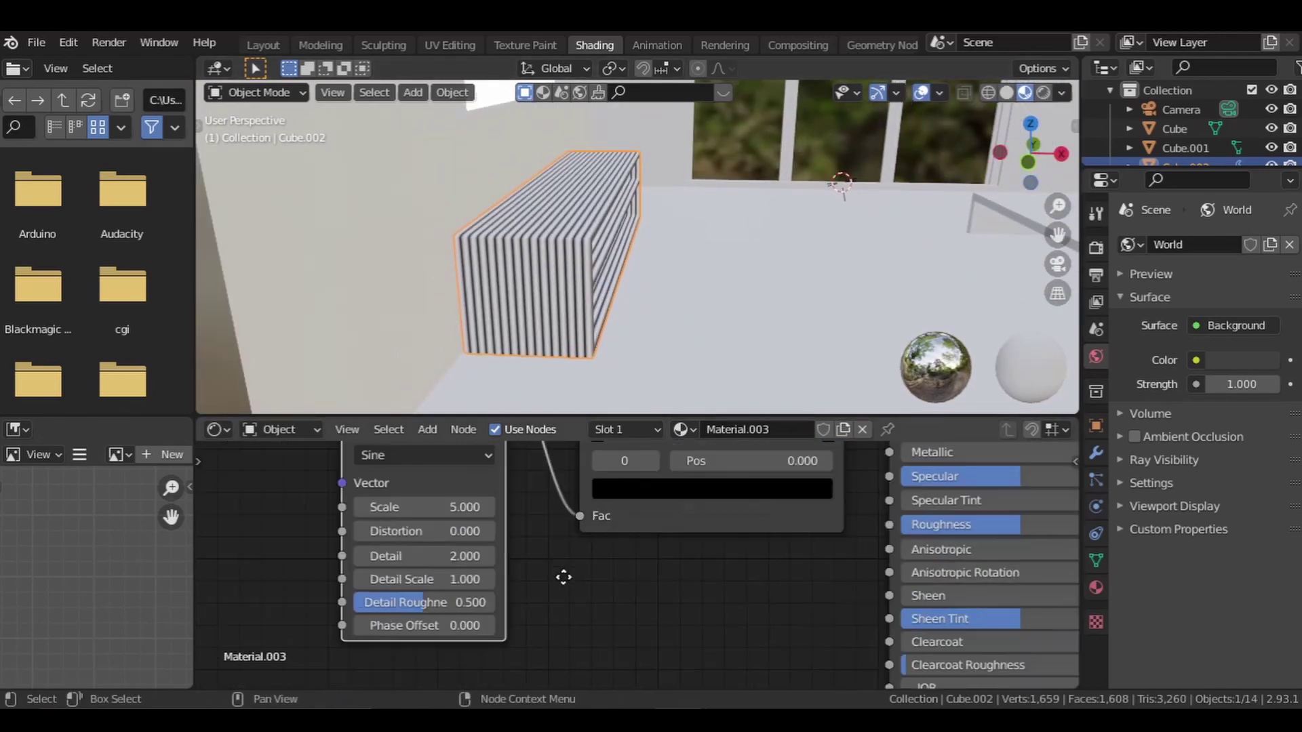
Set the stand material's Wave Texture to Distortion 17.1, Scale 20 and Detail 16
left_click_drag(448, 535, 513, 535)
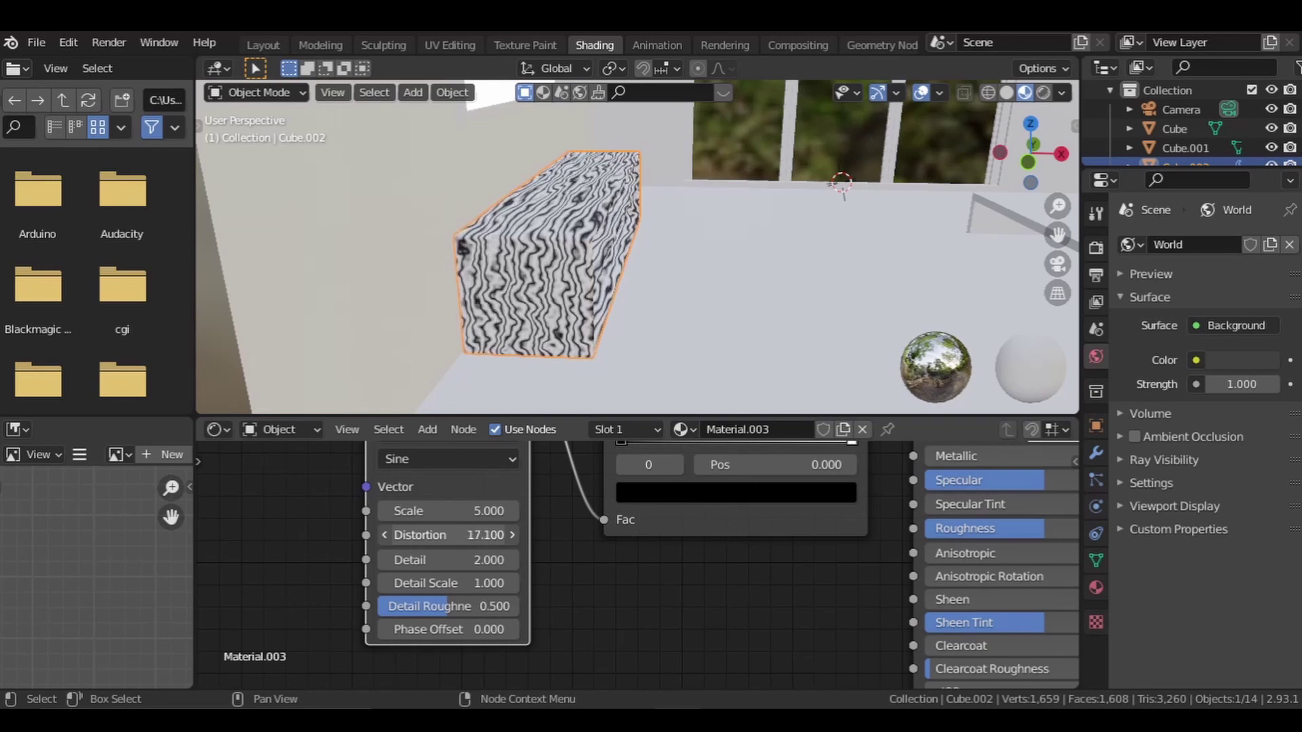
left_click(453, 512)
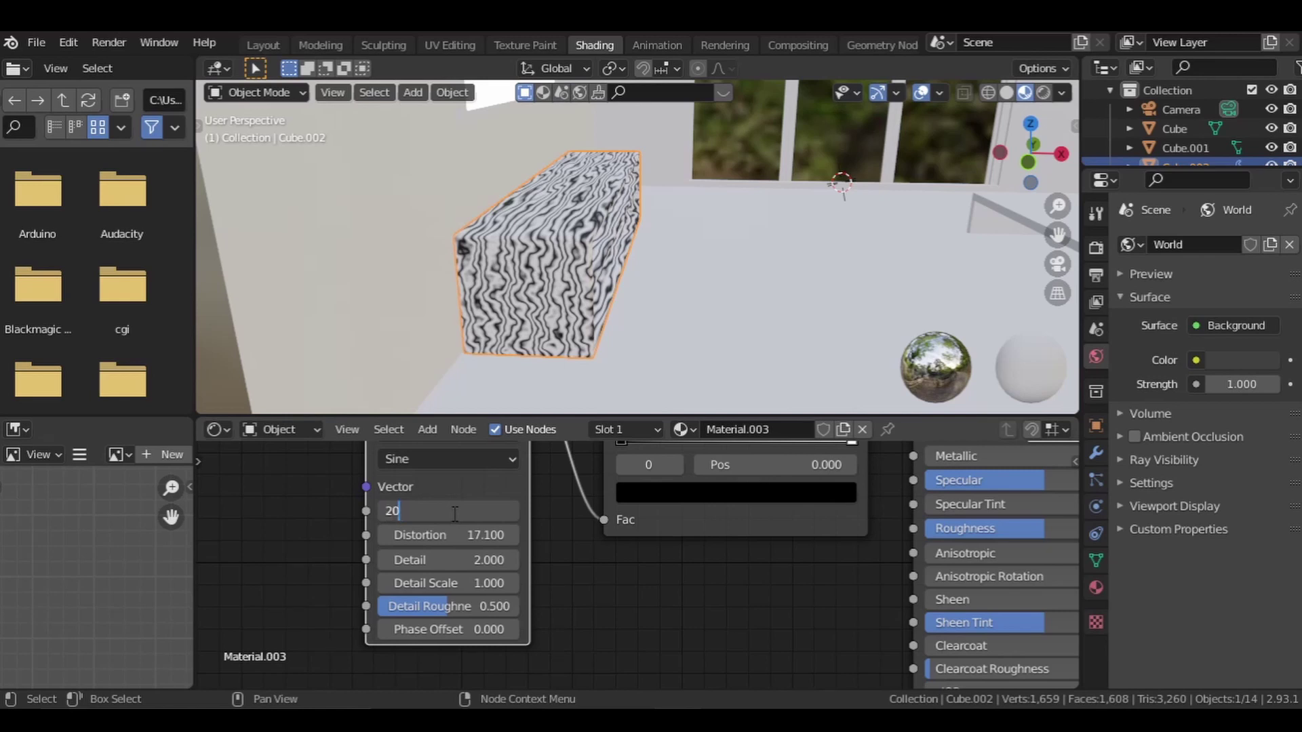
type("20")
key("Return")
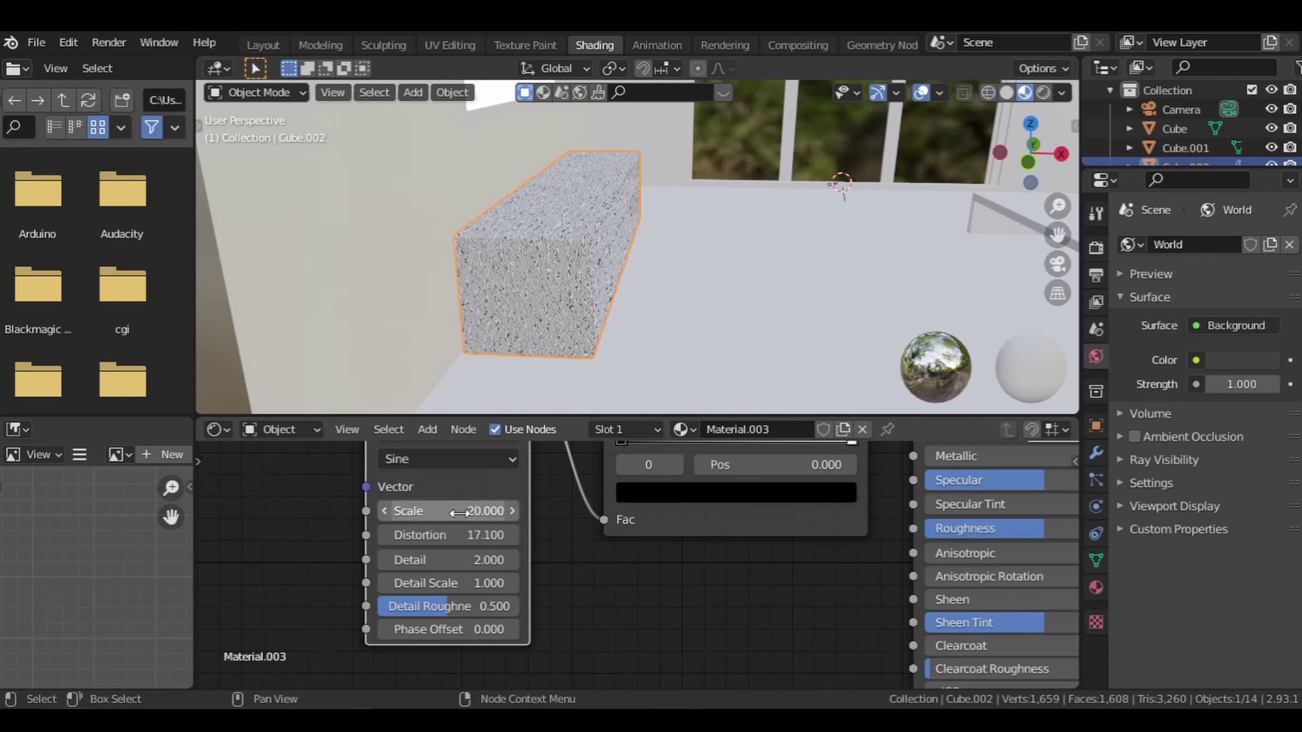
middle_click_drag(649, 591, 525, 596)
left_click_drag(324, 565, 475, 565)
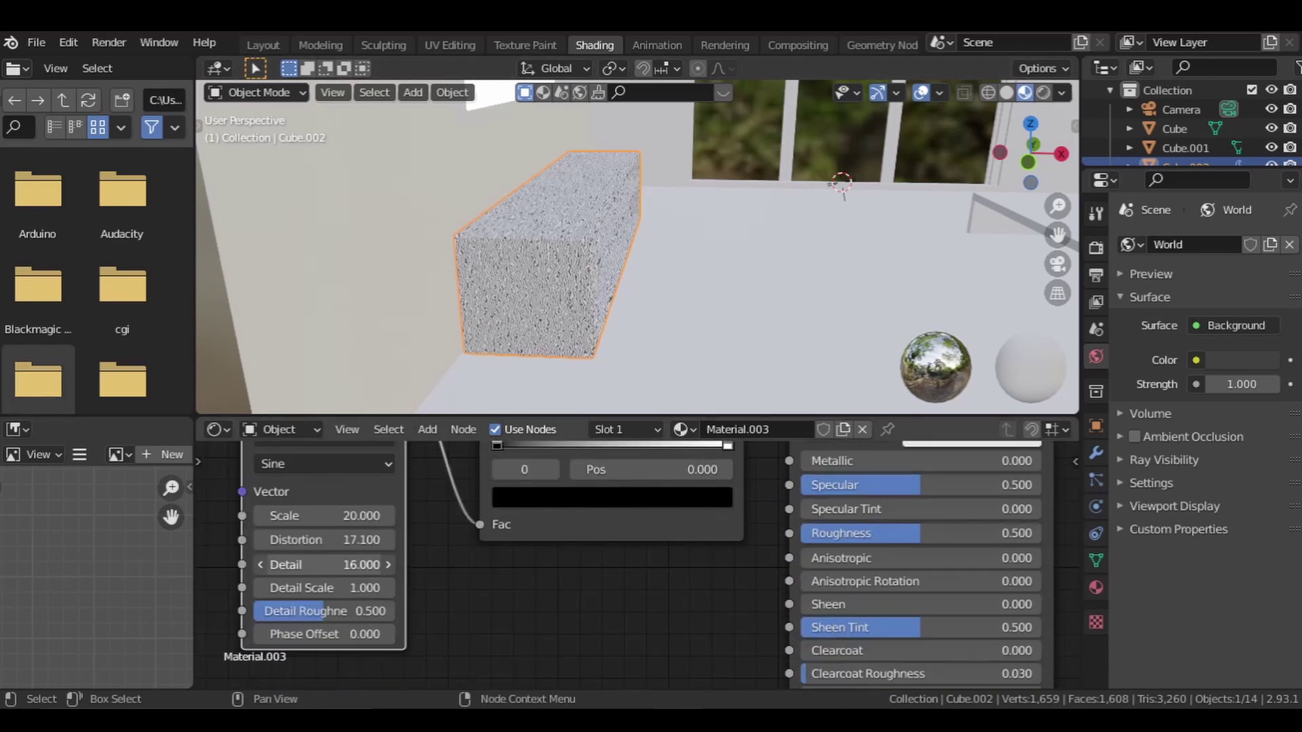
Colour the first ColorRamp stop dark brown, with hue 0.056, saturation about 0.84 and value about 0.17
middle_click_drag(609, 604, 564, 697)
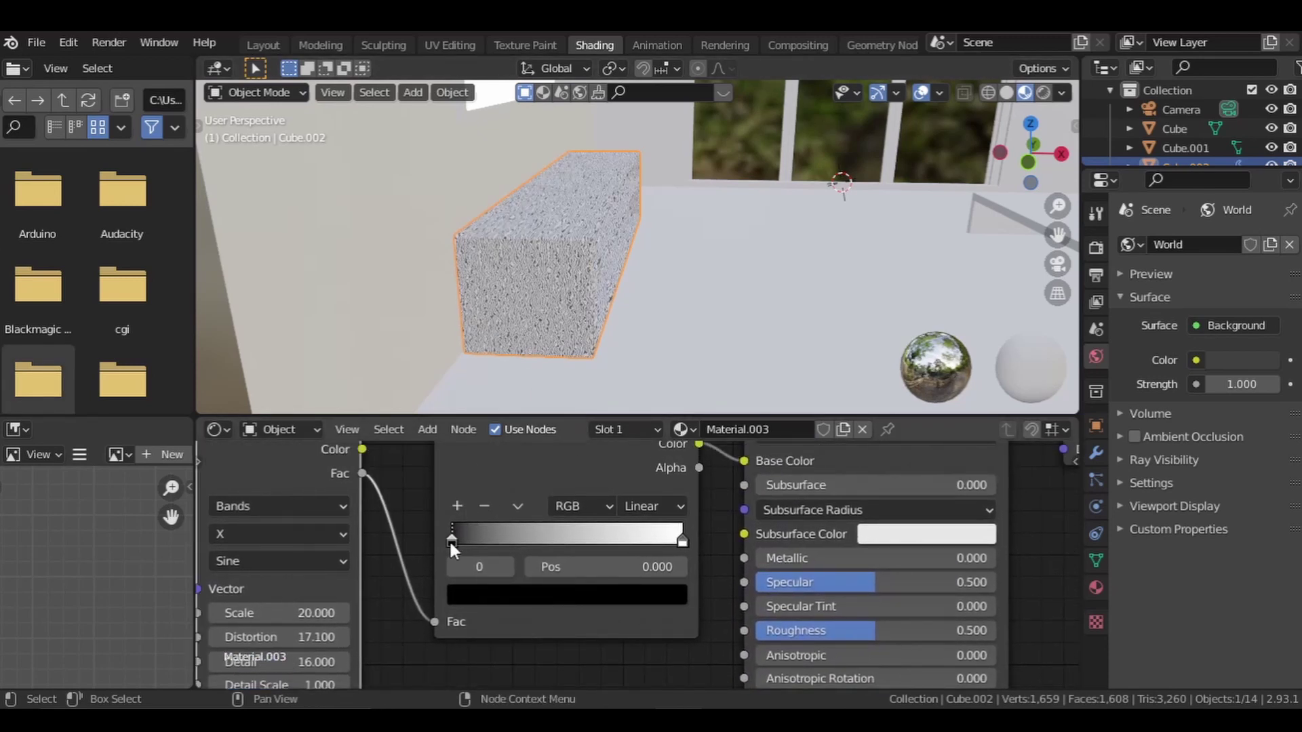
left_click(505, 597)
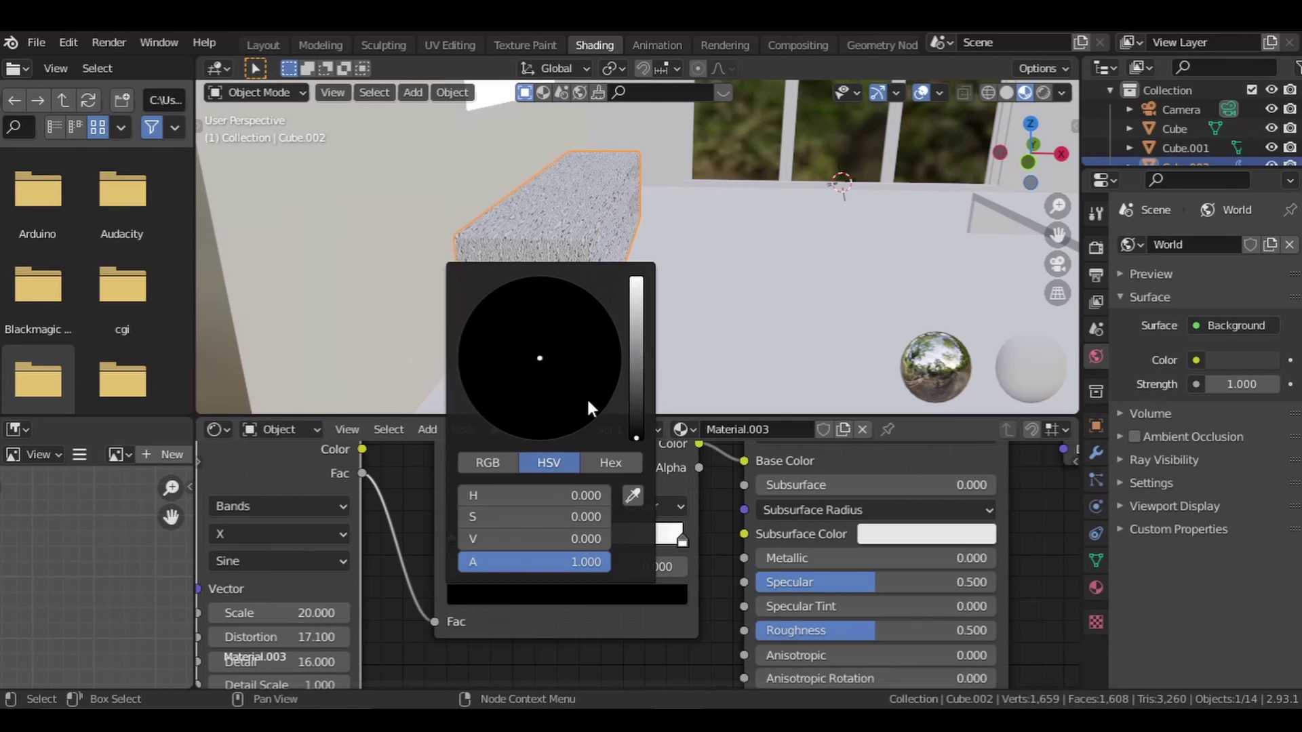
left_click_drag(629, 331, 636, 278)
left_click_drag(535, 367, 520, 398)
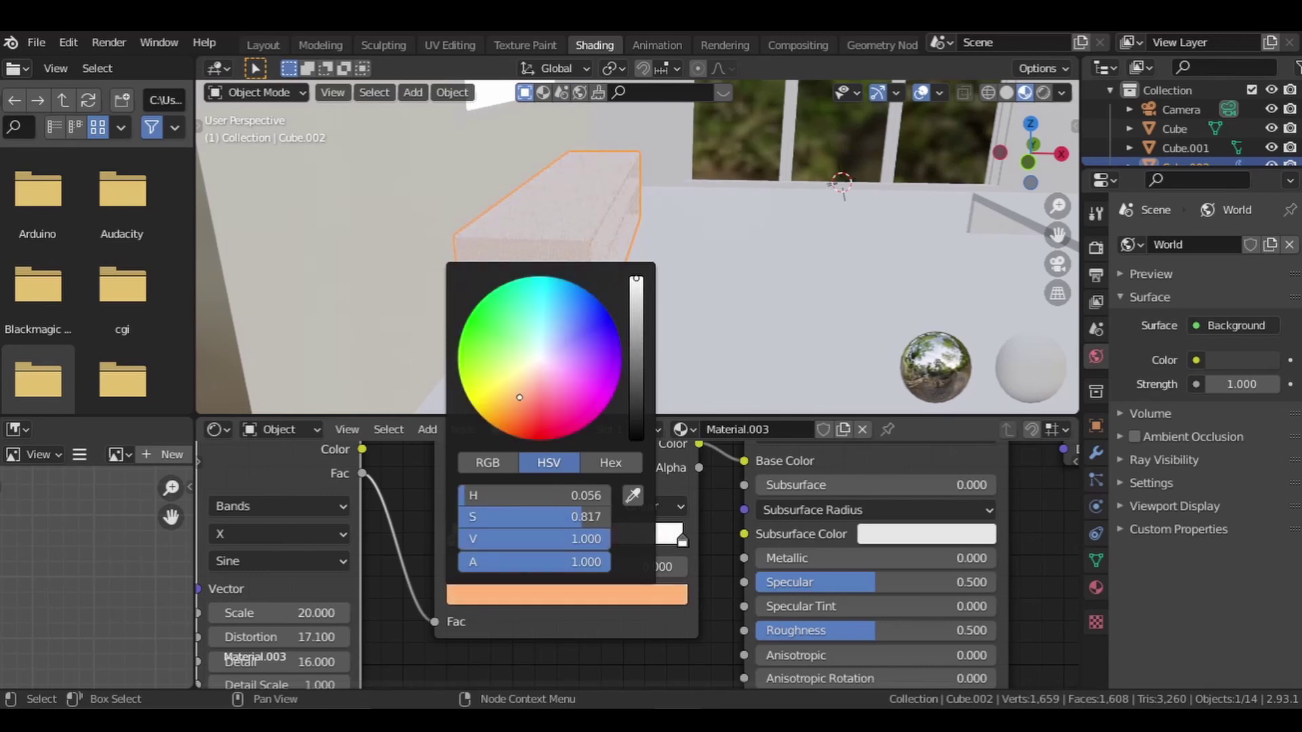
left_click_drag(636, 280, 636, 368)
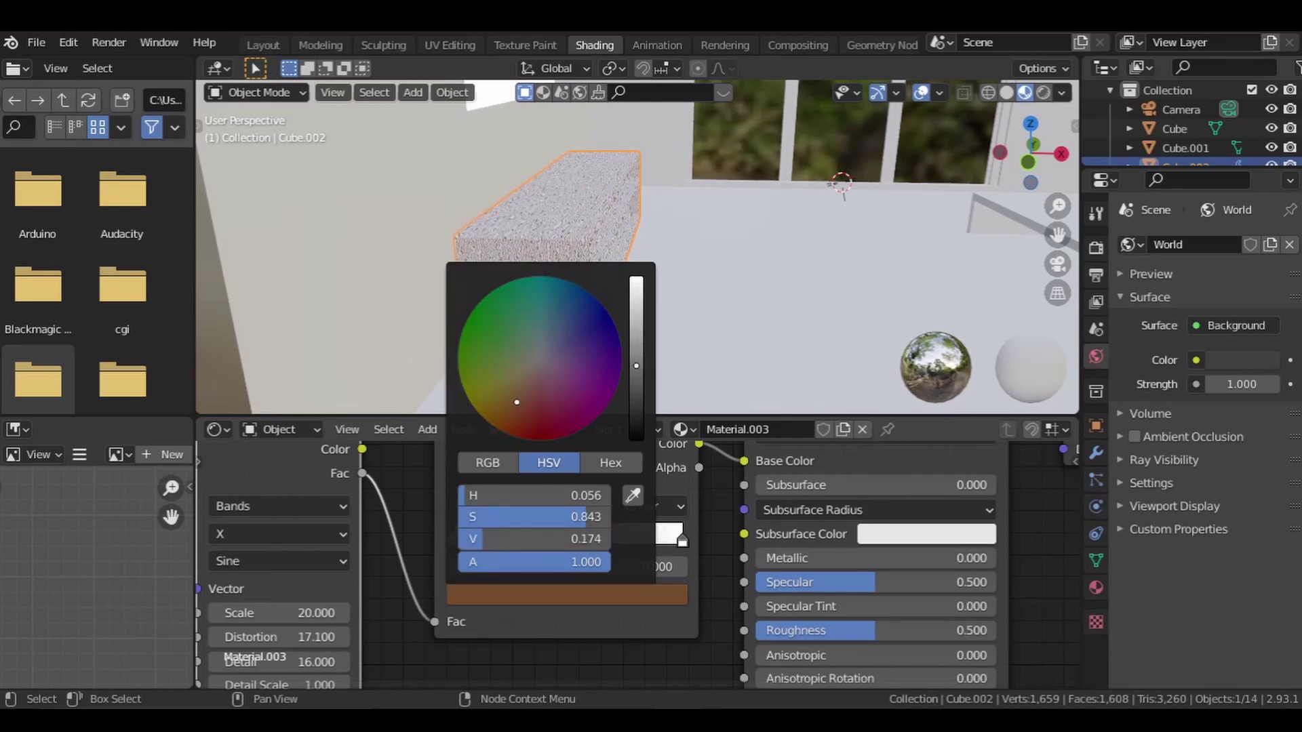
Colour the second ColorRamp stop light orange and brighten the first stop's brown to a value of about 0.27
left_click(680, 540)
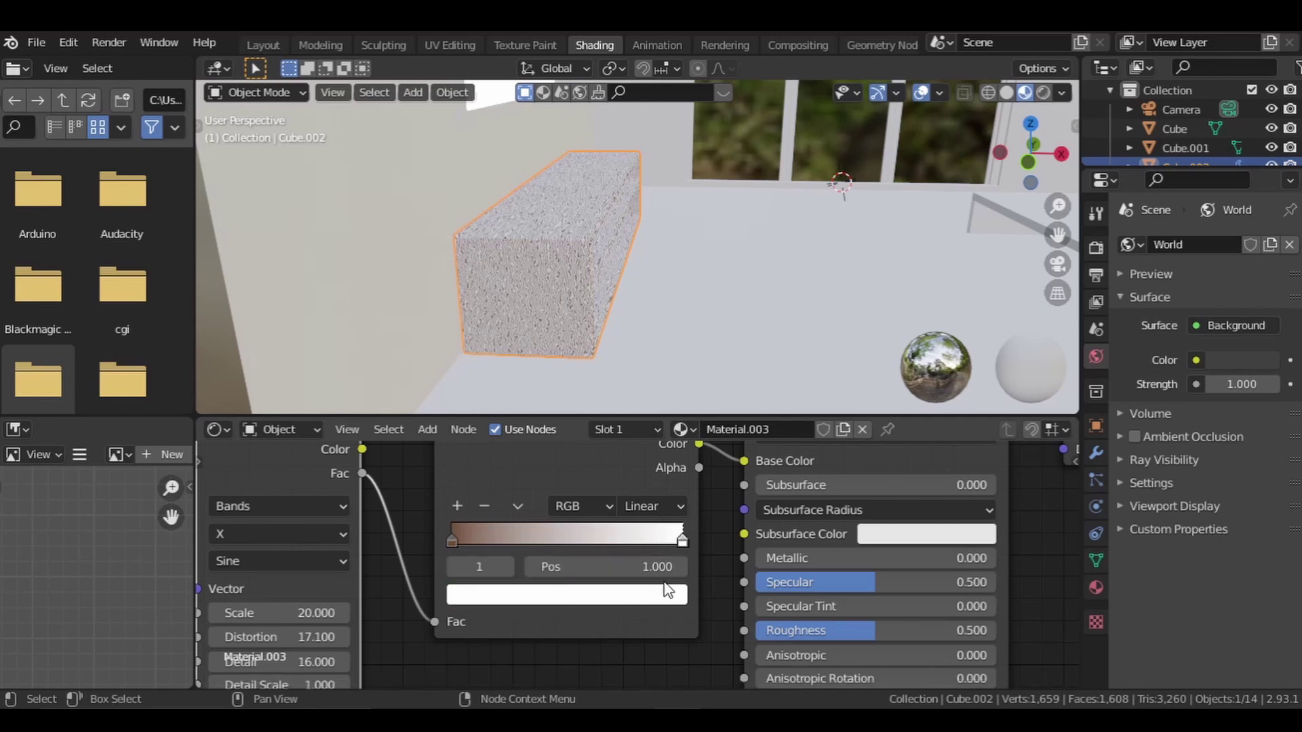
left_click(668, 595)
left_click_drag(534, 371, 525, 386)
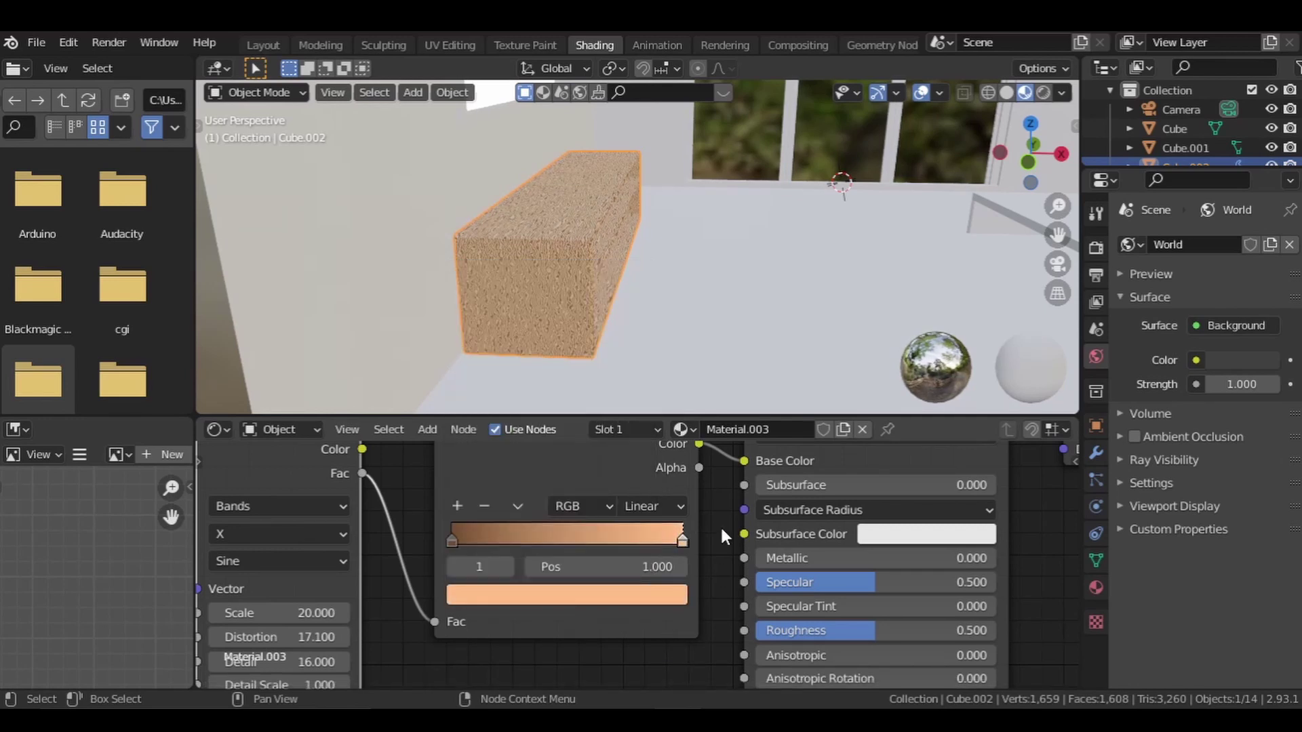
left_click(451, 540)
left_click(524, 594)
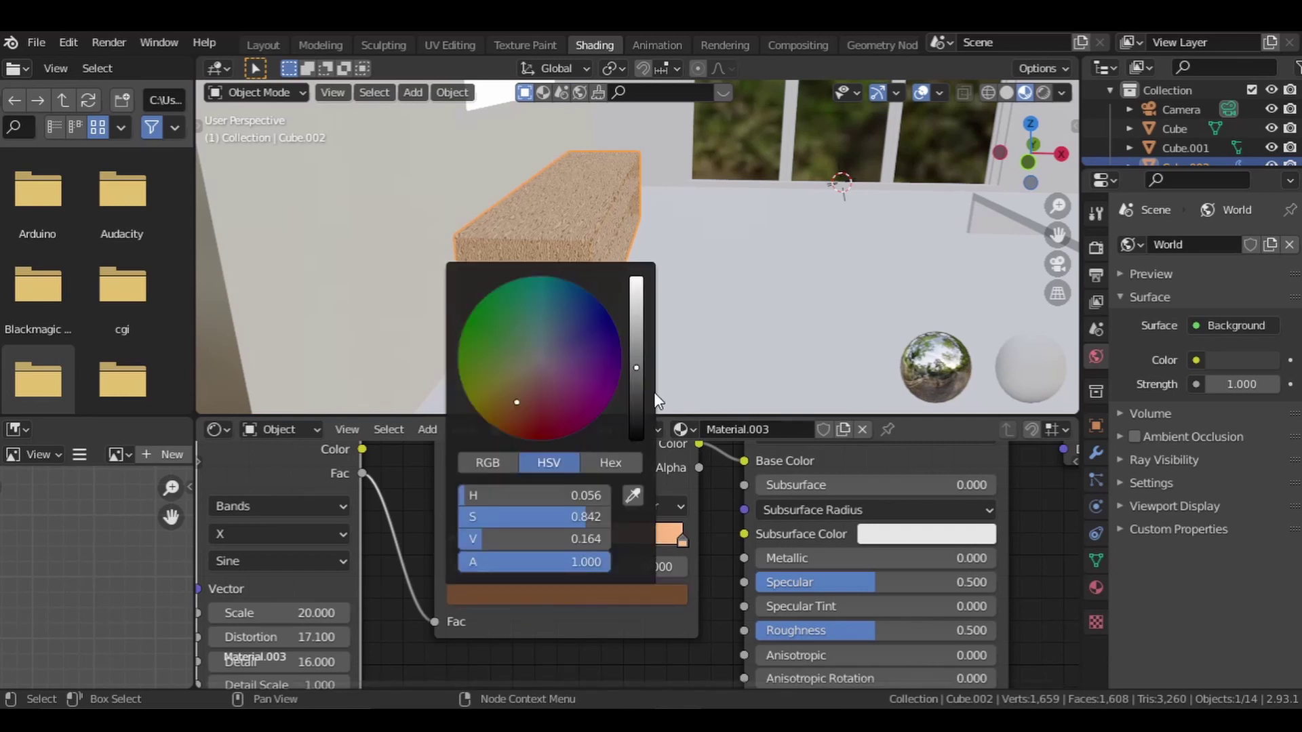
left_click_drag(640, 366, 636, 354)
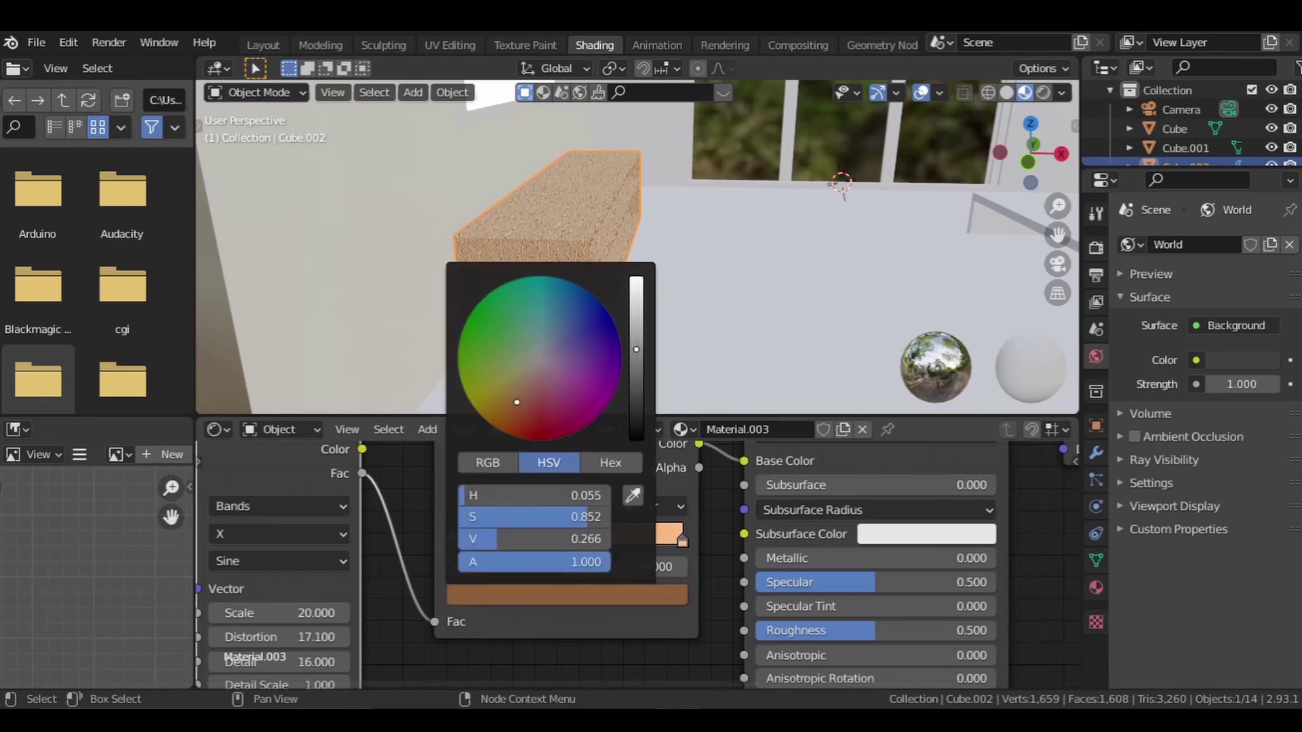
Assign the TV stand's wood material, Material.003, to the table
middle_click_drag(804, 209, 681, 311)
left_click(681, 311)
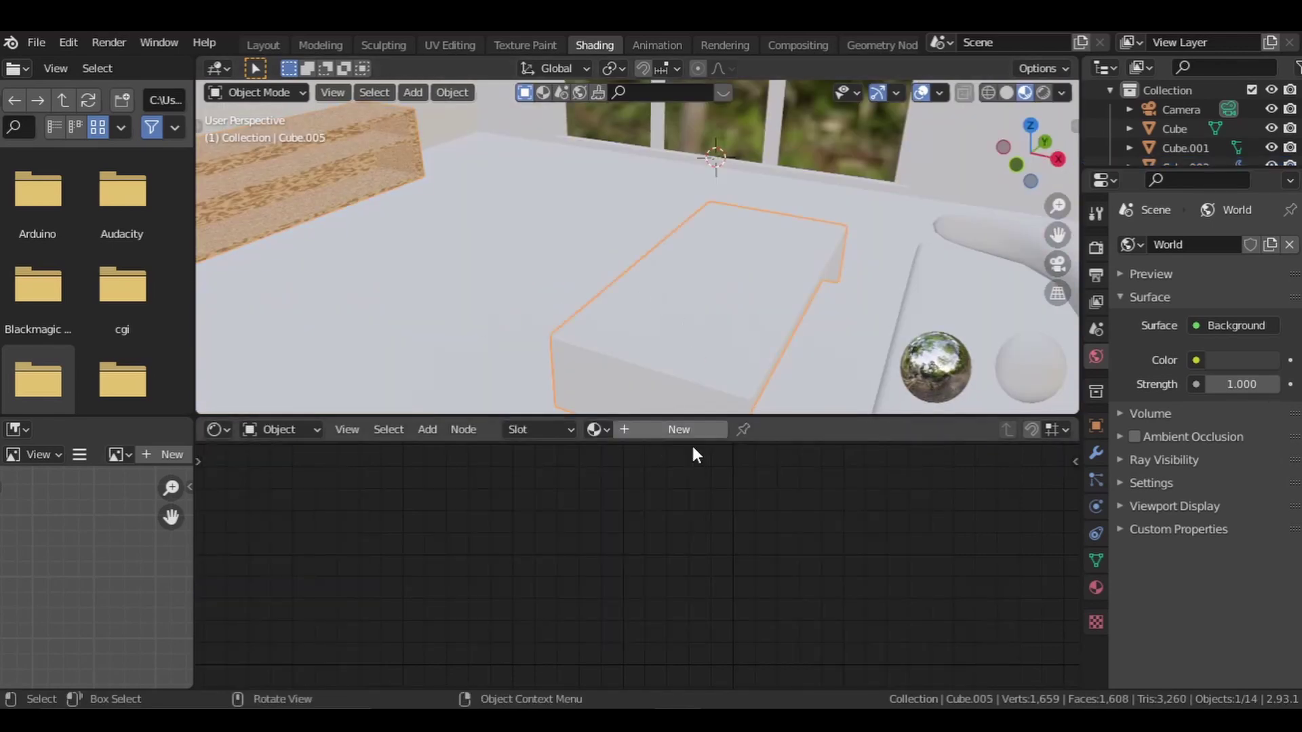
left_click(596, 429)
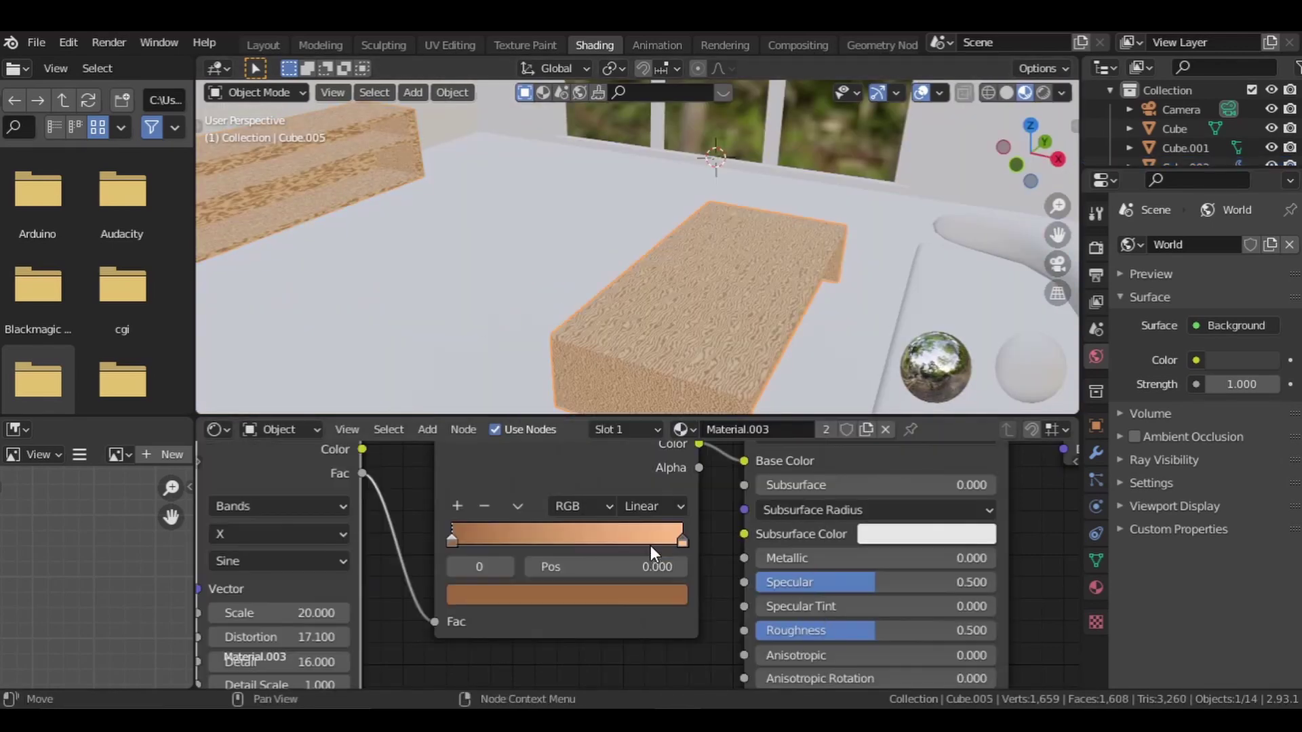
left_click(647, 549)
Create a new material for the sofa's backrest and armrests and set its Base Color to black
scroll(649, 345, "down", 2)
middle_click_drag(739, 342, 777, 343)
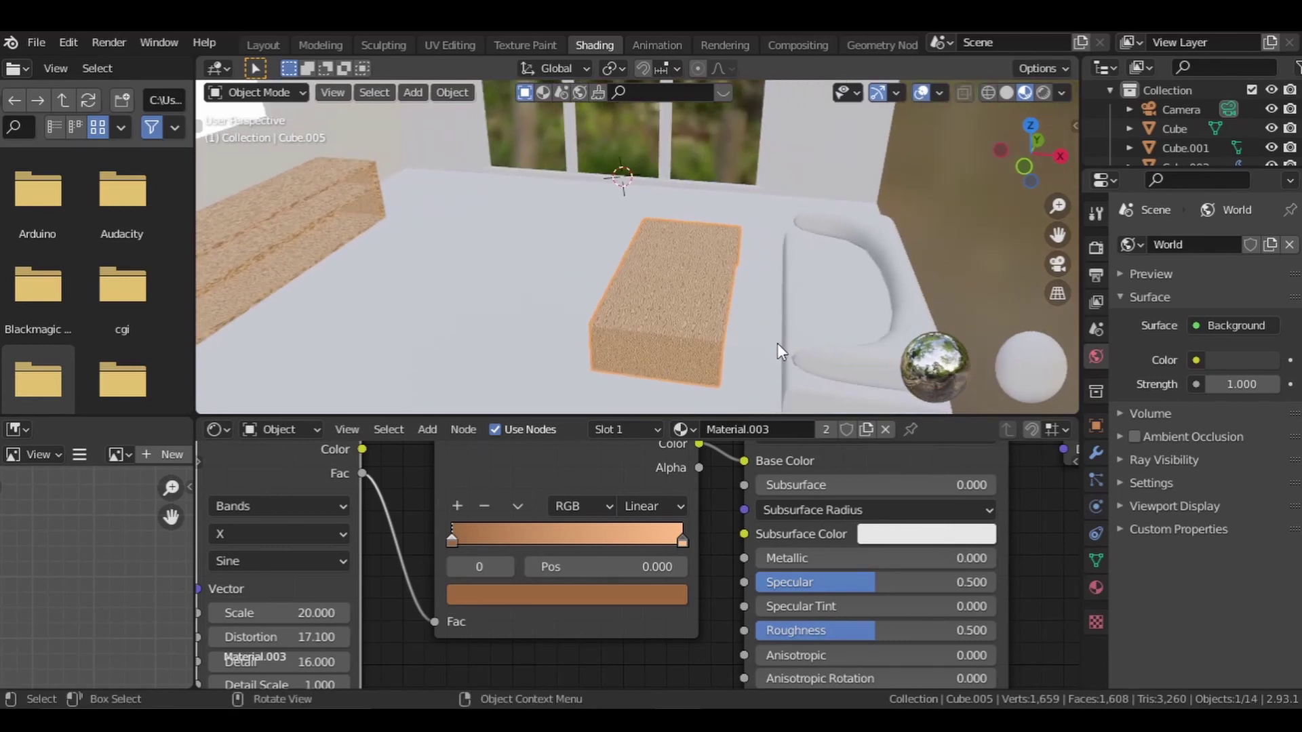
middle_click_drag(645, 316, 475, 298, "shift")
left_click(645, 301)
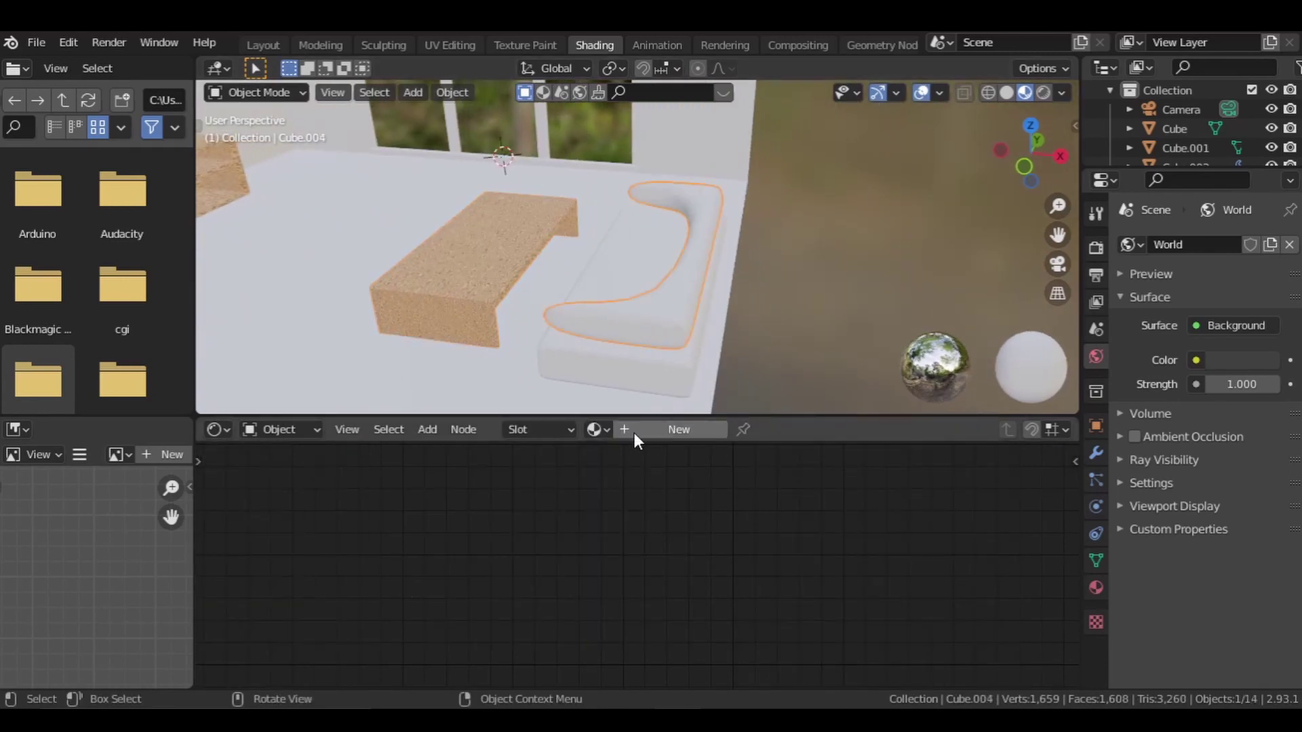
left_click(651, 434)
key("Home")
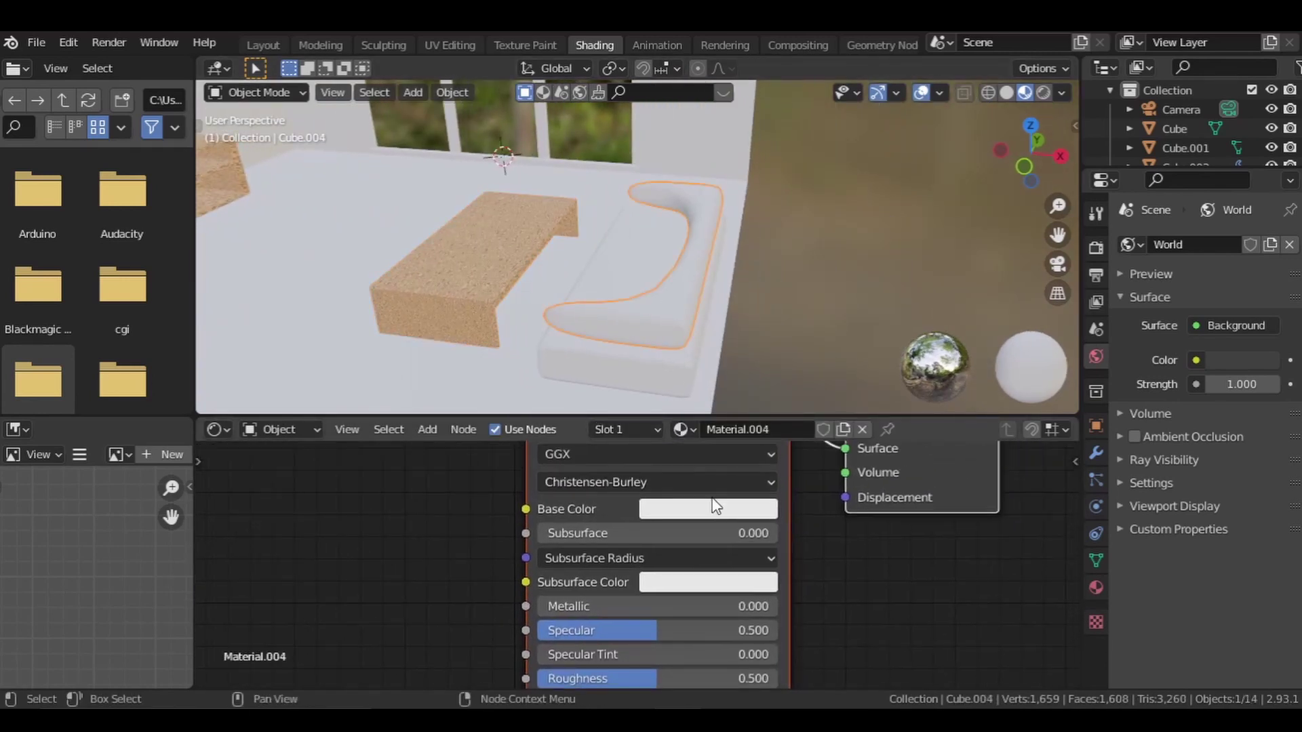
left_click(716, 509)
left_click_drag(830, 307, 829, 351)
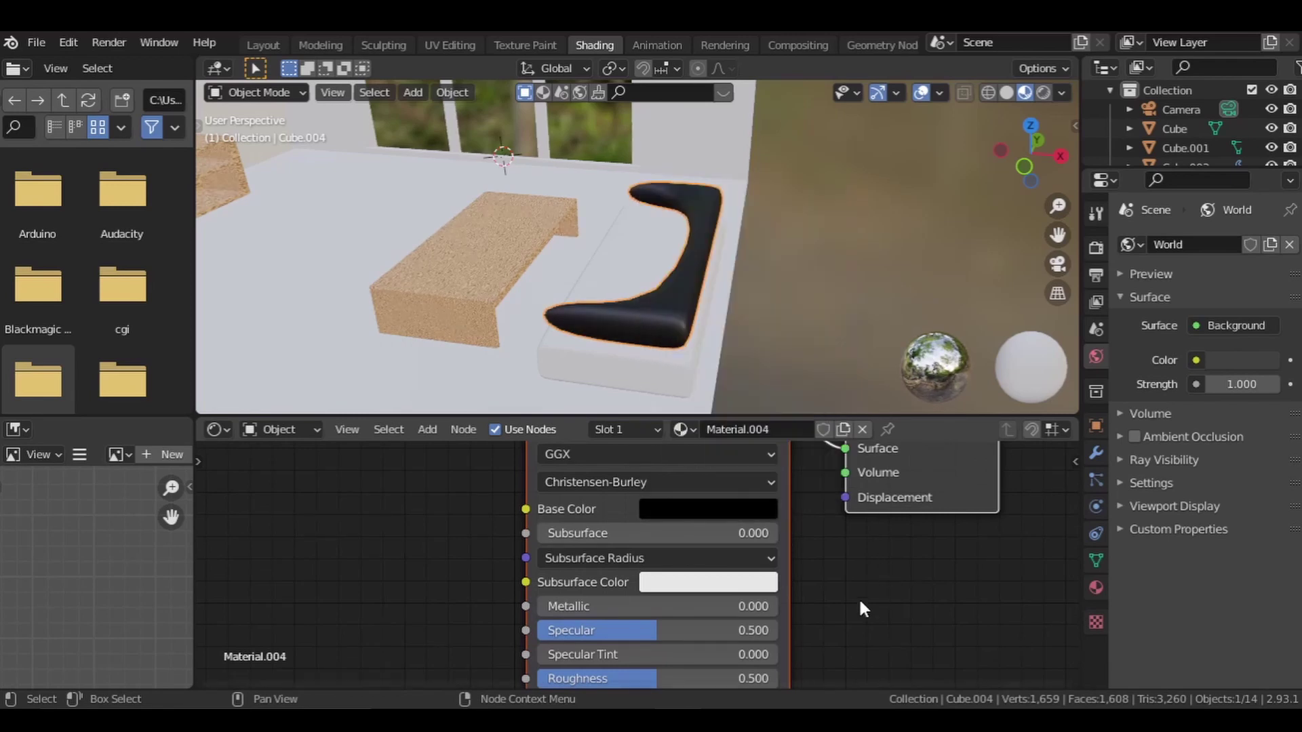
Lower the black sofa material's Roughness to about 0.209 and assign the same material to the sofa's seat
middle_click_drag(819, 591, 807, 470)
left_click_drag(695, 558, 618, 557)
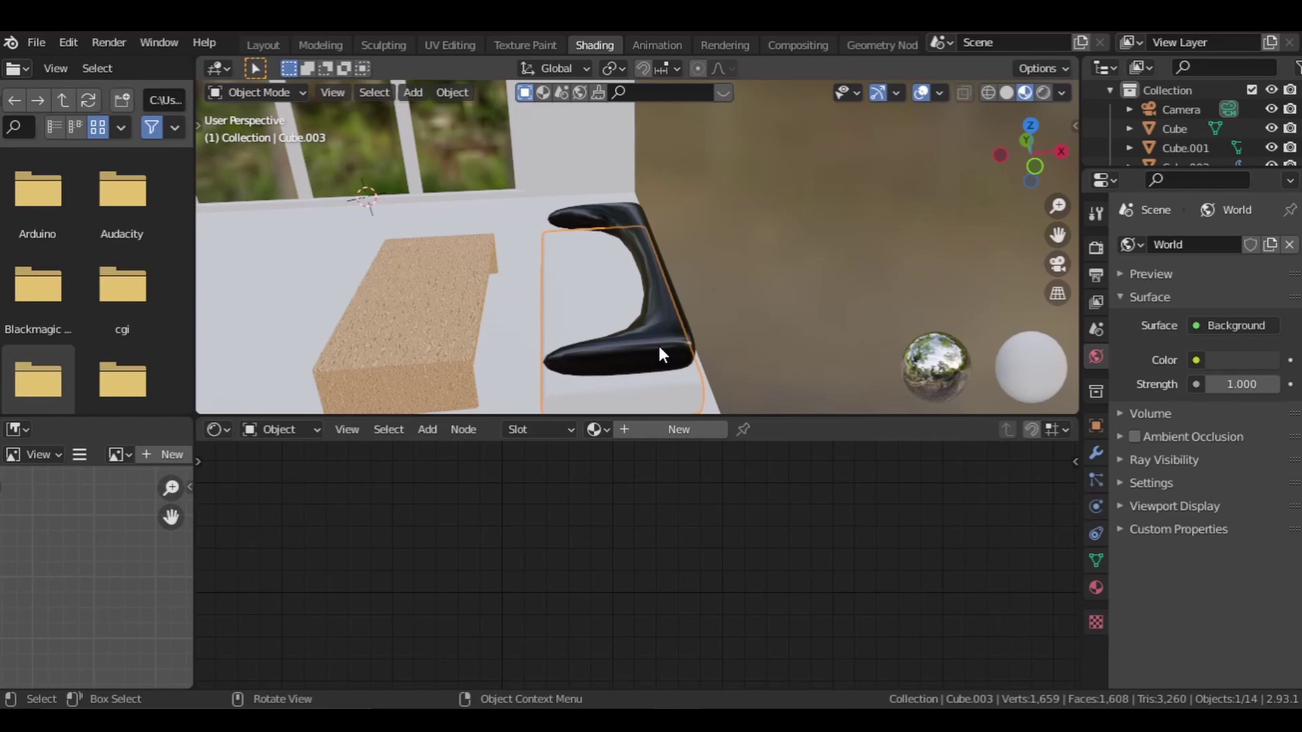
left_click(598, 430)
left_click(682, 569)
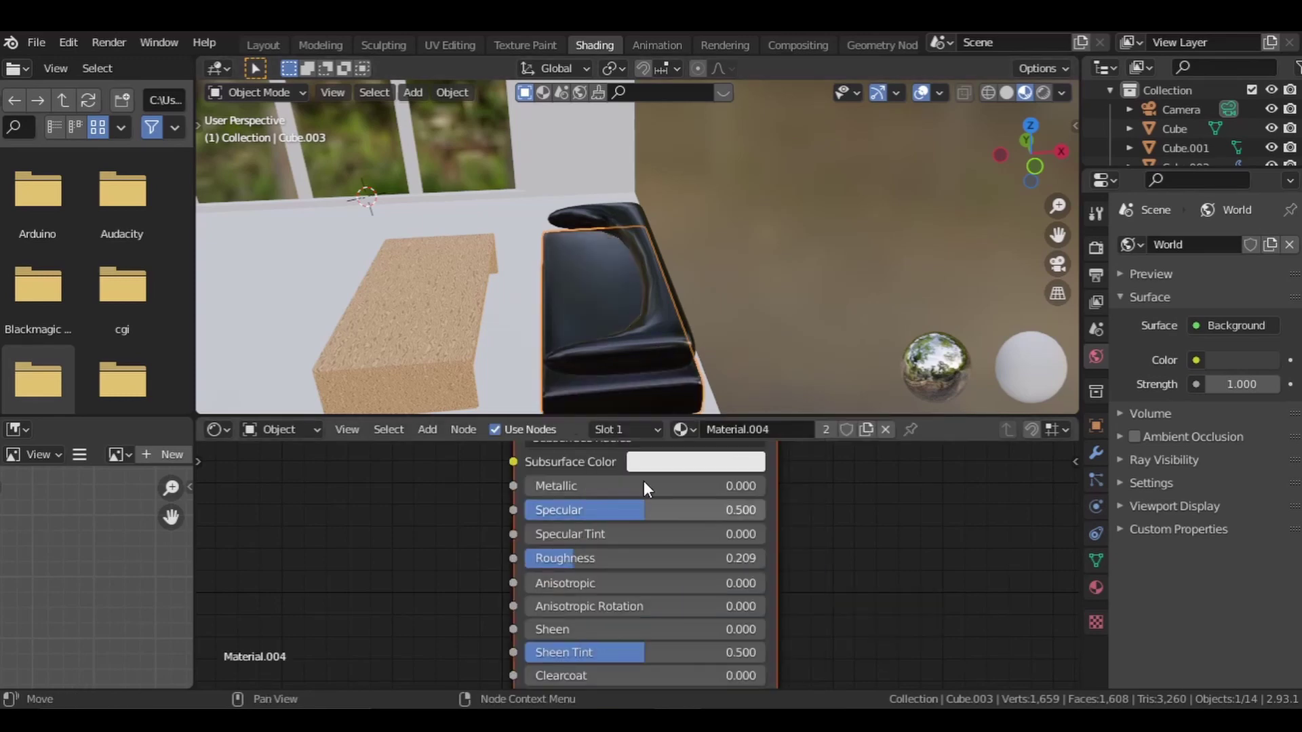
Select the round rug in the Layout workspace and give it a new material with a red Base Color in the Shading workspace
middle_click_drag(628, 313, 447, 318)
left_click(263, 45)
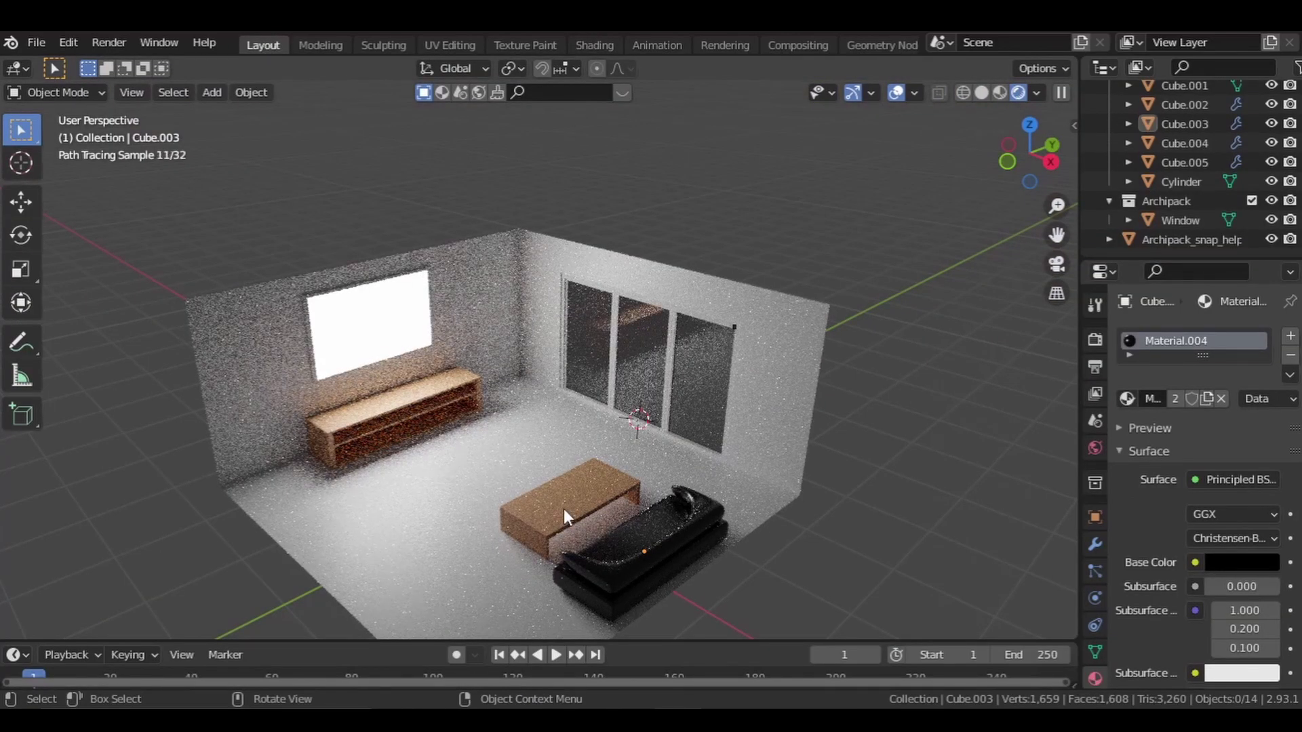
middle_click_drag(563, 508, 515, 505)
left_click(483, 497)
left_click(495, 499)
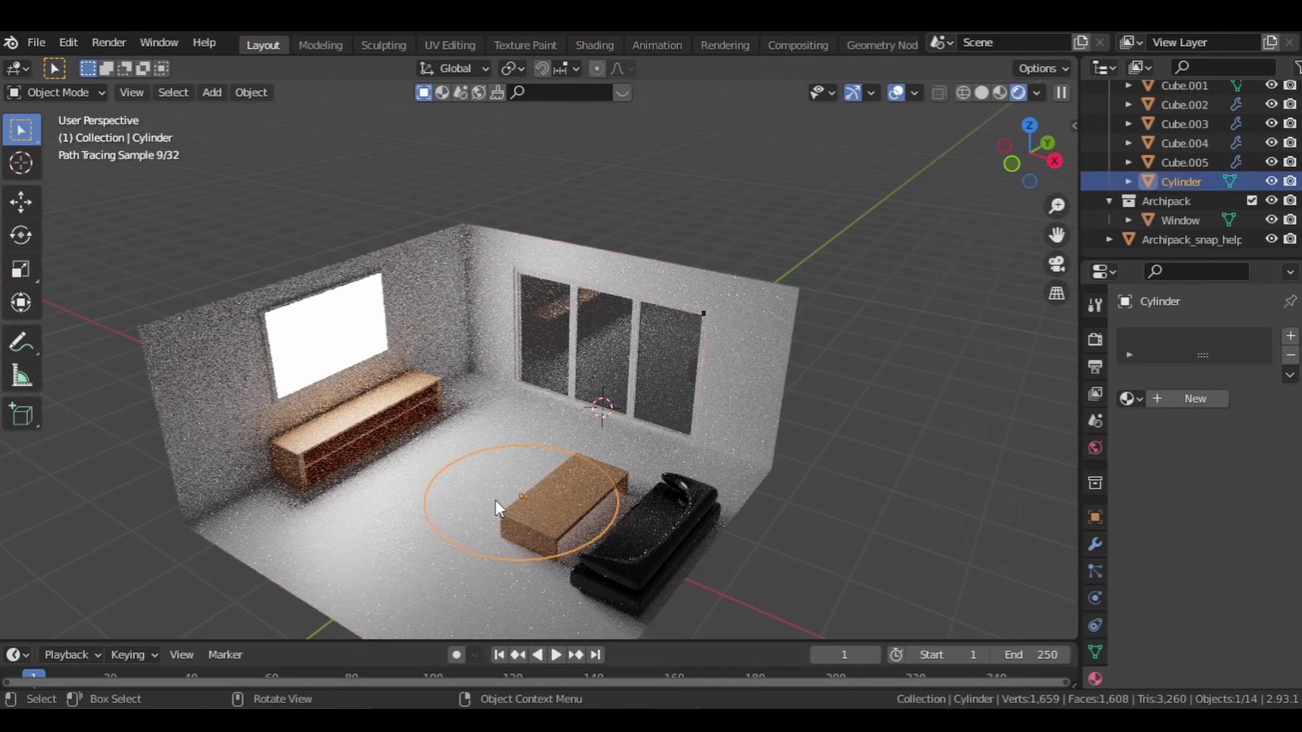
left_click(618, 46)
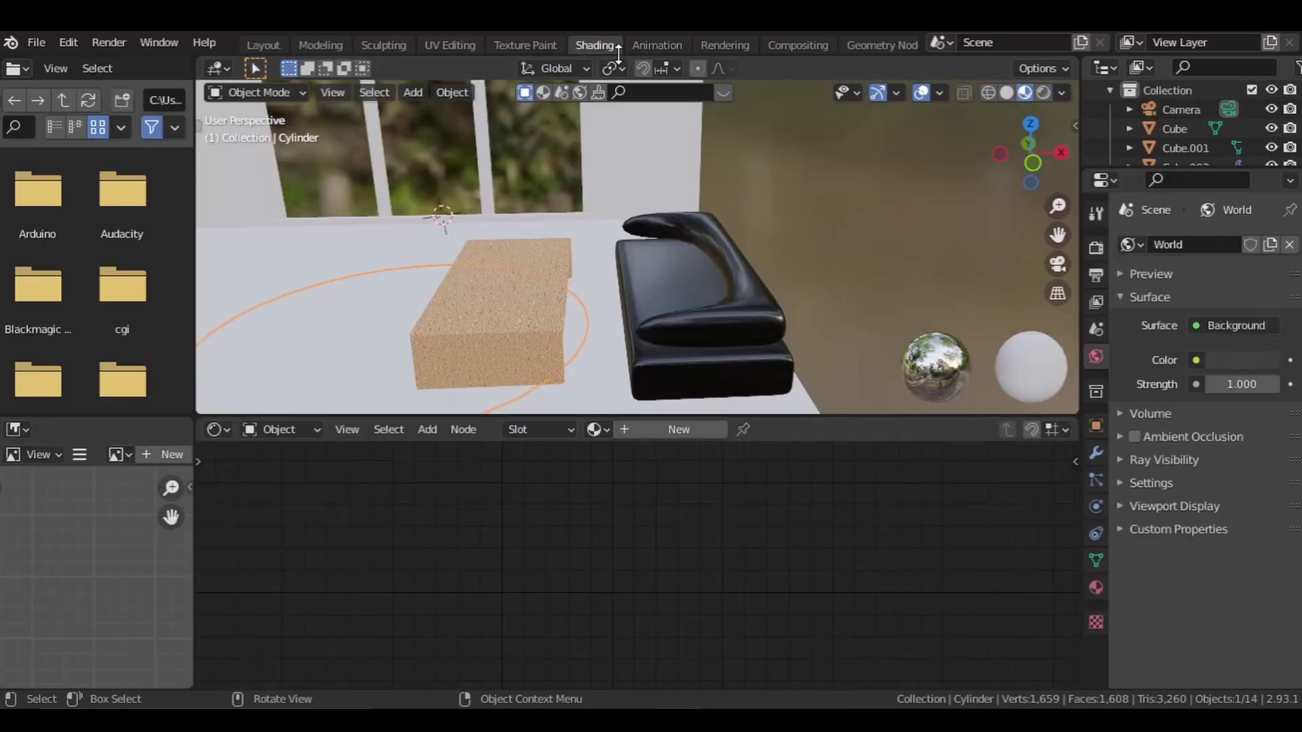
left_click(705, 429)
middle_click_drag(794, 522, 799, 614)
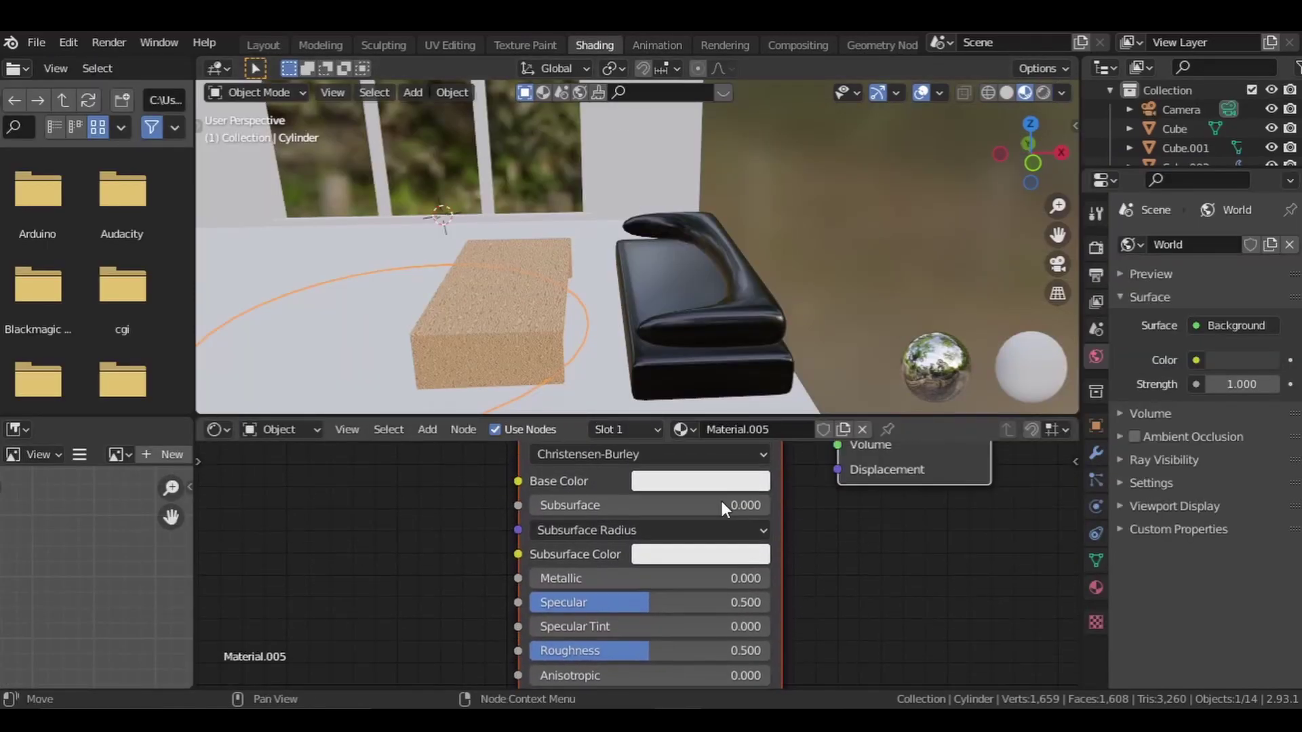
left_click(718, 481)
left_click(722, 297)
Raise the rug along the Z axis until it lies just above the floor
key("g")
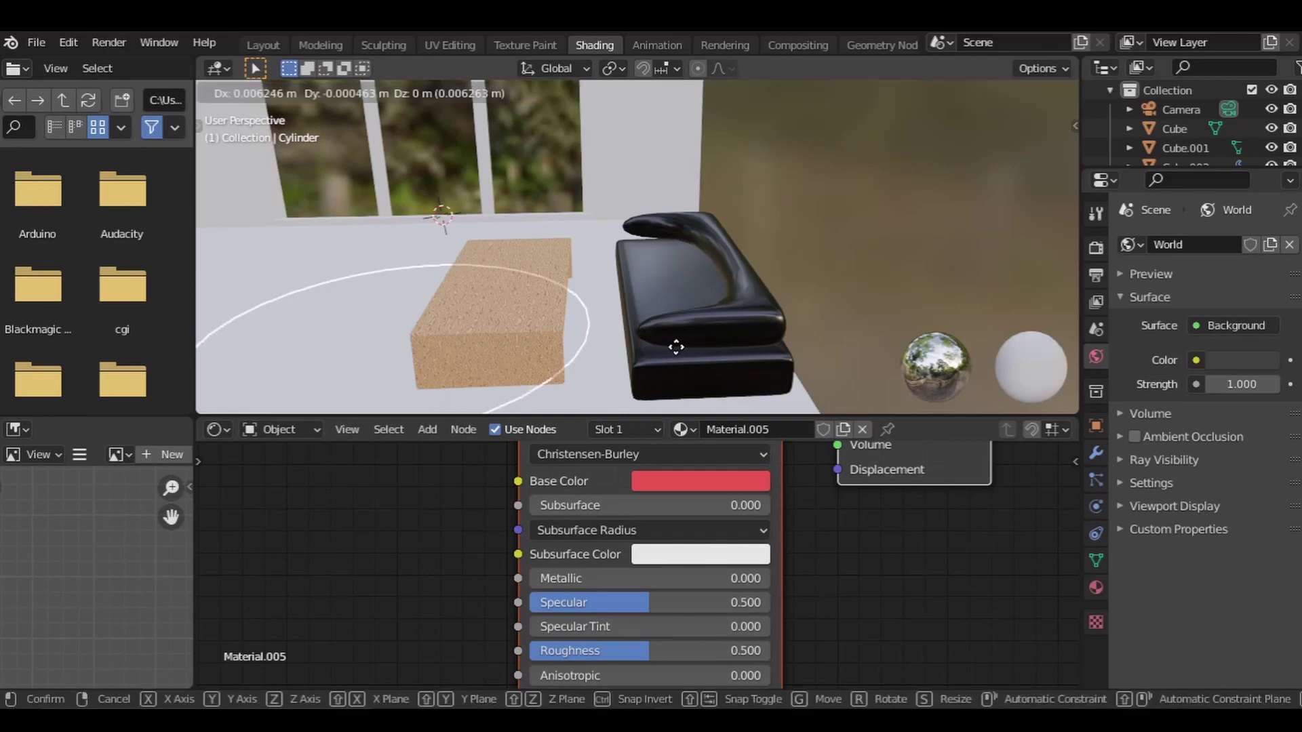
key("z")
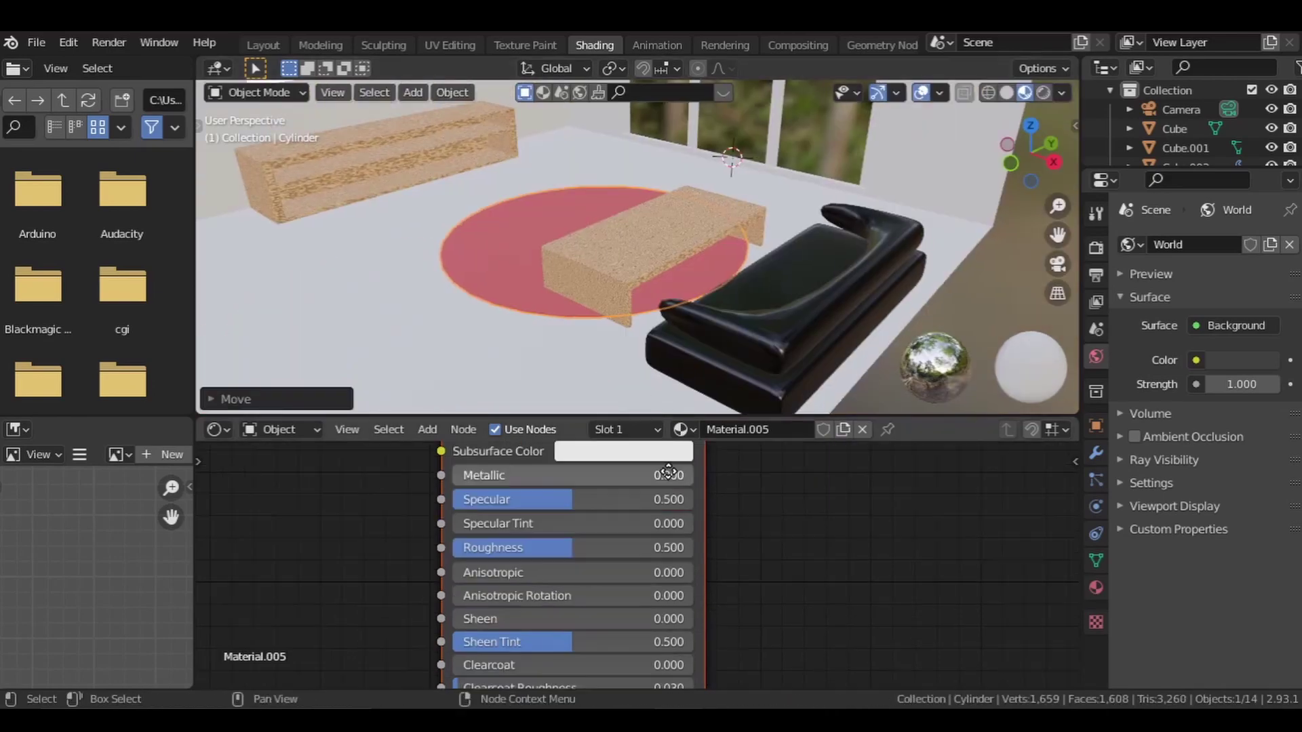
scroll(705, 563, "up", 3, "shift")
left_click(588, 541)
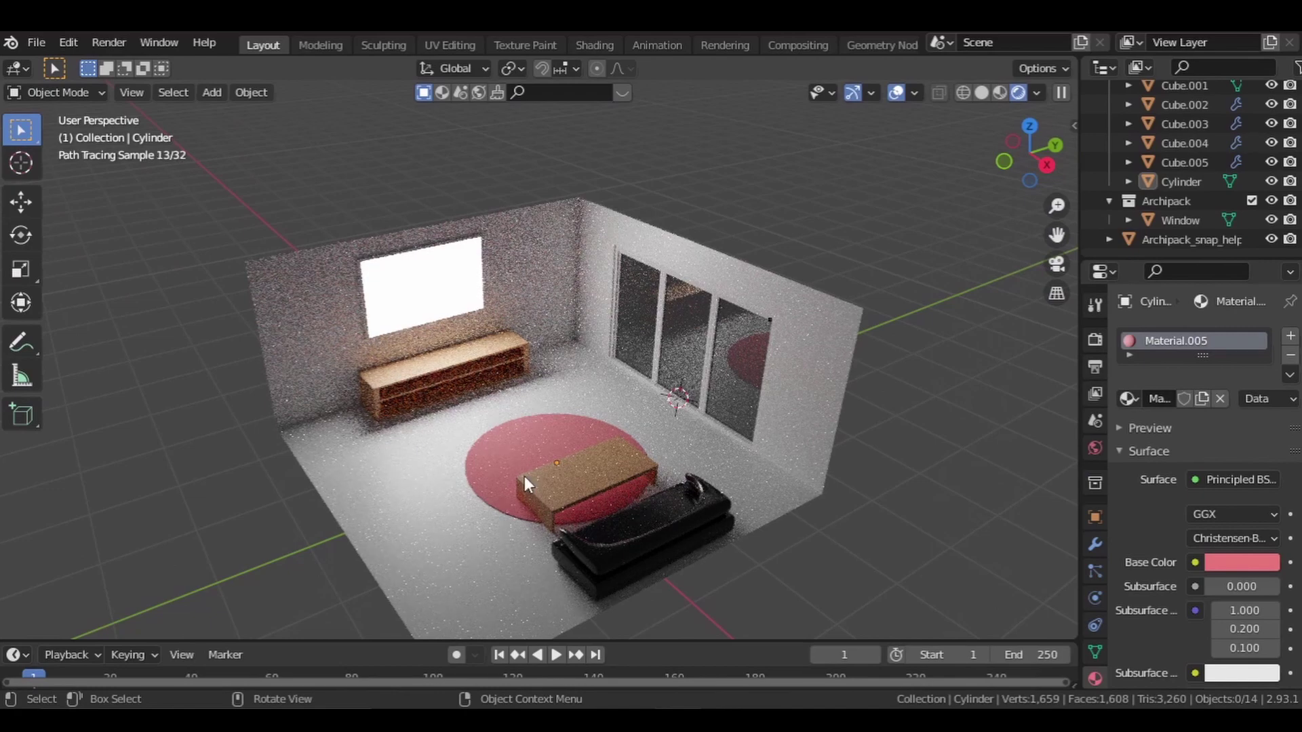
Add a cube at the 3D cursor near the end of the TV stand in the Layout workspace and scale it down
middle_click_drag(523, 476, 598, 512, "shift")
scroll(598, 511, "up", 3)
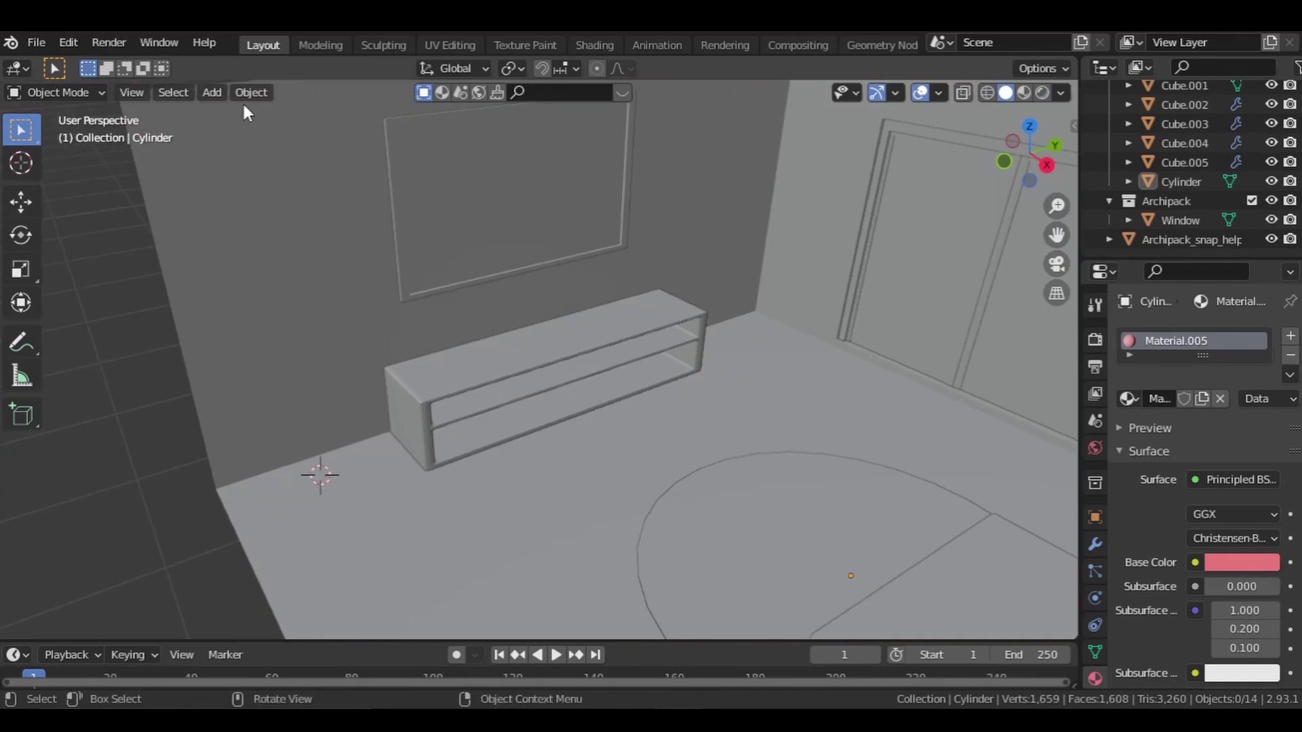
left_click(211, 92)
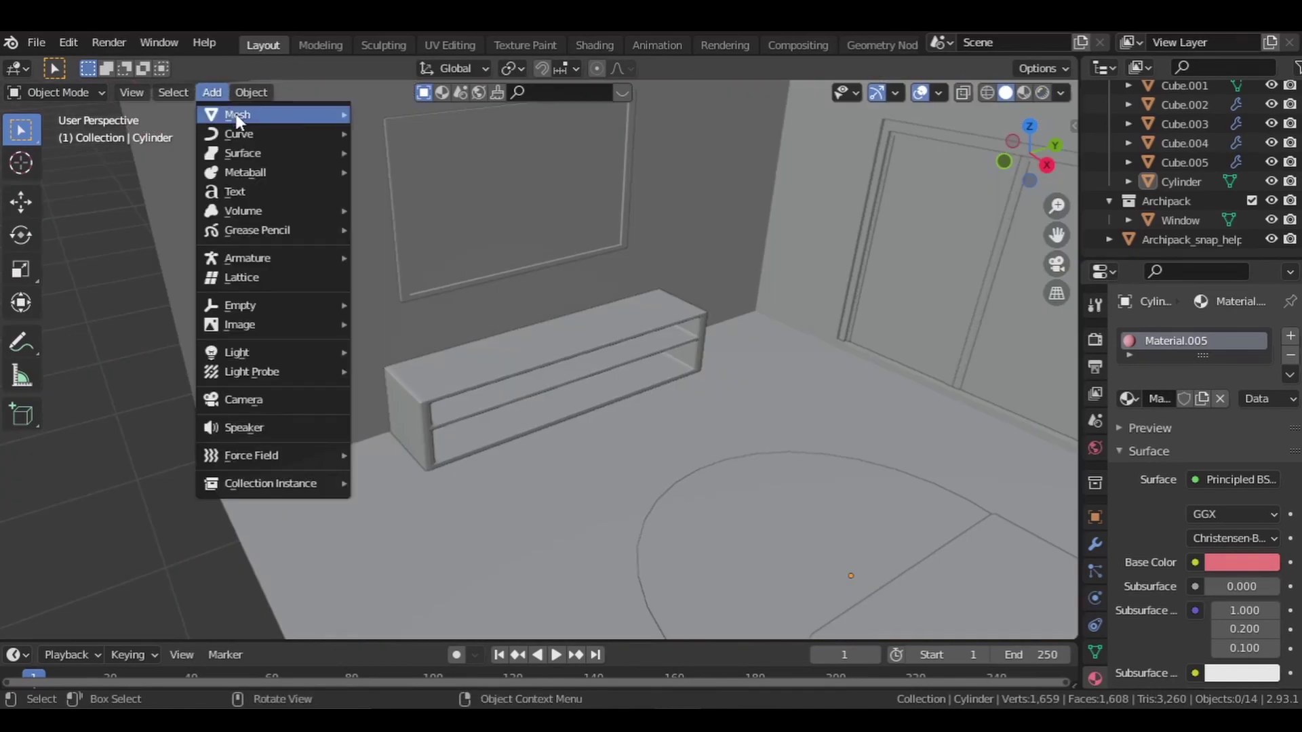
mouse_move(224, 113)
left_click(400, 140)
key("s")
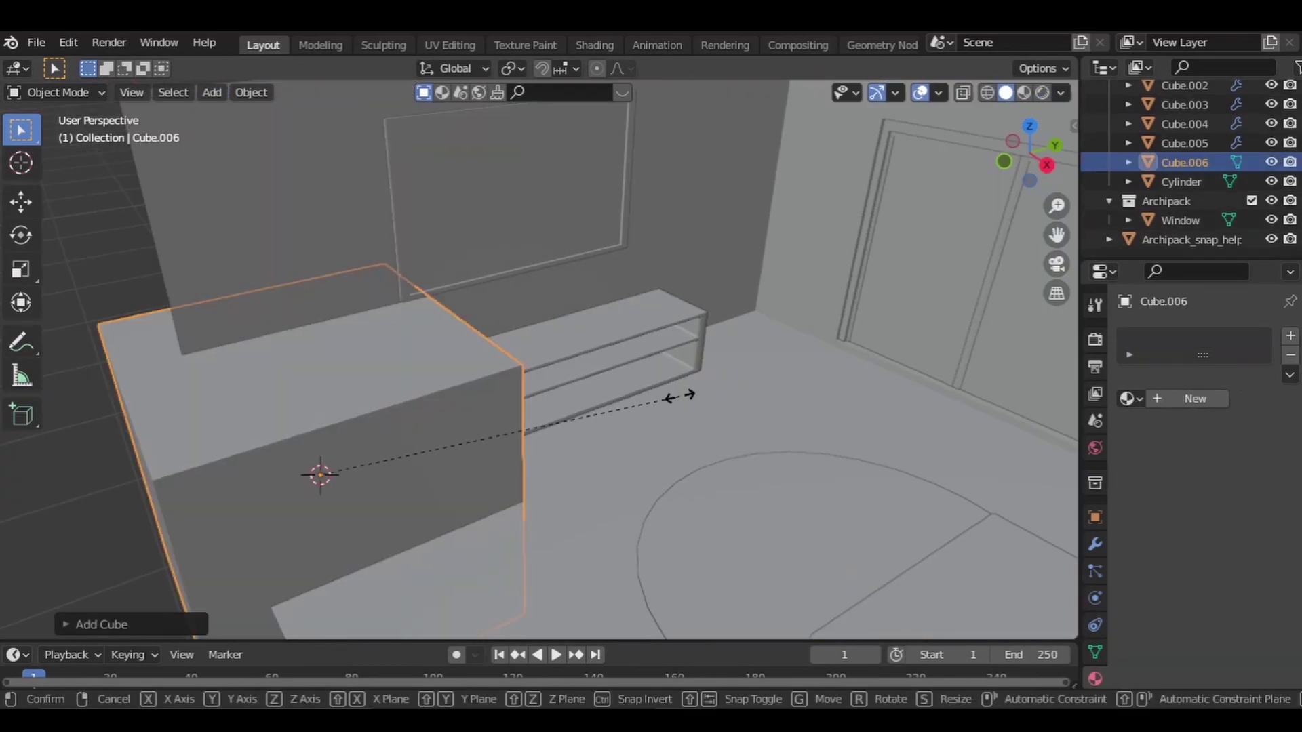
left_click(377, 461)
Move the small cube beside the TV stand, raise it, and stretch it along Z by a factor of about 2.5
scroll(326, 473, "up", 3)
middle_click_drag(525, 385, 547, 378, "shift")
key("g")
left_click(581, 367)
key("g")
key("z")
left_click(581, 227)
key("s")
key("z")
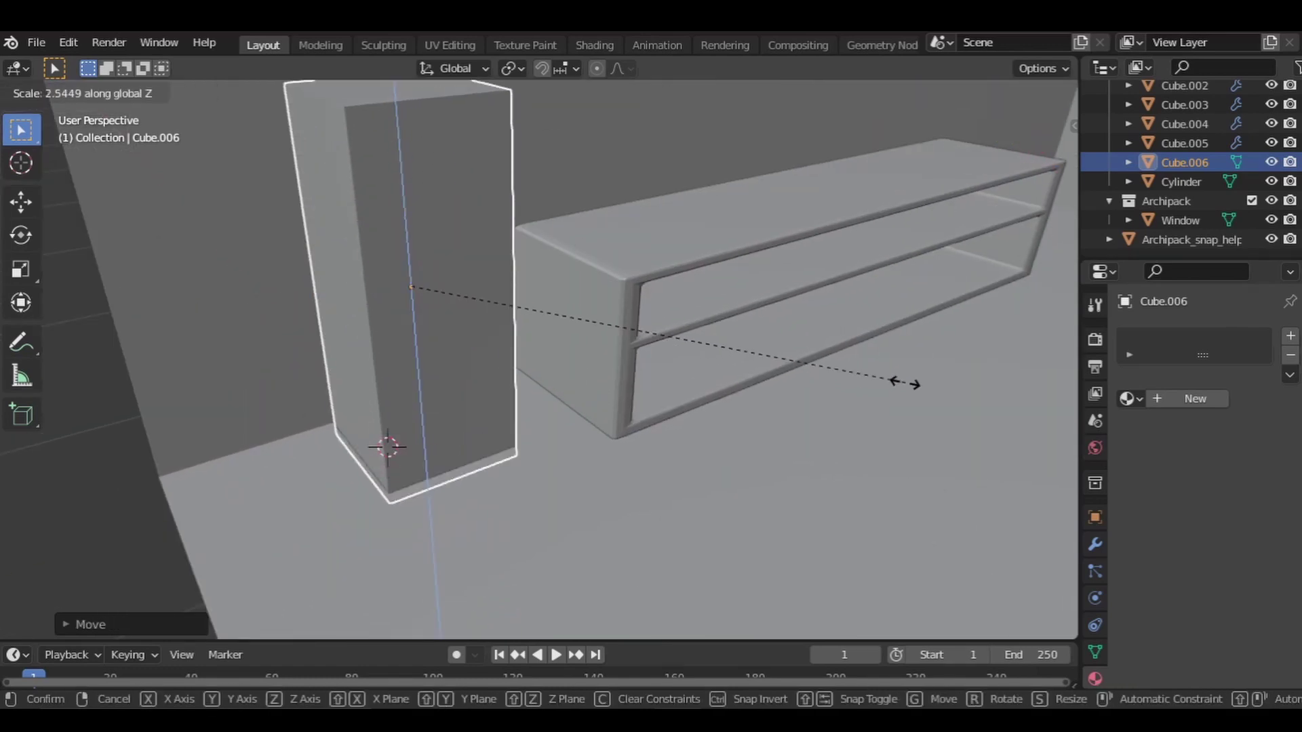
left_click(902, 380)
Add a Bevel modifier with 2 segments to the tall box beside the TV stand
middle_click_drag(786, 326, 689, 298)
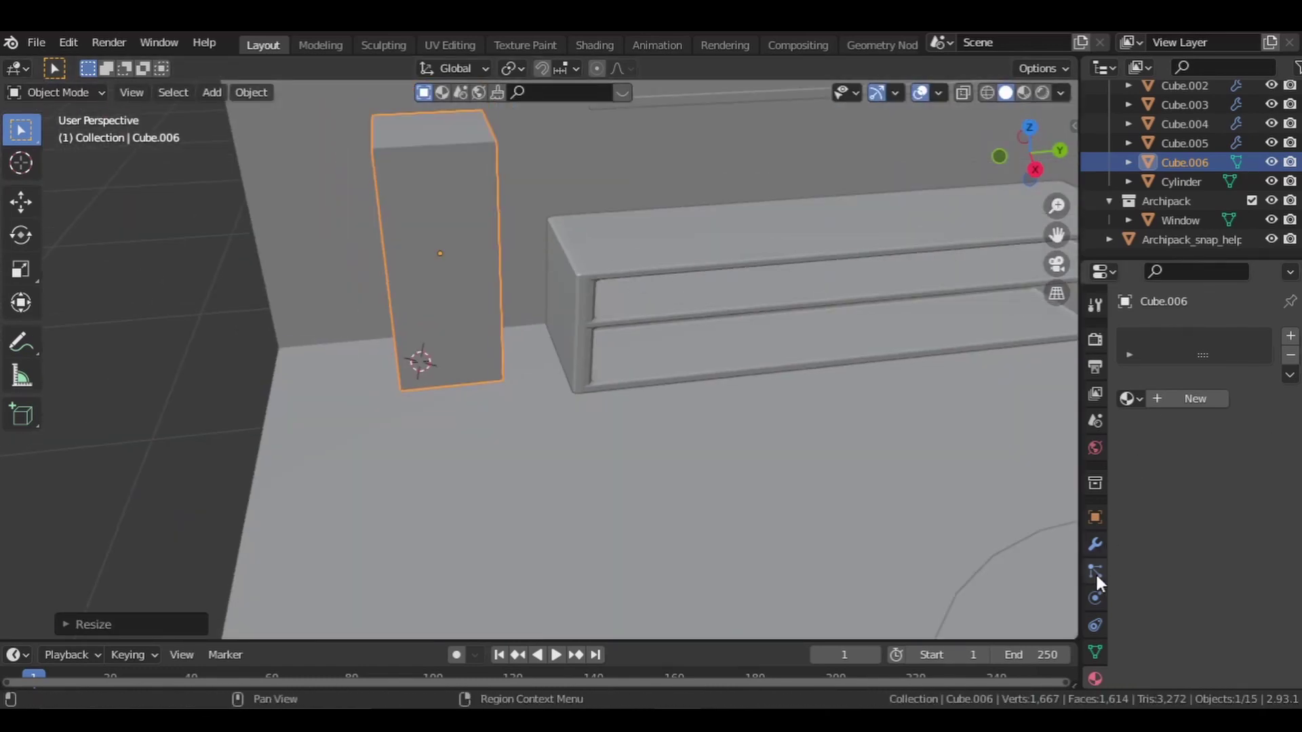
left_click(1093, 548)
left_click(1173, 337)
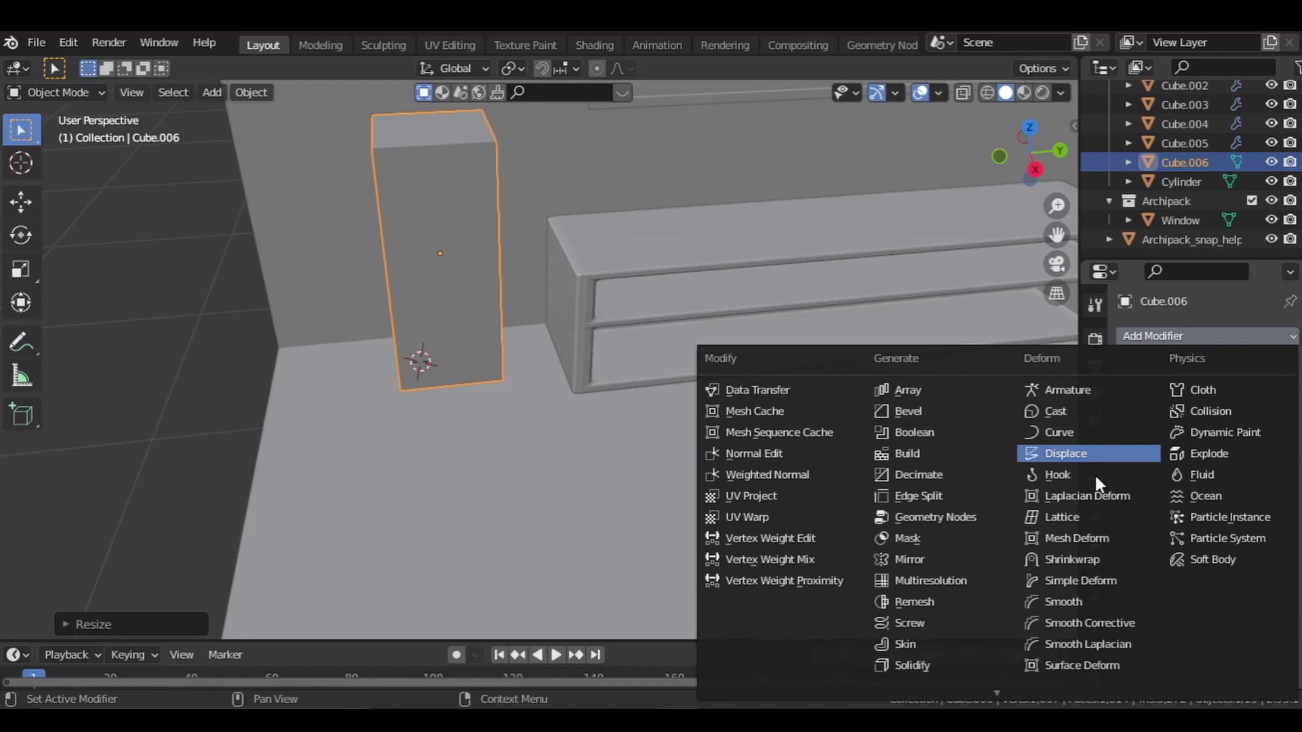
left_click(935, 410)
left_click(1272, 467)
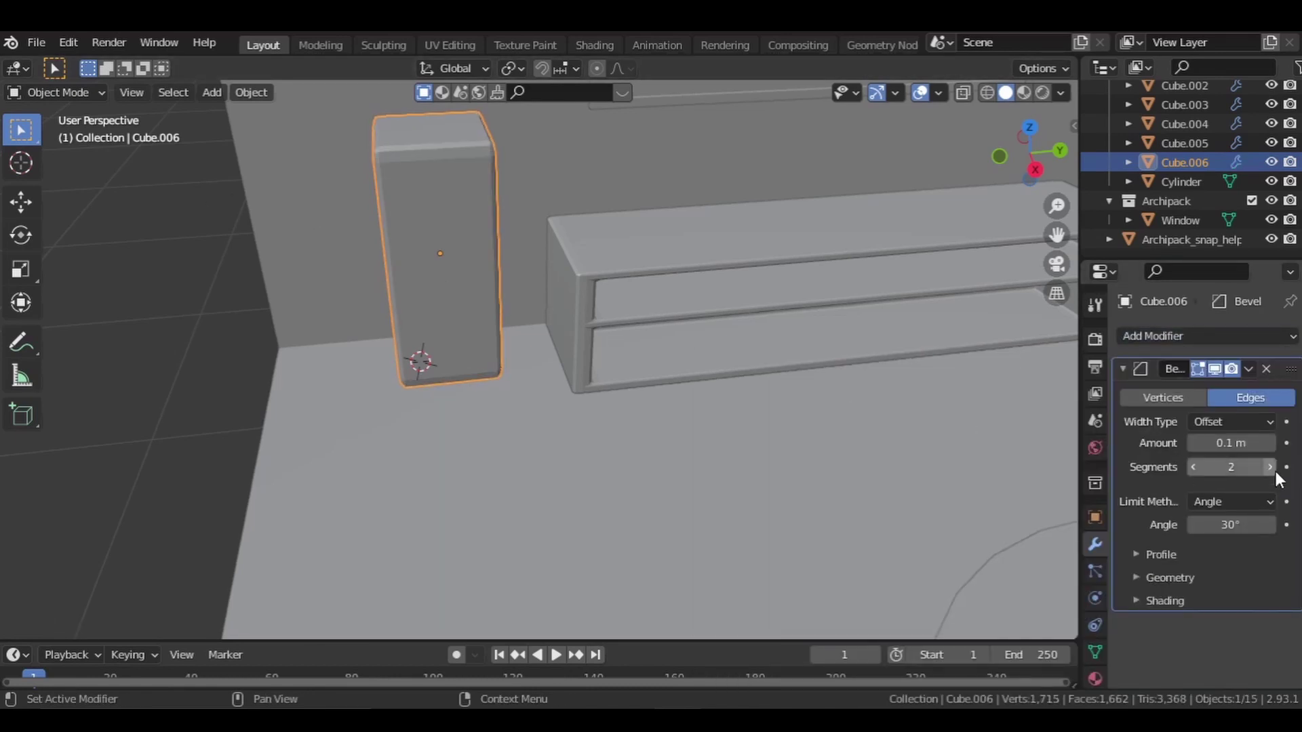
Add horizontal and vertical loop cuts to the tall box, dividing its front into stacked panels framed by narrow borders
left_click(74, 92)
left_click(55, 127)
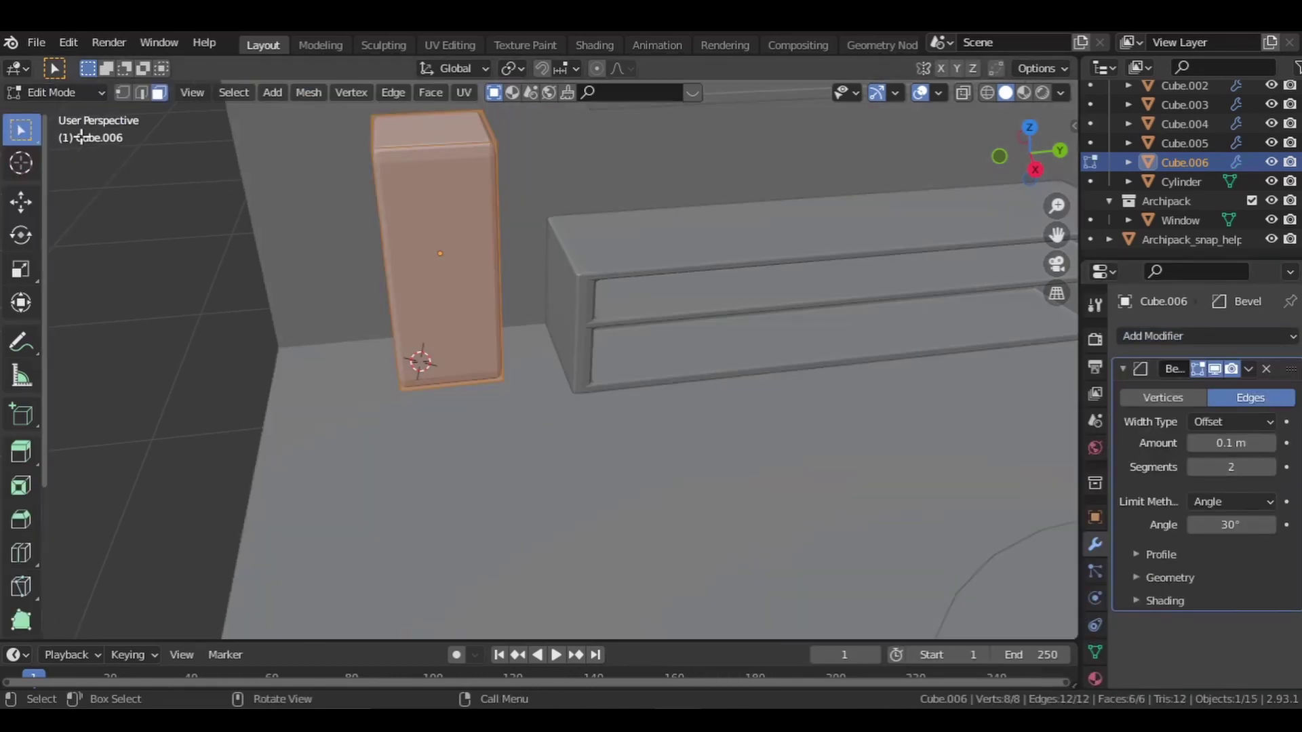
left_click(21, 553)
left_click_drag(381, 182, 489, 152)
left_click_drag(378, 206, 377, 199)
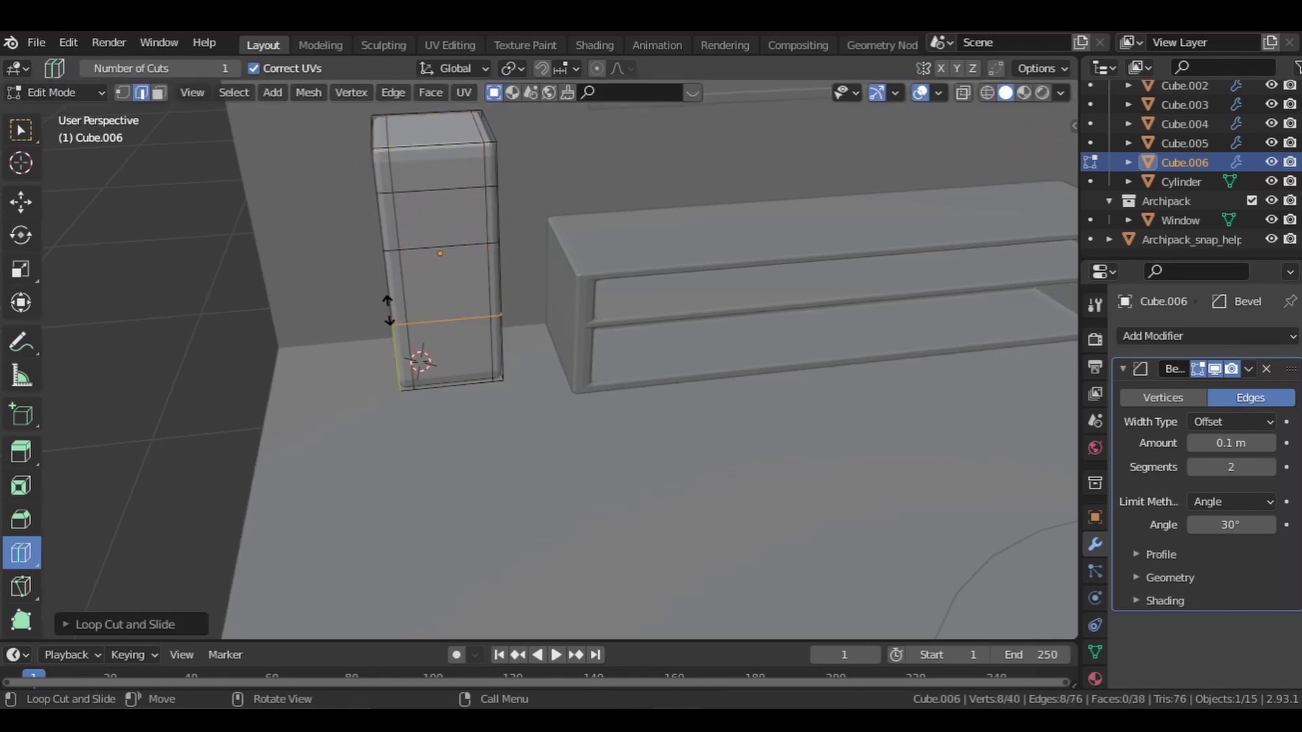
left_click_drag(387, 305, 390, 356)
left_click_drag(390, 329, 391, 332)
key("w")
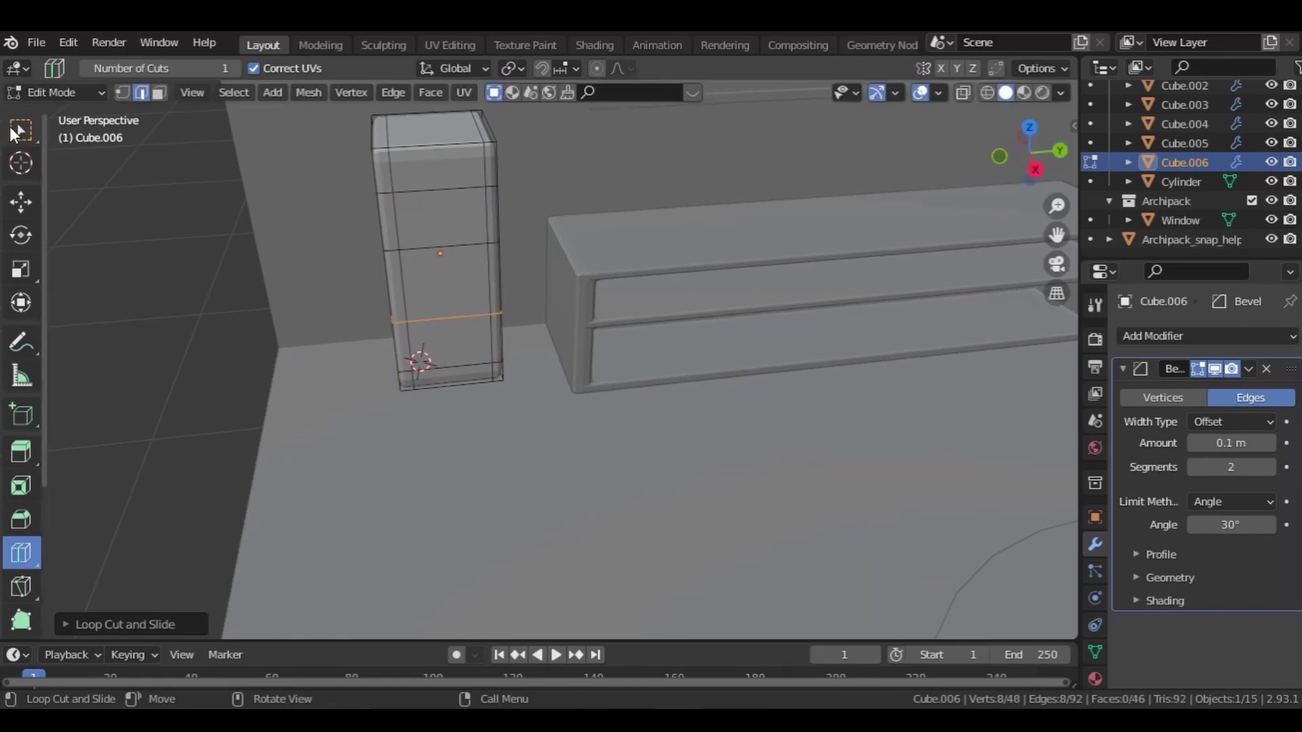
Extrude the upper and lower front panel faces of the tall box slightly inward to form two recesses
left_click(448, 205)
middle_click_drag(486, 300, 625, 456)
left_click(448, 347, "shift")
scroll(456, 348, "up", 2)
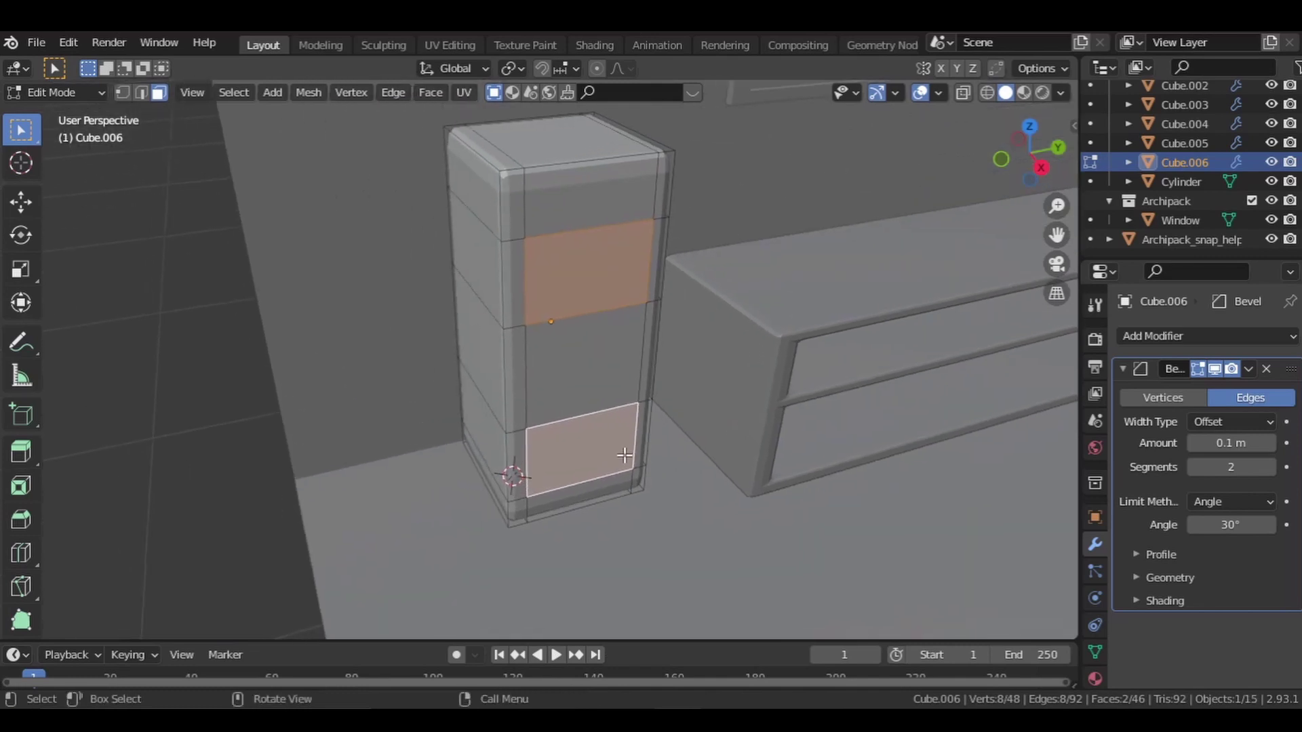
key("e")
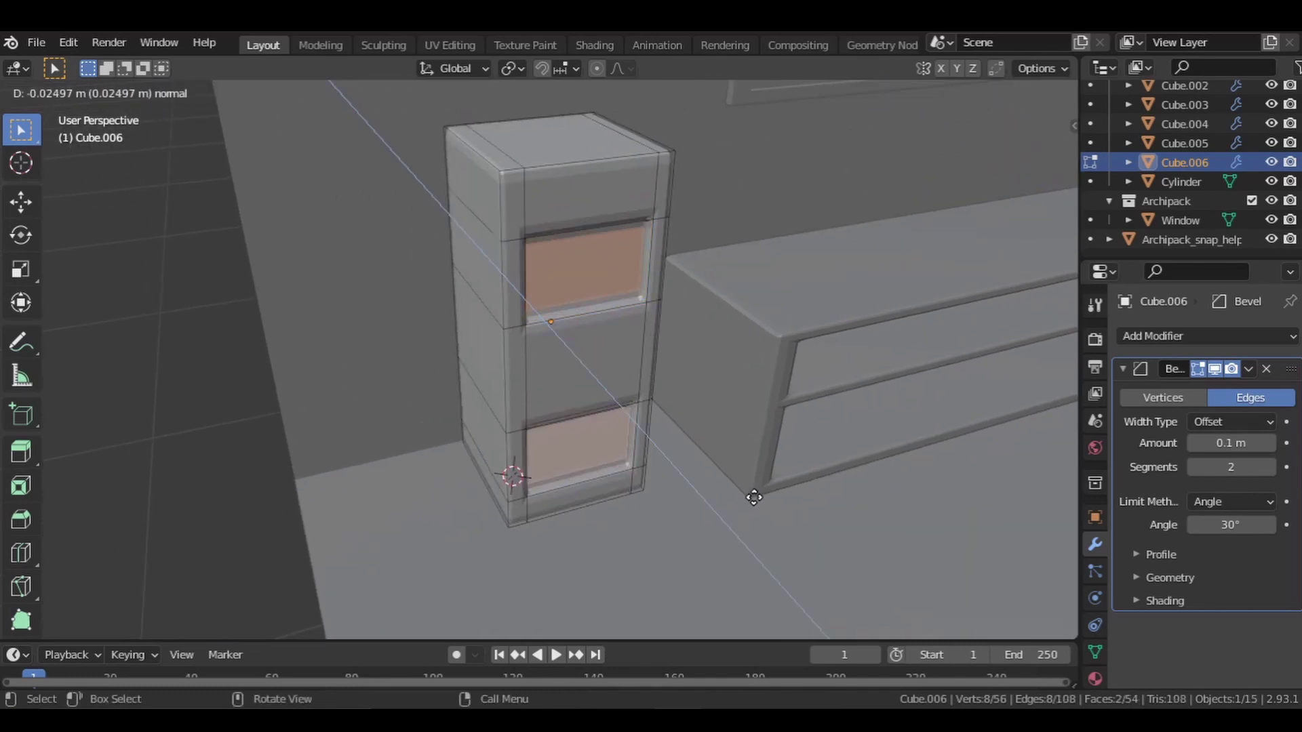
left_click(752, 494)
middle_click_drag(746, 439, 445, 230)
left_click(58, 92)
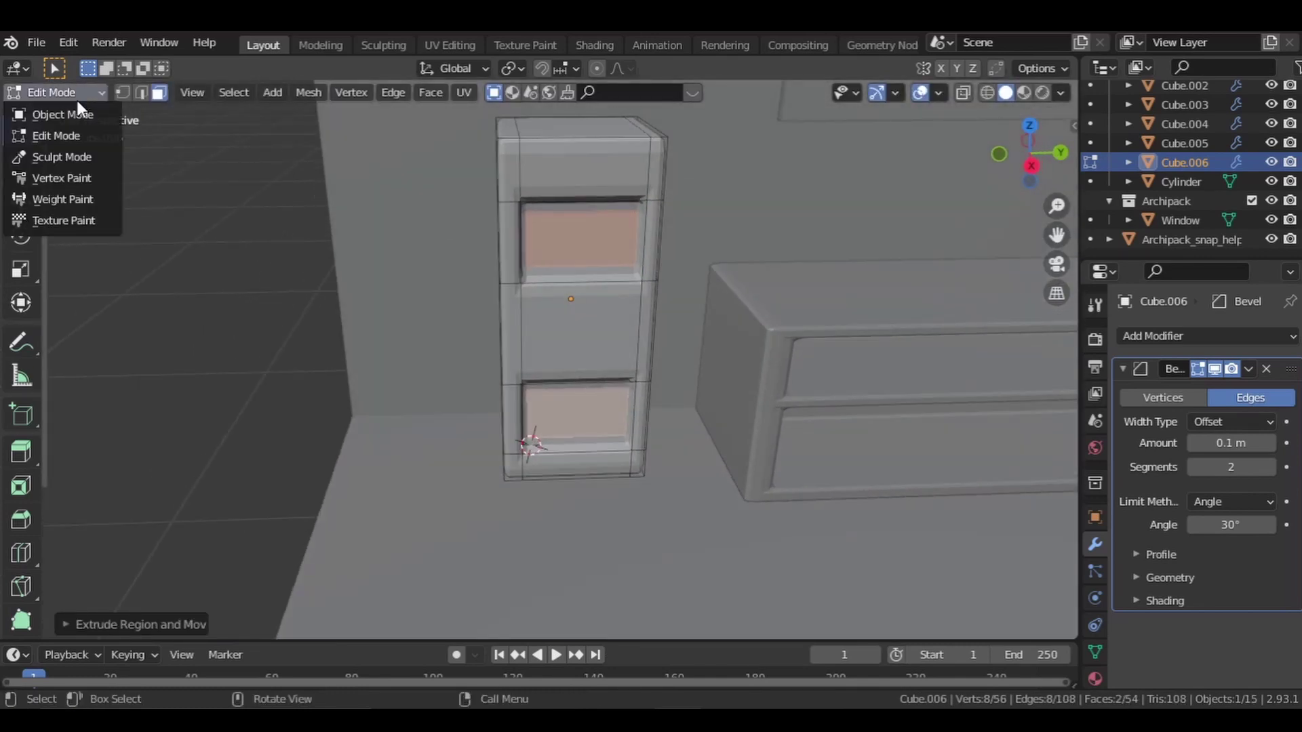
left_click(64, 114)
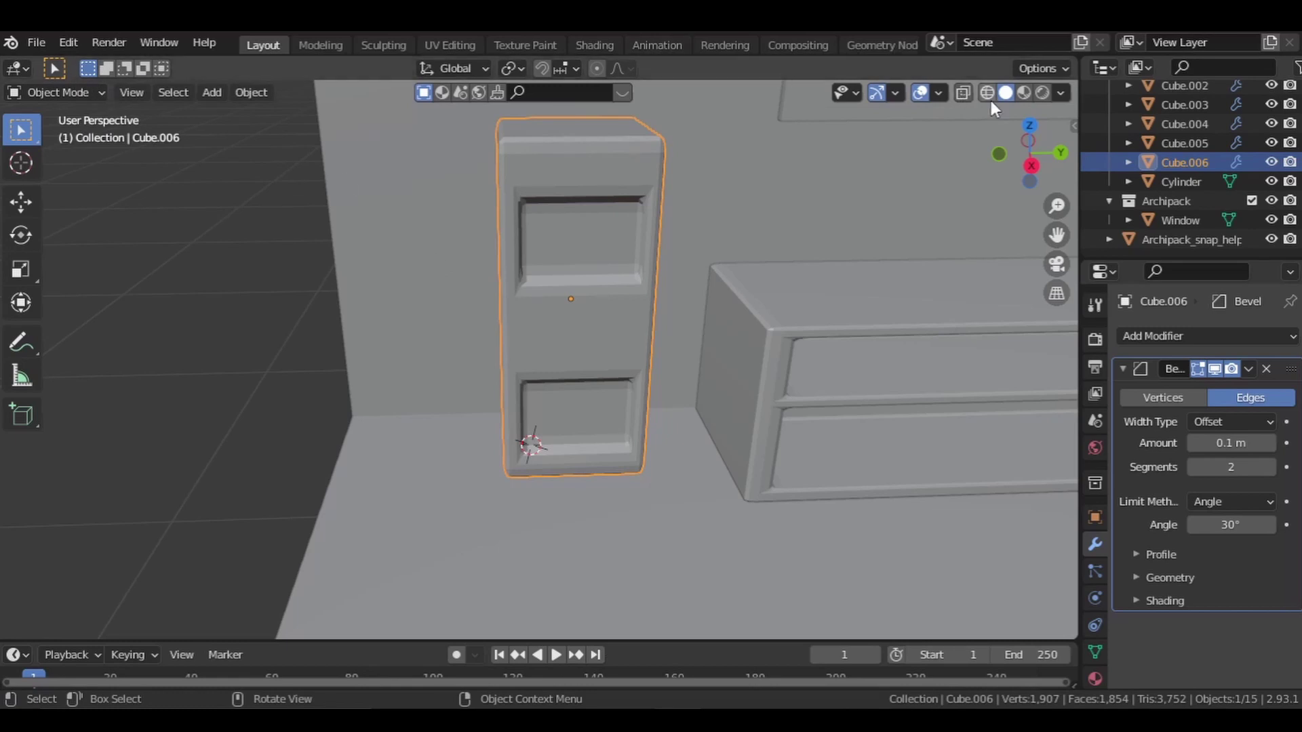
Switch the viewport to Material Preview and create a first material on the tall box in Edit Mode
left_click(1024, 93)
left_click(42, 94)
left_click(56, 136)
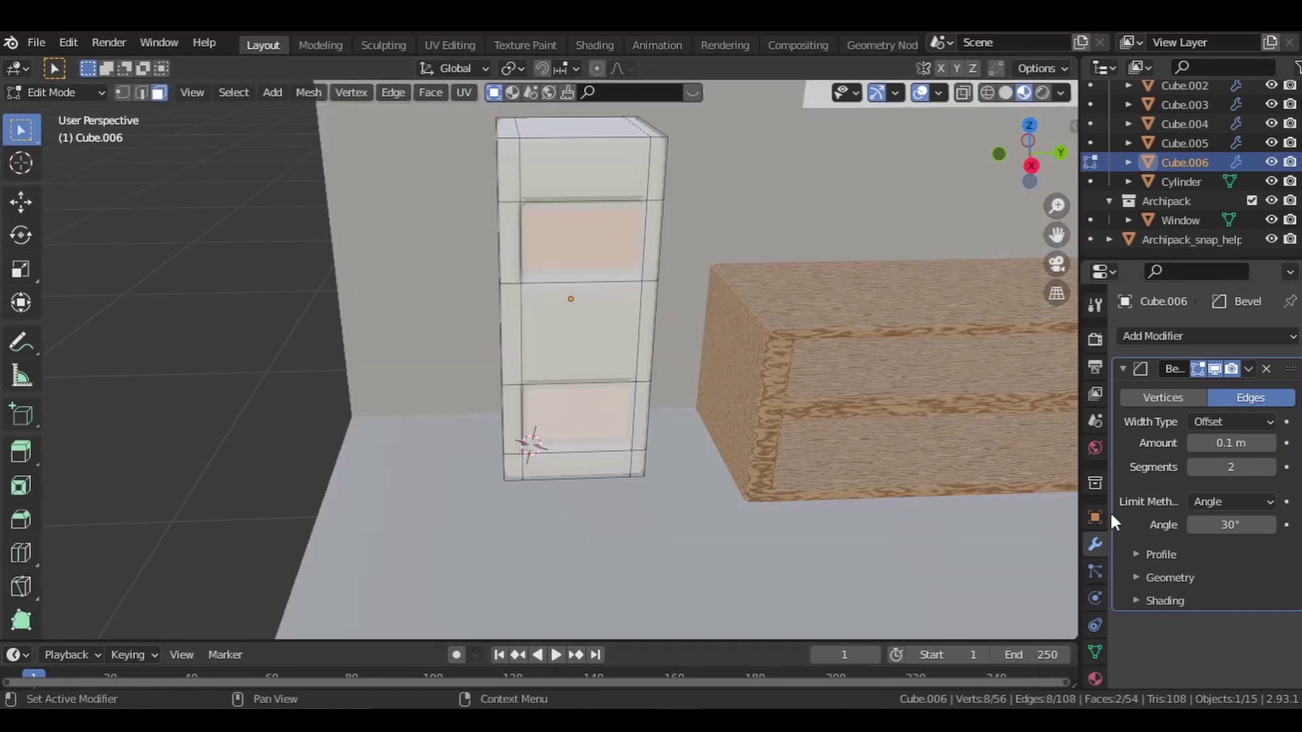
left_click(1094, 679)
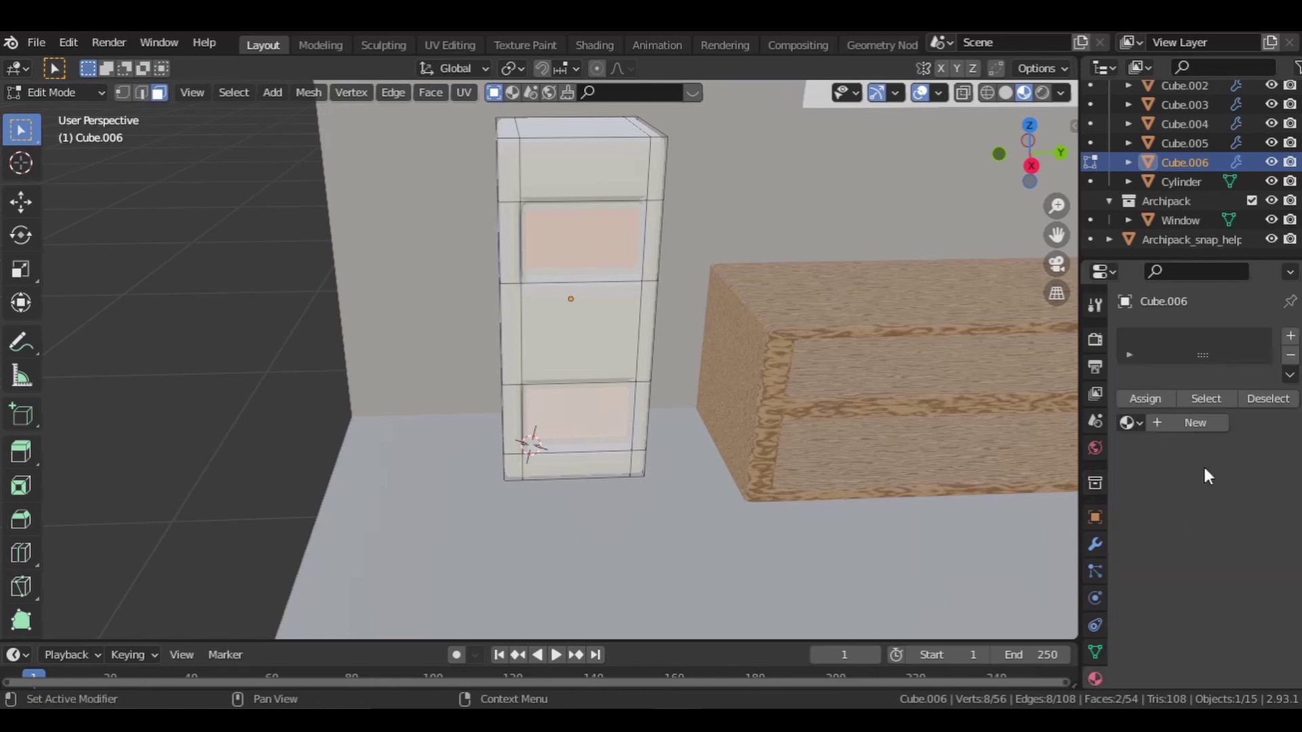
left_click(1203, 423)
Add a second material with a dark grey base color of value 0.107 and assign it to the two recessed panels
left_click(1292, 339)
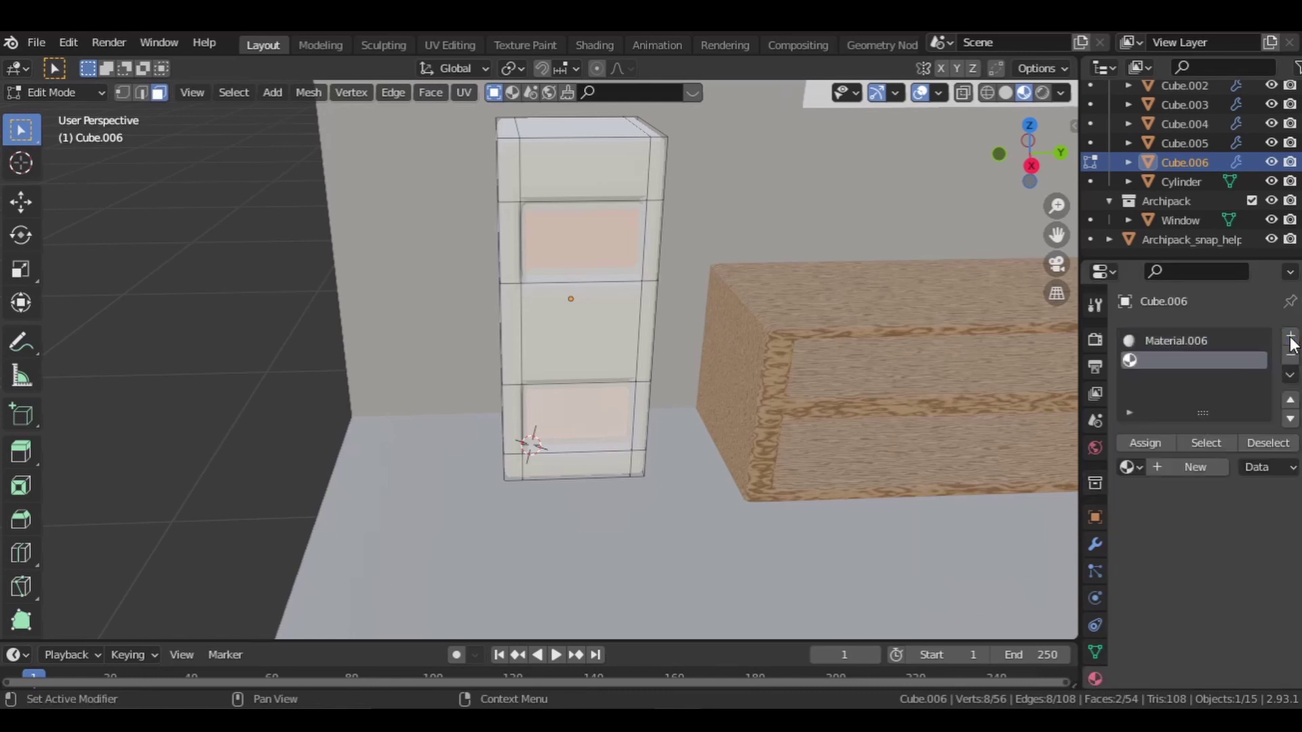
left_click(1194, 467)
scroll(1214, 515, "down", 3)
left_click(1231, 554)
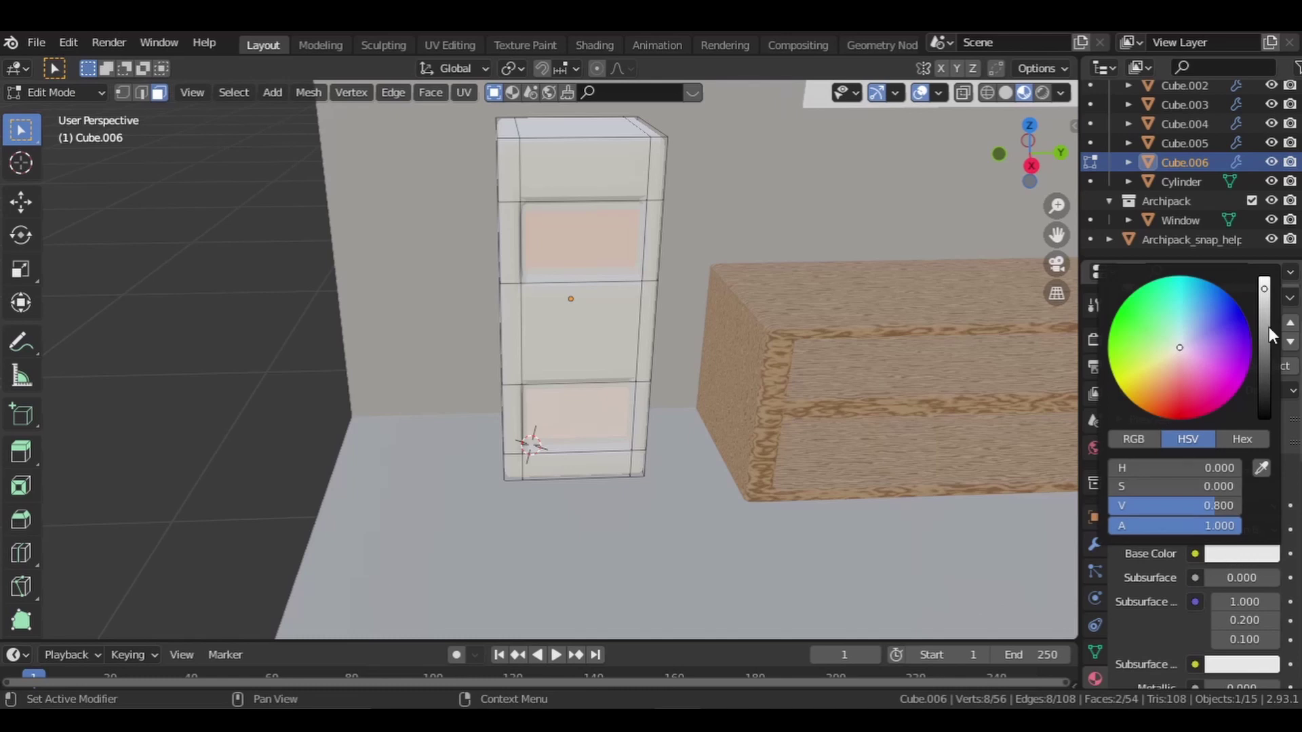
left_click_drag(1268, 330, 1264, 368)
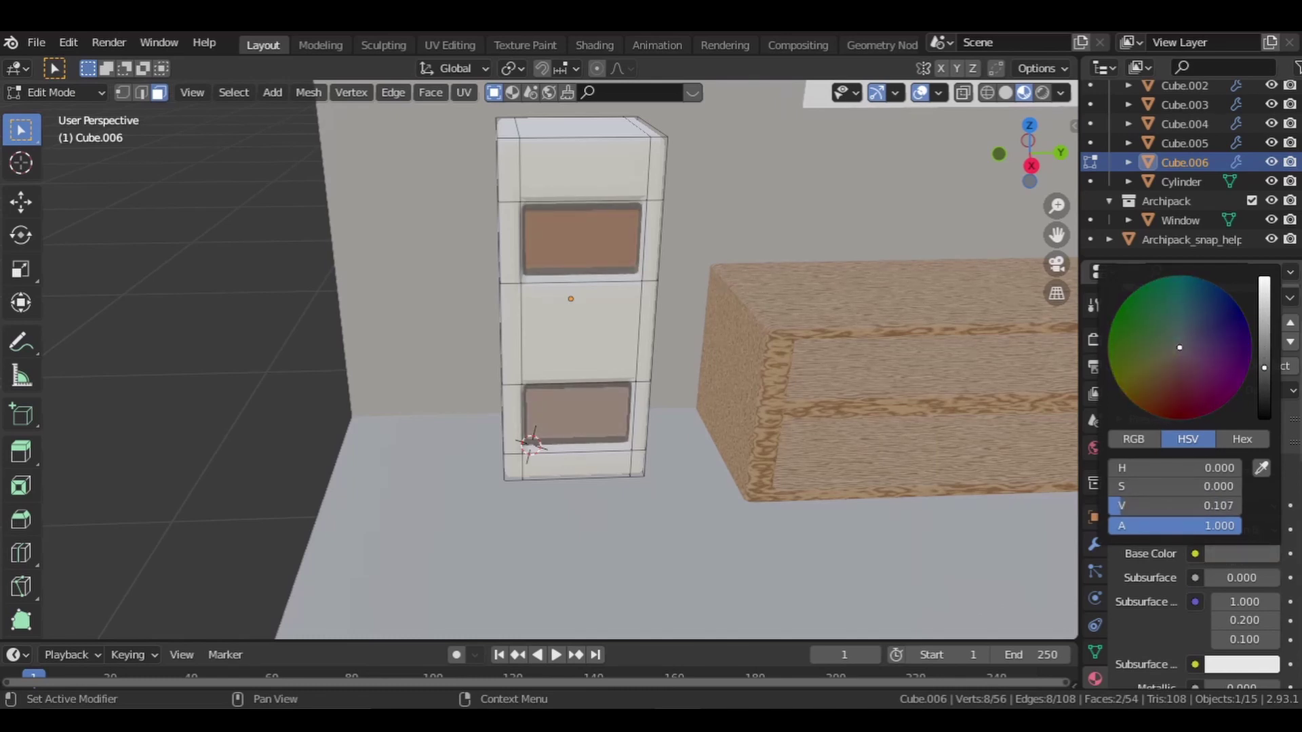
Set the tall box's first material to a black base color with roughness 0.867 and return to Object Mode
scroll(1185, 320, "up", 3)
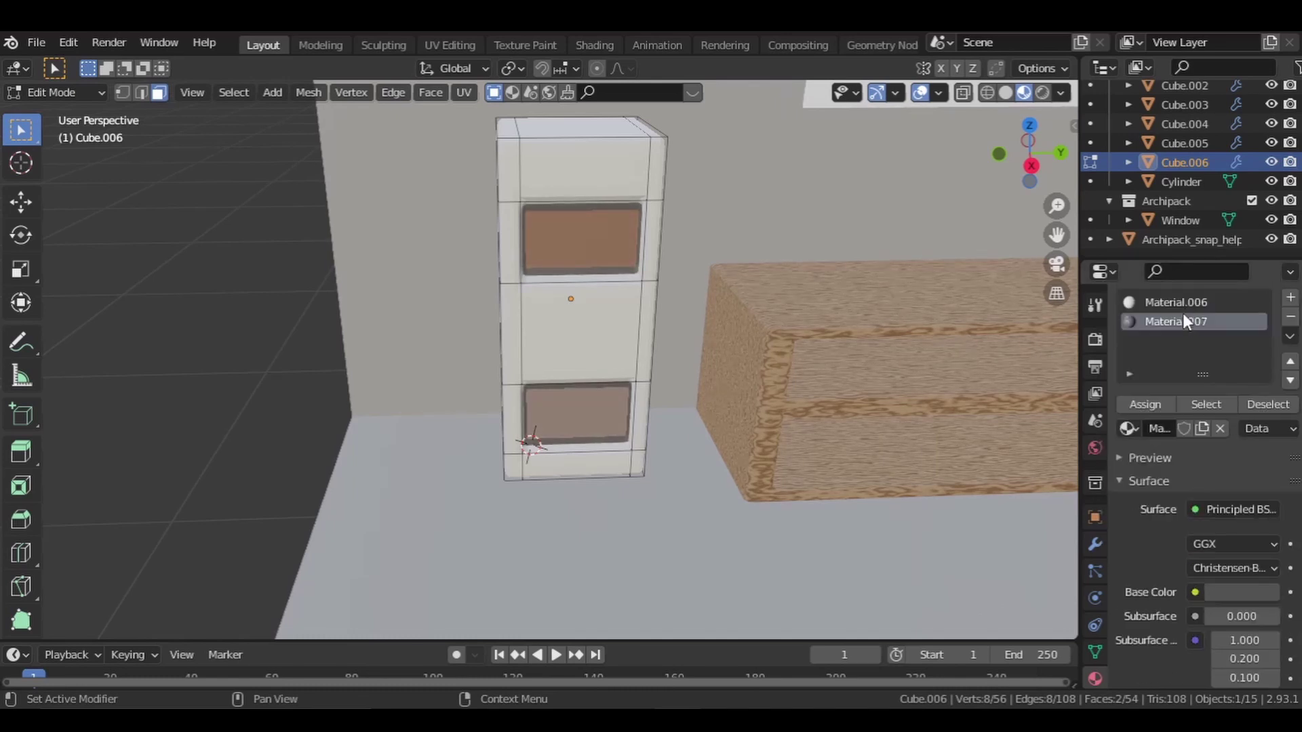
left_click(1183, 303)
scroll(1219, 393, "down", 2)
left_click(1241, 553)
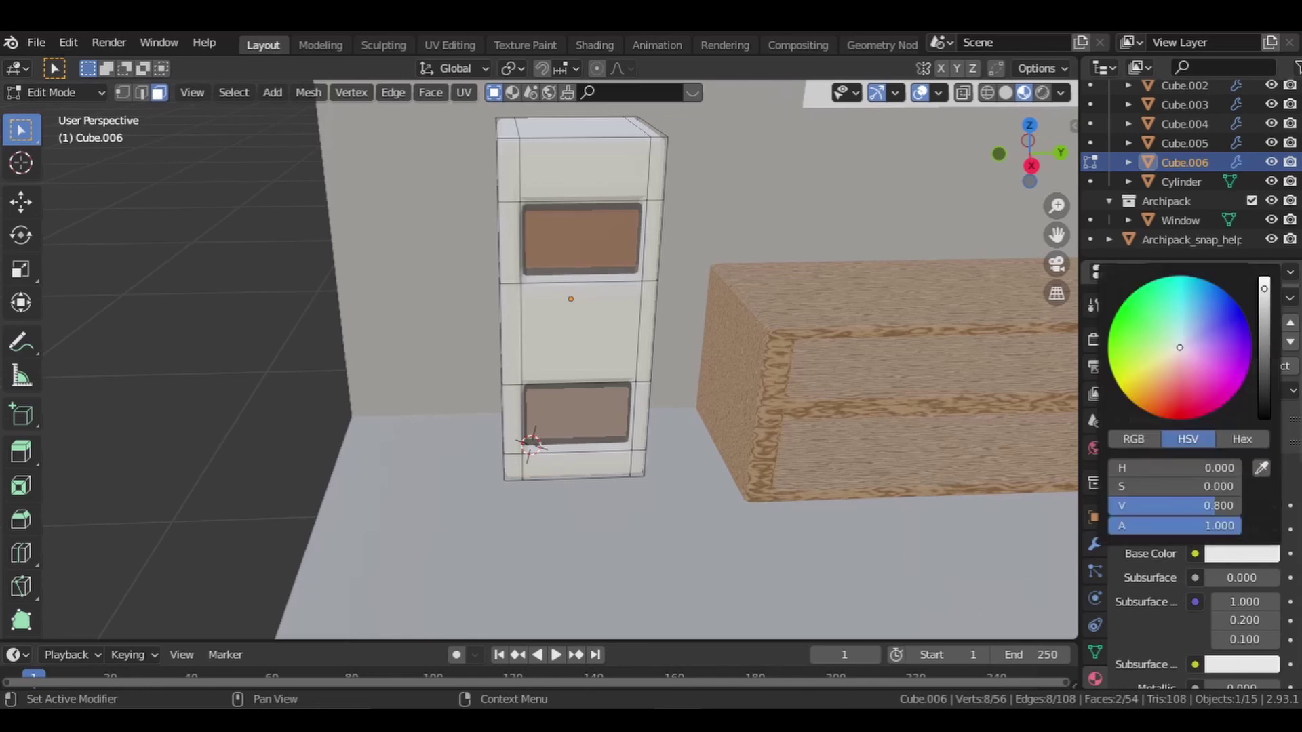
left_click_drag(1264, 289, 1264, 417)
scroll(1211, 494, "down", 6)
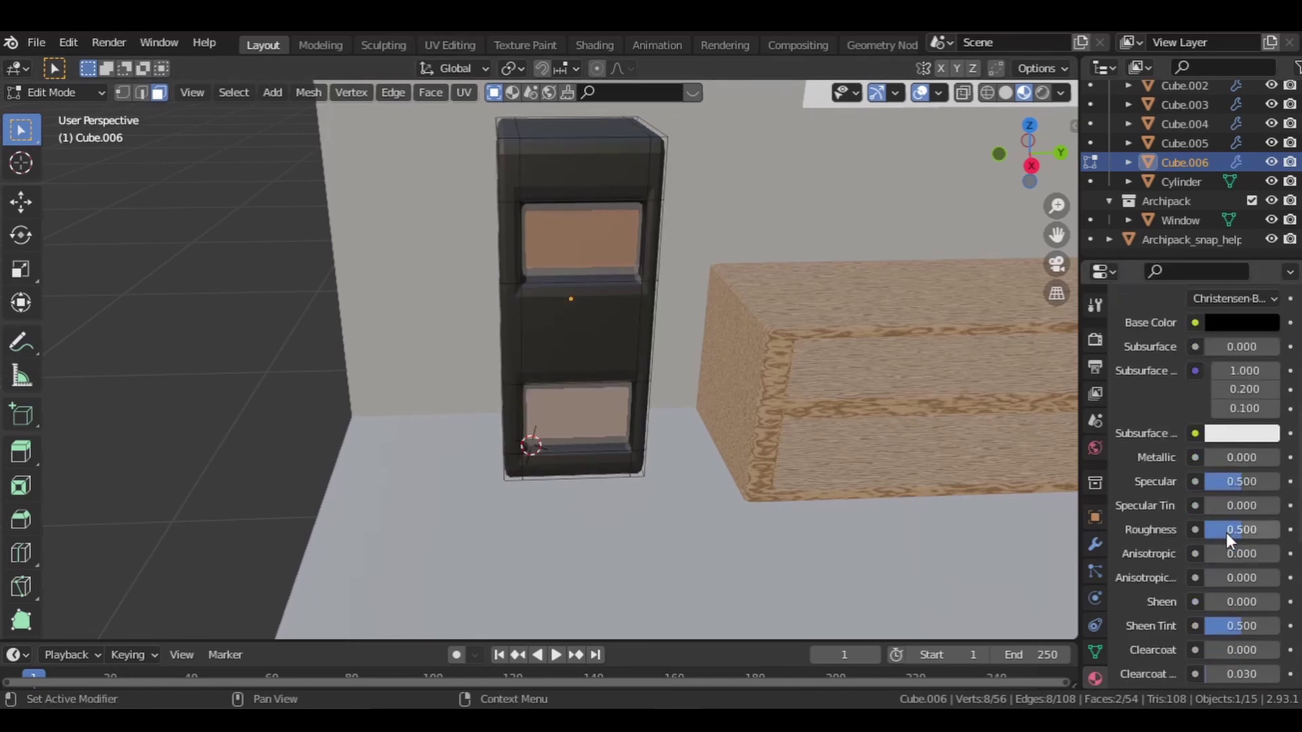
left_click_drag(1226, 532, 1267, 532)
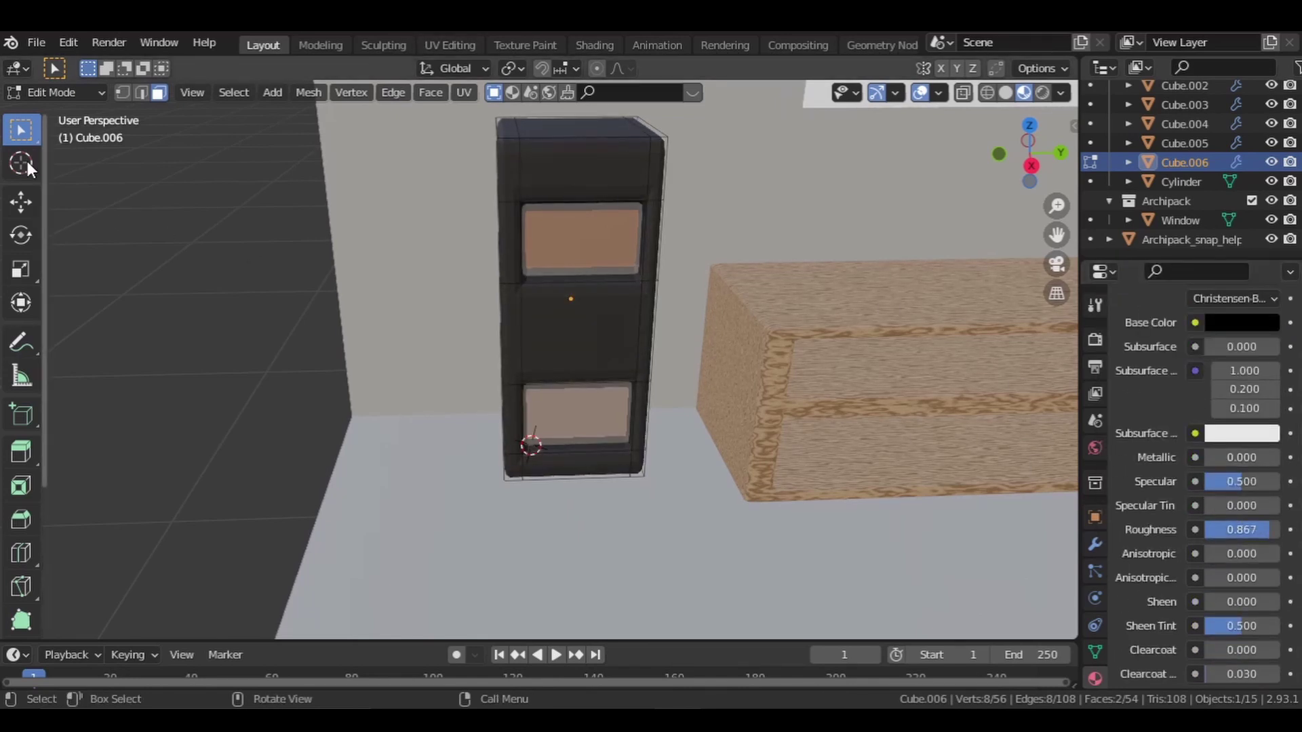
left_click(56, 92)
left_click(63, 112)
scroll(678, 305, "down", 2)
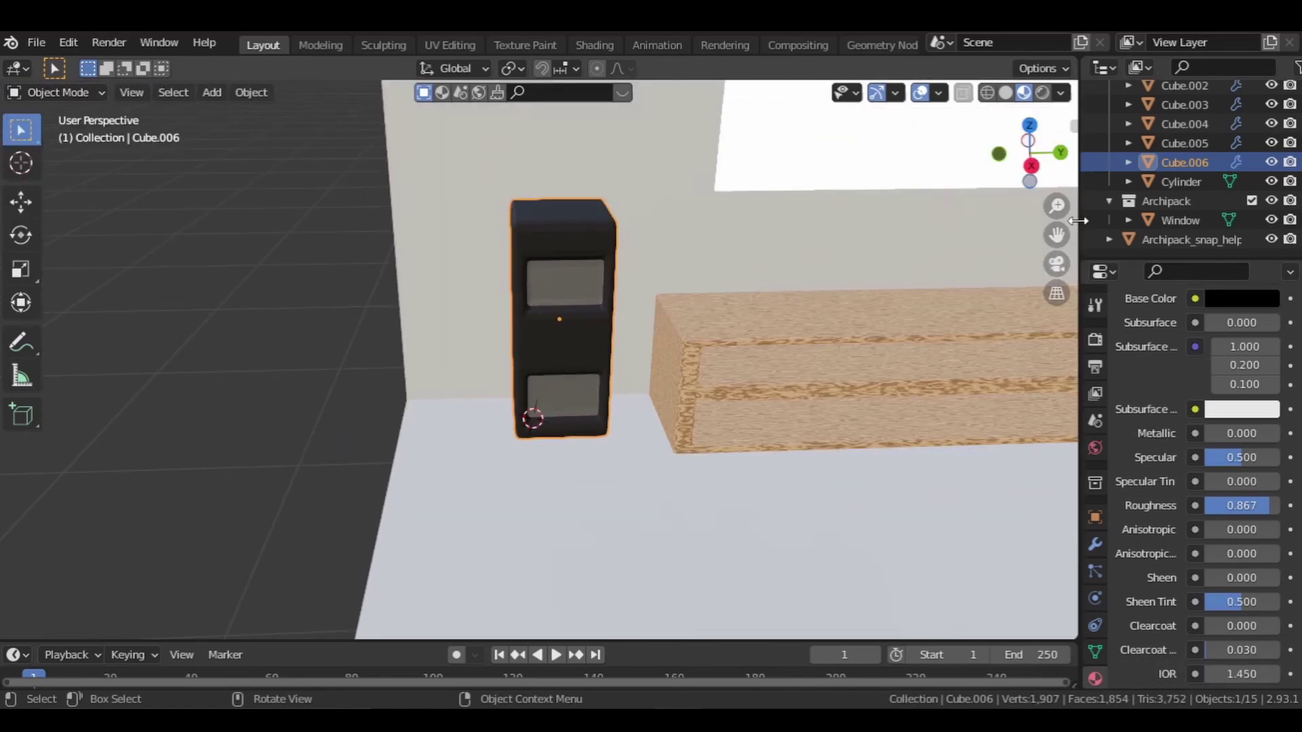
Duplicate the tall box along the Y axis to the far end of the TV stand, using the rendered camera view
left_click(1042, 92)
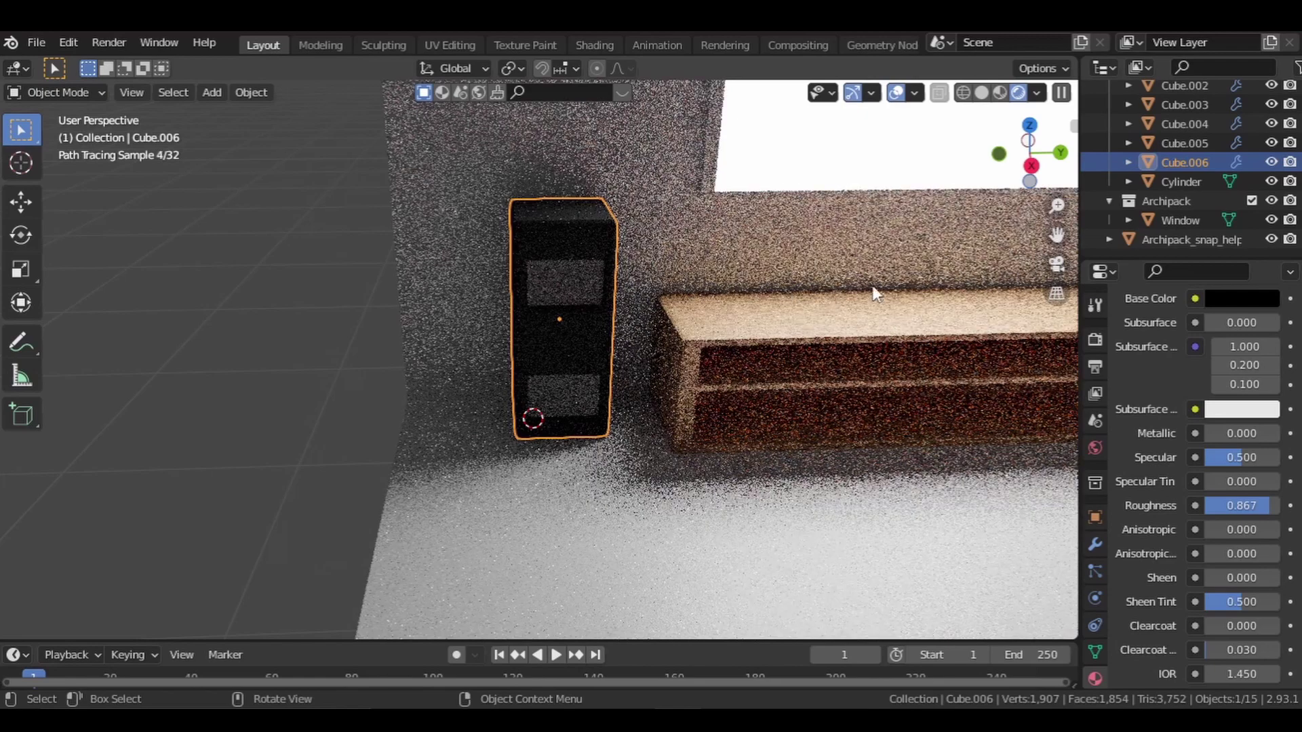
left_click(1056, 264)
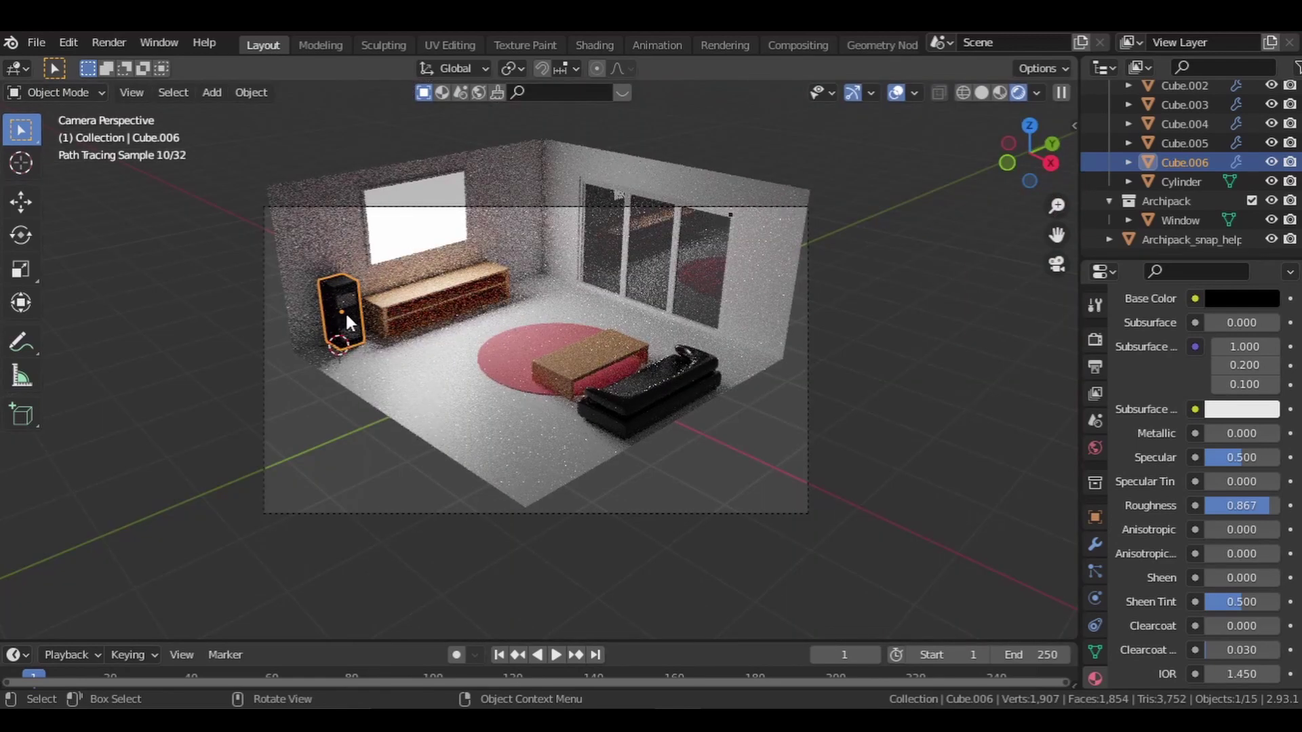
key("shift+d")
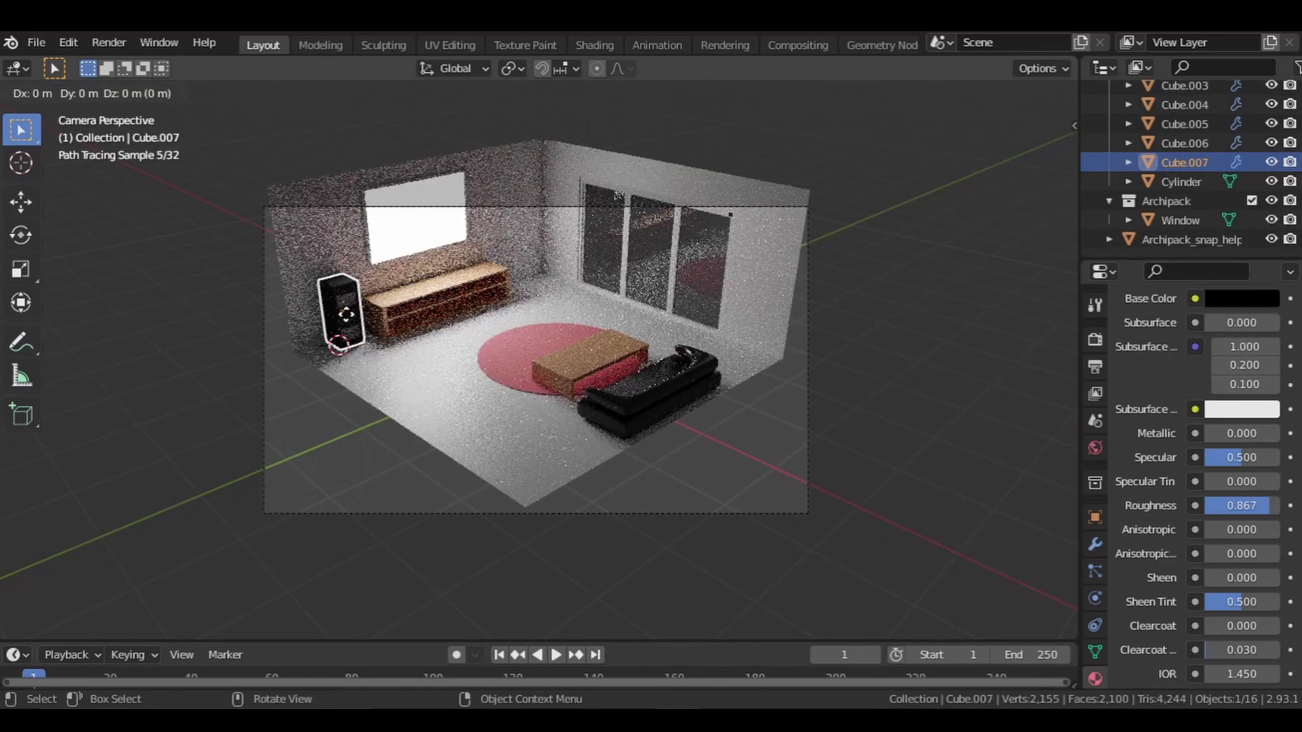
key("y")
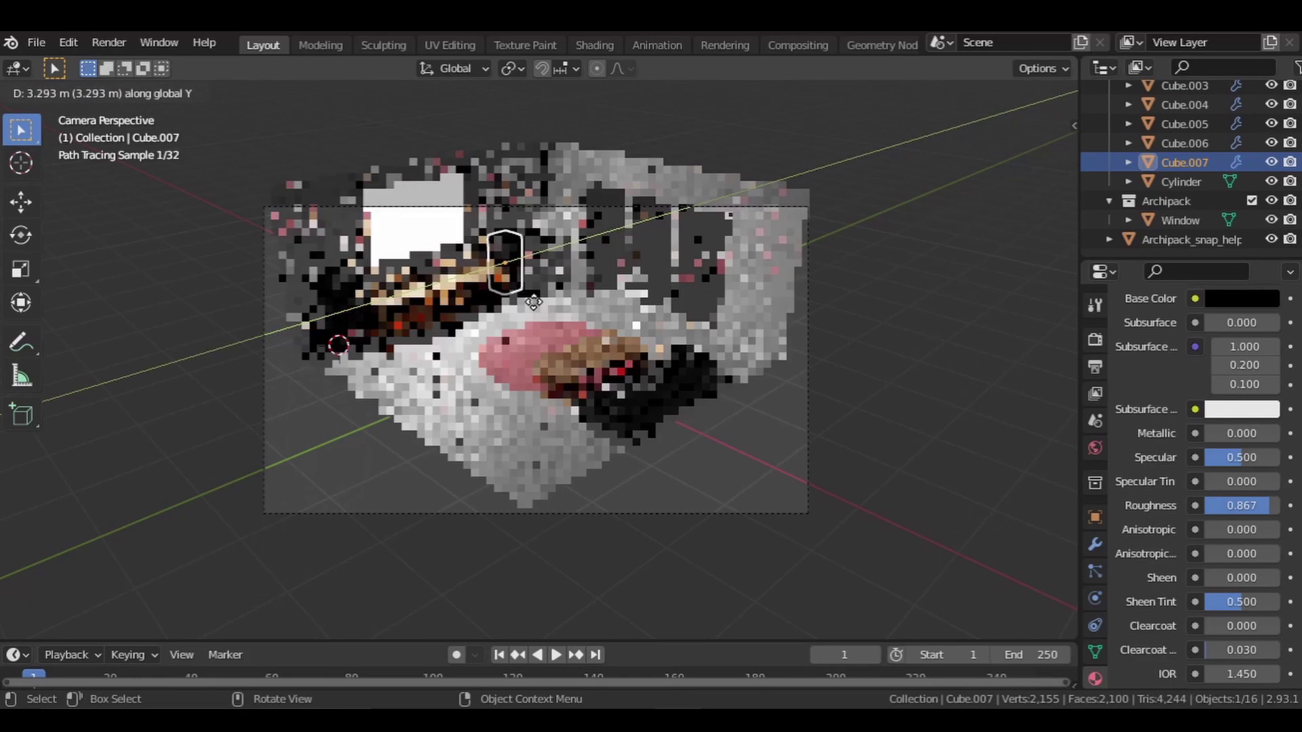
left_click(959, 328)
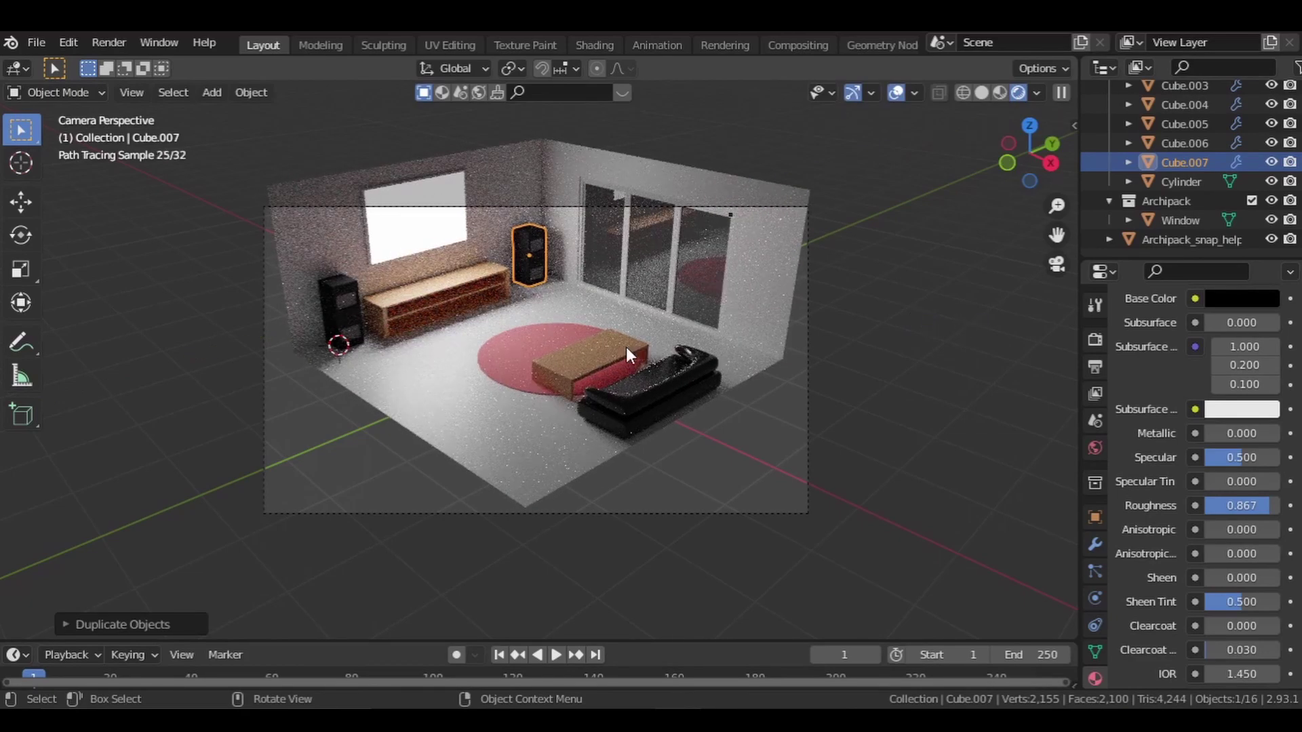
Add several loop cuts across the room mesh, dividing its walls and floor into a grid of panels
left_click(101, 90)
left_click(446, 370)
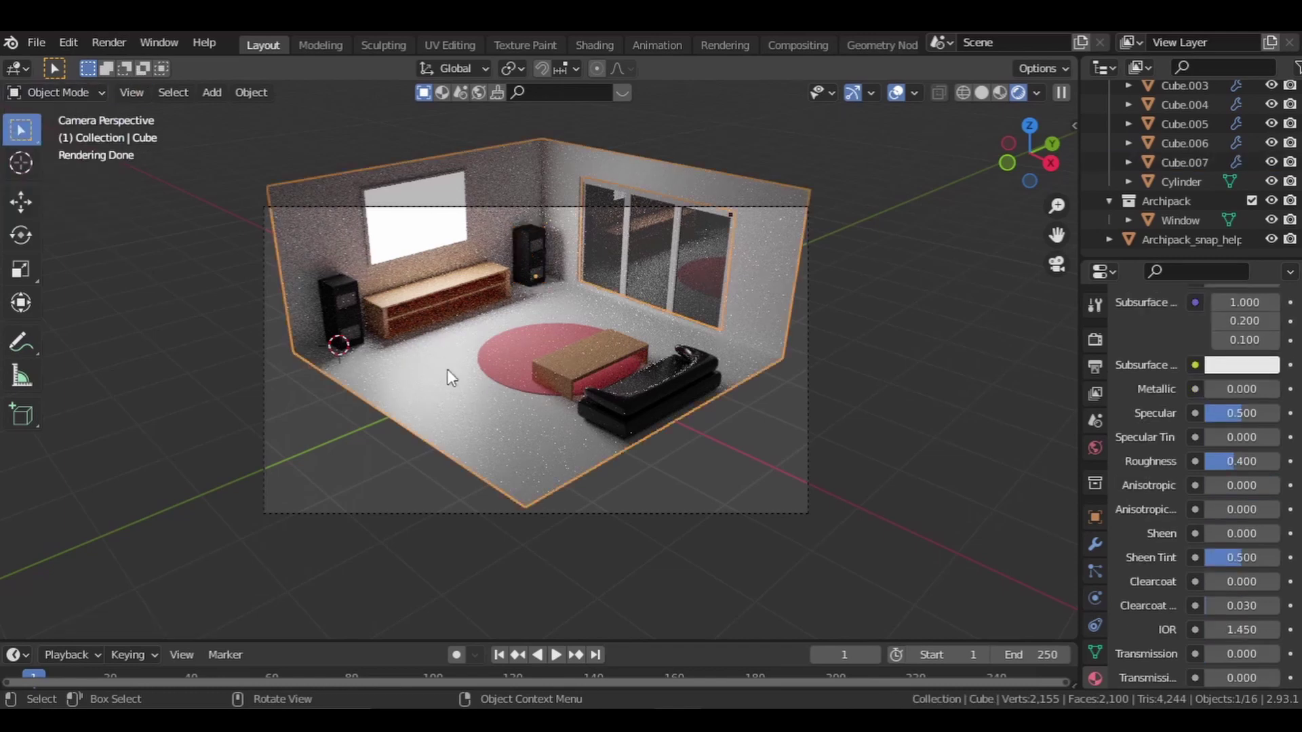
left_click(50, 93)
left_click(56, 133)
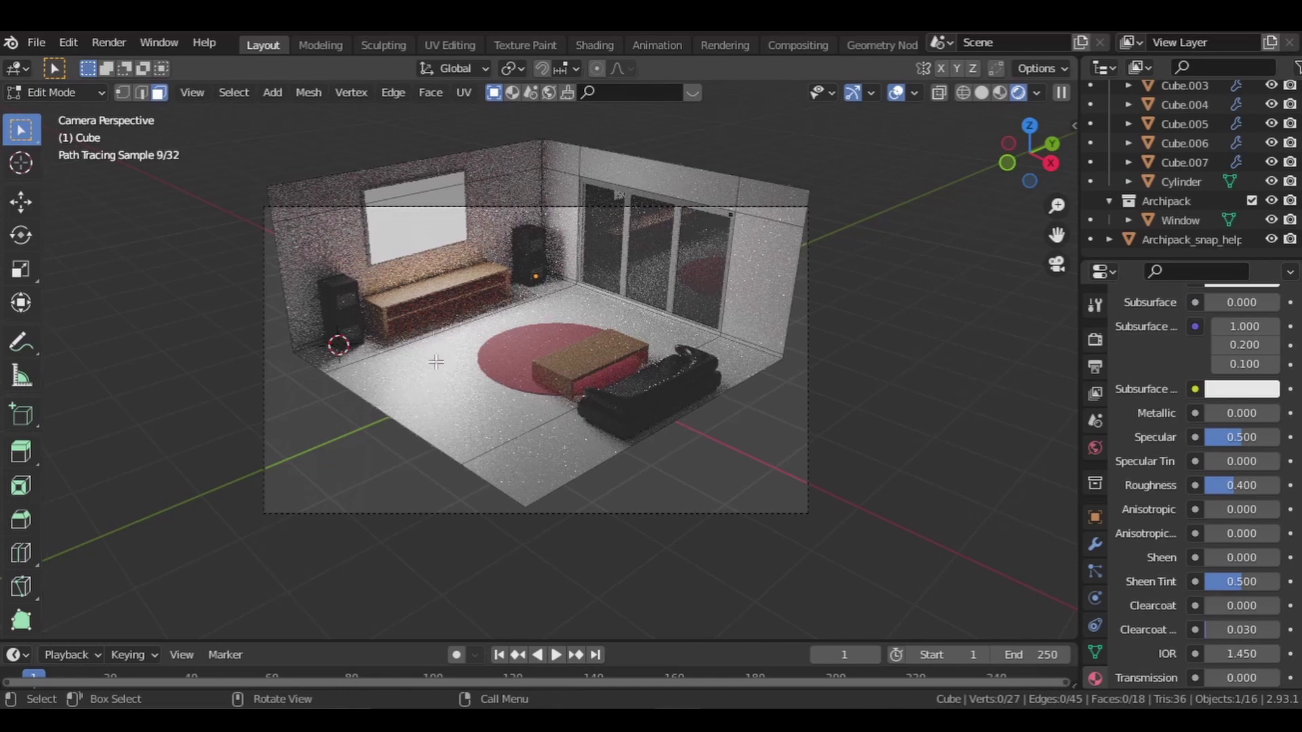
left_click(21, 553)
left_click_drag(298, 336, 286, 331)
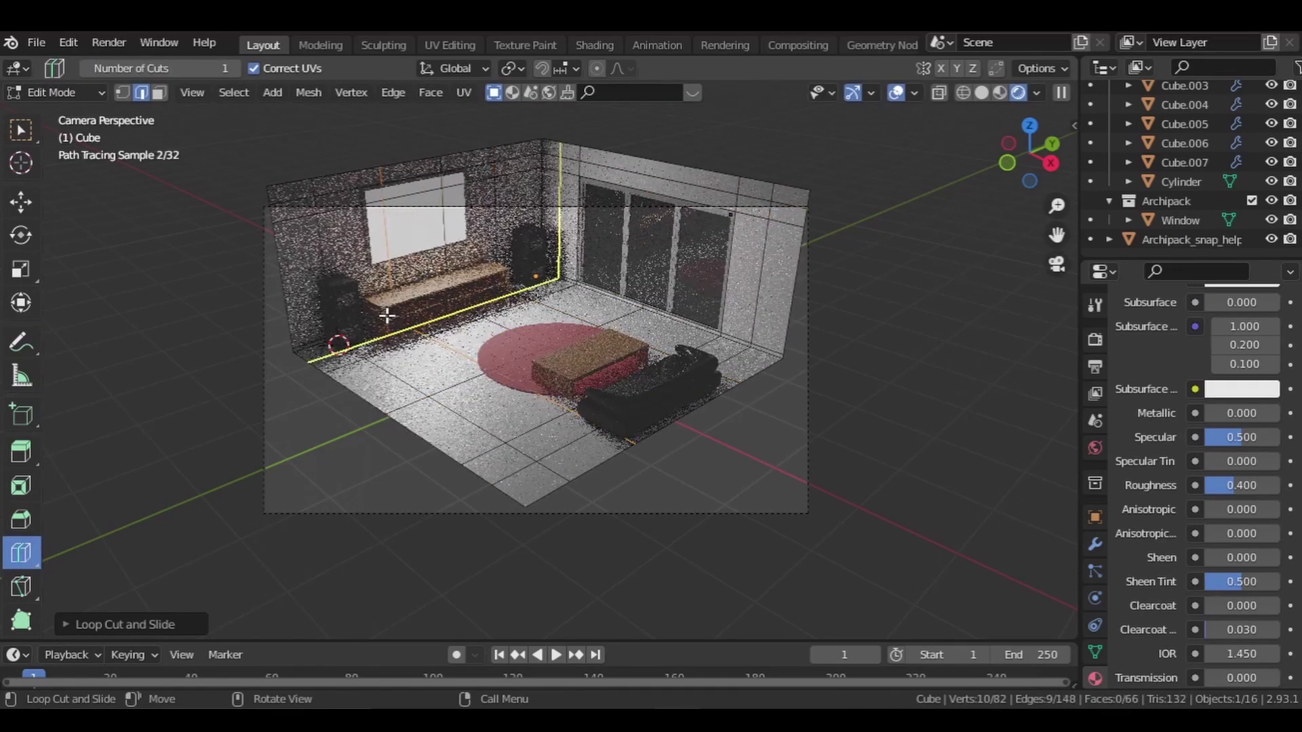
Select a scattered set of wall and floor faces of the room in face mode with Material Preview shading
left_click(994, 92)
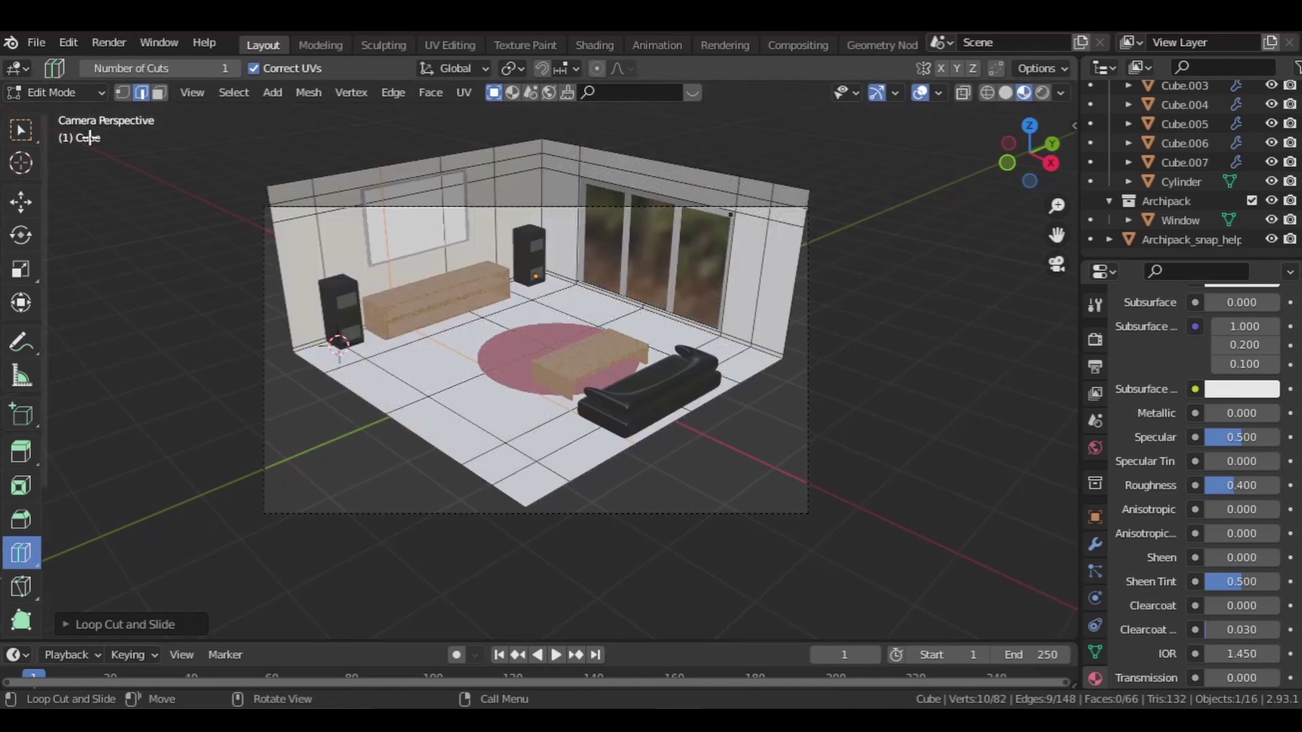
left_click(19, 133)
left_click(160, 93)
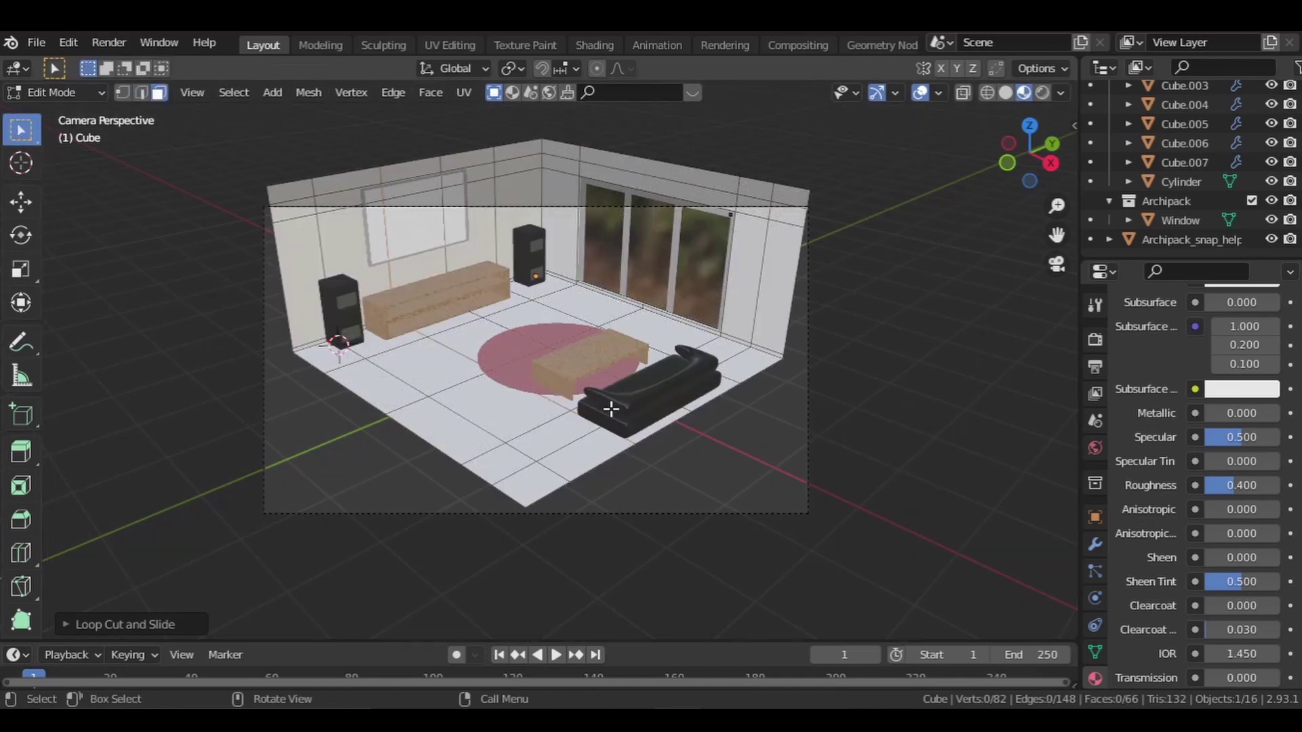
left_click(533, 491)
left_click(753, 367, "shift")
left_click(744, 285, "shift")
left_click(333, 237, "shift")
left_click(343, 182, "shift")
left_click(516, 154, "shift")
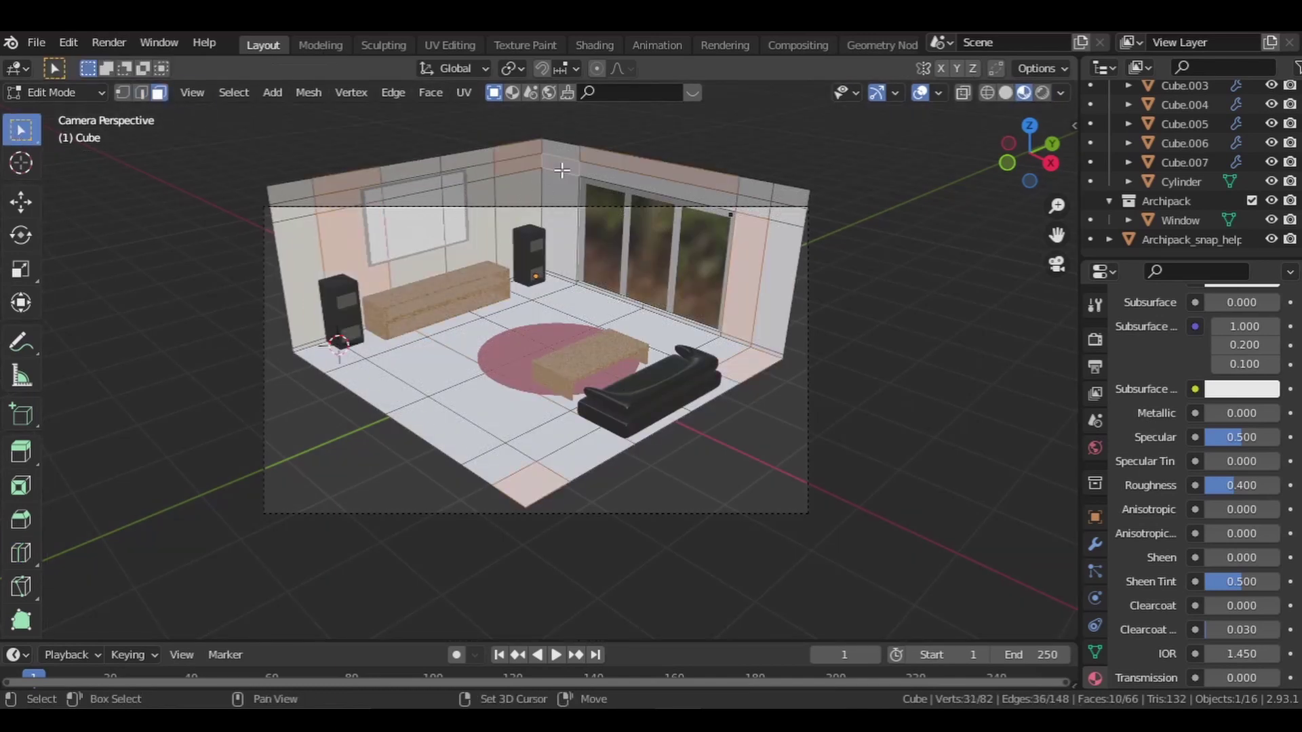
left_click(672, 327, "shift")
left_click(585, 305, "shift")
Add a second material with a black base color to the selected room faces and show the room in Rendered shading
scroll(1238, 511, "up", 9)
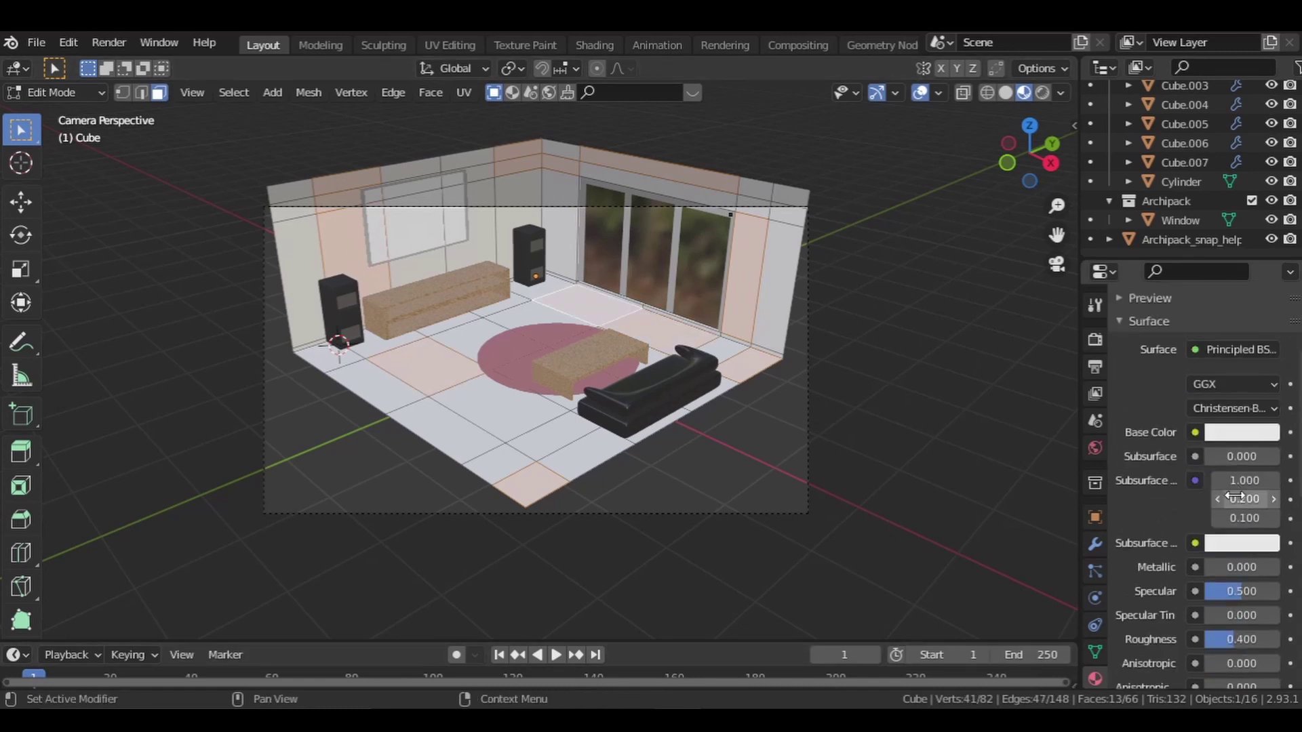
left_click(1291, 337)
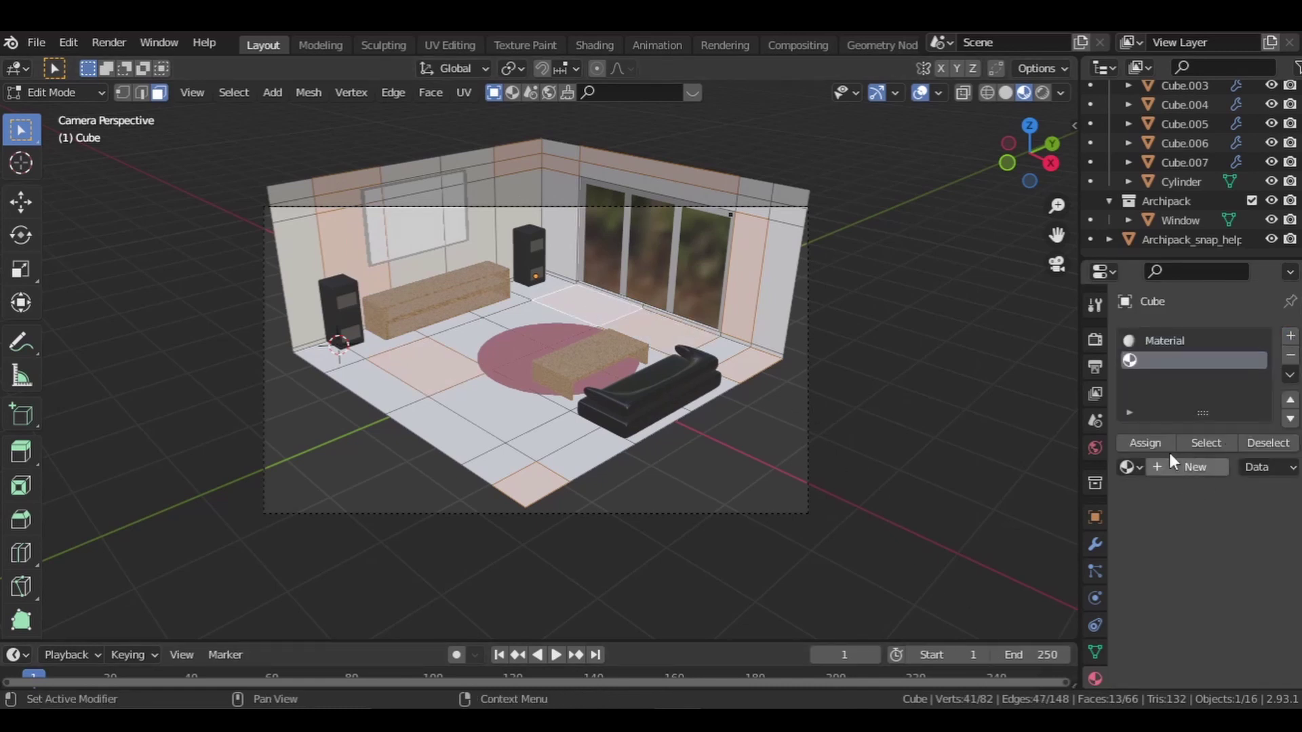
left_click(1195, 467)
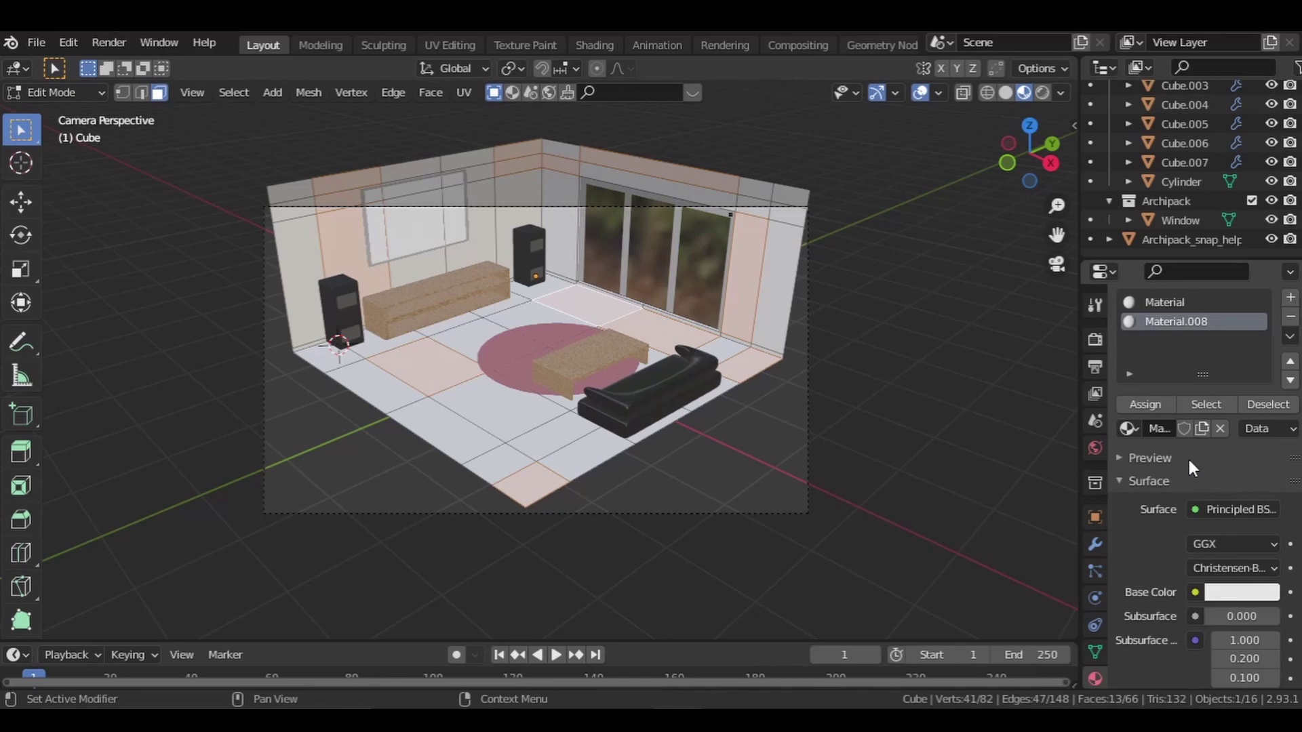
left_click(1222, 594)
left_click_drag(1264, 328, 1264, 457)
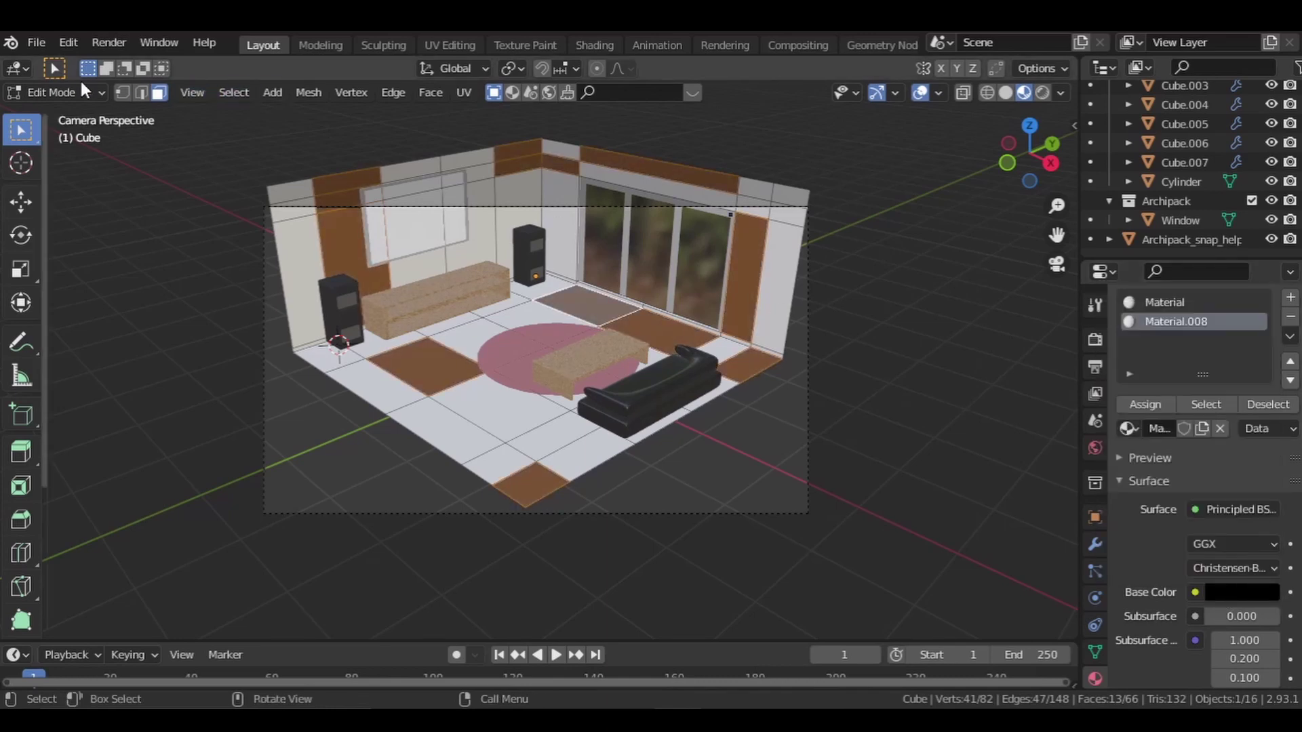
left_click(68, 92)
left_click(58, 110)
left_click(1043, 93)
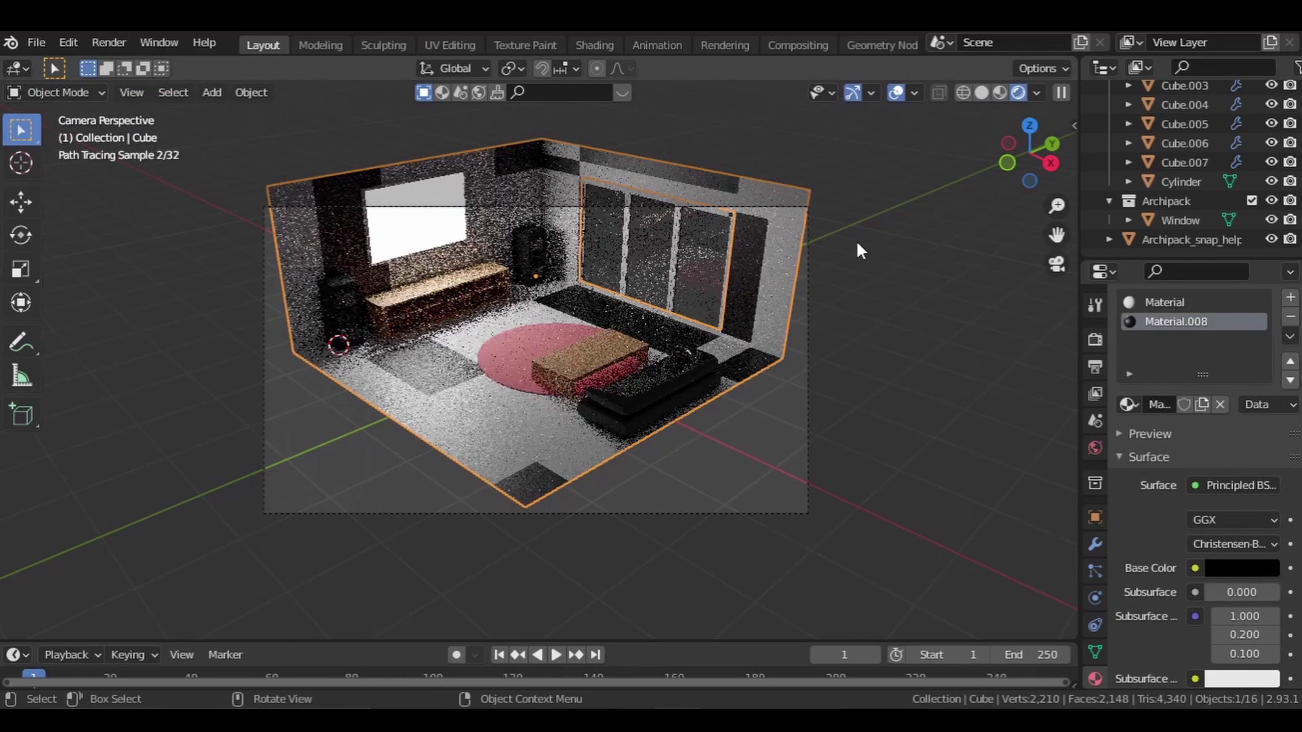
Delete the round rug under the table and select the TV on the wall
left_click(545, 340)
key("Delete")
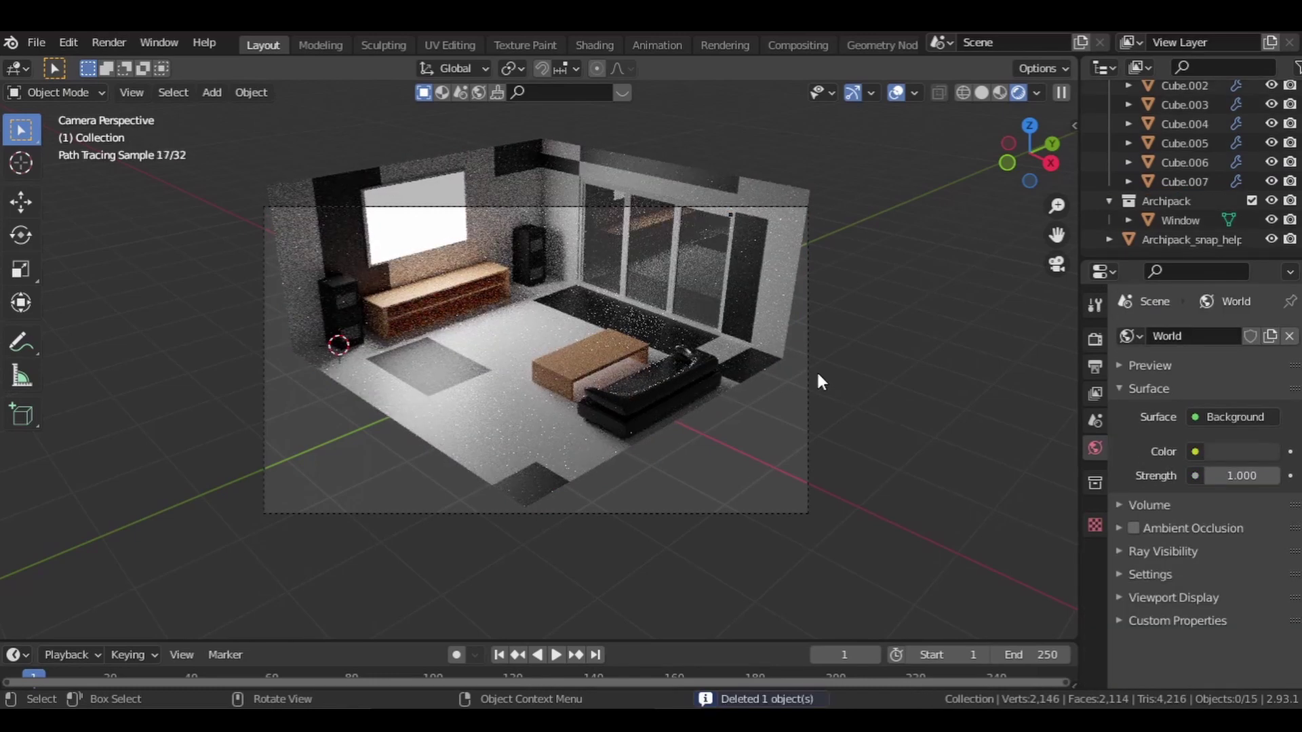
left_click(367, 235)
left_click(367, 234)
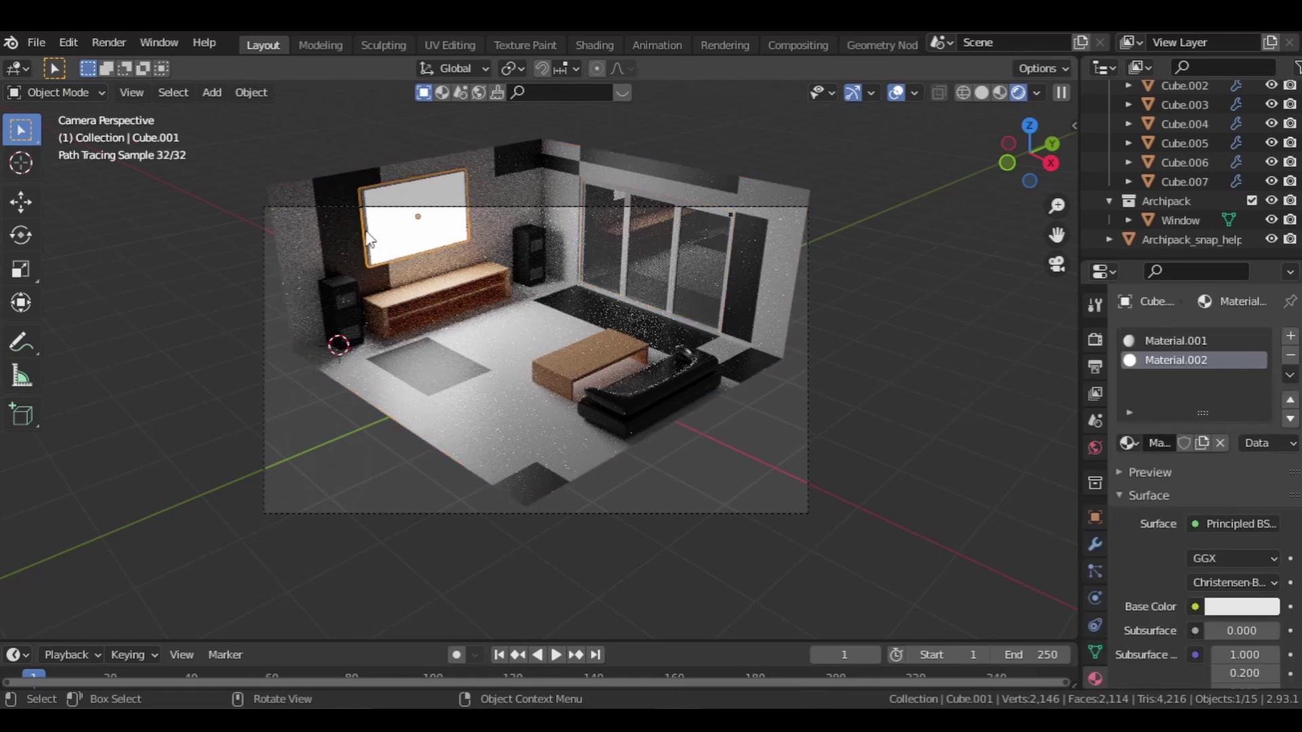
Set the base color of the TV's Material.001 to black
left_click(60, 92)
left_click(1194, 339)
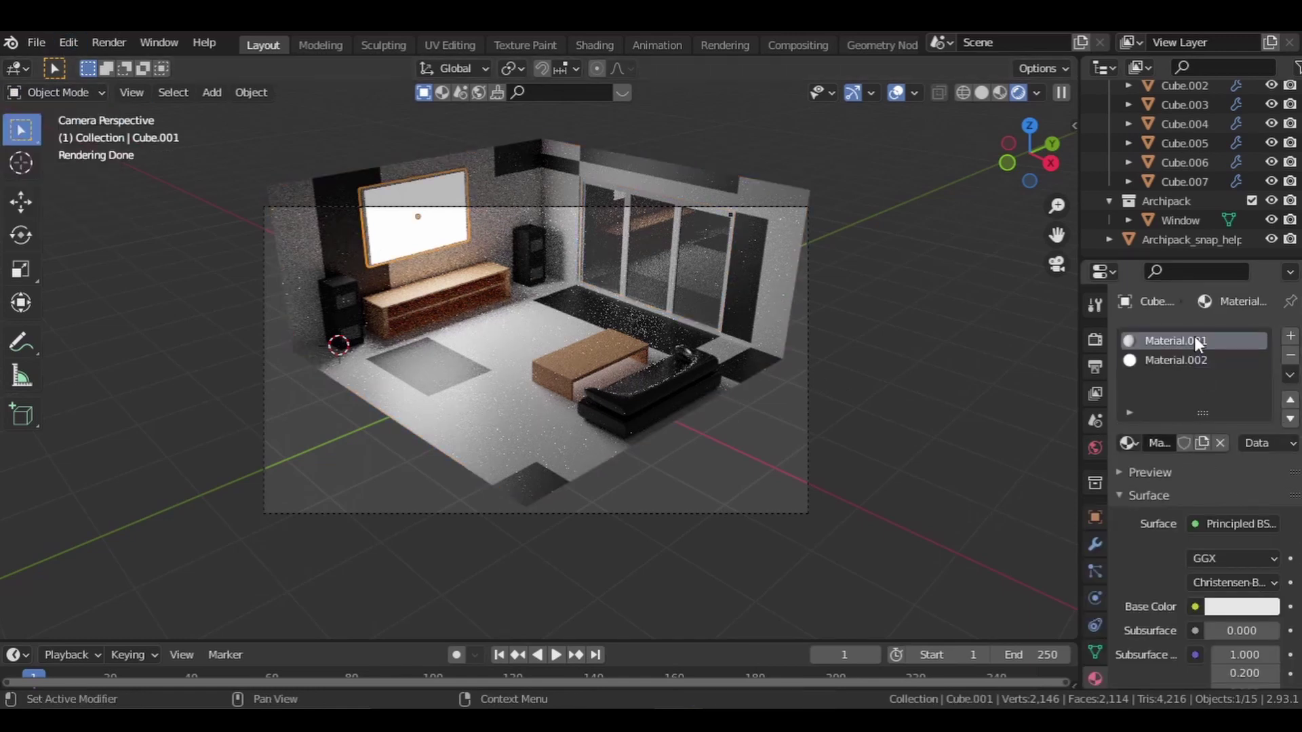
left_click(1248, 613)
left_click_drag(1260, 415, 1260, 476)
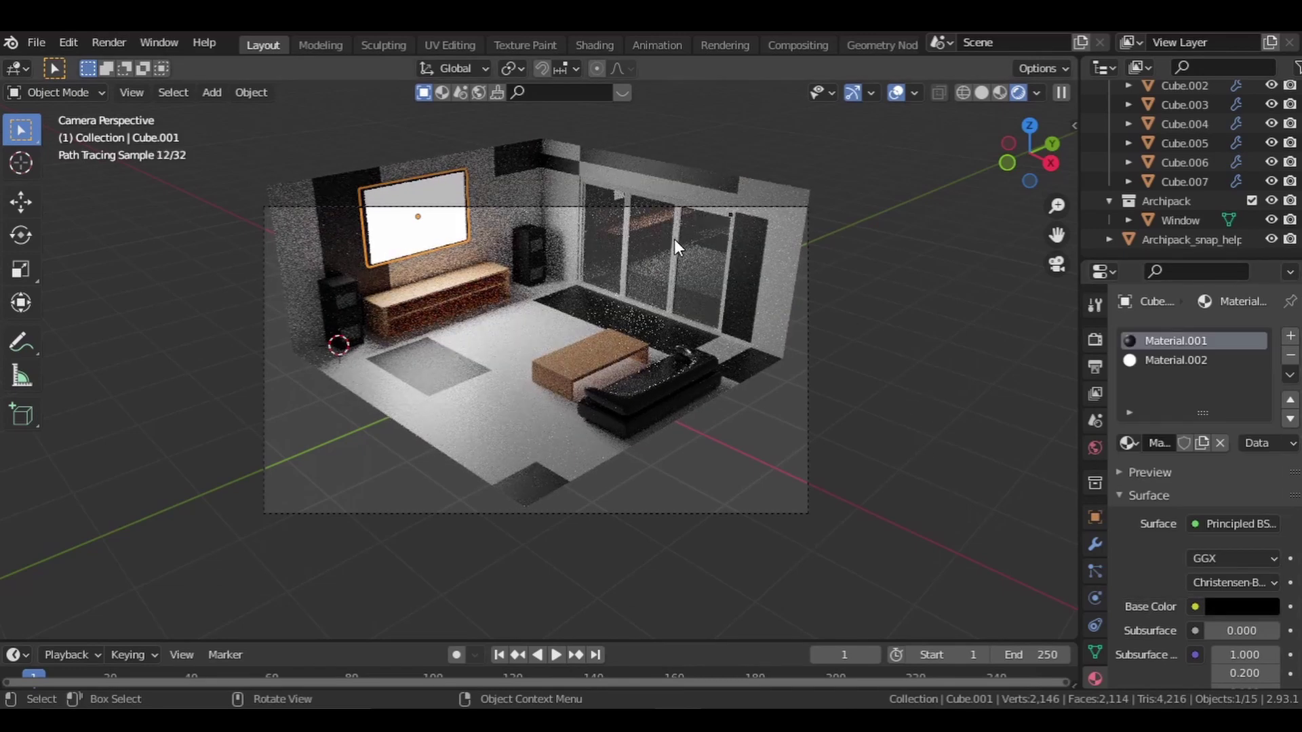
Set the diffuse color of the window panel's Window_inside material to black
left_click(674, 238)
left_click(1198, 342)
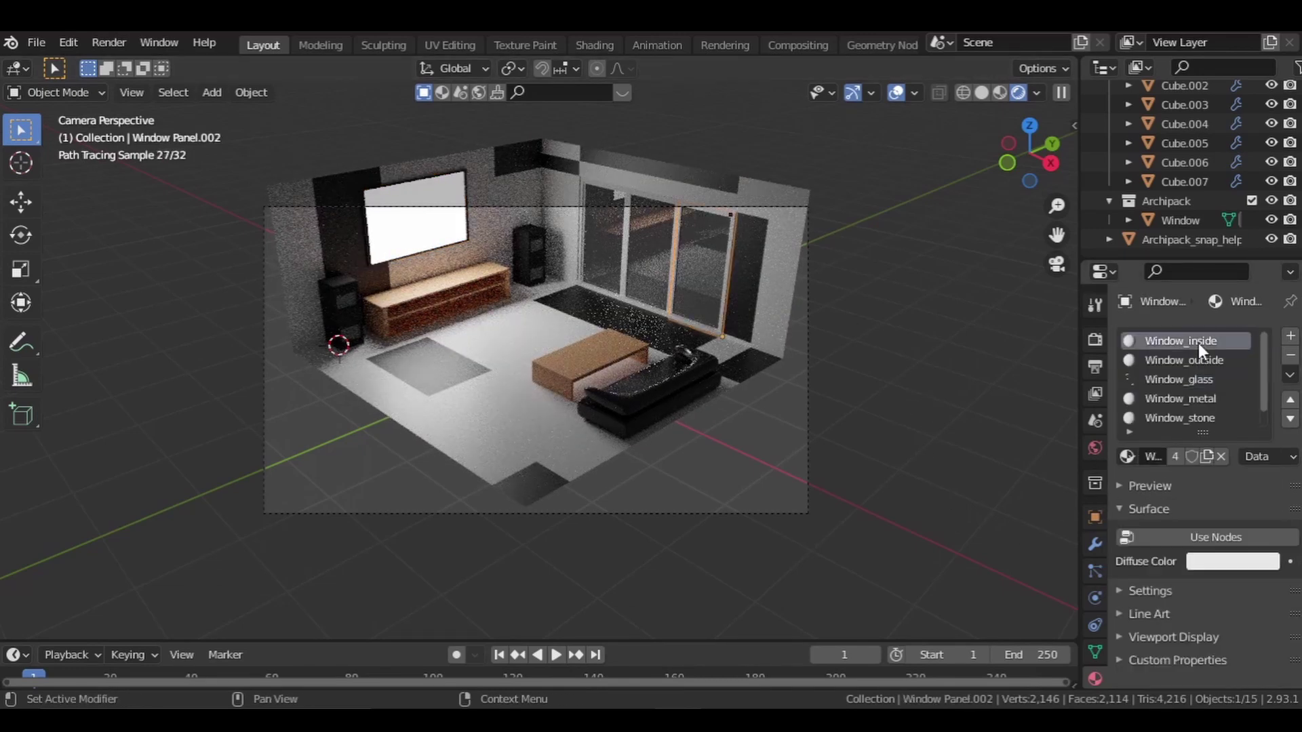
left_click(1231, 561)
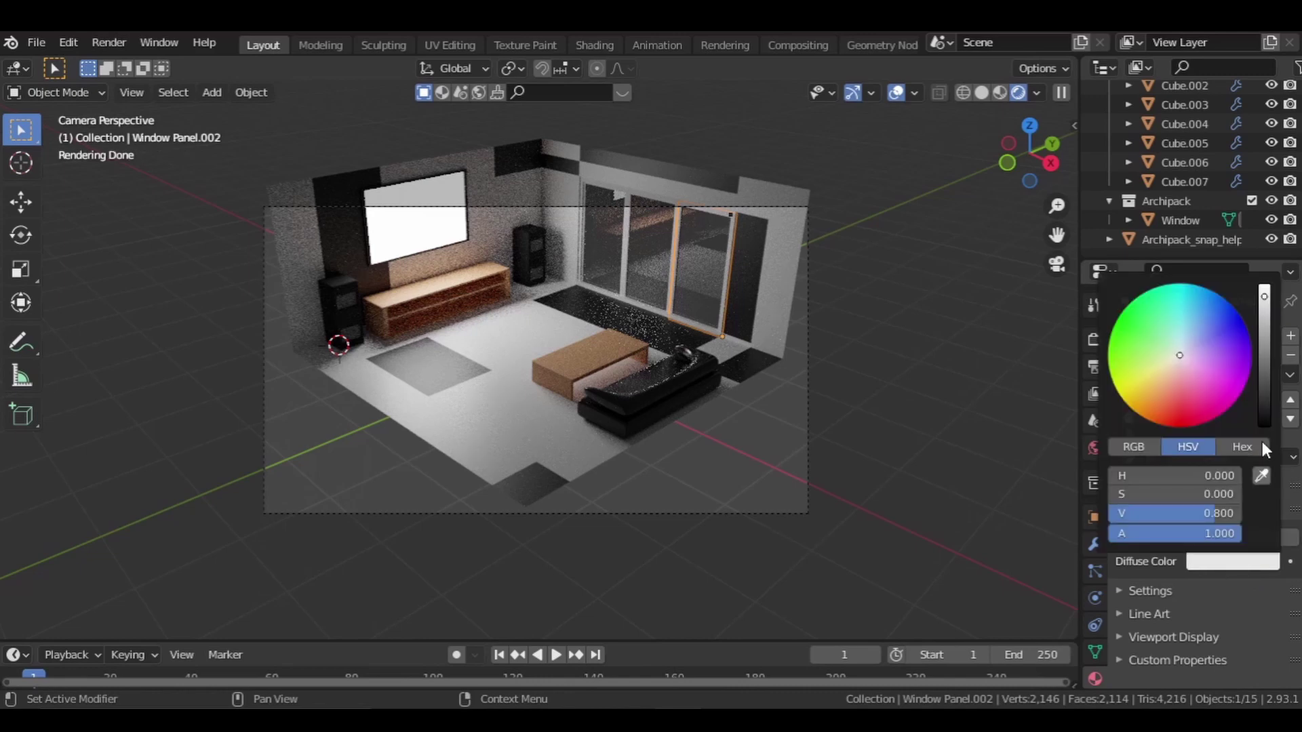
left_click_drag(1263, 346, 1263, 430)
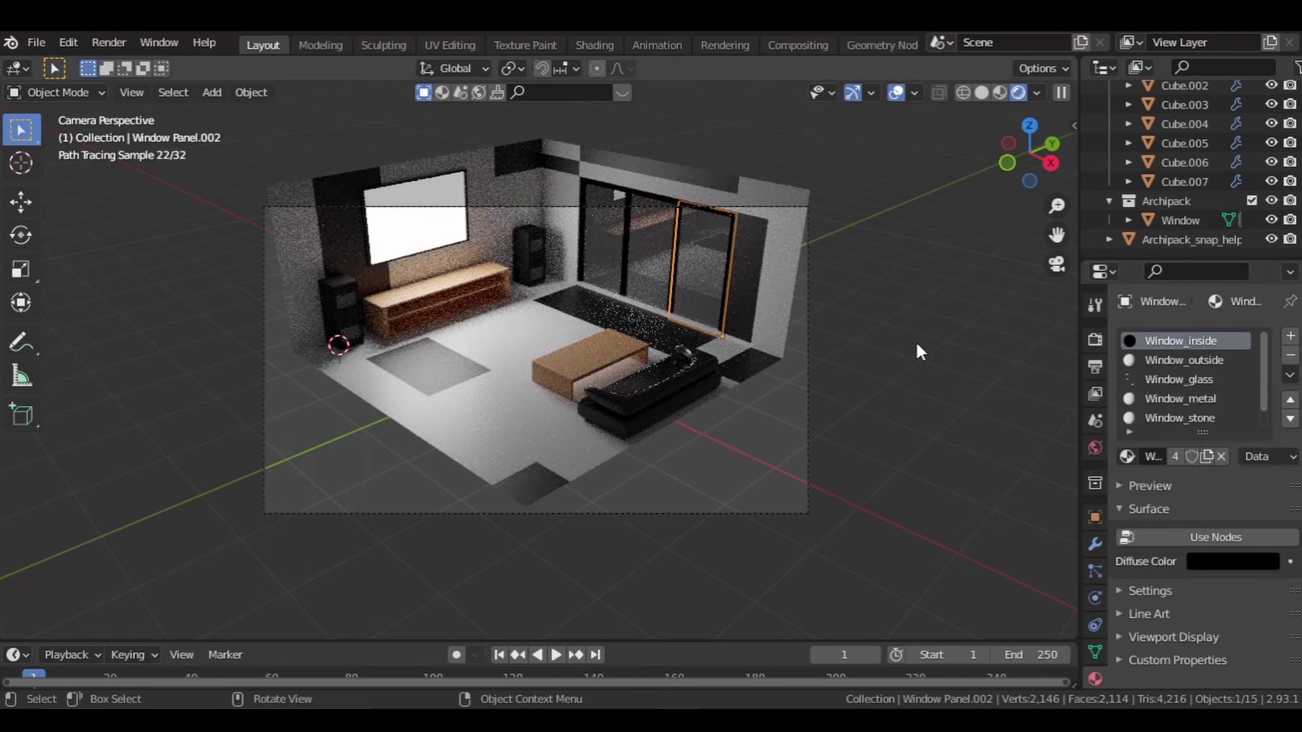
Enable Adaptive Sampling and turn on both render and viewport denoising with OpenImageDenoise
left_click(1095, 339)
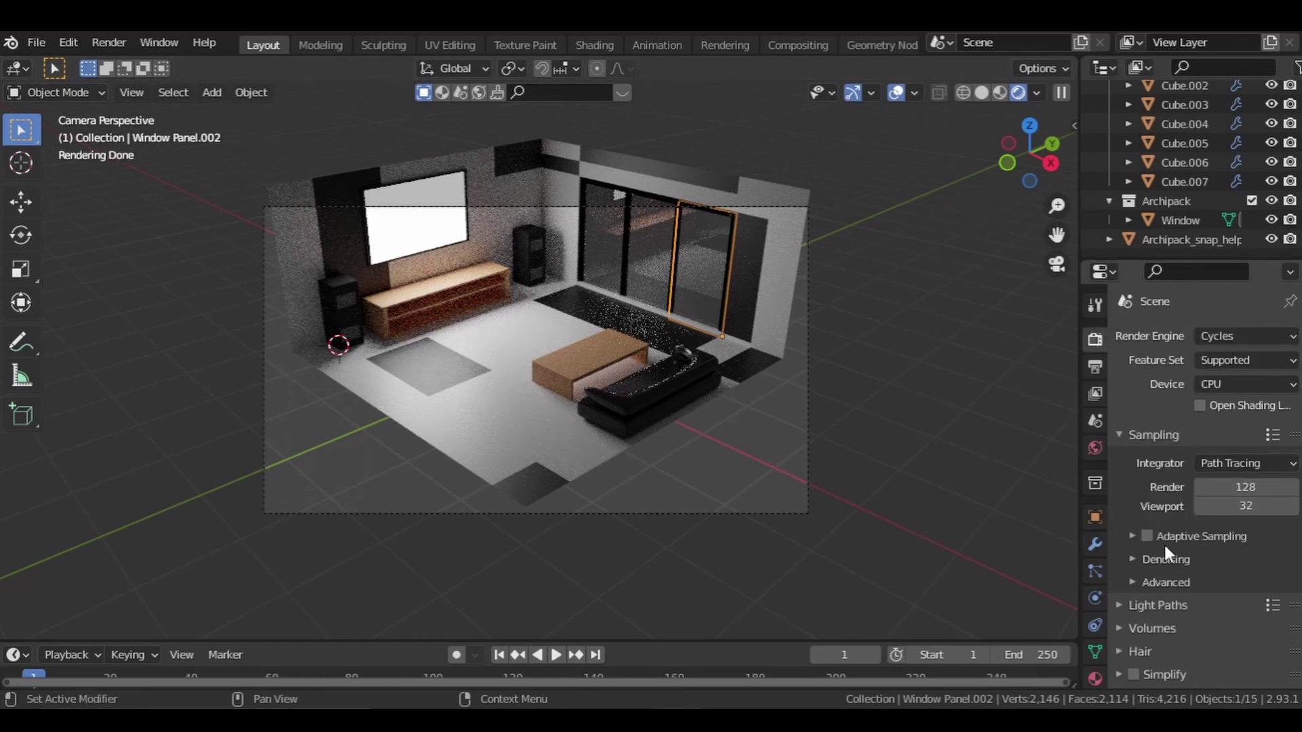
left_click(1146, 536)
scroll(1153, 543, "down", 2)
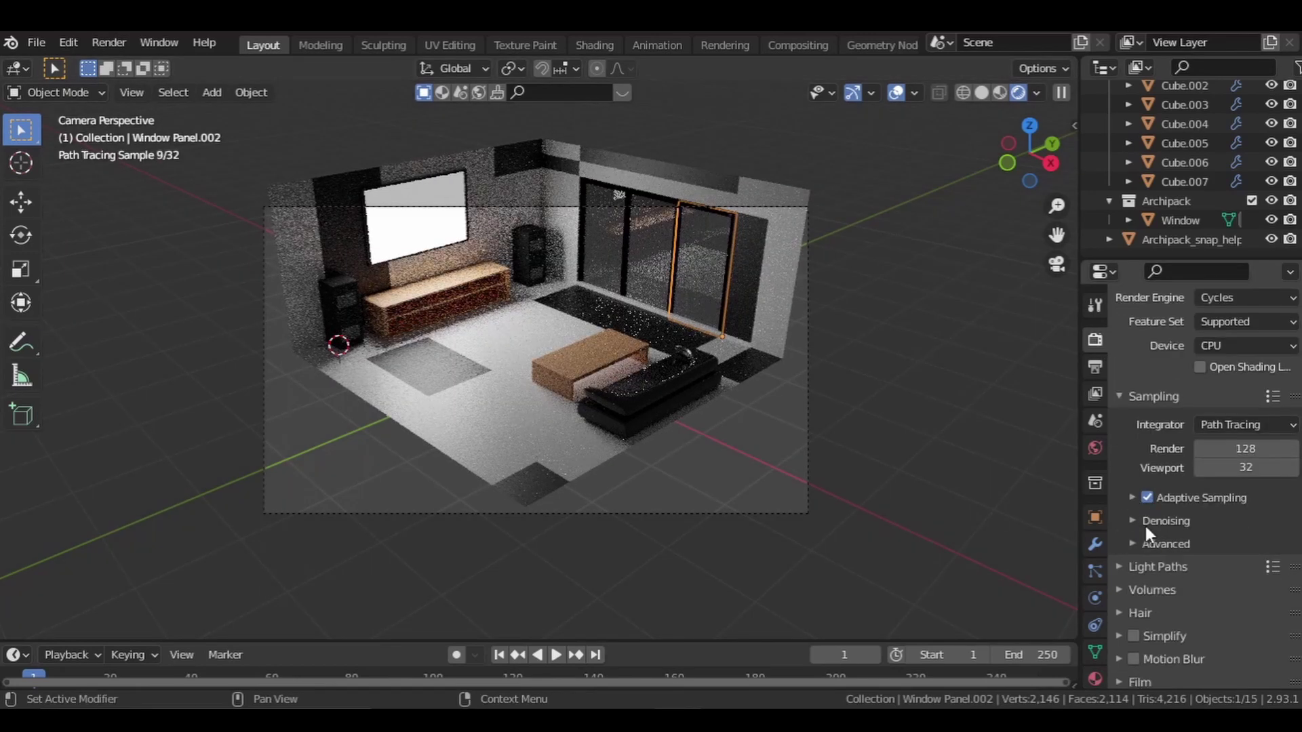
left_click(1131, 520)
left_click(1198, 583)
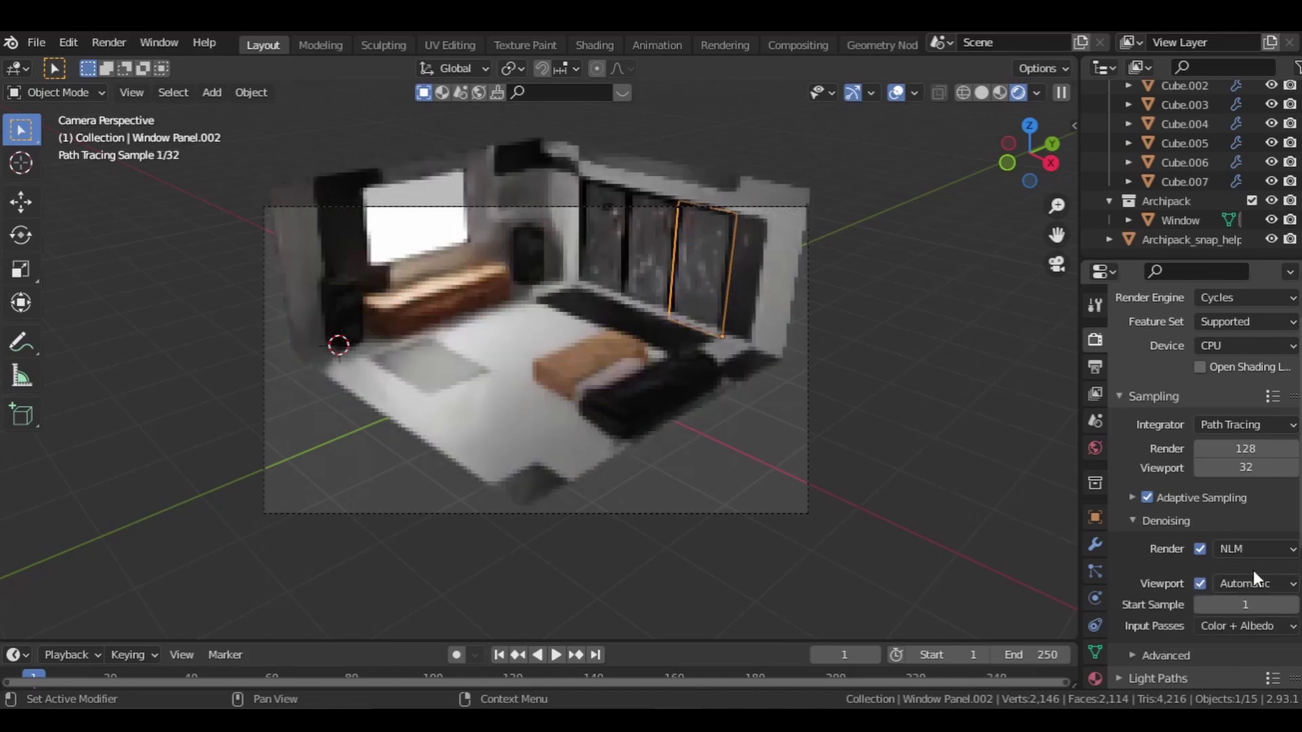
left_click(1254, 549)
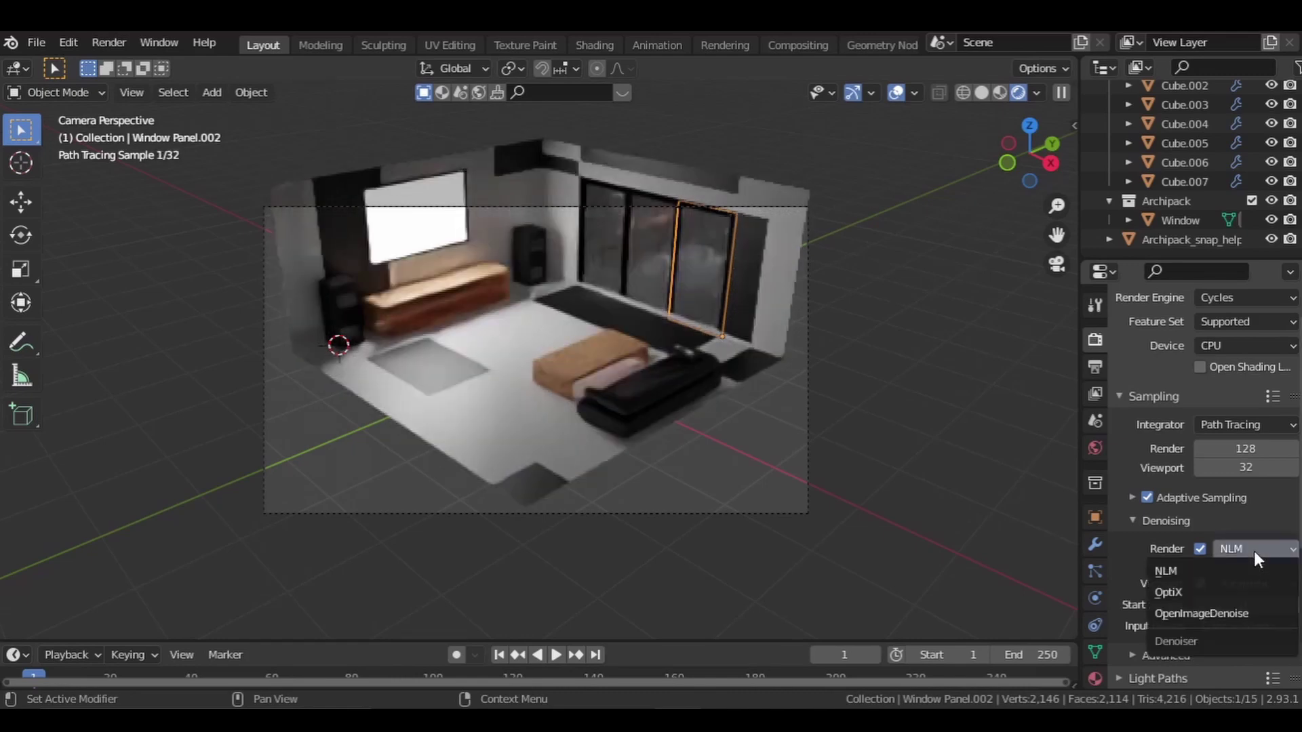
left_click(1214, 612)
left_click(1255, 584)
left_click(1214, 642)
left_click(1200, 548)
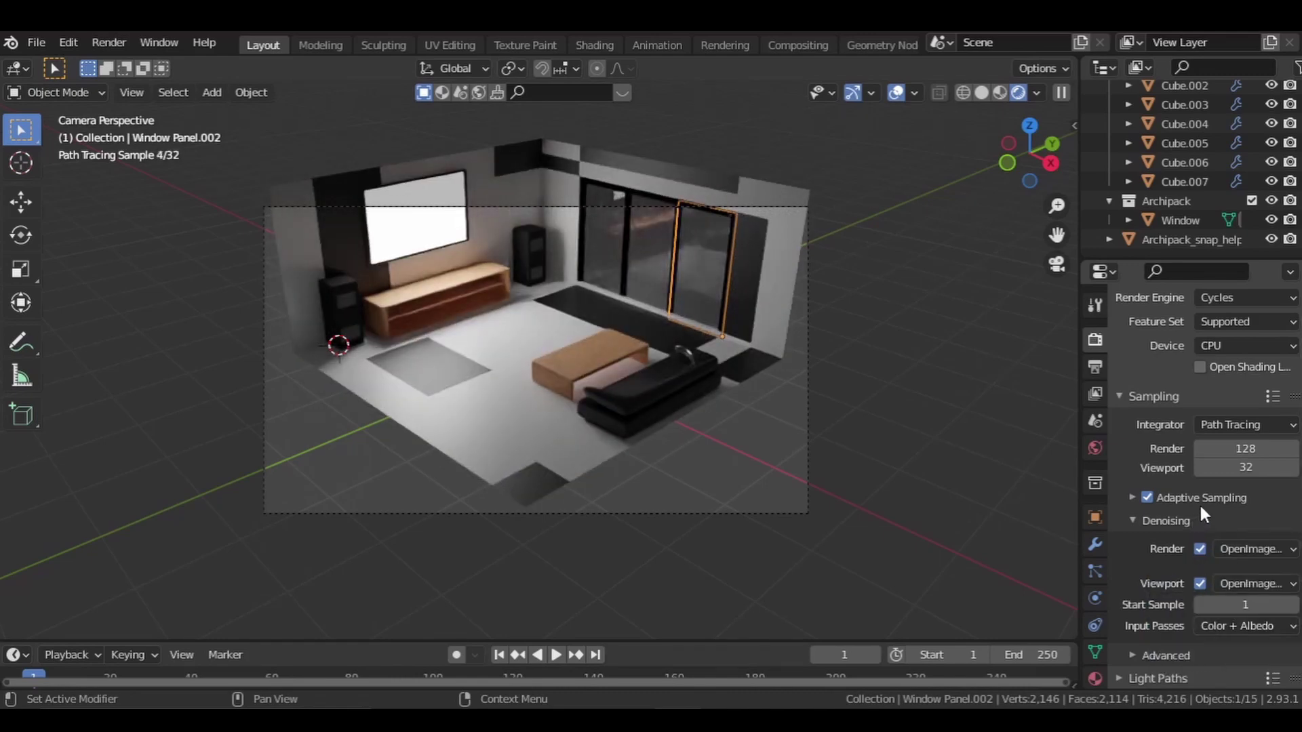
Set the color management look to High Contrast and the exposure to 1
scroll(1199, 502, "down", 5)
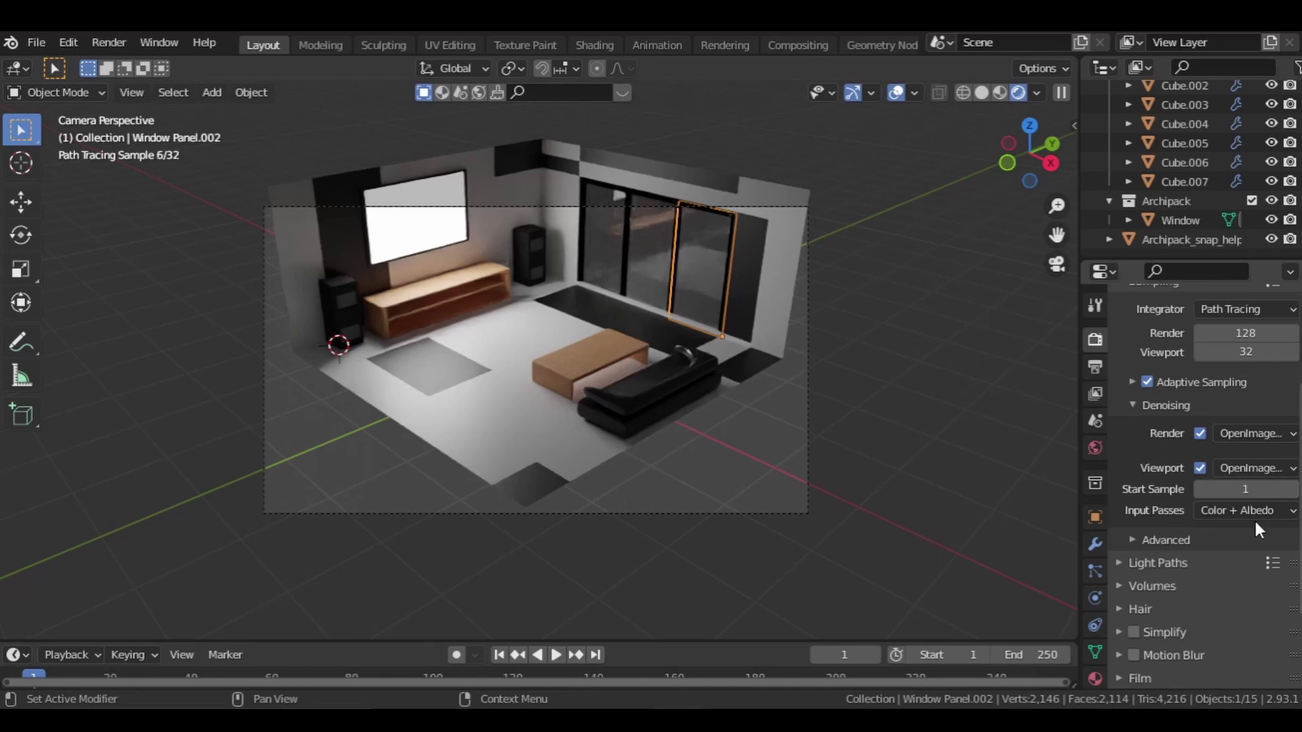
scroll(1254, 518, "down", 5)
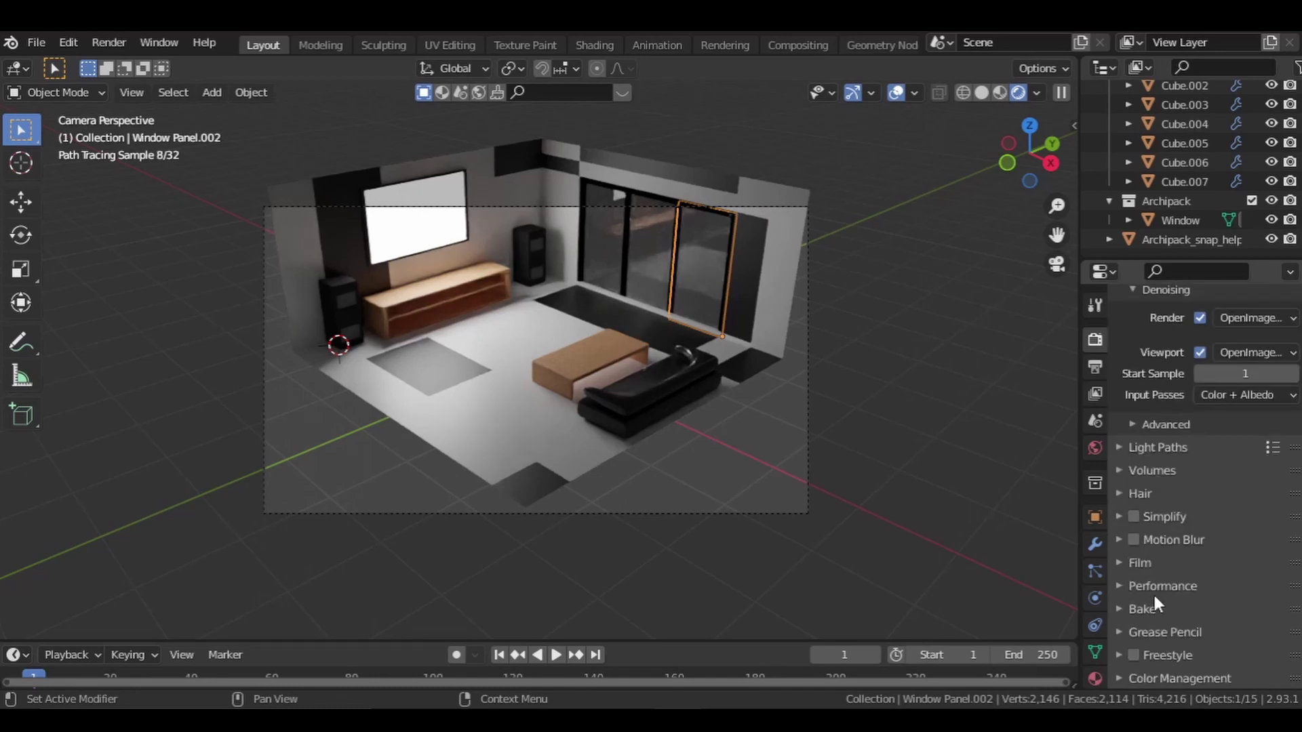
left_click(1117, 679)
scroll(1190, 563, "down", 8)
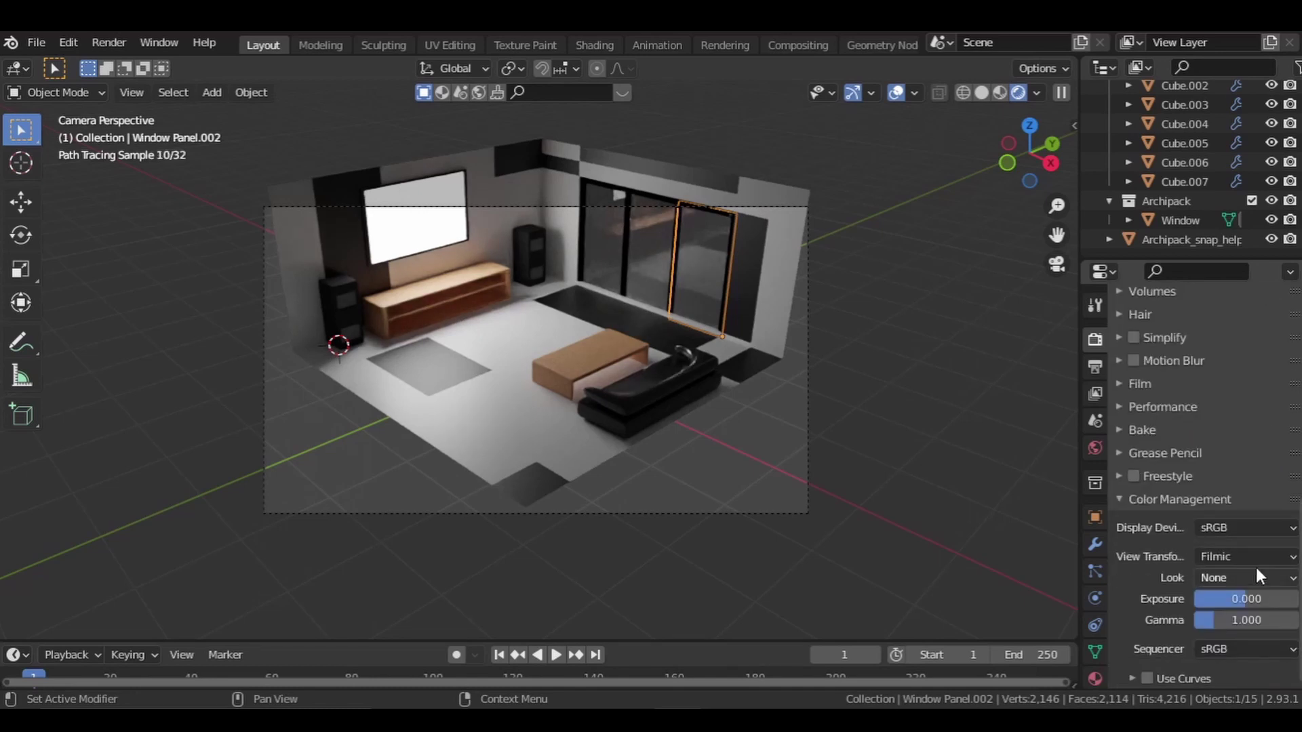
left_click(1253, 571)
left_click(1174, 510)
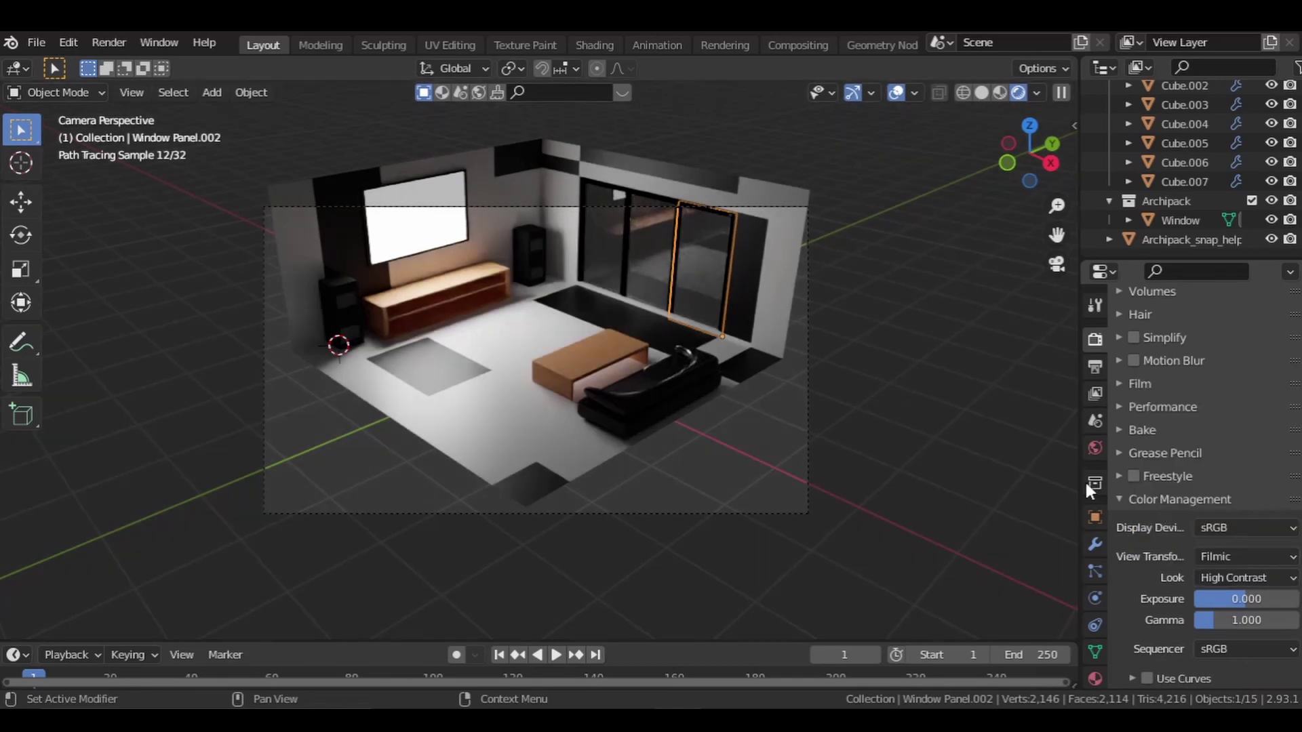
left_click_drag(1250, 598, 1258, 598)
left_click(1258, 596)
type("1")
key("Return")
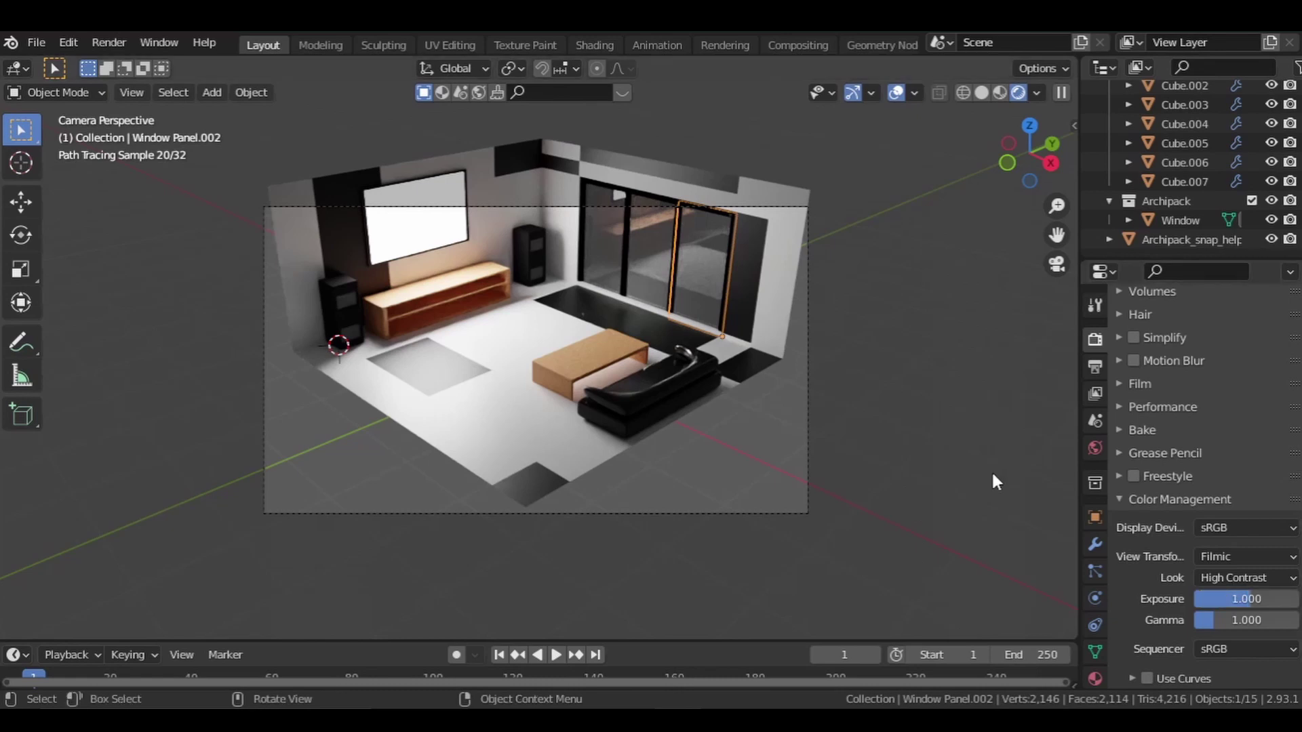
Add a plane, scale it well beyond the room and move it under the room as the ground
left_click(221, 91)
mouse_move(234, 110)
left_click(430, 137)
key("s")
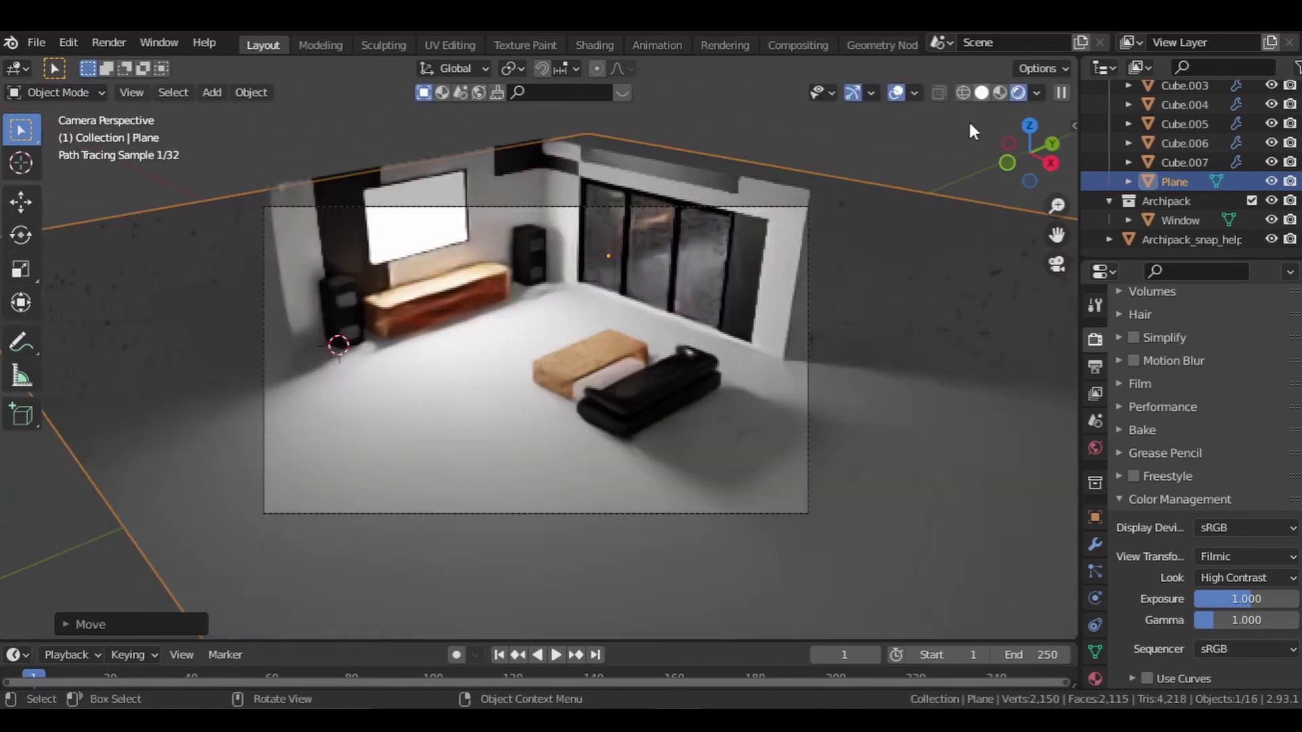
Show the scene in Solid shading and change the camera's lens type to Orthographic
left_click(981, 93)
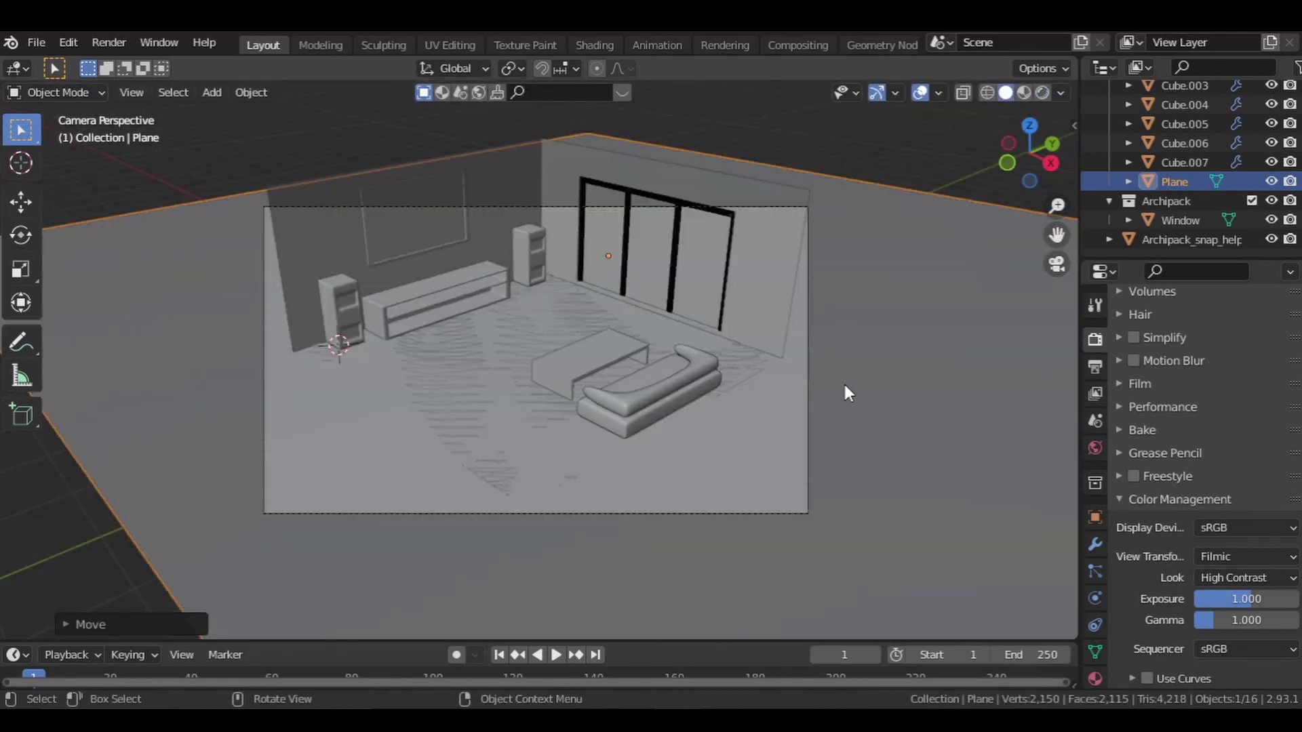
left_click(914, 438)
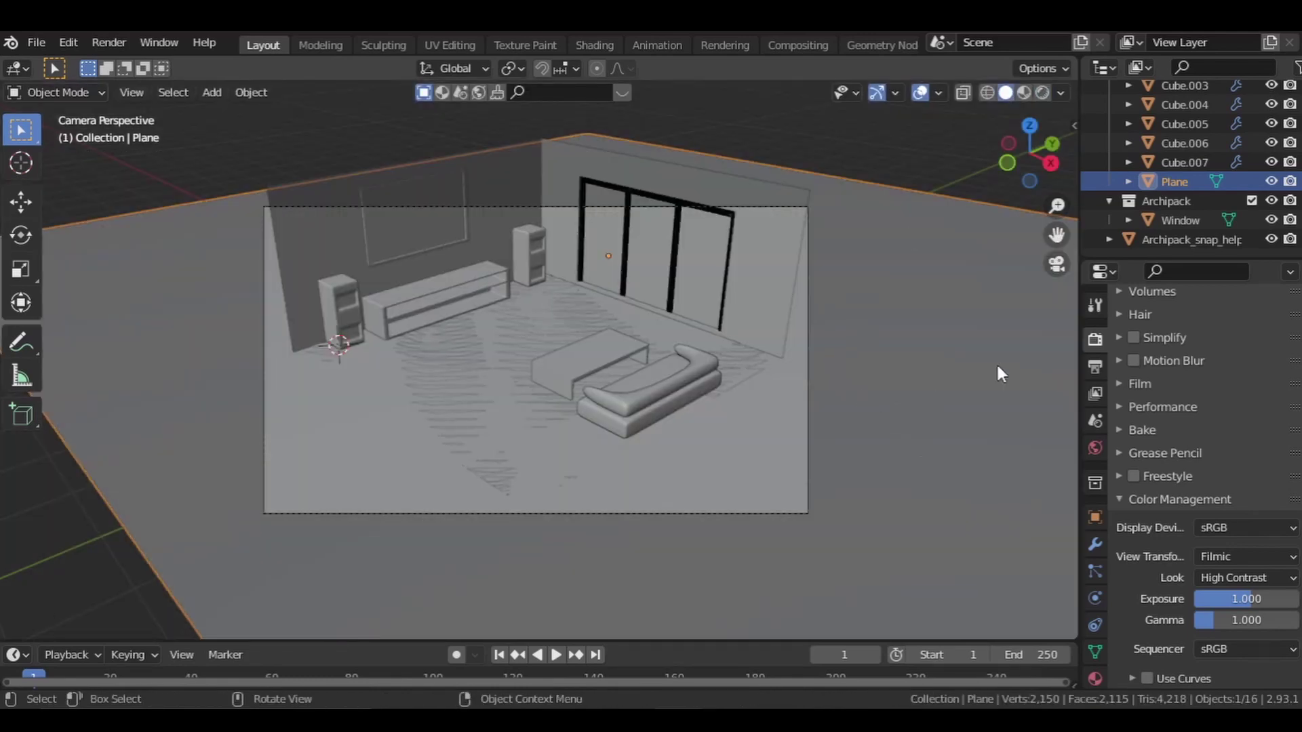
scroll(1200, 95, "up", 5)
left_click(1175, 133)
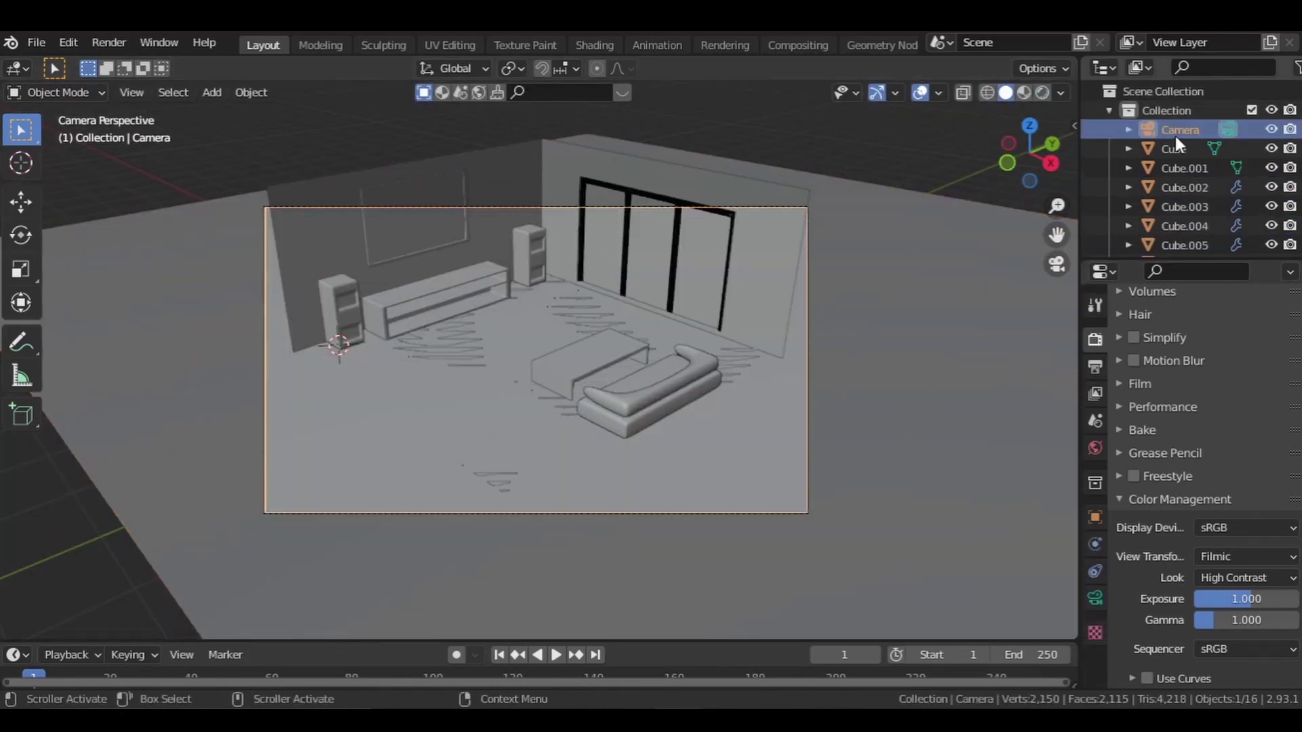
left_click(1096, 598)
scroll(1222, 419, "up", 3)
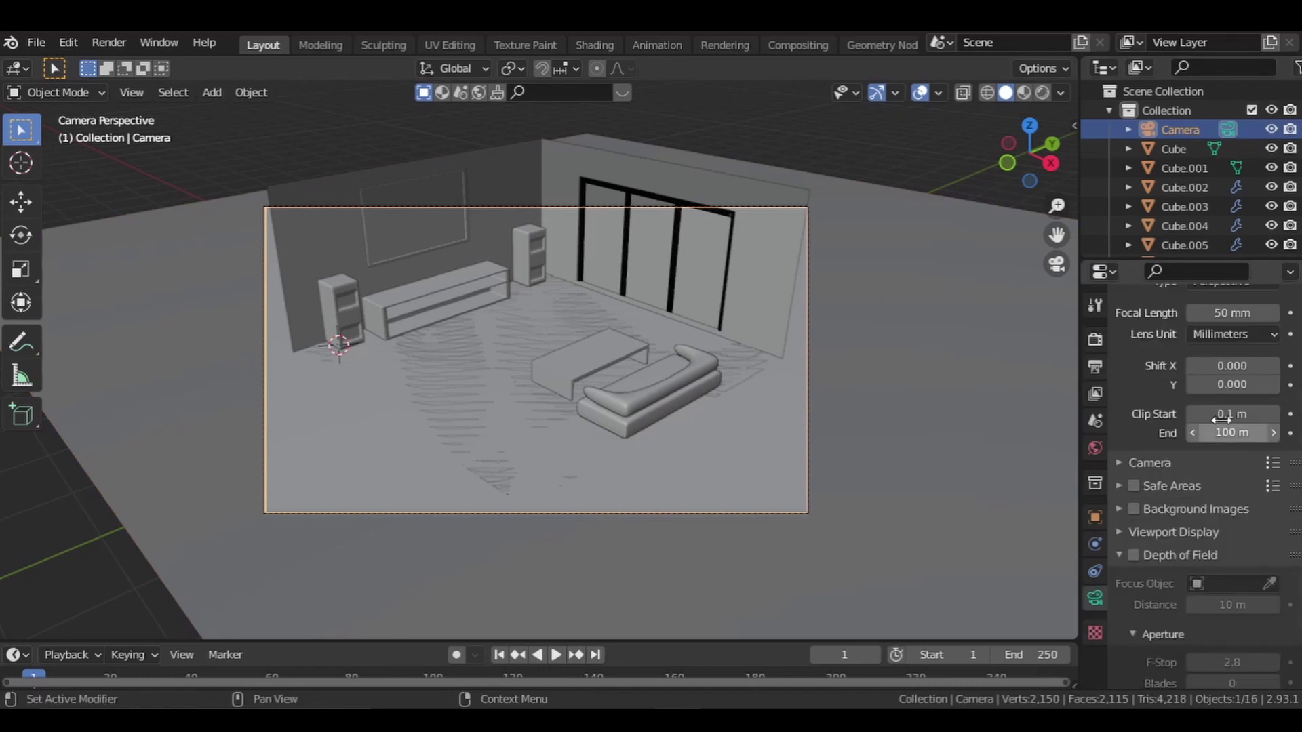
scroll(1223, 418, "up", 4)
left_click(1240, 392)
left_click(1206, 433)
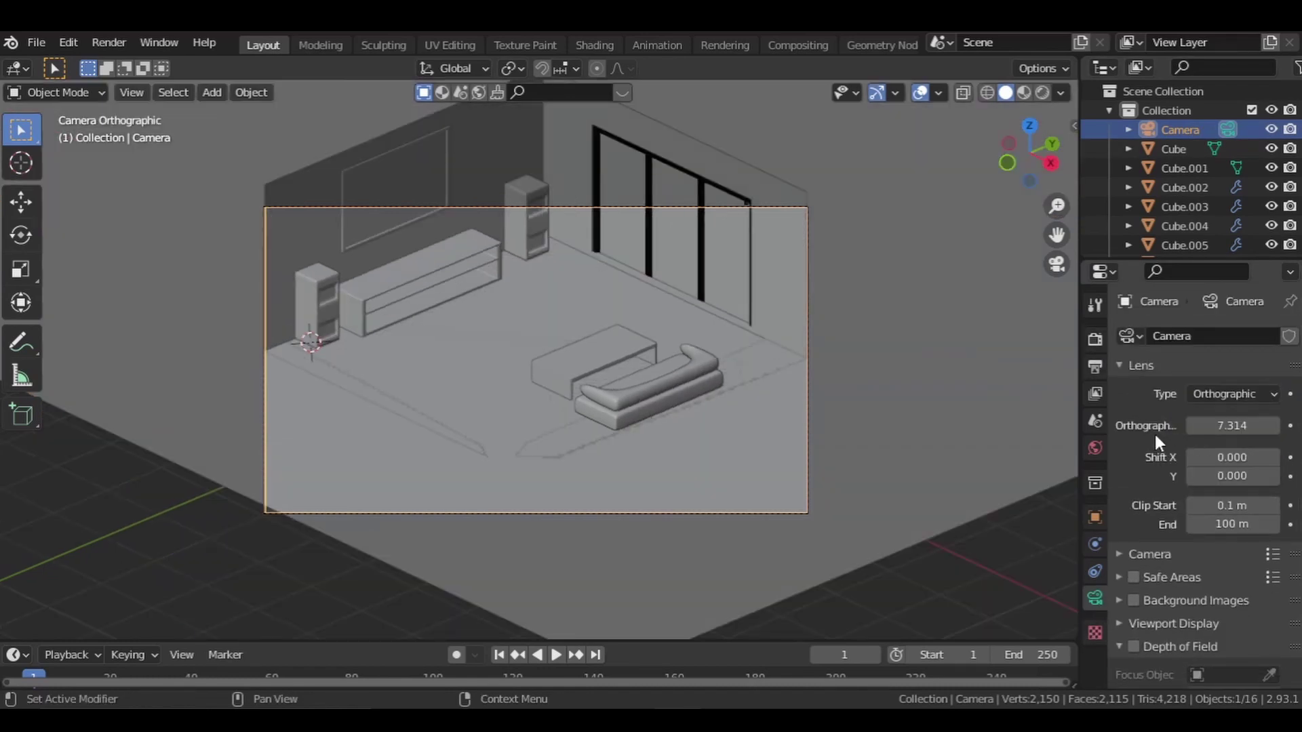
Increase the camera's orthographic scale and adjust its vertical shift so the whole room fits inside the frame
left_click_drag(1236, 426, 1250, 426)
left_click_drag(1234, 476, 1243, 476)
left_click_drag(1236, 426, 1239, 426)
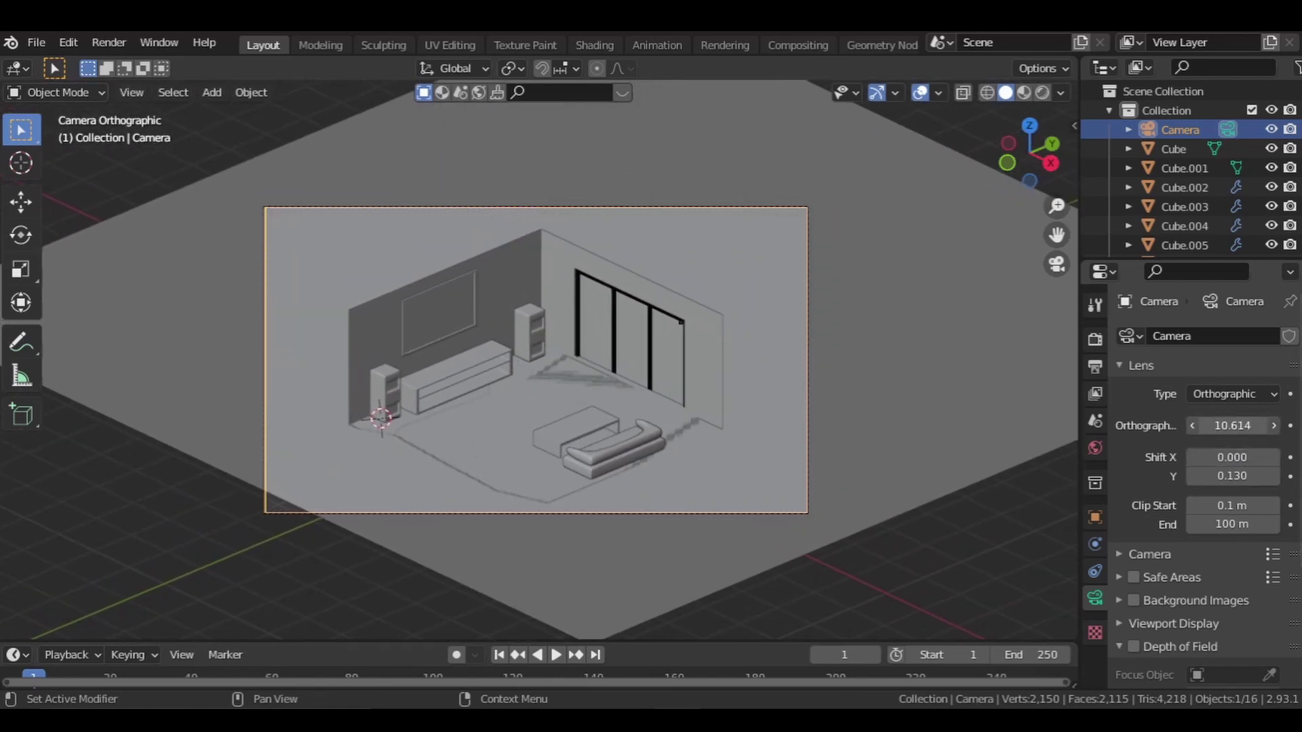
left_click_drag(1233, 476, 1229, 476)
left_click_drag(1238, 426, 1245, 426)
Enlarge the ground plane to extend past the camera frame and move it along Z to just below the room floor
left_click(773, 358)
key("s")
left_click(856, 383)
key("g")
key("z")
left_click(859, 387)
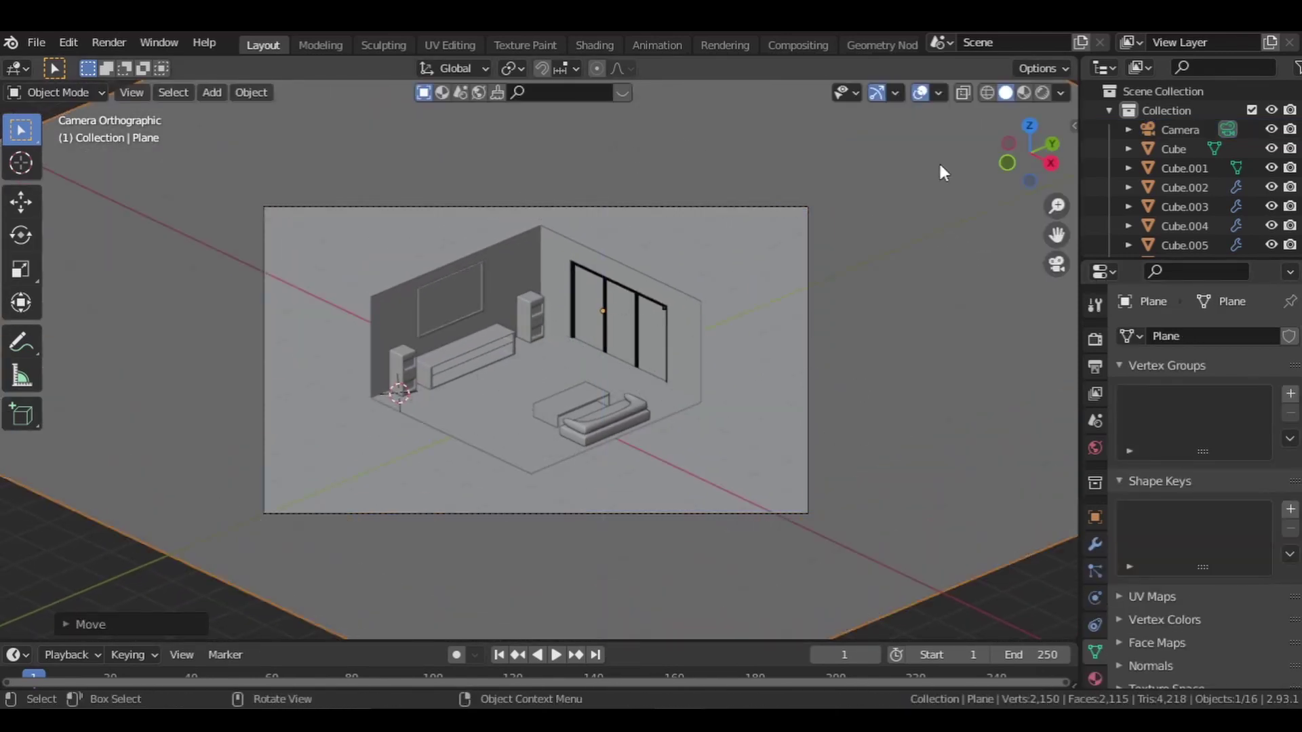
Give the ground plane a new material with a gray base color, viewed in Rendered shading with overlays hidden
left_click(1040, 94)
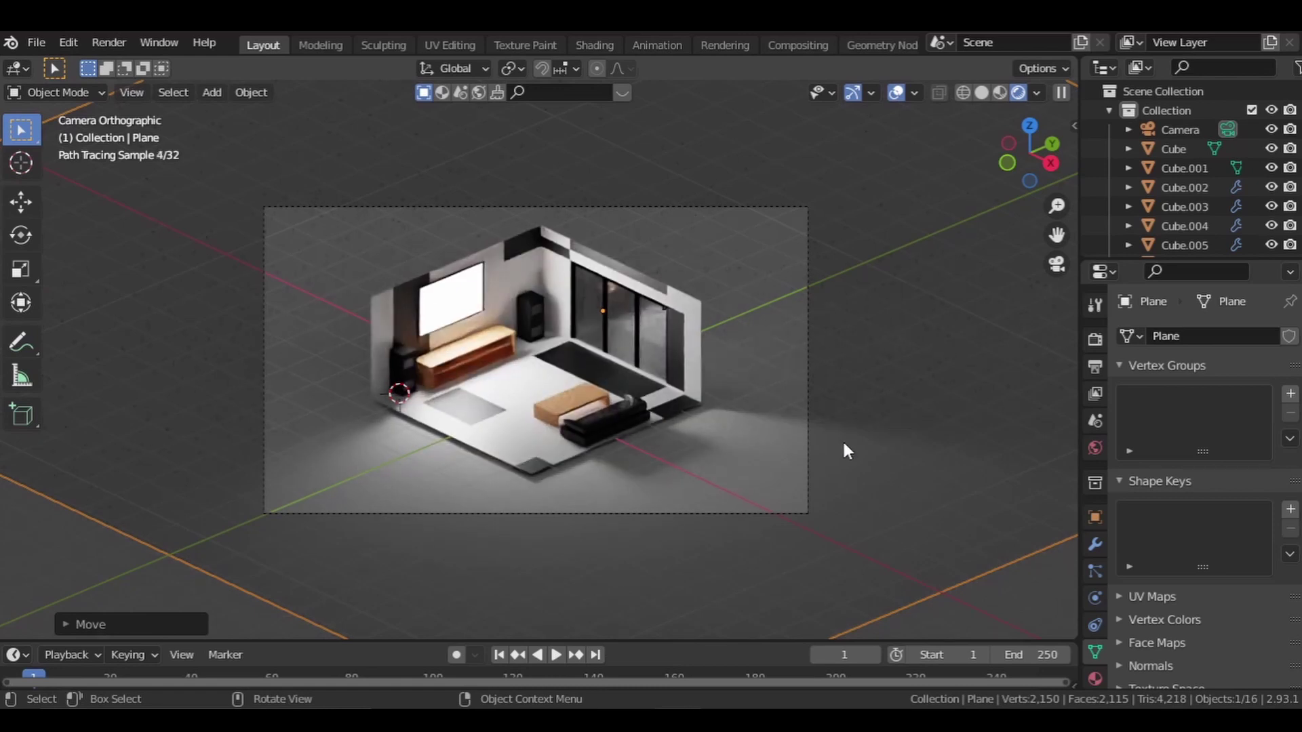
left_click(1094, 678)
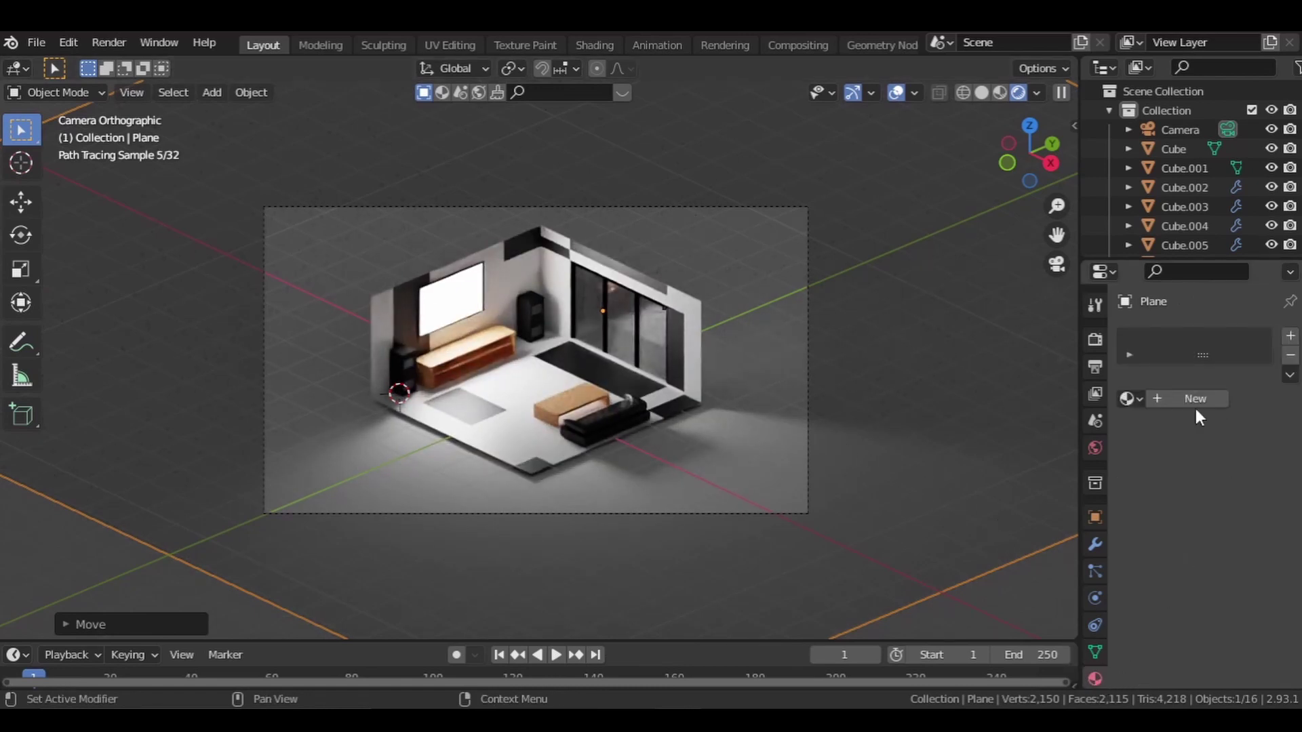
left_click(1176, 404)
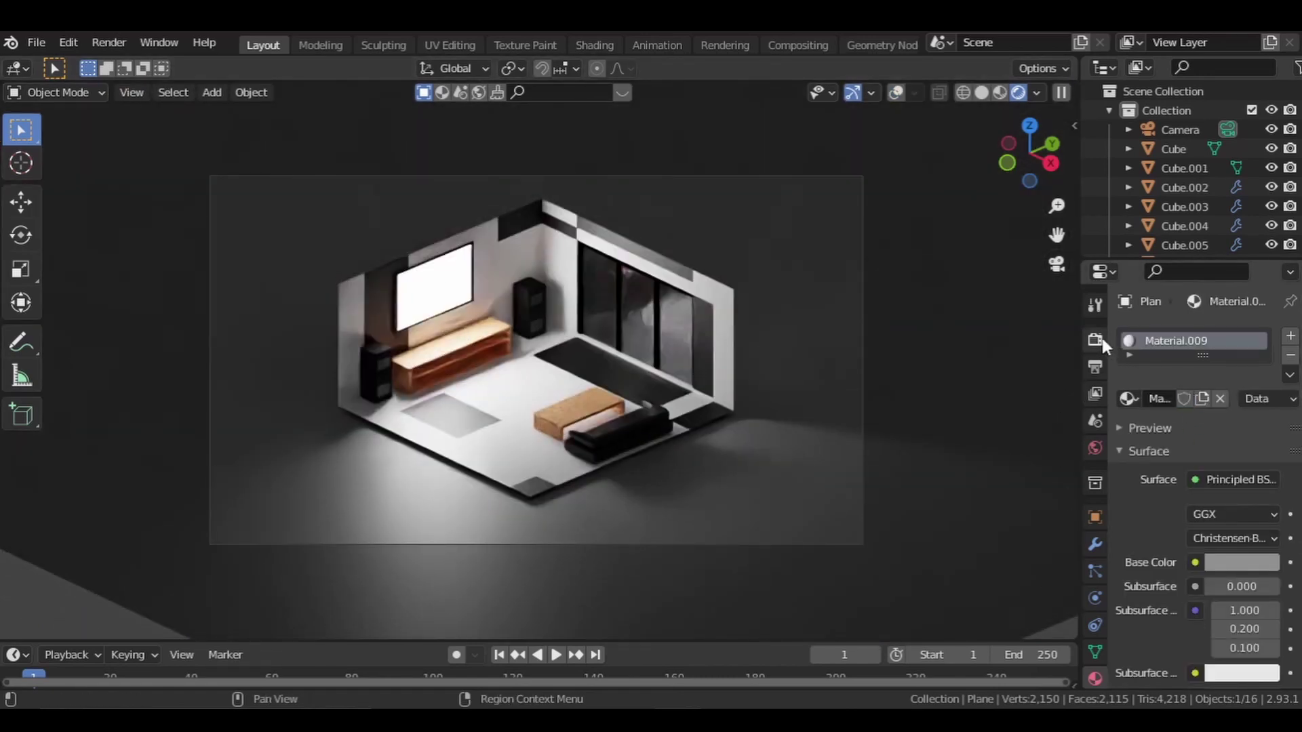
Set the Cycles render tile size to 16 px in both X and Y
left_click(1102, 339)
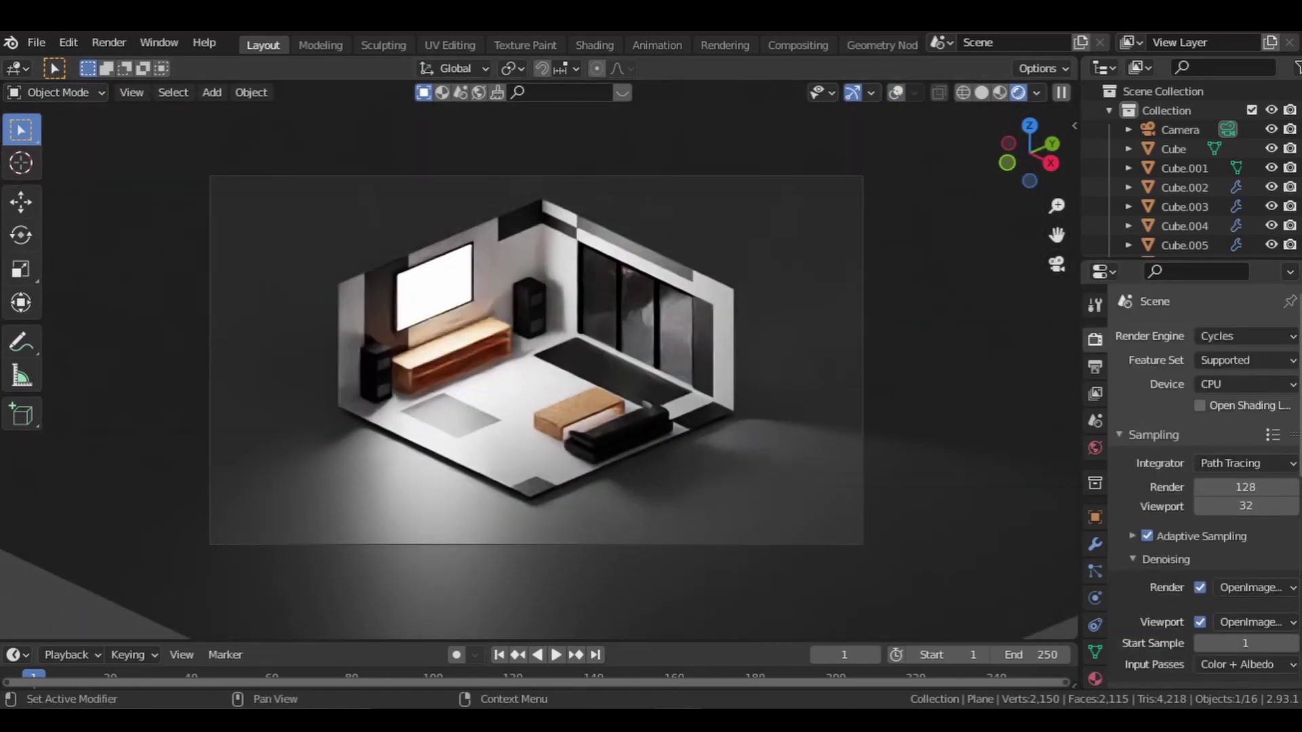
scroll(1251, 560, "down", 10)
left_click(1121, 468)
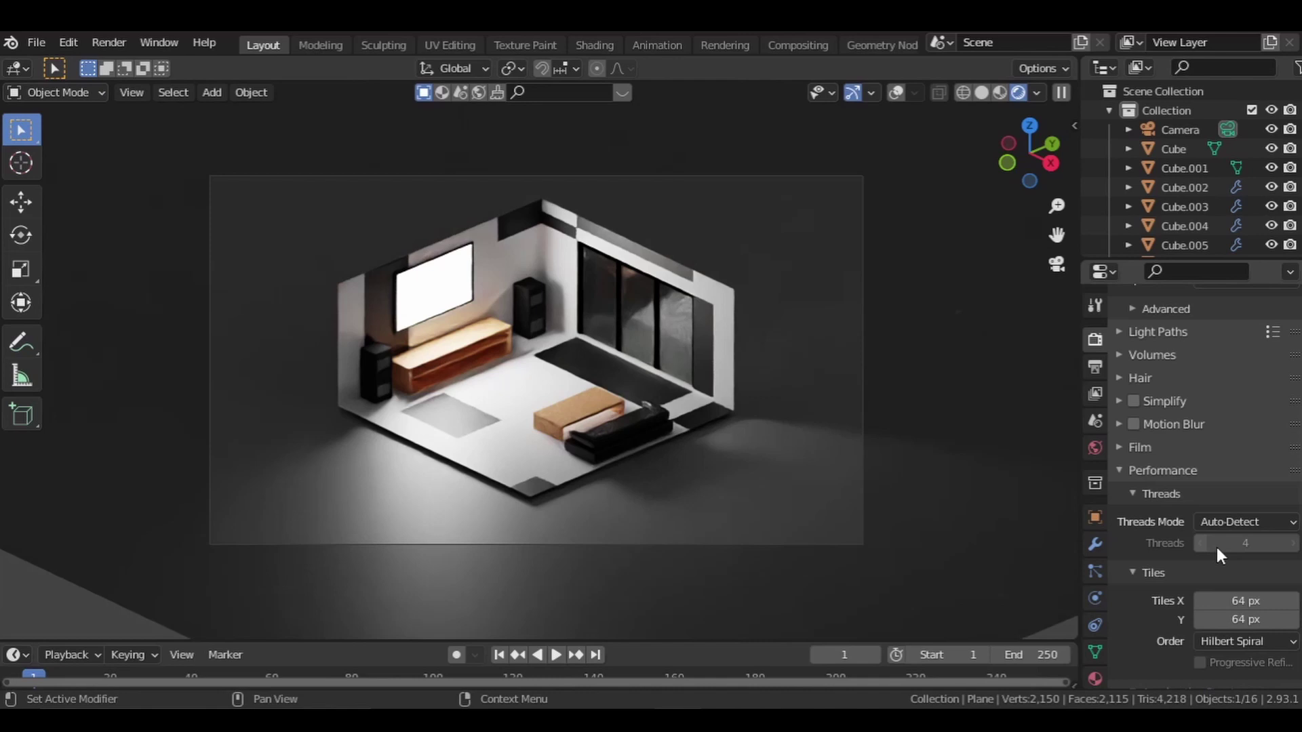
left_click(1236, 600)
type("16")
key("Return")
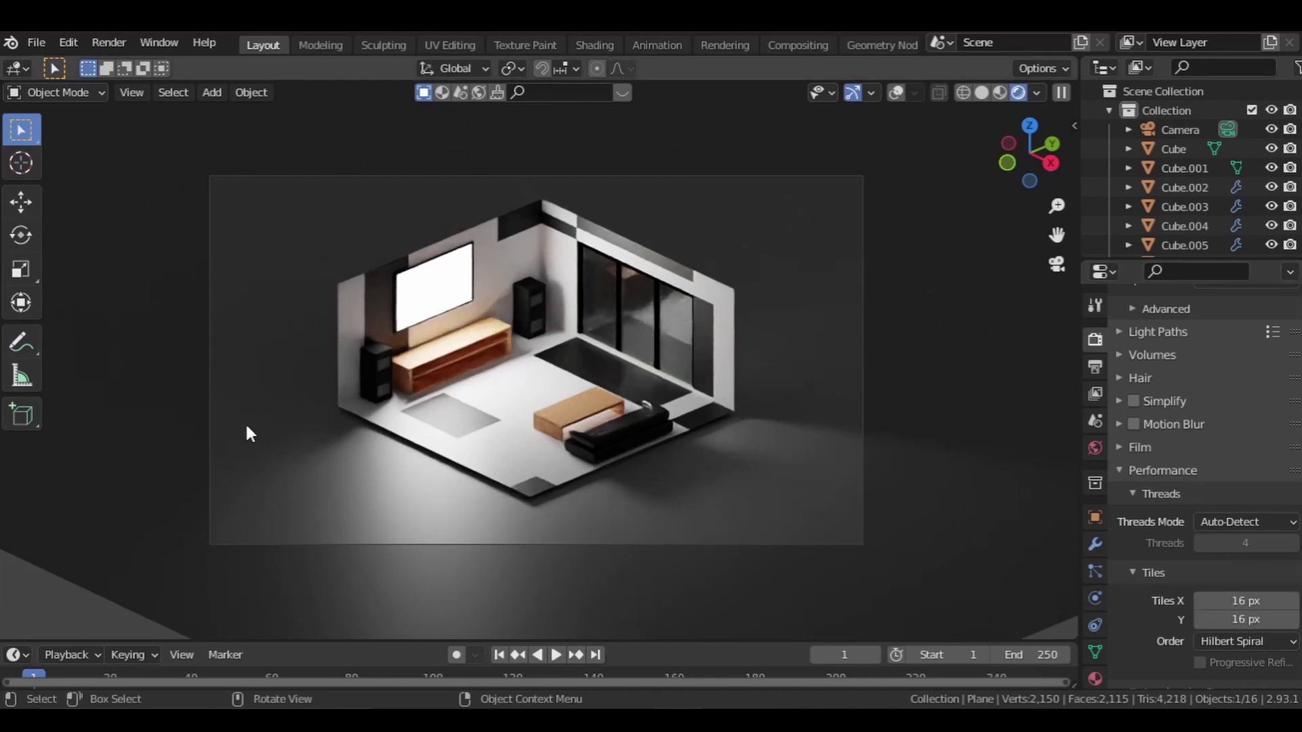